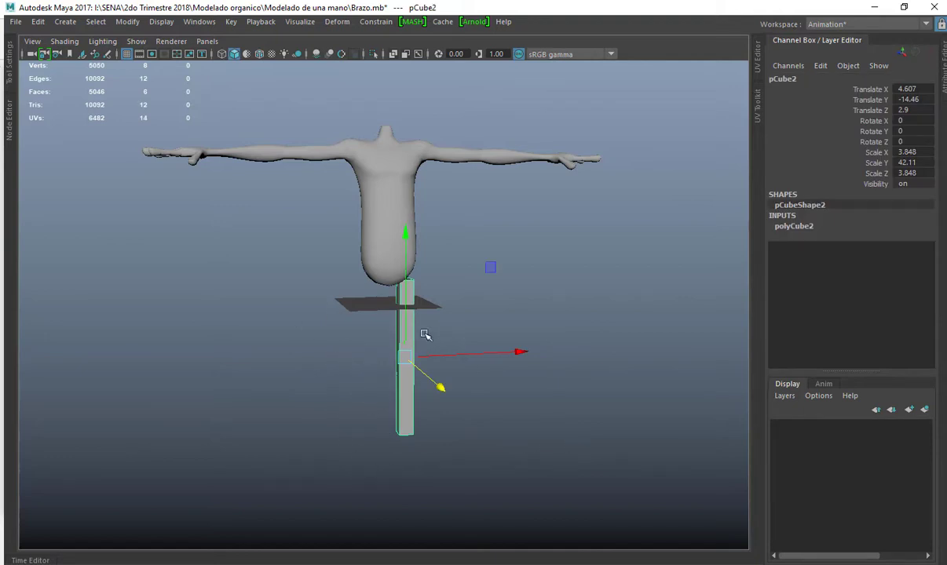
# Examine the torso's lower end and the tall leg cube beneath it from several angles.
pyautogui.keyDown('alt'); pyautogui.moveTo(482, 292); pyautogui.dragTo(306, 255); pyautogui.keyUp('alt')
pyautogui.keyDown('alt'); pyautogui.moveTo(444, 332); pyautogui.dragTo(581, 287); pyautogui.keyUp('alt')
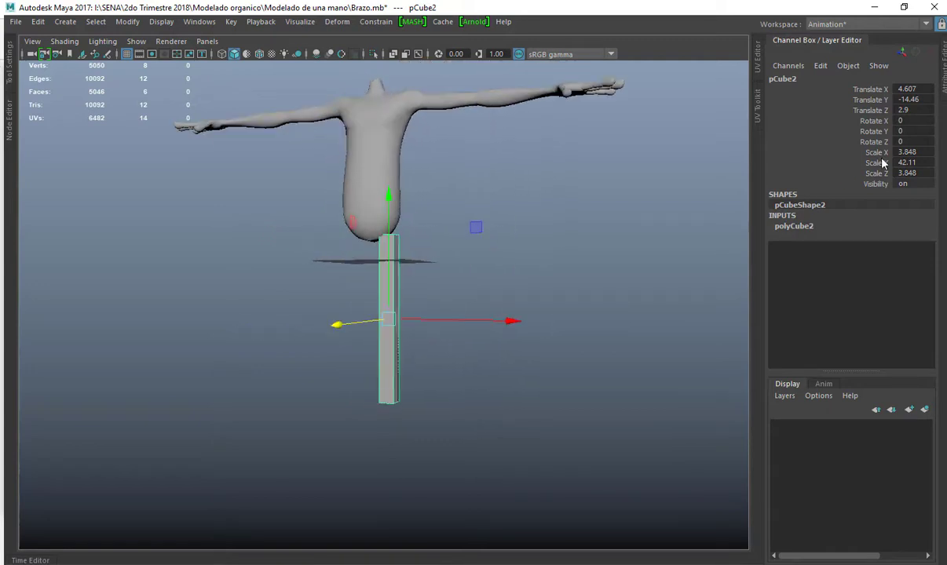
pyautogui.keyDown('alt'); pyautogui.moveTo(360, 304); pyautogui.dragTo(443, 281); pyautogui.keyUp('alt')
pyautogui.click(528, 311)
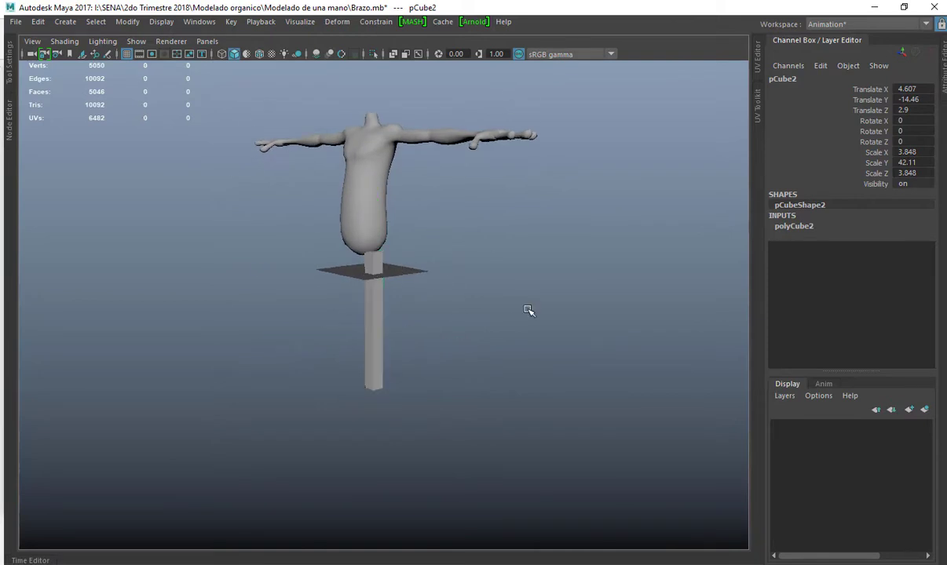
pyautogui.keyDown('alt'); pyautogui.moveTo(400, 471); pyautogui.dragTo(372, 255); pyautogui.keyUp('alt')
pyautogui.keyDown('alt'); pyautogui.moveTo(372, 255); pyautogui.dragTo(372, 266, button='middle'); pyautogui.keyUp('alt')
pyautogui.scroll(4, 330, 258)
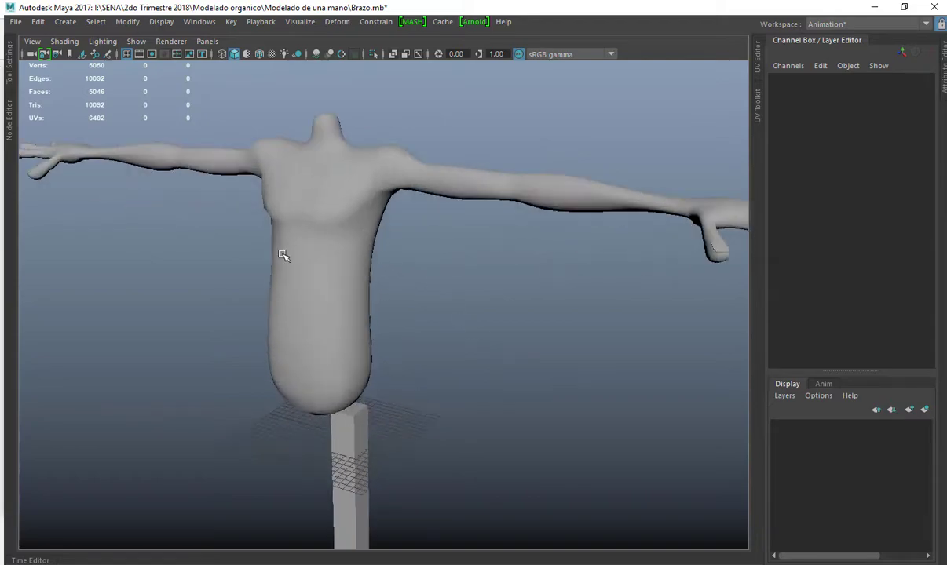
pyautogui.click(286, 256)
pyautogui.keyDown('alt'); pyautogui.moveTo(369, 286); pyautogui.dragTo(445, 266); pyautogui.keyUp('alt')
pyautogui.click(478, 343)
pyautogui.keyDown('alt'); pyautogui.moveTo(478, 343); pyautogui.dragTo(458, 272); pyautogui.keyUp('alt')
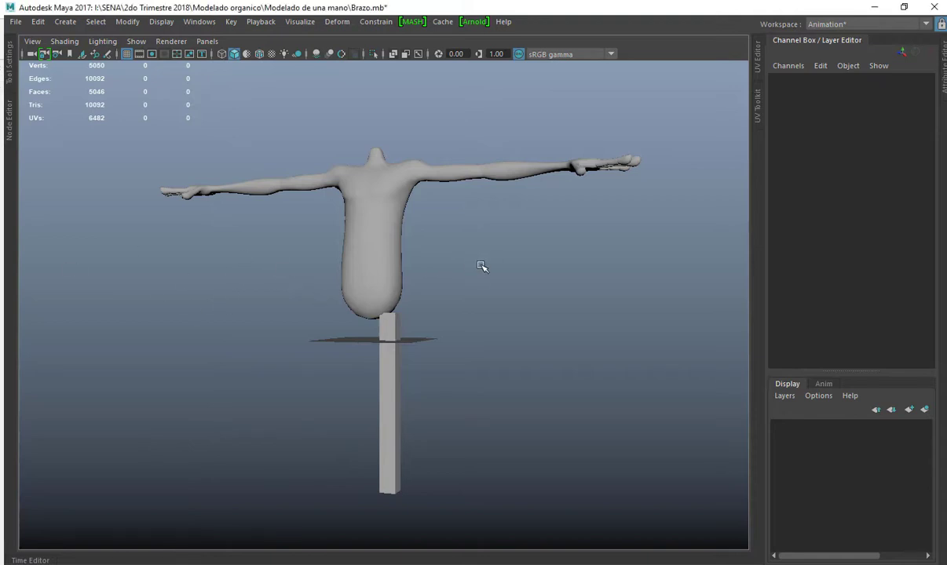
pyautogui.keyDown('alt'); pyautogui.moveTo(482, 264); pyautogui.dragTo(455, 281); pyautogui.keyUp('alt')
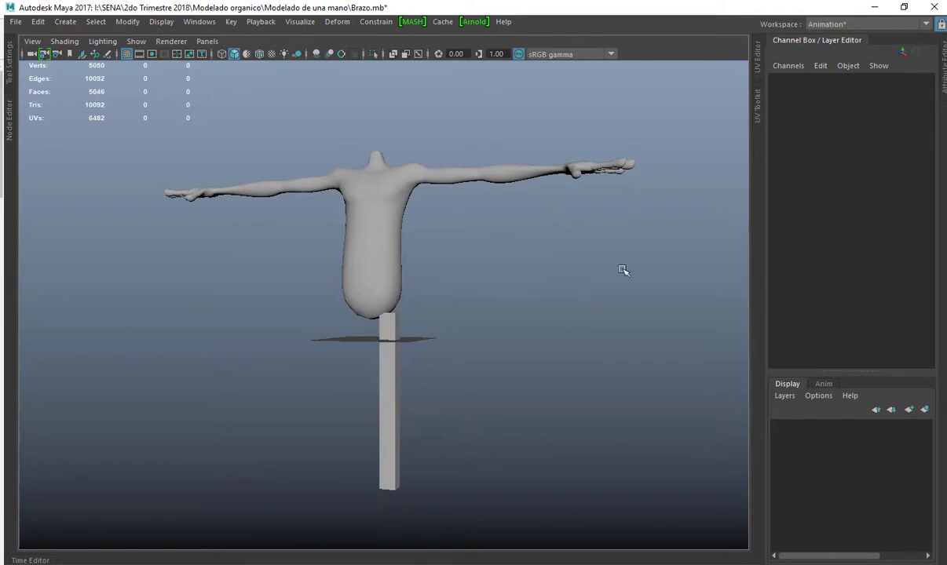
pyautogui.keyDown('alt'); pyautogui.moveTo(396, 328); pyautogui.dragTo(384, 300); pyautogui.keyUp('alt')
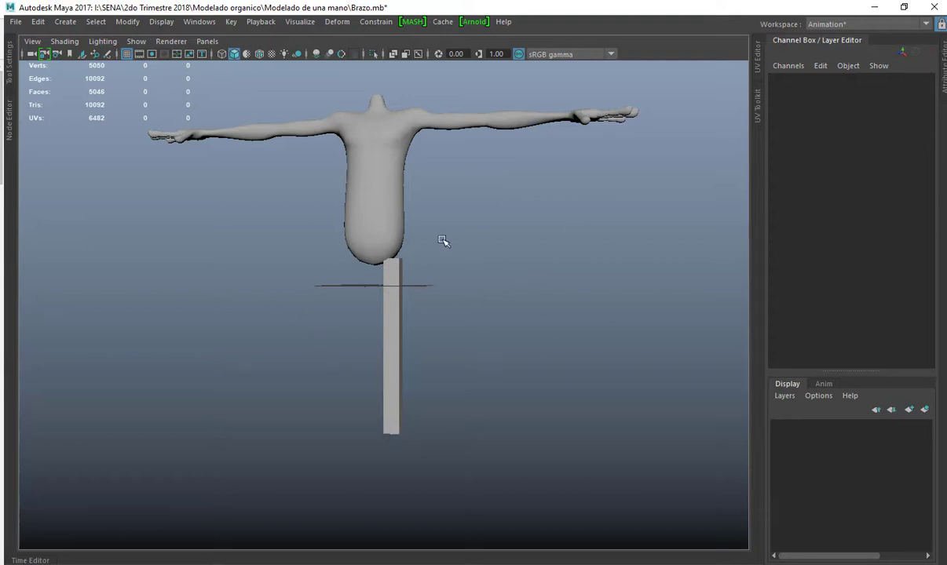
pyautogui.scroll(4, 443, 241)
pyautogui.keyDown('alt'); pyautogui.moveTo(409, 298); pyautogui.dragTo(409, 287, button='middle'); pyautogui.keyUp('alt')
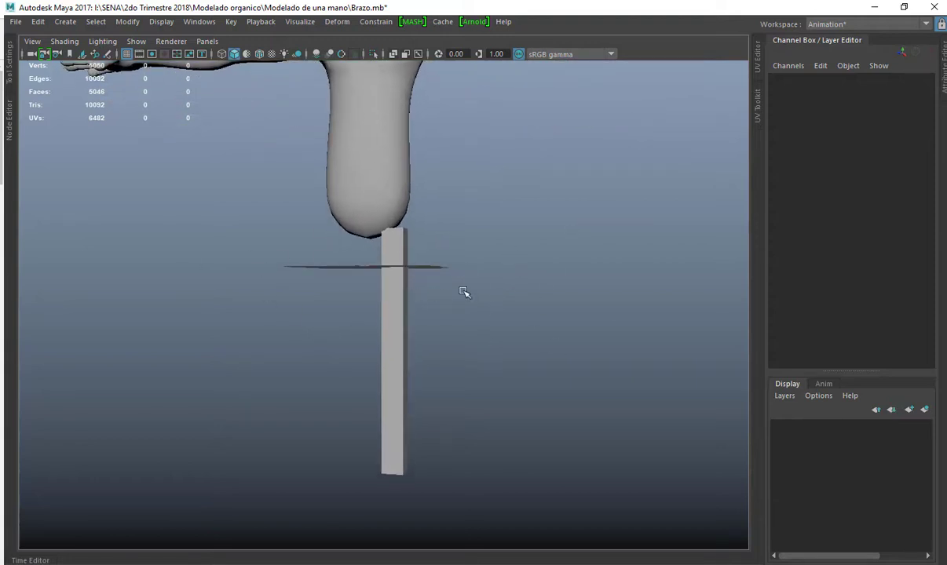
# Put the tall leg cube on a new display layer and set that layer to template.
pyautogui.keyDown('shift'); pyautogui.rightClick(551, 227); pyautogui.keyUp('shift')
pyautogui.click(386, 311)
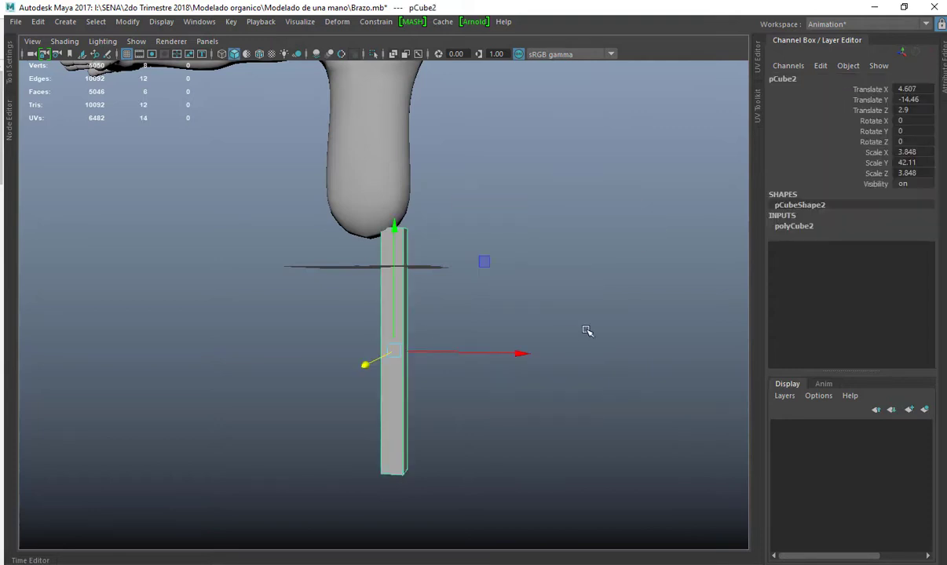
pyautogui.keyDown('alt'); pyautogui.moveTo(250, 324); pyautogui.dragTo(291, 315); pyautogui.keyUp('alt')
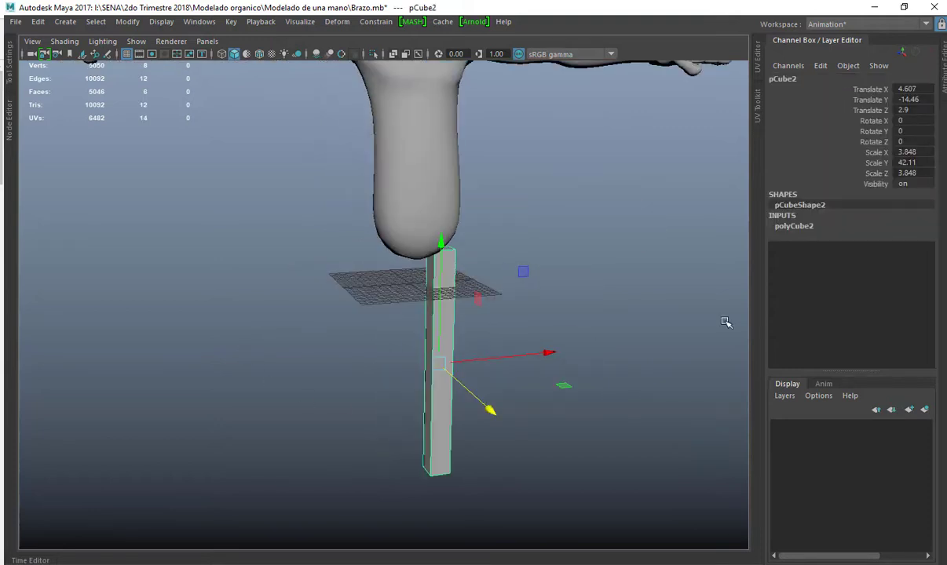
pyautogui.click(925, 410)
pyautogui.click(811, 429)
pyautogui.click(566, 285)
pyautogui.keyDown('alt'); pyautogui.moveTo(514, 297); pyautogui.dragTo(450, 309); pyautogui.keyUp('alt')
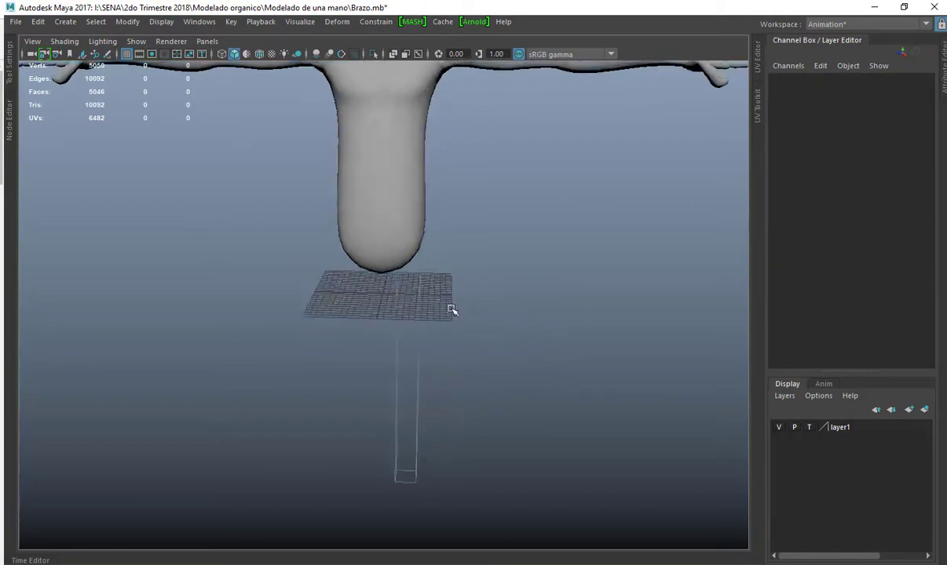
# Delete a mirrored pair of 12-face patches on the underside of the torso to open two leg holes.
pyautogui.scroll(4, 424, 334)
pyautogui.keyDown('alt'); pyautogui.moveTo(385, 378); pyautogui.dragTo(363, 393); pyautogui.keyUp('alt')
pyautogui.click(351, 344)
pyautogui.moveTo(353, 346)
pyautogui.keyDown('alt'); pyautogui.mouseDown()
pyautogui.moveTo(312, 269)
pyautogui.moveTo(382, 241)
pyautogui.moveTo(366, 338)
pyautogui.mouseUp(); pyautogui.keyUp('alt')
pyautogui.keyDown('alt'); pyautogui.moveTo(376, 292); pyautogui.dragTo(413, 339); pyautogui.keyUp('alt')
pyautogui.press('F11')
pyautogui.hotkey('alt', 'F9')
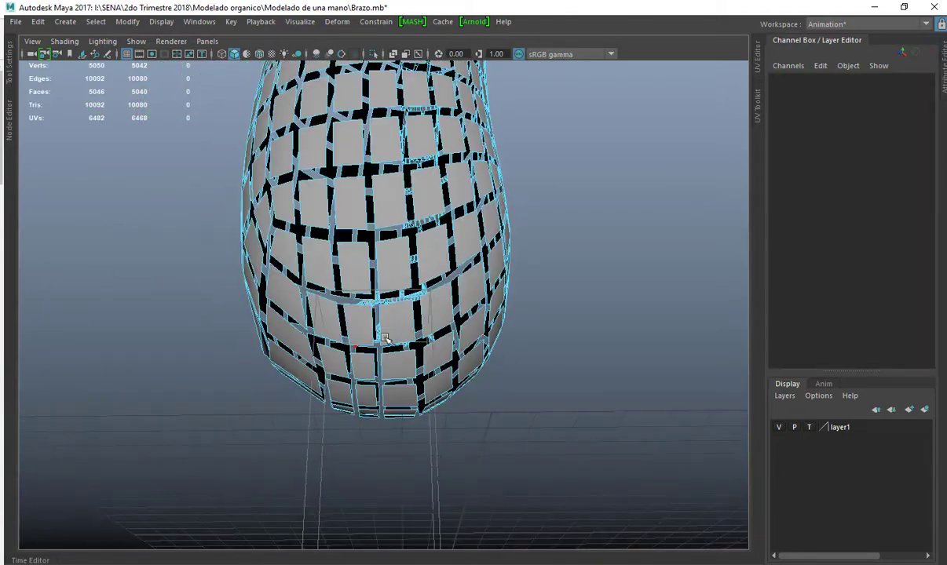
pyautogui.moveTo(368, 392); pyautogui.dragTo(367, 393, button='right')
pyautogui.moveTo(416, 331)
pyautogui.keyDown('alt'); pyautogui.mouseDown()
pyautogui.moveTo(455, 328)
pyautogui.moveTo(425, 327)
pyautogui.mouseUp(); pyautogui.keyUp('alt')
pyautogui.click(386, 337)
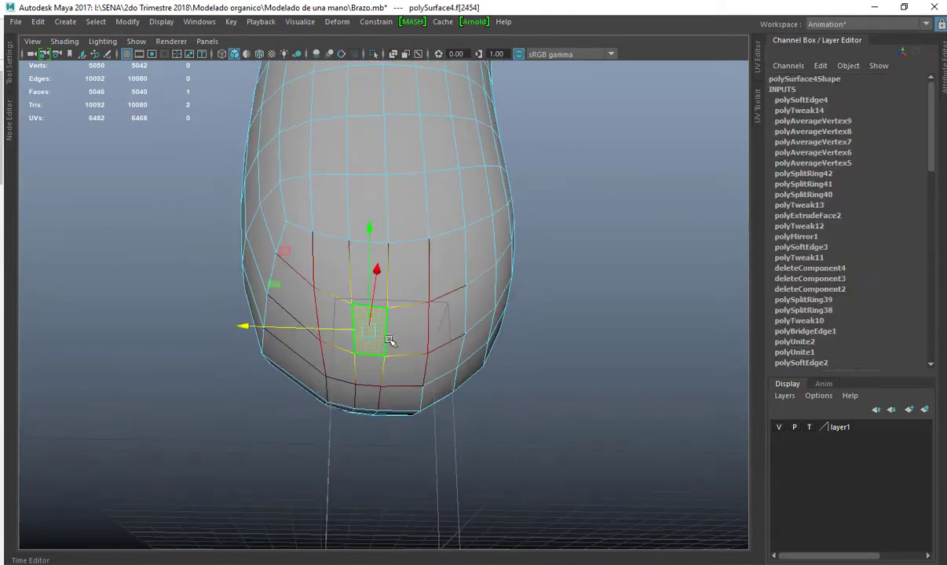
pyautogui.keyDown('shift'); pyautogui.click(409, 282); pyautogui.keyUp('shift')
pyautogui.keyDown('shift'); pyautogui.click(370, 285); pyautogui.keyUp('shift')
pyautogui.keyDown('shift'); pyautogui.click(331, 271); pyautogui.keyUp('shift')
pyautogui.keyDown('shift'); pyautogui.click(338, 322); pyautogui.keyUp('shift')
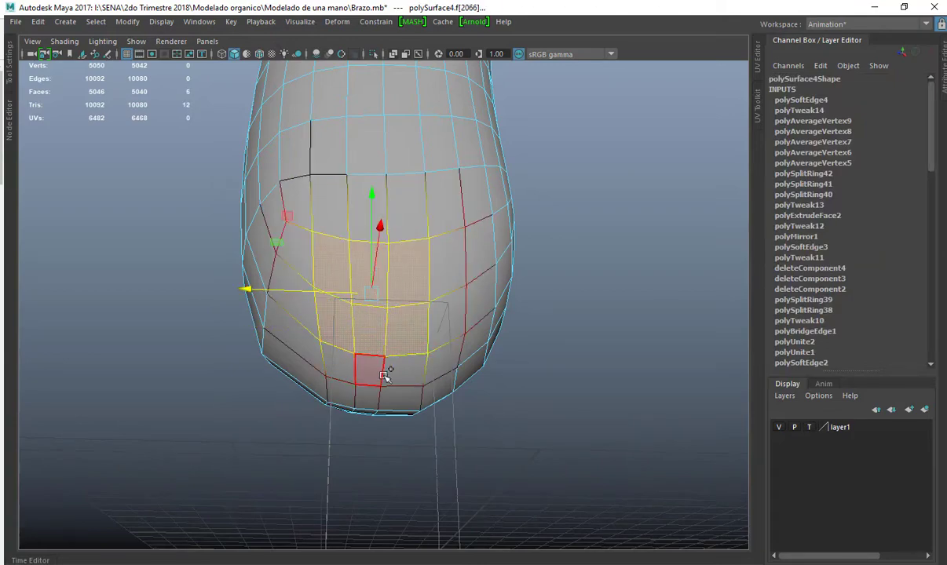
pyautogui.keyDown('shift'); pyautogui.click(437, 330); pyautogui.keyUp('shift')
pyautogui.keyDown('shift'); pyautogui.click(445, 271); pyautogui.keyUp('shift')
pyautogui.keyDown('shift'); pyautogui.click(437, 365); pyautogui.keyUp('shift')
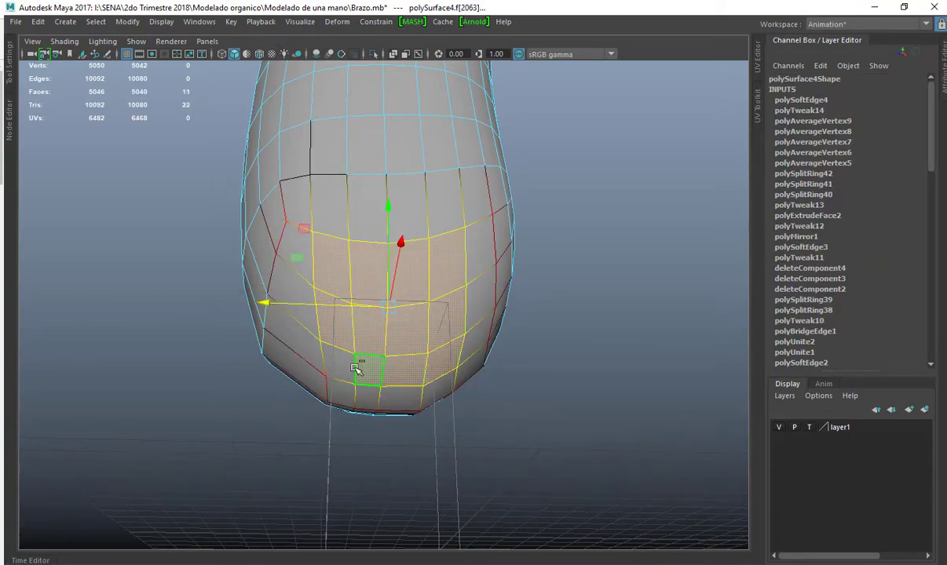
pyautogui.keyDown('alt'); pyautogui.moveTo(377, 320); pyautogui.dragTo(417, 274); pyautogui.keyUp('alt')
pyautogui.moveTo(412, 268); pyautogui.dragTo(402, 176, button='right')
pyautogui.keyDown('alt'); pyautogui.moveTo(449, 256); pyautogui.dragTo(442, 347); pyautogui.keyUp('alt')
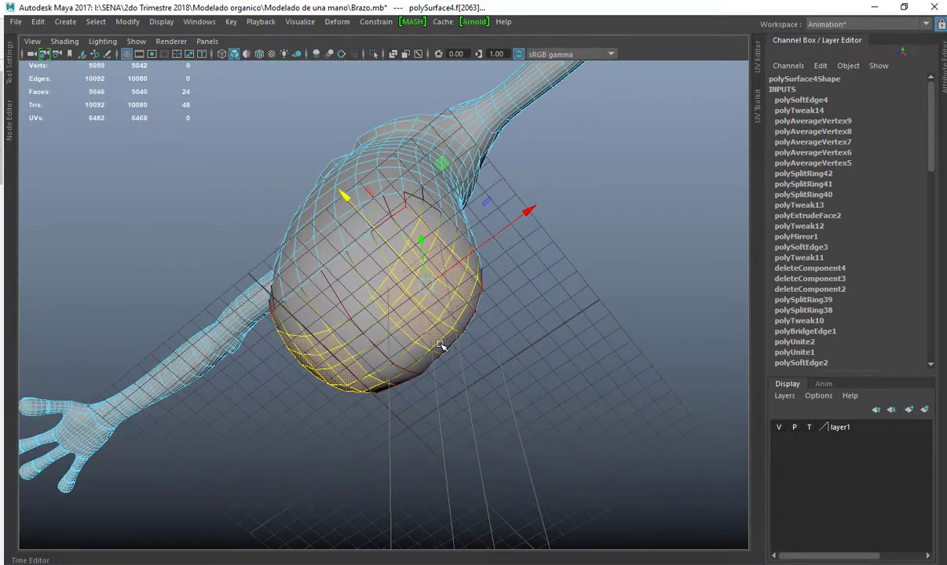
pyautogui.press('Delete')
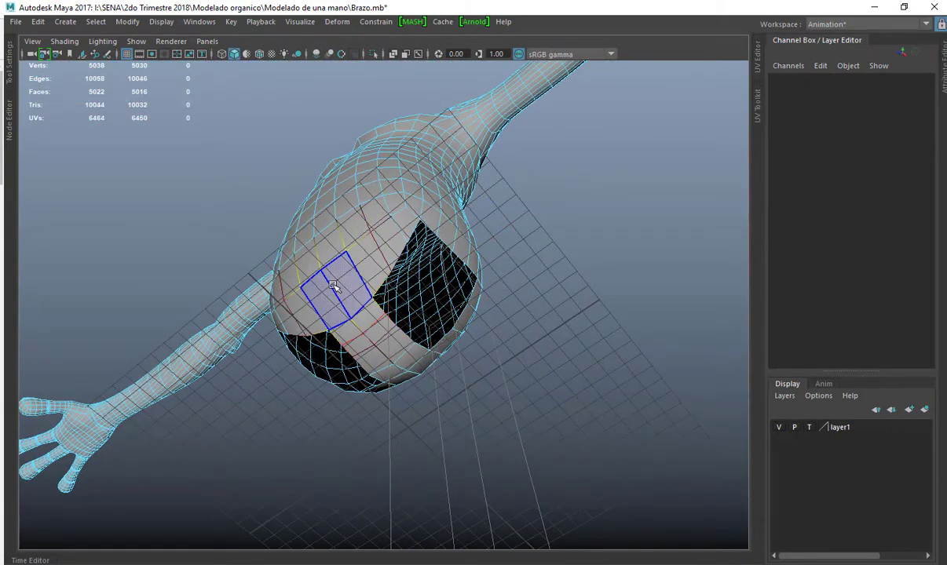
# Select the border edge loops of both leg holes on the torso.
pyautogui.moveTo(334, 287); pyautogui.dragTo(417, 148, button='right')
pyautogui.click(575, 285)
pyautogui.keyDown('alt'); pyautogui.moveTo(576, 265); pyautogui.dragTo(515, 333); pyautogui.keyUp('alt')
pyautogui.click(401, 281)
pyautogui.keyDown('alt'); pyautogui.moveTo(397, 272); pyautogui.dragTo(220, 304); pyautogui.keyUp('alt')
pyautogui.press('F10')
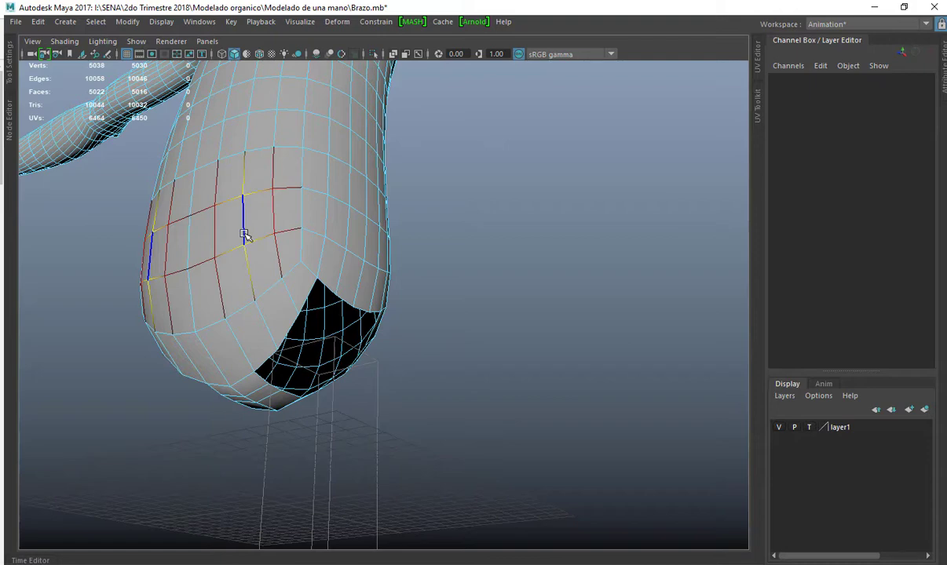
pyautogui.doubleClick(293, 329)
pyautogui.keyDown('alt'); pyautogui.moveTo(221, 125); pyautogui.dragTo(248, 228); pyautogui.keyUp('alt')
pyautogui.keyDown('alt'); pyautogui.moveTo(438, 412); pyautogui.dragTo(375, 351); pyautogui.keyUp('alt')
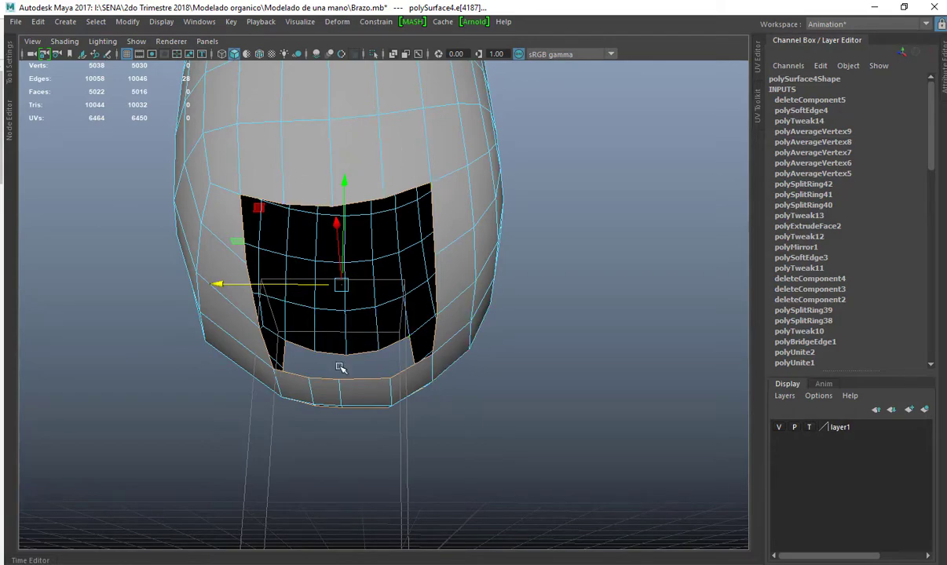
pyautogui.keyDown('alt'); pyautogui.moveTo(338, 366); pyautogui.dragTo(473, 216); pyautogui.keyUp('alt')
pyautogui.click(641, 283)
pyautogui.keyDown('alt'); pyautogui.moveTo(641, 284); pyautogui.dragTo(333, 250); pyautogui.keyUp('alt')
pyautogui.click(334, 250)
pyautogui.doubleClick(369, 243)
# Try to round both leg holes by converting the border edges to vertices and repeating Average Vertices with 10 iterations.
pyautogui.keyDown('ctrl'); pyautogui.moveTo(377, 238); pyautogui.dragTo(347, 216, button='right'); pyautogui.keyUp('ctrl')
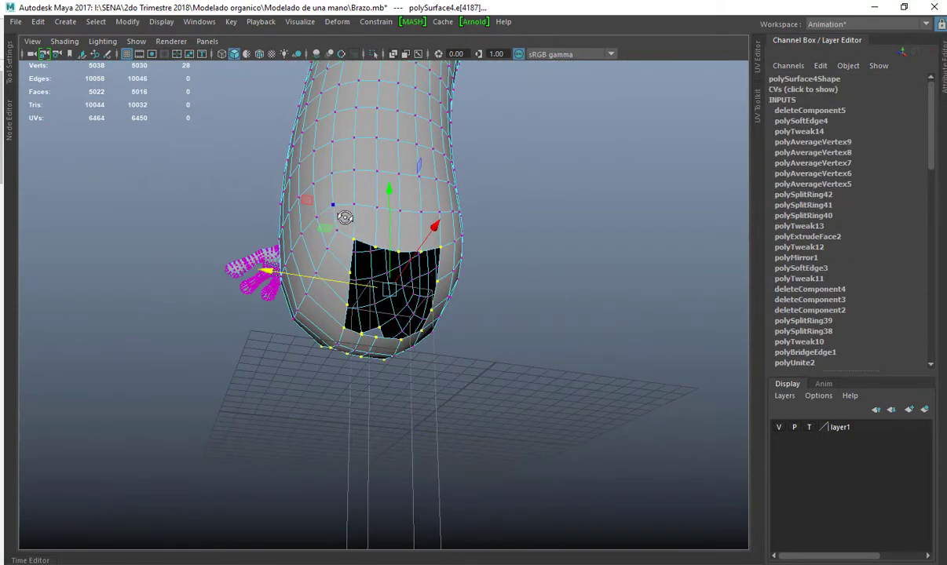
pyautogui.keyDown('alt'); pyautogui.moveTo(345, 216); pyautogui.dragTo(443, 203); pyautogui.keyUp('alt')
pyautogui.keyDown('shift'); pyautogui.moveTo(443, 203); pyautogui.dragTo(474, 187, button='right'); pyautogui.keyUp('shift')
pyautogui.press('g')
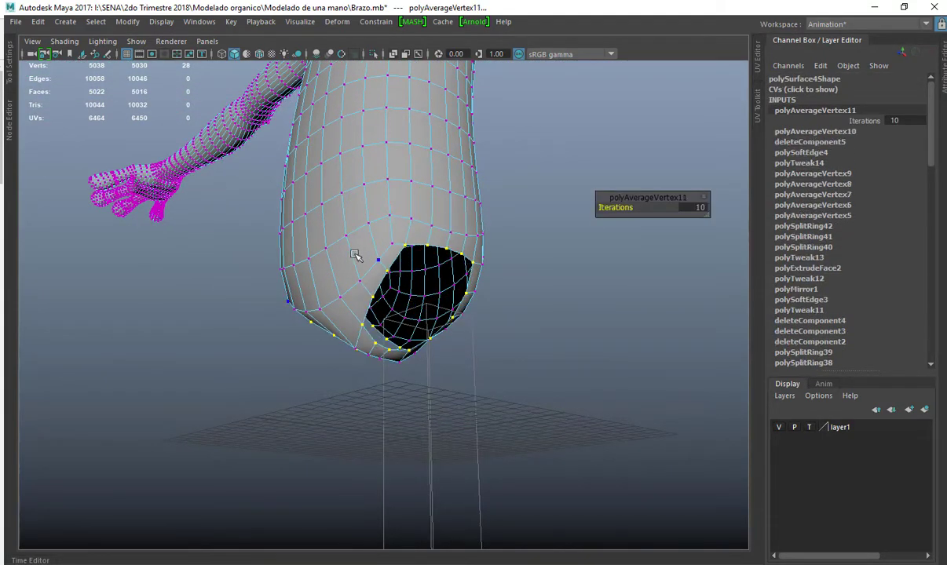
pyautogui.keyDown('alt'); pyautogui.moveTo(424, 224); pyautogui.dragTo(421, 199); pyautogui.keyUp('alt')
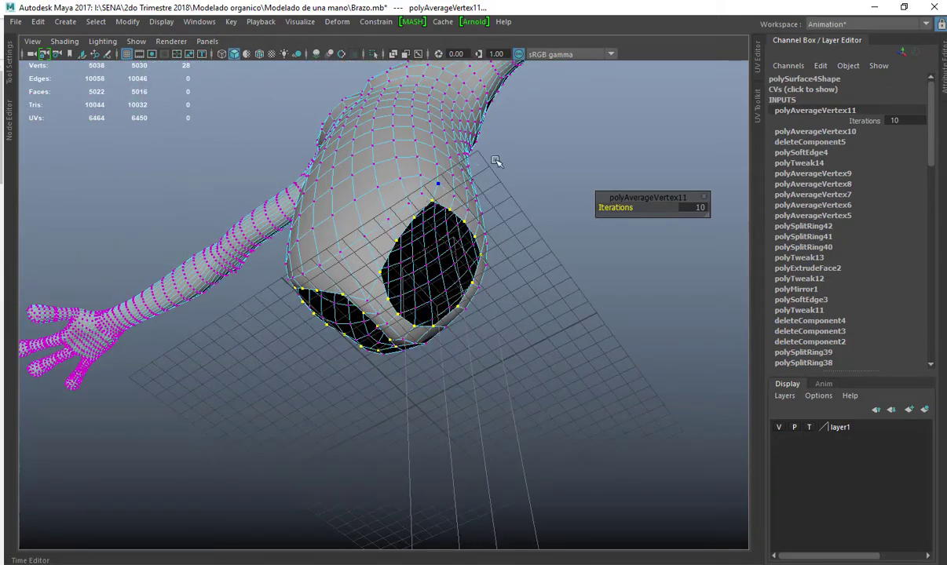
pyautogui.press('g')
pyautogui.keyDown('alt'); pyautogui.moveTo(497, 161); pyautogui.dragTo(428, 303); pyautogui.keyUp('alt')
pyautogui.press('w')
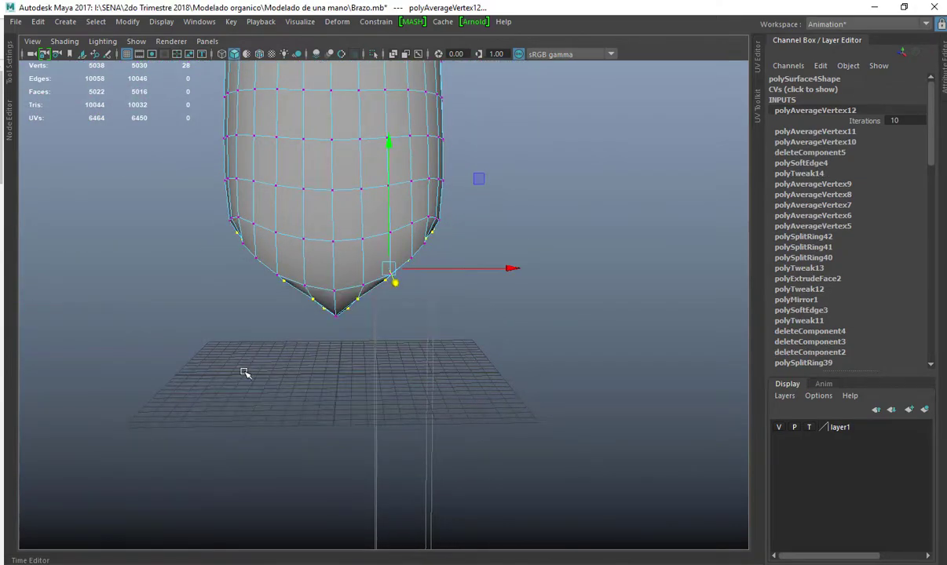
# Check the hole outlines in the front view and undo the vertex averaging, going back to the border edge selection.
pyautogui.press('space')
pyautogui.press('space')
pyautogui.scroll(5, 349, 345)
pyautogui.keyDown('alt'); pyautogui.moveTo(229, 324); pyautogui.dragTo(322, 350, button='middle'); pyautogui.keyUp('alt')
pyautogui.scroll(3, 323, 350)
pyautogui.scroll(3, 323, 350)
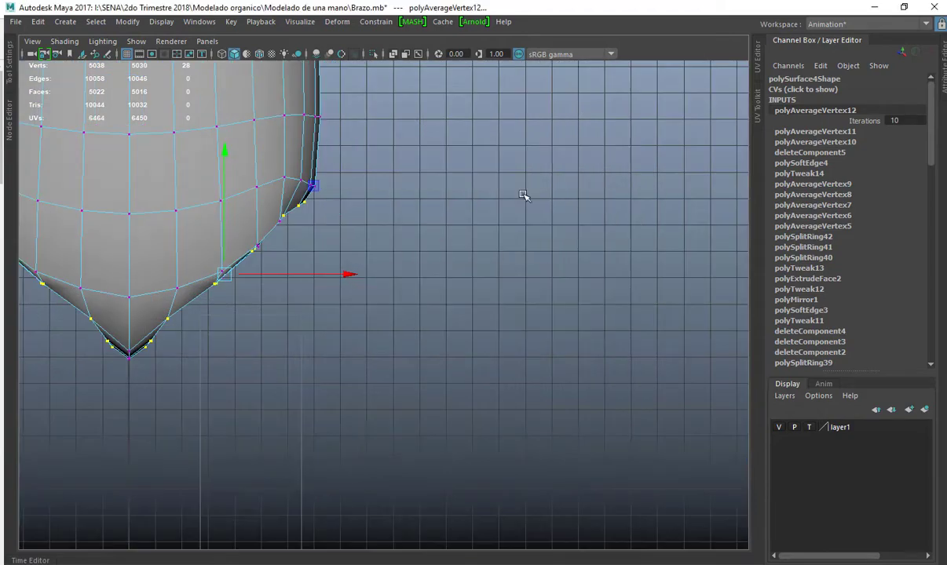
pyautogui.press('space')
pyautogui.press('space')
pyautogui.keyDown('alt'); pyautogui.moveTo(553, 188); pyautogui.dragTo(457, 206); pyautogui.keyUp('alt')
pyautogui.scroll(3, 454, 212)
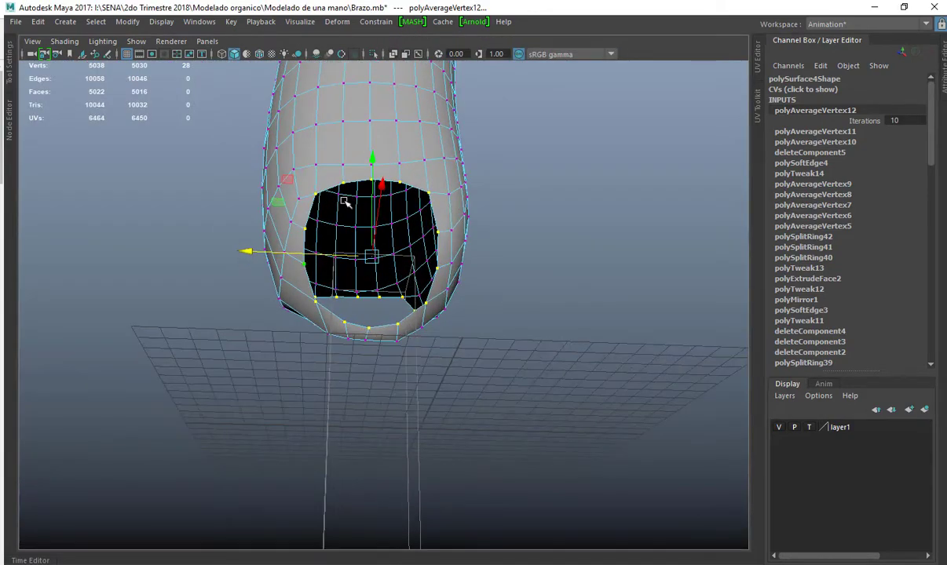
pyautogui.hotkey('ctrl', 'z')
pyautogui.hotkey('ctrl', 'z')
pyautogui.hotkey('ctrl', 'z')
pyautogui.hotkey('ctrl', 'z')
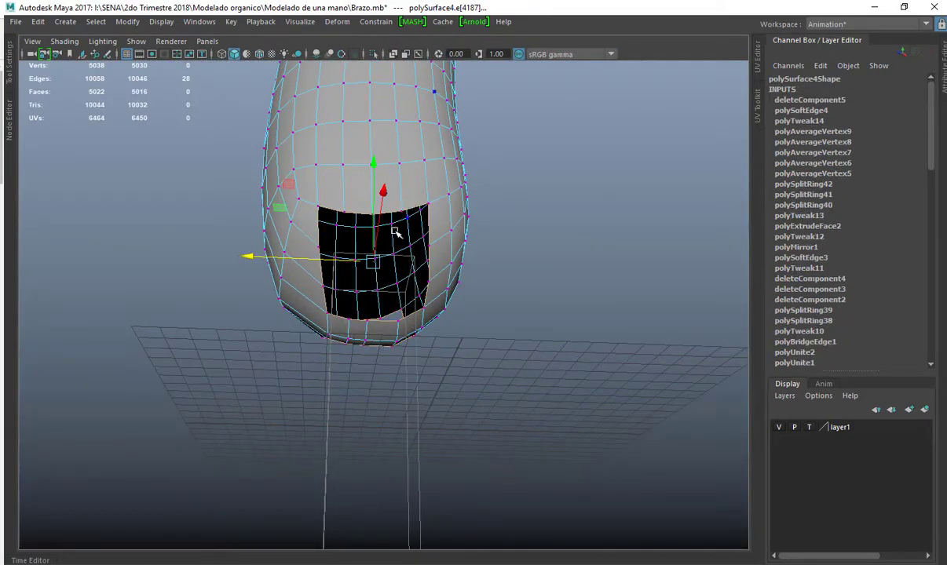
# Convert the leg hole border edges to vertices and round them with repeated Average Vertices at 10 iterations.
pyautogui.keyDown('ctrl'); pyautogui.moveTo(445, 199); pyautogui.dragTo(322, 191, button='right'); pyautogui.keyUp('ctrl')
pyautogui.keyDown('shift'); pyautogui.moveTo(413, 186); pyautogui.dragTo(464, 118, button='right'); pyautogui.keyUp('shift')
pyautogui.keyDown('alt'); pyautogui.moveTo(372, 173); pyautogui.dragTo(433, 186); pyautogui.keyUp('alt')
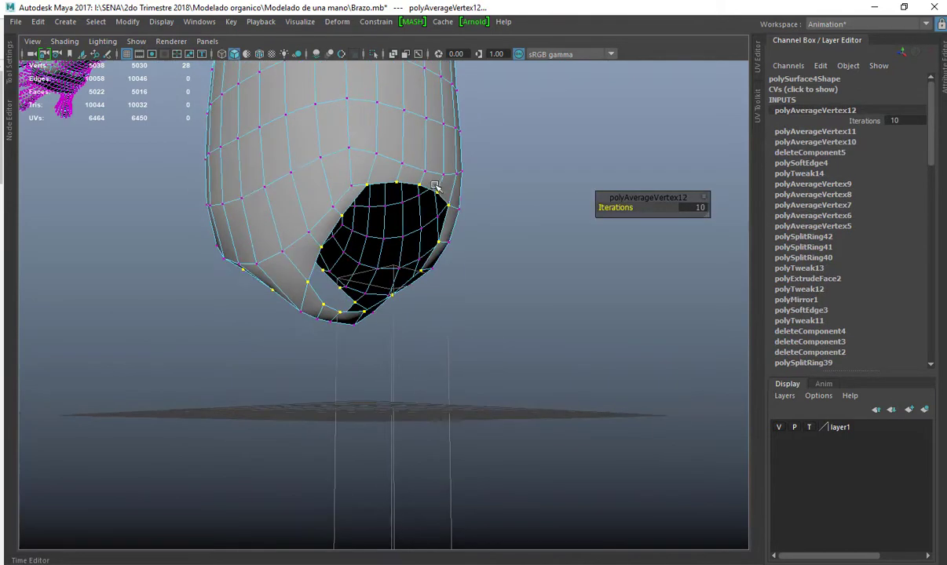
pyautogui.keyDown('shift'); pyautogui.moveTo(434, 185); pyautogui.dragTo(483, 117, button='right'); pyautogui.keyUp('shift')
# Scale the border vertices of the leg holes slightly inward on all axes.
pyautogui.press('e')
pyautogui.press('r')
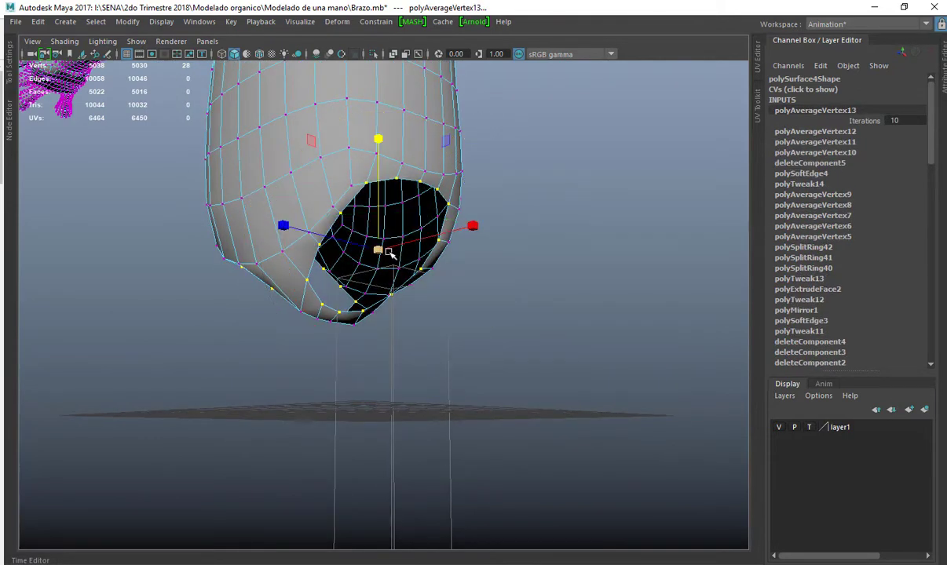
pyautogui.moveTo(380, 249); pyautogui.dragTo(369, 251)
# Move the leg hole border vertices slightly downward along Y in the front view.
pyautogui.press('w')
pyautogui.press('space')
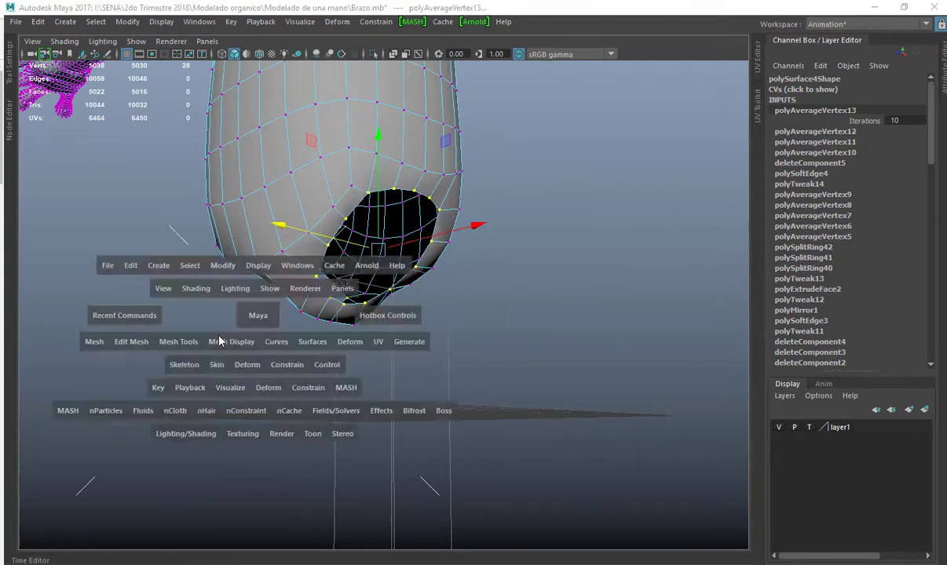
pyautogui.press('space')
pyautogui.scroll(1, 322, 303)
pyautogui.moveTo(264, 115); pyautogui.dragTo(268, 143)
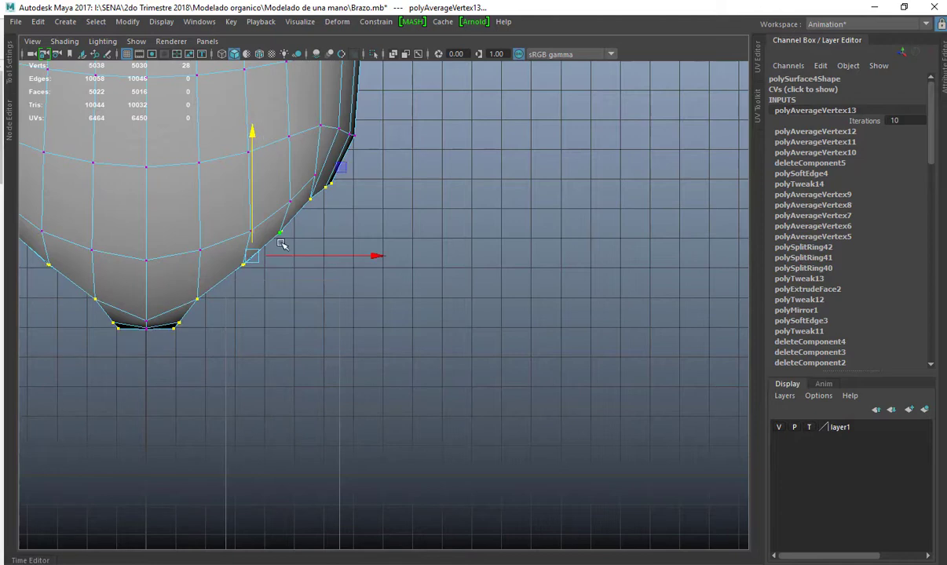
pyautogui.keyDown('alt'); pyautogui.moveTo(323, 220); pyautogui.dragTo(372, 223, button='middle'); pyautogui.keyUp('alt')
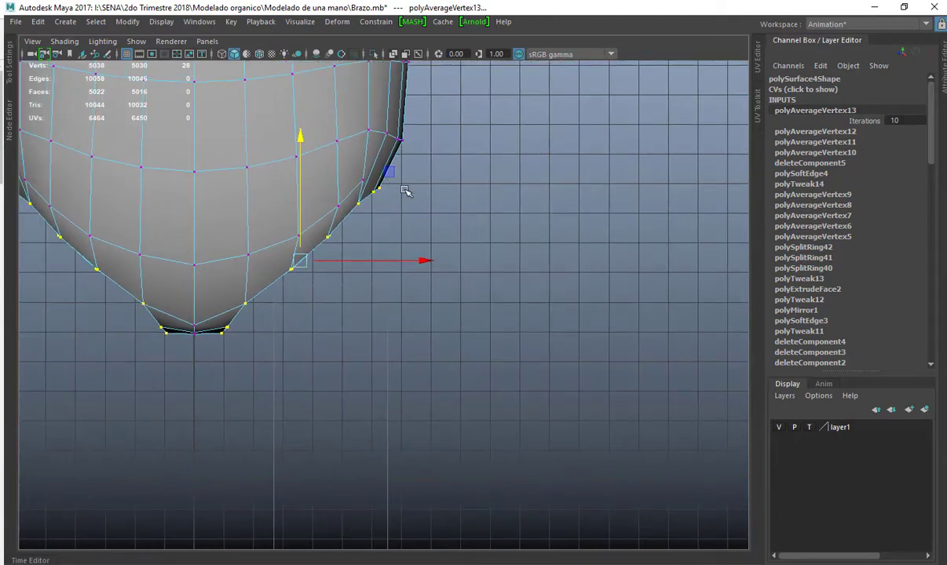
pyautogui.keyDown('alt'); pyautogui.moveTo(436, 227); pyautogui.dragTo(496, 249, button='middle'); pyautogui.keyUp('alt')
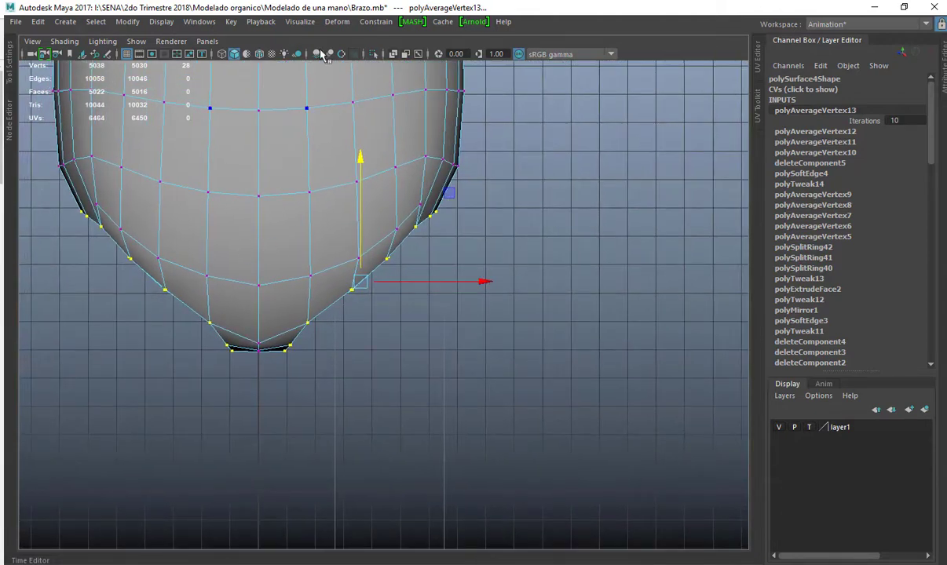
# Try to apply a Lattice deformer to the leg hole border vertices.
pyautogui.click(338, 22)
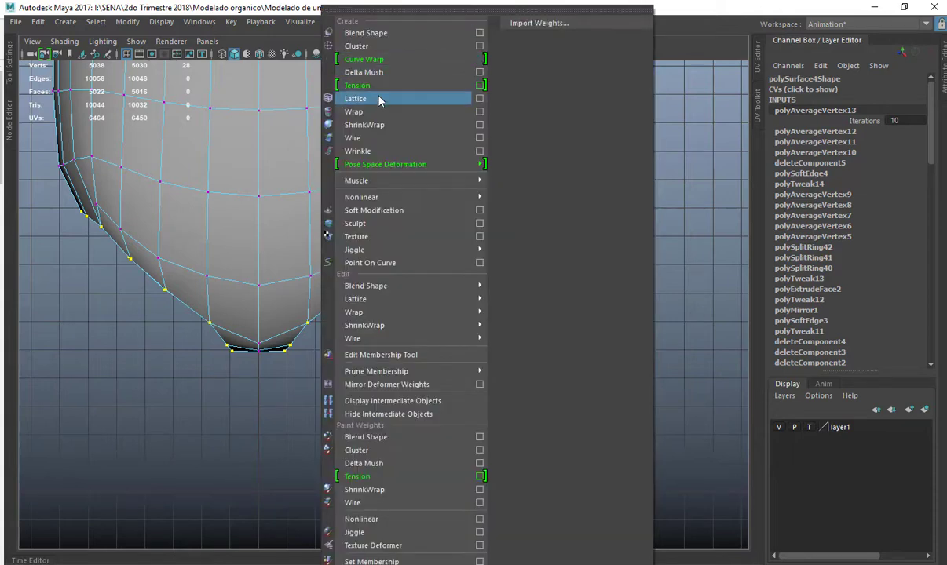
pyautogui.click(378, 99)
pyautogui.hotkey('ctrl', 'z')
pyautogui.keyDown('alt'); pyautogui.click(361, 324); pyautogui.keyUp('alt')
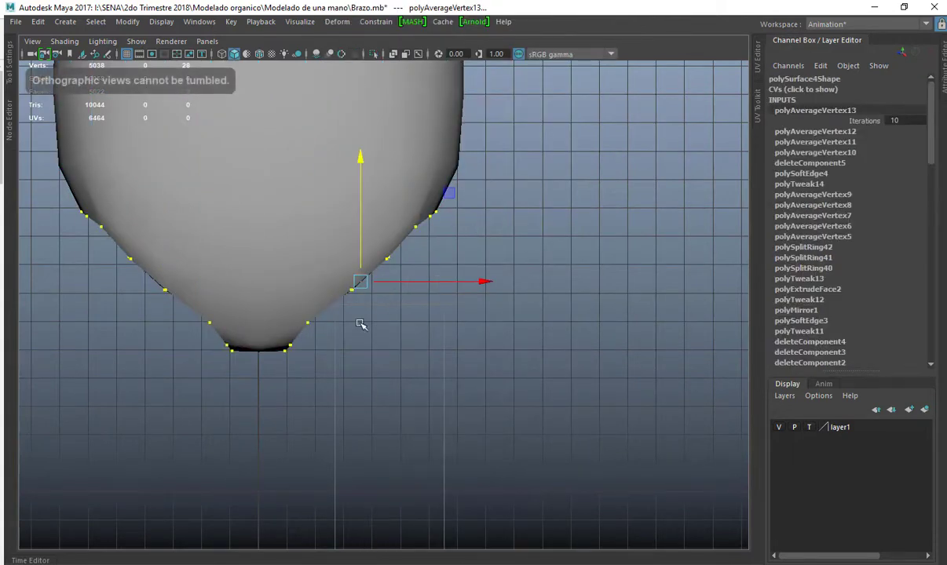
# Select the border edge loop of only the positive-X leg hole and convert it to vertices.
pyautogui.click(343, 369)
pyautogui.click(279, 295)
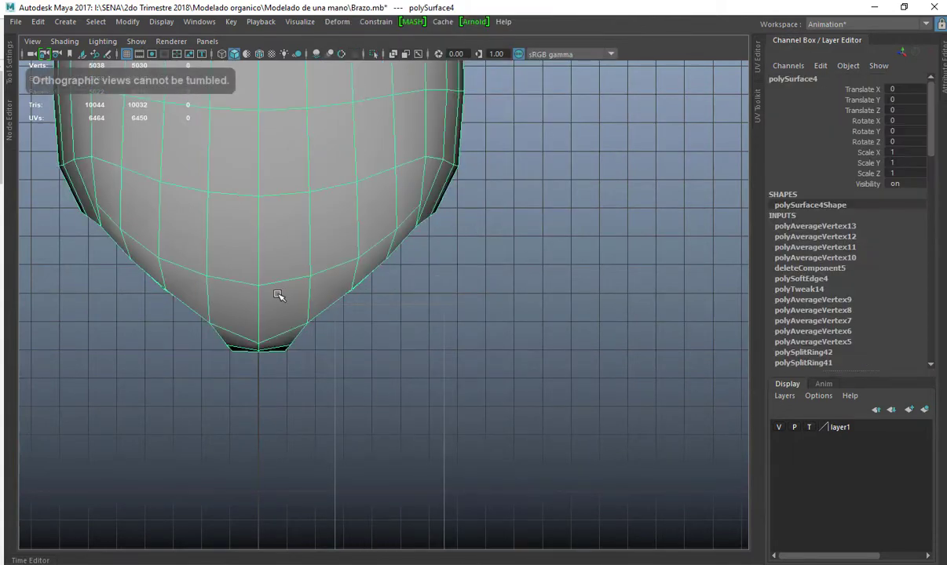
pyautogui.rightClick(267, 227)
pyautogui.press('space')
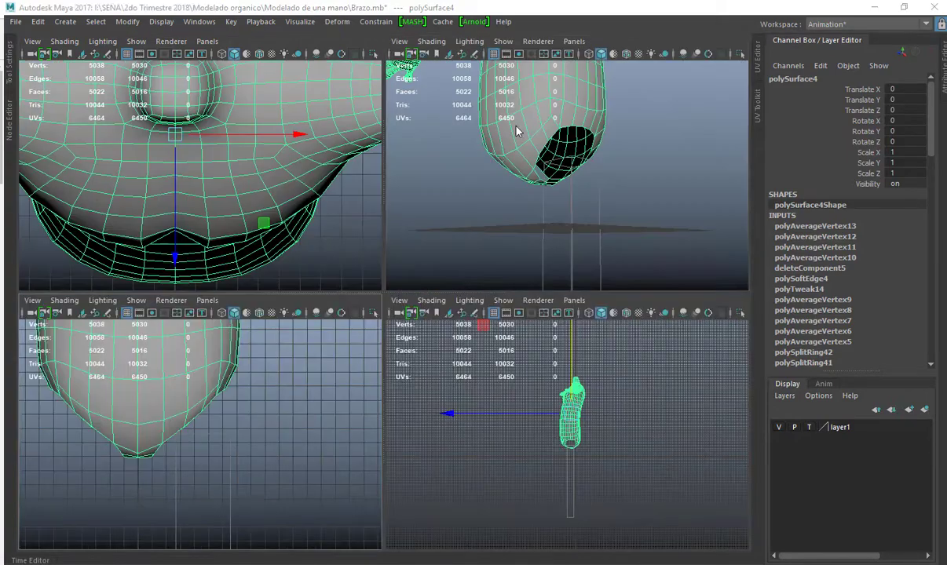
pyautogui.press('space')
pyautogui.moveTo(463, 161); pyautogui.dragTo(463, 118, button='right')
pyautogui.doubleClick(412, 206)
pyautogui.press('space')
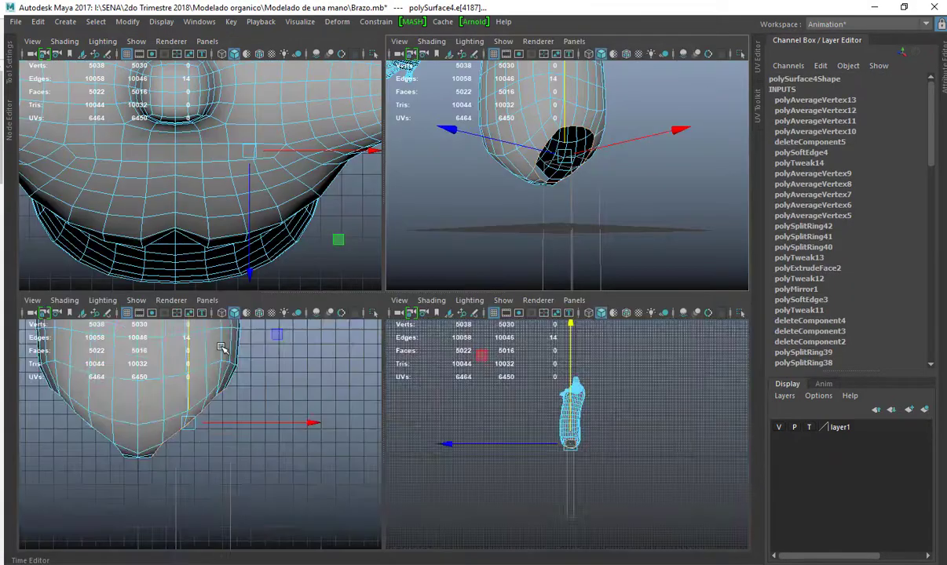
pyautogui.press('space')
pyautogui.keyDown('shift'); pyautogui.moveTo(436, 256); pyautogui.dragTo(499, 149, button='right'); pyautogui.keyUp('shift')
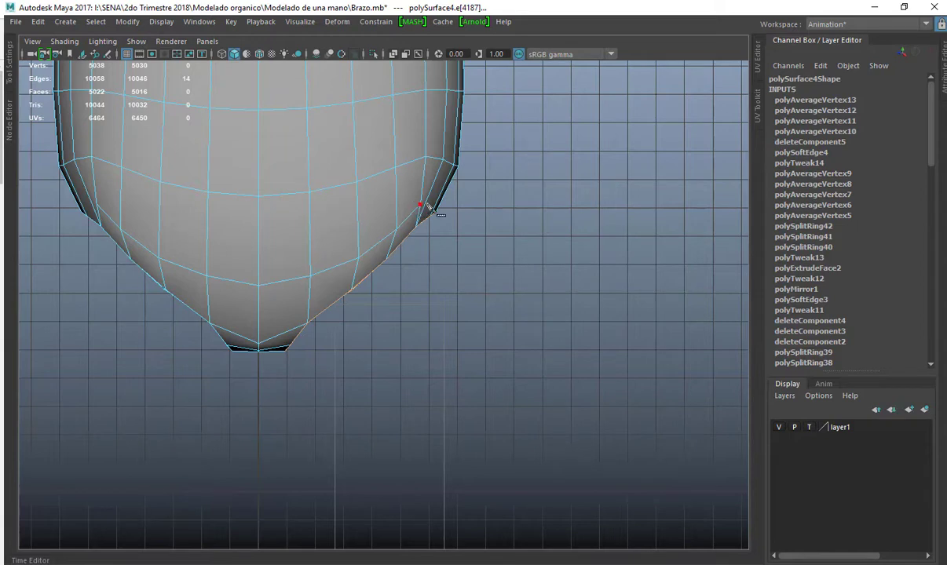
pyautogui.press('w')
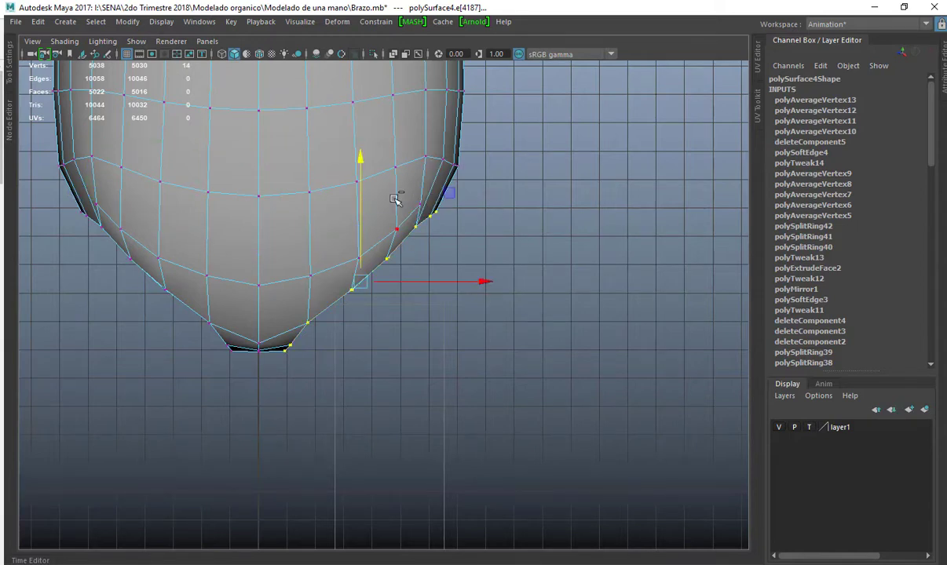
# Apply a Lattice deformer to the selected hole vertices and set its S, T and U divisions to 4.
pyautogui.click(337, 22)
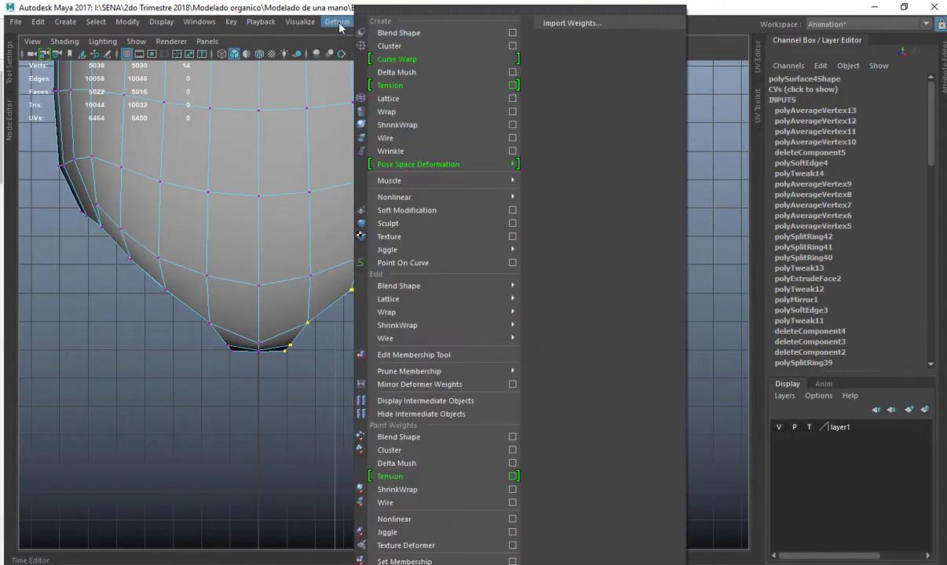
pyautogui.click(410, 99)
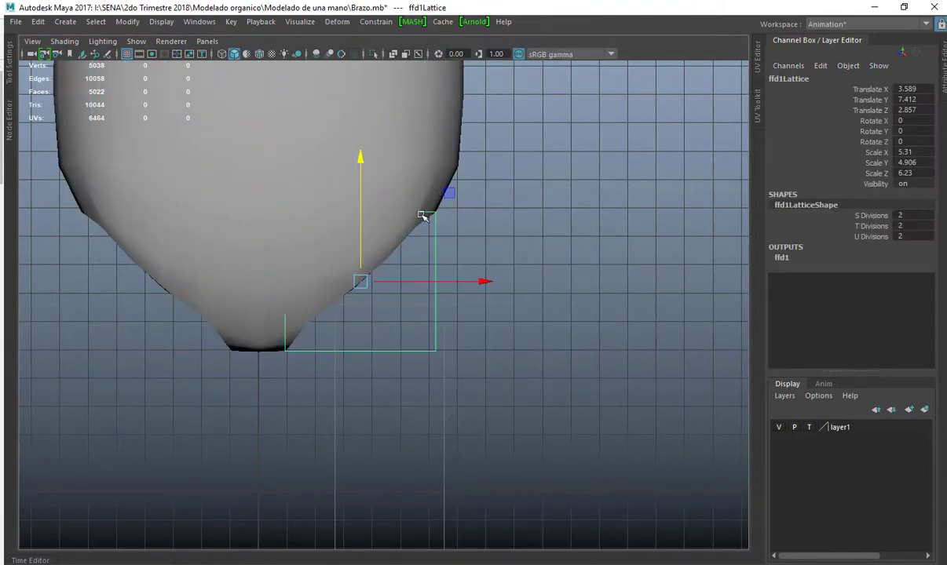
pyautogui.click(782, 259)
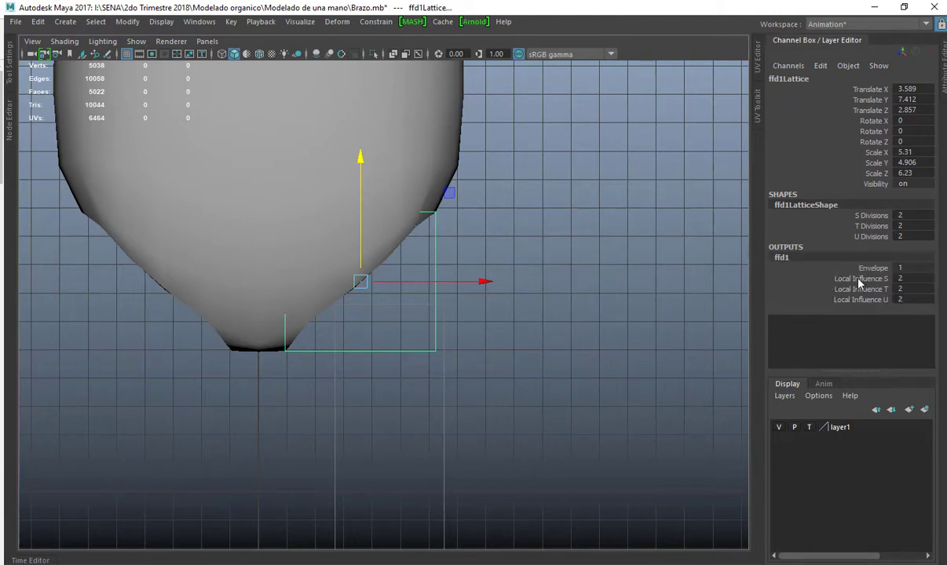
pyautogui.moveTo(858, 279); pyautogui.dragTo(861, 298)
pyautogui.moveTo(483, 328); pyautogui.dragTo(539, 348, button='middle')
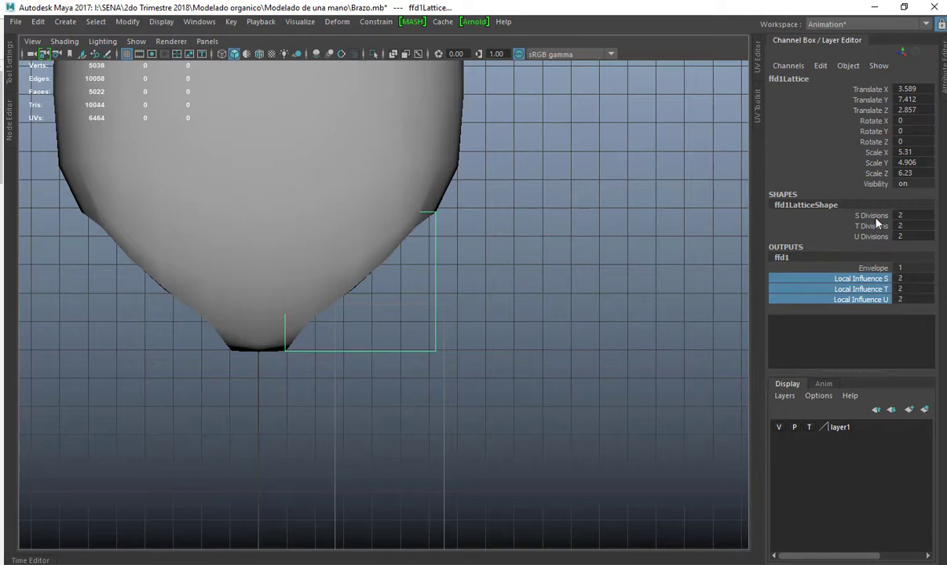
pyautogui.moveTo(868, 215); pyautogui.dragTo(863, 237)
pyautogui.moveTo(587, 275); pyautogui.dragTo(589, 275, button='middle')
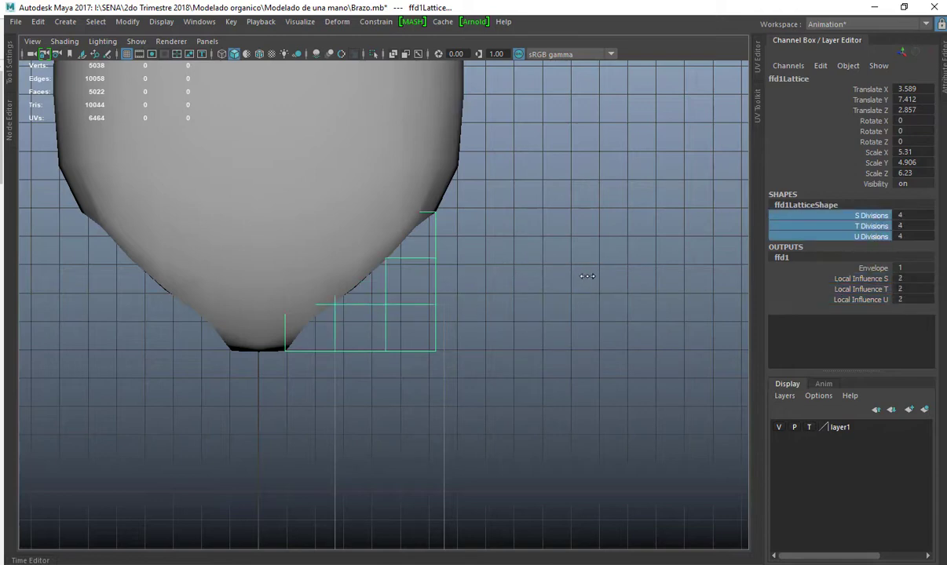
# Show the front view in X-ray and turn off the Local option of the ffd1 deformer.
pyautogui.click(394, 54)
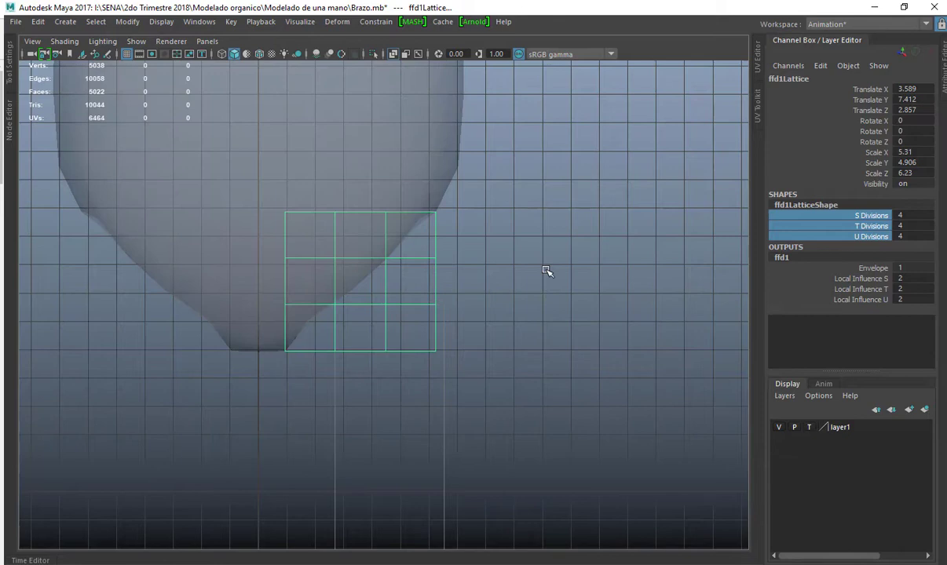
pyautogui.click(945, 64)
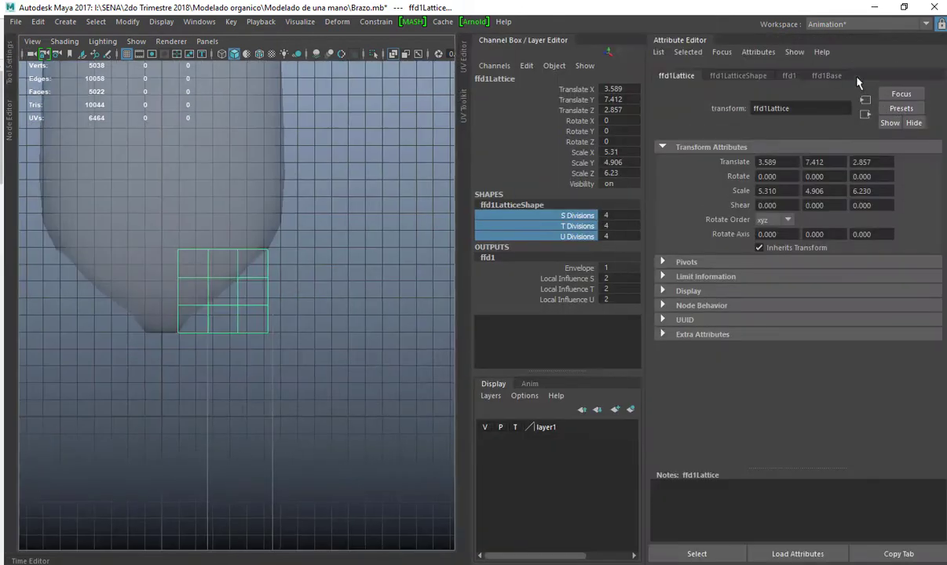
pyautogui.click(789, 76)
pyautogui.click(758, 160)
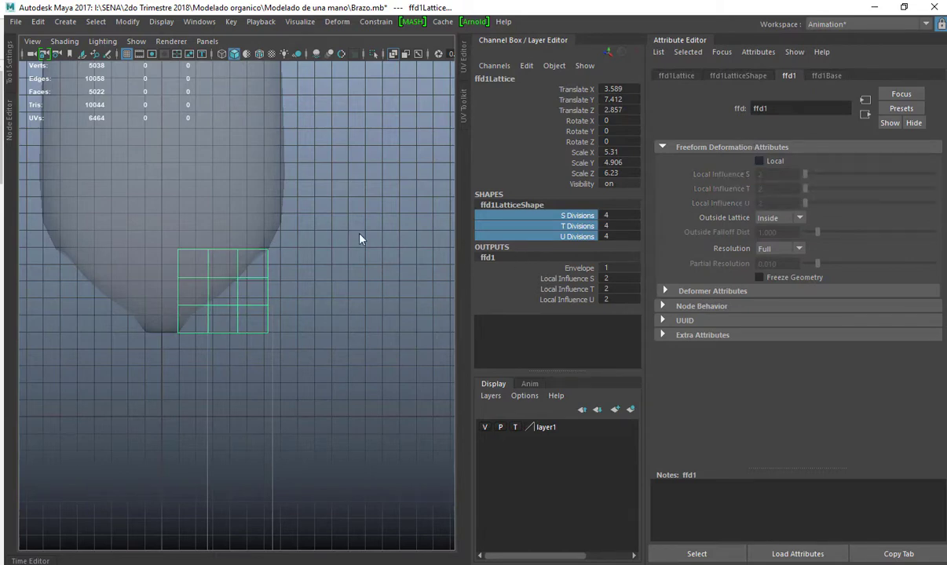
# Move the upper outer and lower inner middle lattice points outward and downward to round the leg hole's profile in the front view.
pyautogui.press('F9')
pyautogui.scroll(3, 295, 254)
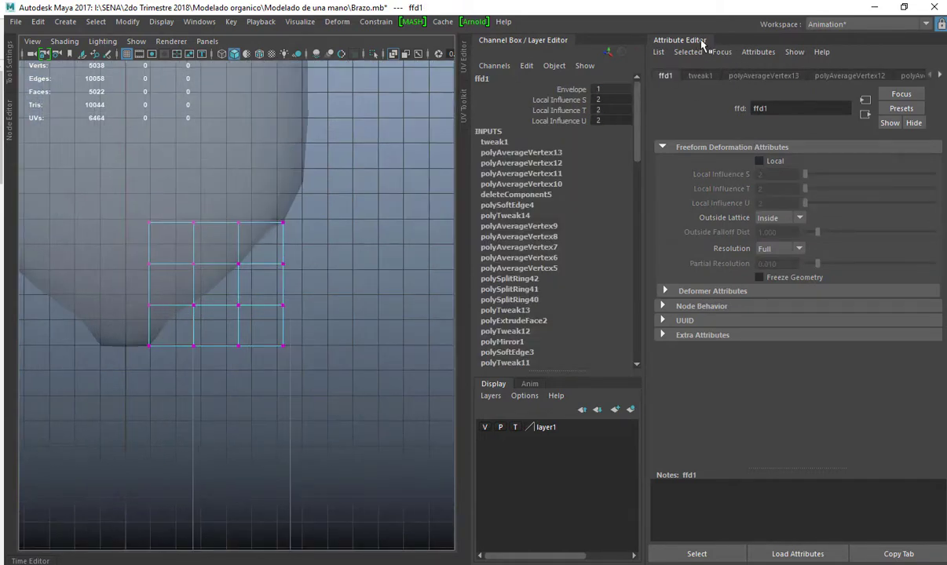
pyautogui.hotkey('ctrl', 'a')
pyautogui.click(386, 235)
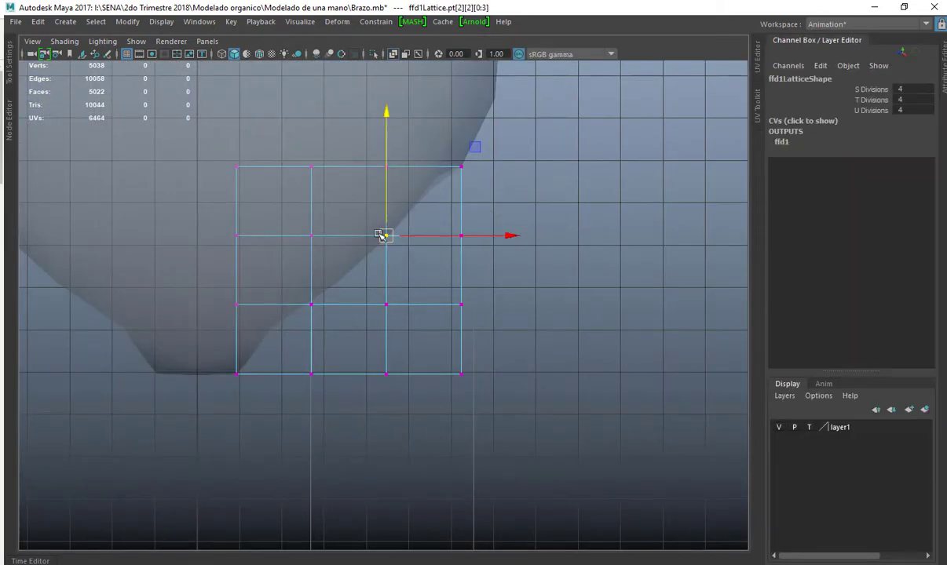
pyautogui.moveTo(395, 241); pyautogui.dragTo(449, 279)
pyautogui.click(312, 305)
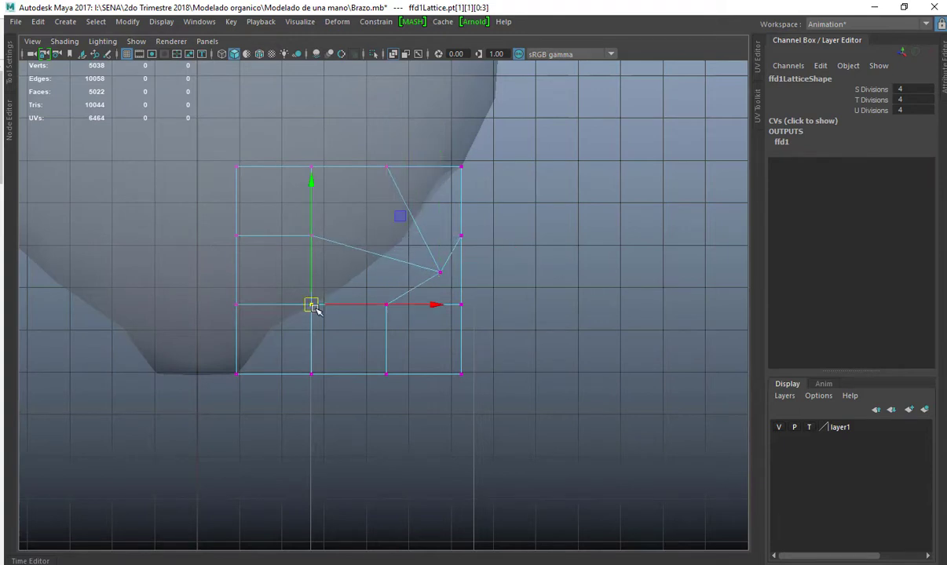
pyautogui.moveTo(312, 303); pyautogui.dragTo(363, 444)
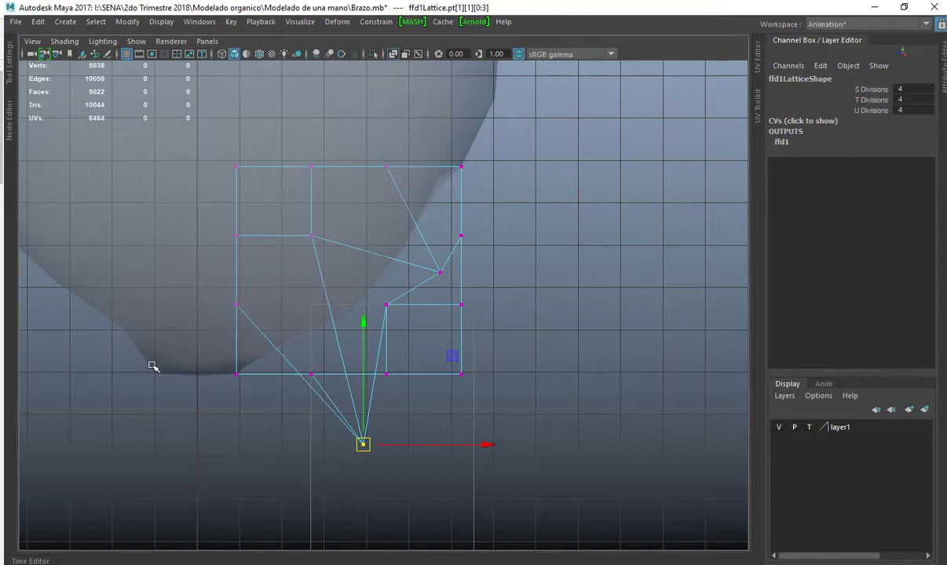
# Display wireframe over the shaded mesh and raise the lower outer middle lattice points toward the hole's border.
pyautogui.scroll(-1, 364, 289)
pyautogui.keyDown('alt'); pyautogui.moveTo(353, 281); pyautogui.dragTo(399, 292, button='middle'); pyautogui.keyUp('alt')
pyautogui.scroll(2, 429, 298)
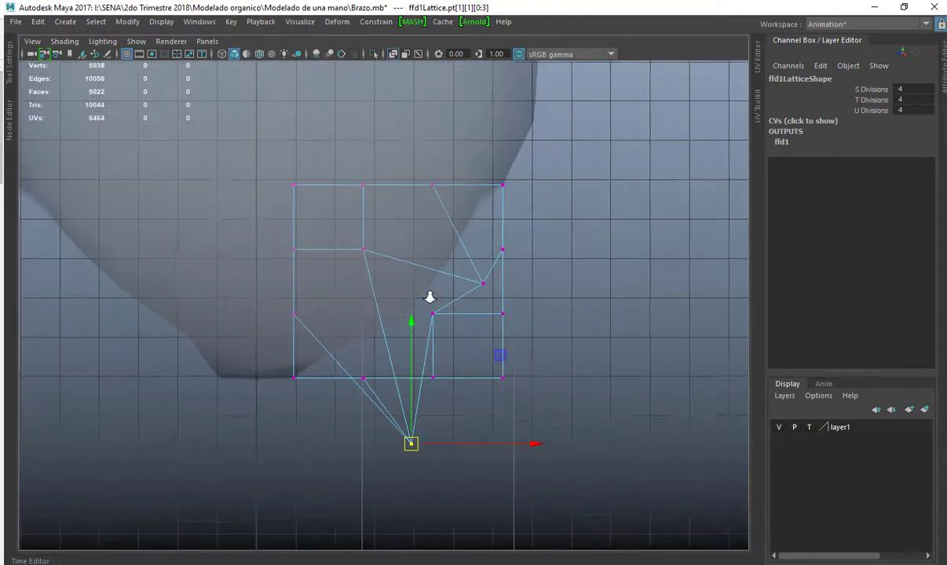
pyautogui.click(444, 315)
pyautogui.moveTo(444, 314); pyautogui.dragTo(433, 229)
pyautogui.click(259, 54)
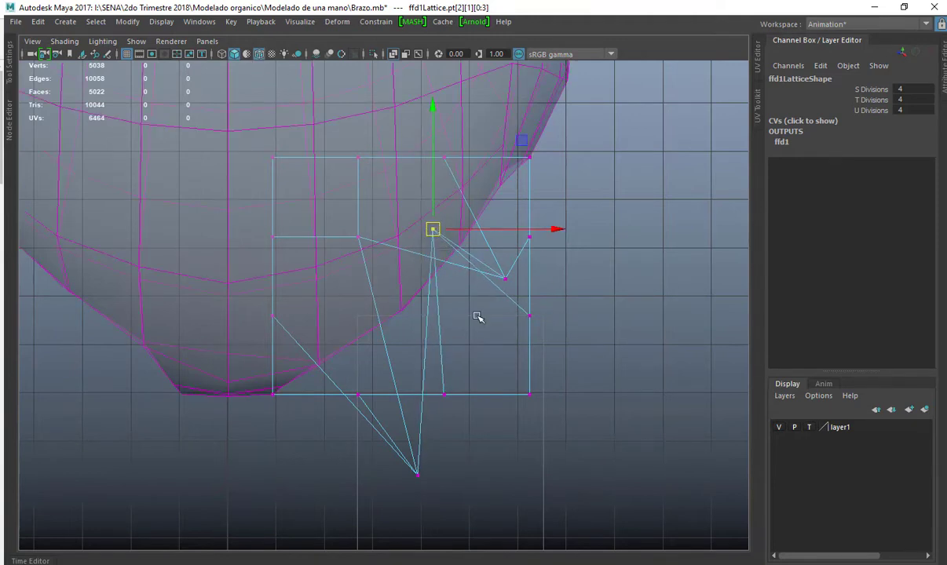
pyautogui.moveTo(437, 233); pyautogui.dragTo(456, 207)
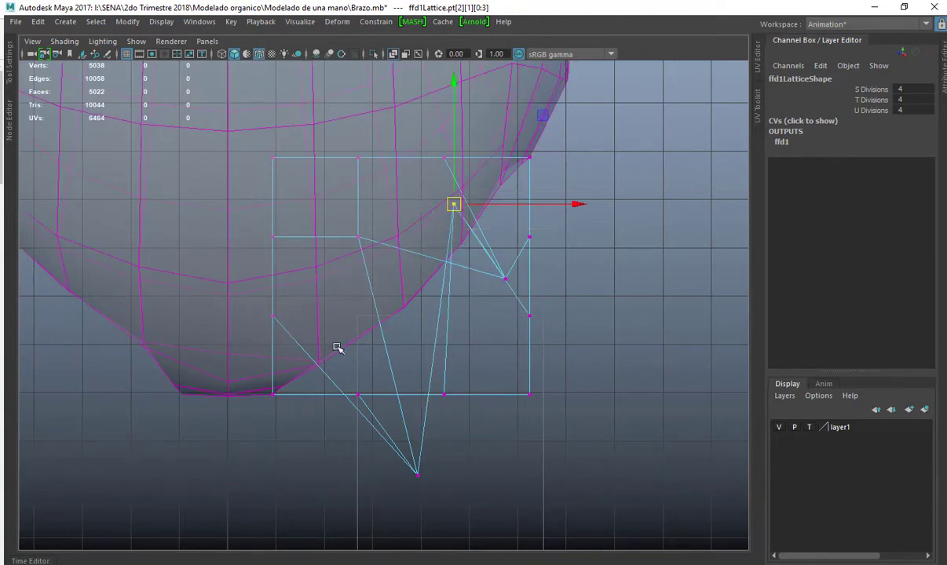
# Adjust the lattice points on the inner side and on the upper edge slightly outward and downward to smooth the hole's curve.
pyautogui.click(272, 315)
pyautogui.moveTo(271, 315); pyautogui.dragTo(290, 347)
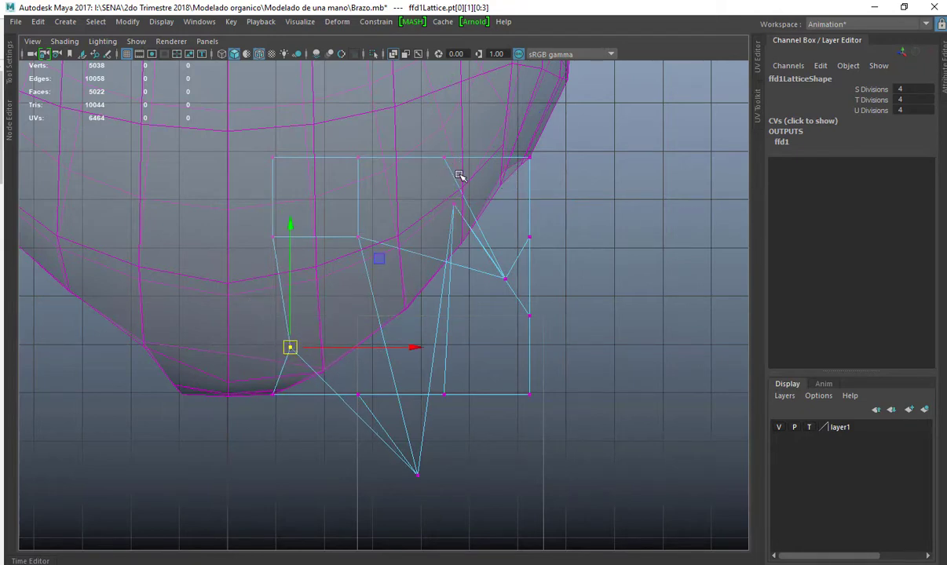
pyautogui.moveTo(461, 176); pyautogui.dragTo(432, 145)
pyautogui.moveTo(446, 160); pyautogui.dragTo(480, 195)
# Check the deformed leg hole in the side and perspective views and delete the torso mesh's history to bake the lattice.
pyautogui.keyDown('alt'); pyautogui.moveTo(478, 196); pyautogui.dragTo(315, 157, button='right'); pyautogui.keyUp('alt')
pyautogui.keyDown('alt'); pyautogui.moveTo(316, 157); pyautogui.dragTo(358, 239, button='middle'); pyautogui.keyUp('alt')
pyautogui.click(358, 239)
pyautogui.press('space')
pyautogui.press('space')
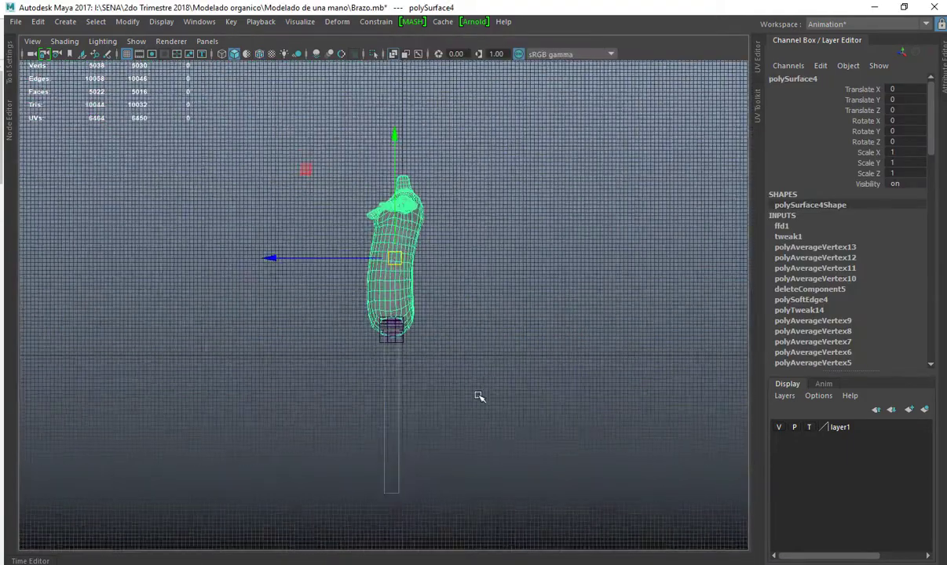
pyautogui.scroll(10, 479, 396)
pyautogui.press('space')
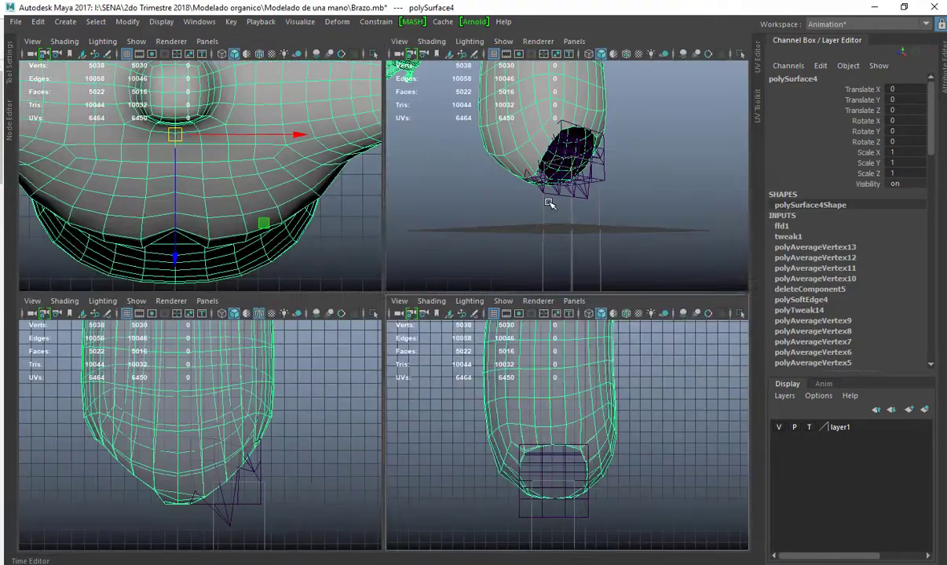
pyautogui.press('space')
pyautogui.keyDown('alt'); pyautogui.moveTo(501, 297); pyautogui.dragTo(455, 321); pyautogui.keyUp('alt')
pyautogui.scroll(3, 459, 322)
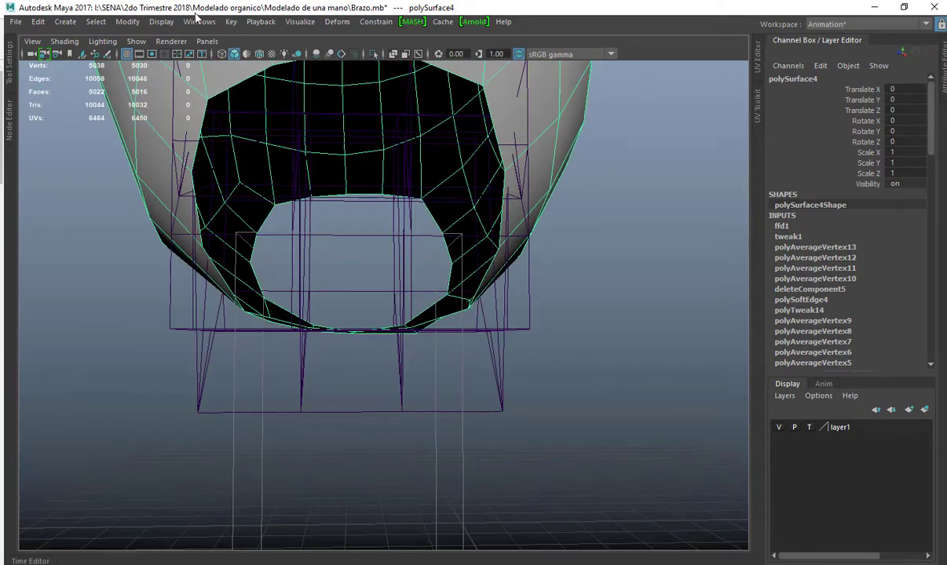
pyautogui.click(38, 21)
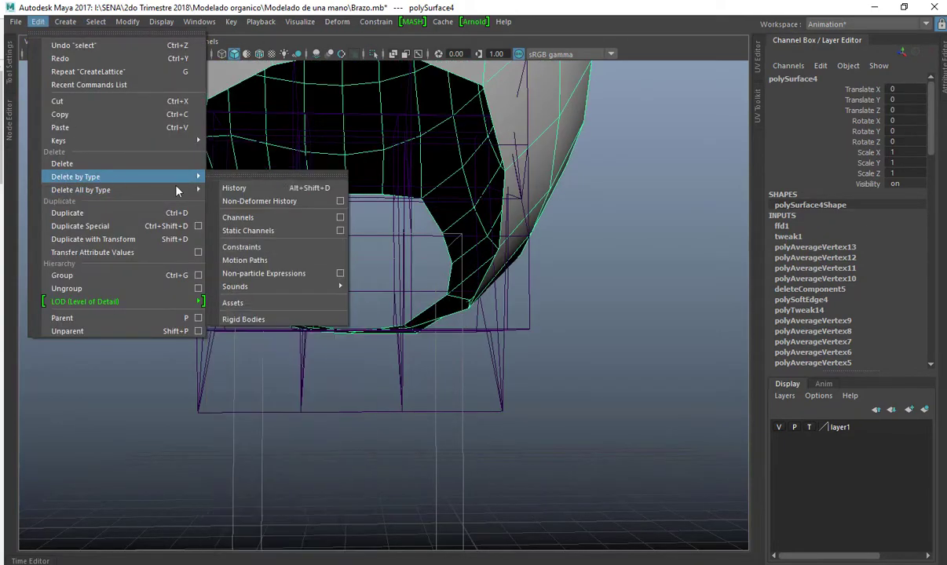
pyautogui.click(249, 188)
pyautogui.click(531, 280)
# Move the lower back border vertex of the leg hole slightly up and forward in the side view.
pyautogui.keyDown('alt'); pyautogui.moveTo(544, 308); pyautogui.dragTo(514, 264); pyautogui.keyUp('alt')
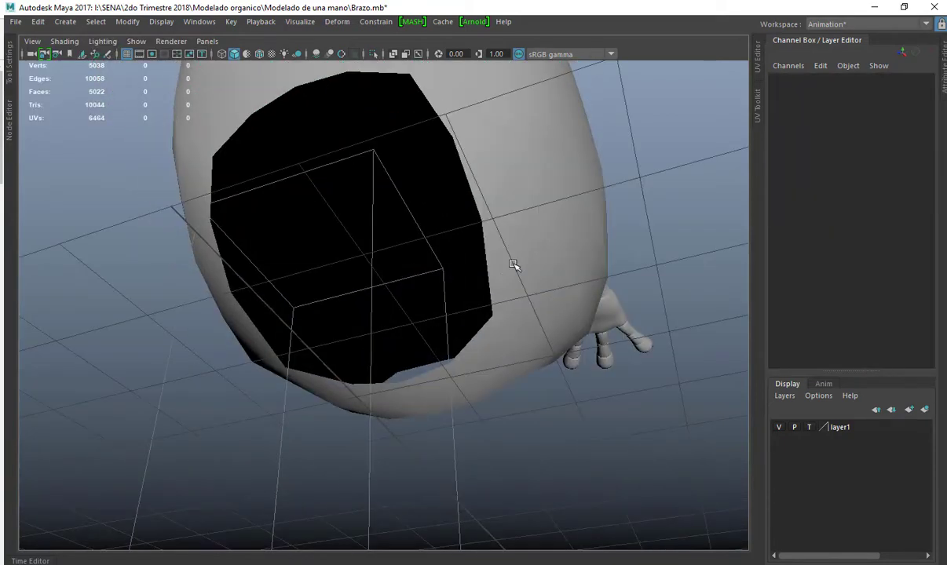
pyautogui.click(513, 268)
pyautogui.press('F9')
pyautogui.click(494, 314)
pyautogui.press('space')
pyautogui.press('space')
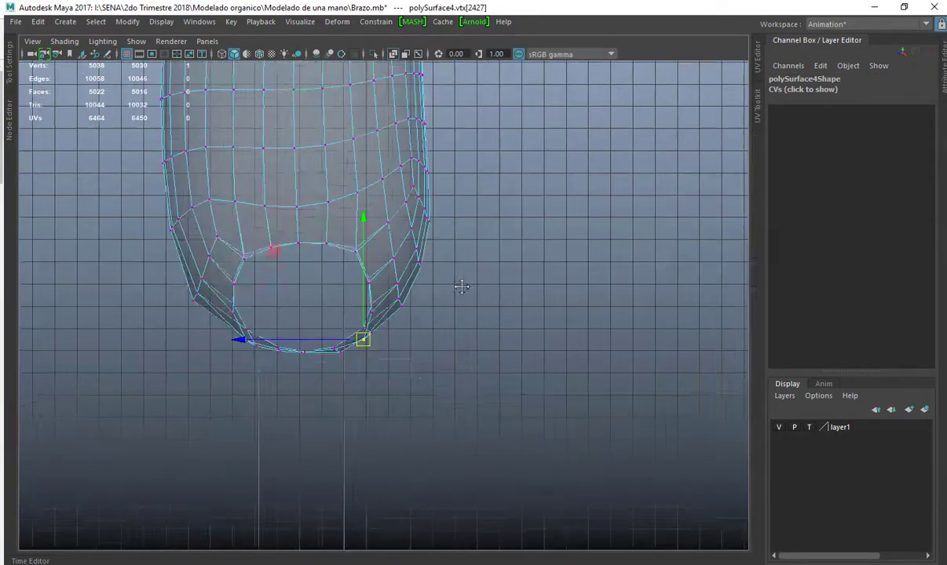
pyautogui.scroll(5, 424, 284)
pyautogui.moveTo(308, 327); pyautogui.dragTo(299, 316)
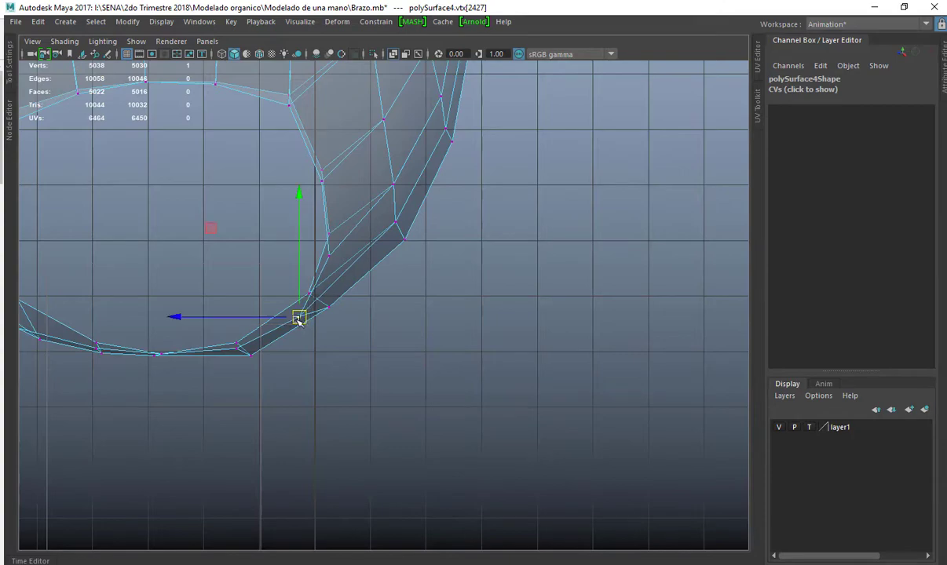
pyautogui.keyDown('alt'); pyautogui.moveTo(299, 316); pyautogui.dragTo(426, 339, button='middle'); pyautogui.keyUp('alt')
# Move the lower front border vertex of the leg hole slightly up and backward in the side view.
pyautogui.press('space')
pyautogui.press('space')
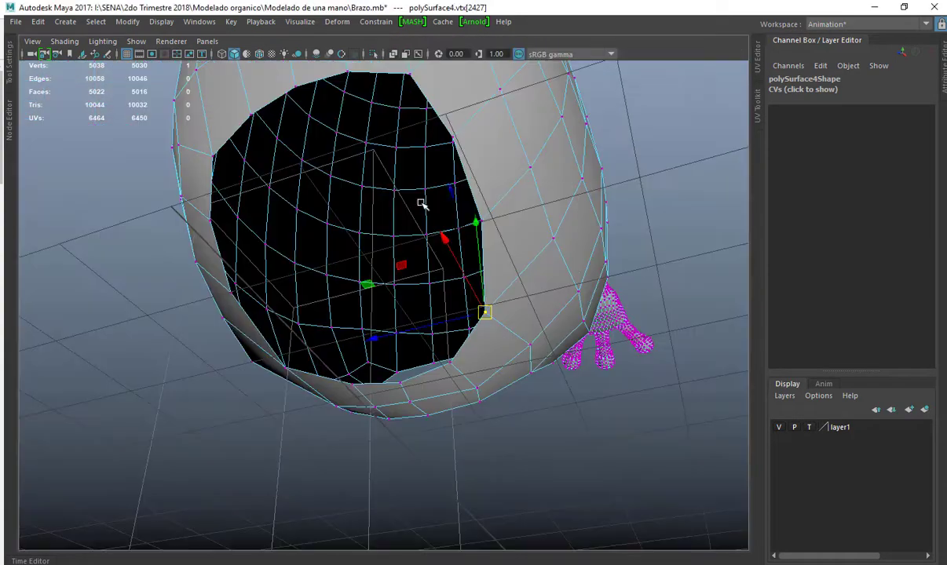
pyautogui.keyDown('alt'); pyautogui.moveTo(420, 205); pyautogui.dragTo(340, 370); pyautogui.keyUp('alt')
pyautogui.click(283, 375)
pyautogui.press('space')
pyautogui.press('space')
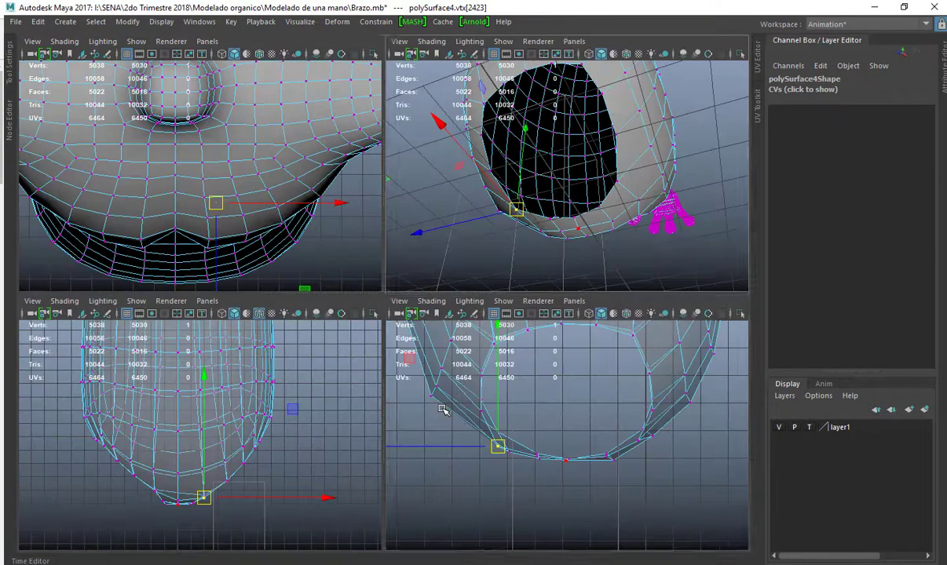
pyautogui.moveTo(244, 330); pyautogui.dragTo(253, 324)
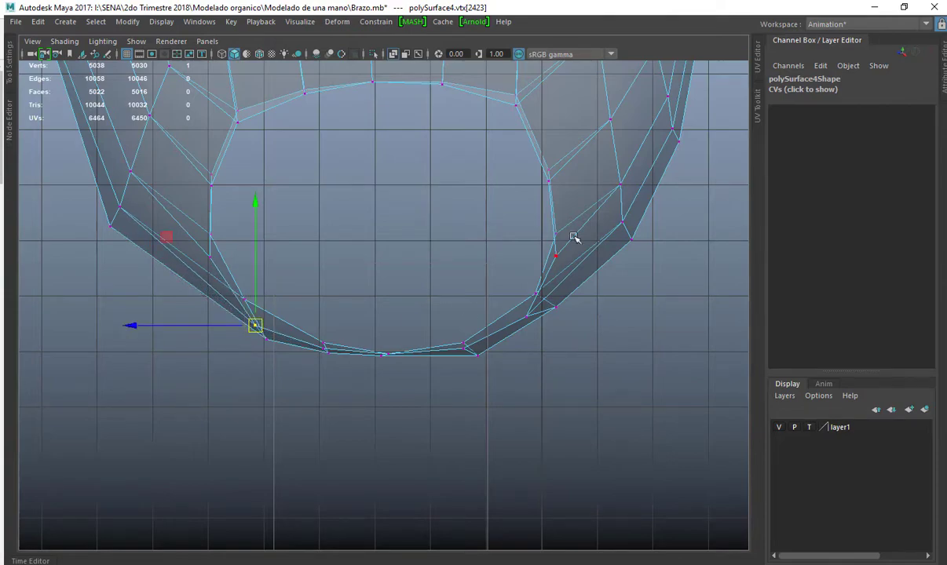
# Delete the vertical face loop running along the negative-X side of the body's centre line.
pyautogui.press('space')
pyautogui.press('space')
pyautogui.keyDown('alt'); pyautogui.moveTo(634, 229); pyautogui.dragTo(393, 150); pyautogui.keyUp('alt')
pyautogui.scroll(-4, 393, 150)
pyautogui.keyDown('alt'); pyautogui.moveTo(329, 188); pyautogui.dragTo(394, 289, button='middle'); pyautogui.keyUp('alt')
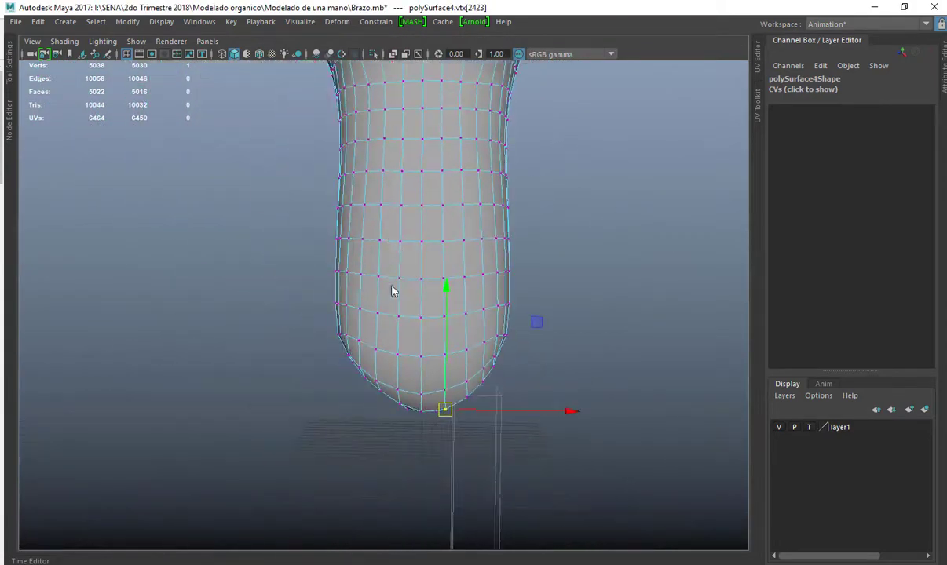
pyautogui.press('F11')
pyautogui.click(412, 227)
pyautogui.keyDown('shift'); pyautogui.doubleClick(416, 256); pyautogui.keyUp('shift')
pyautogui.scroll(-5, 294, 214)
pyautogui.keyDown('alt'); pyautogui.moveTo(294, 214); pyautogui.dragTo(306, 245, button='middle'); pyautogui.keyUp('alt')
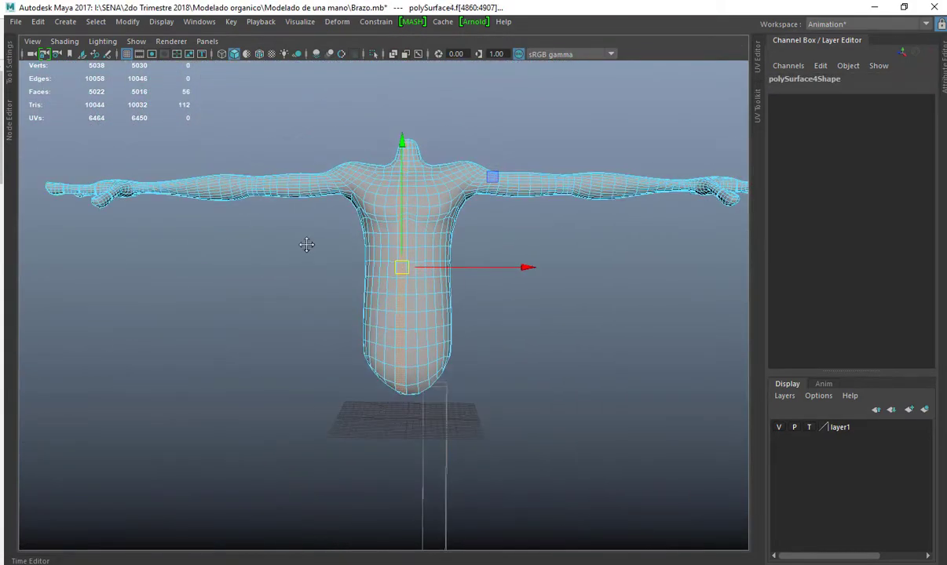
pyautogui.press('Delete')
# Delete all remaining faces of the body's negative-X half, including its arm.
pyautogui.doubleClick(370, 181)
pyautogui.press('Delete')
# Try to mirror the remaining body half across the X axis with its borders merged.
pyautogui.press('F8')
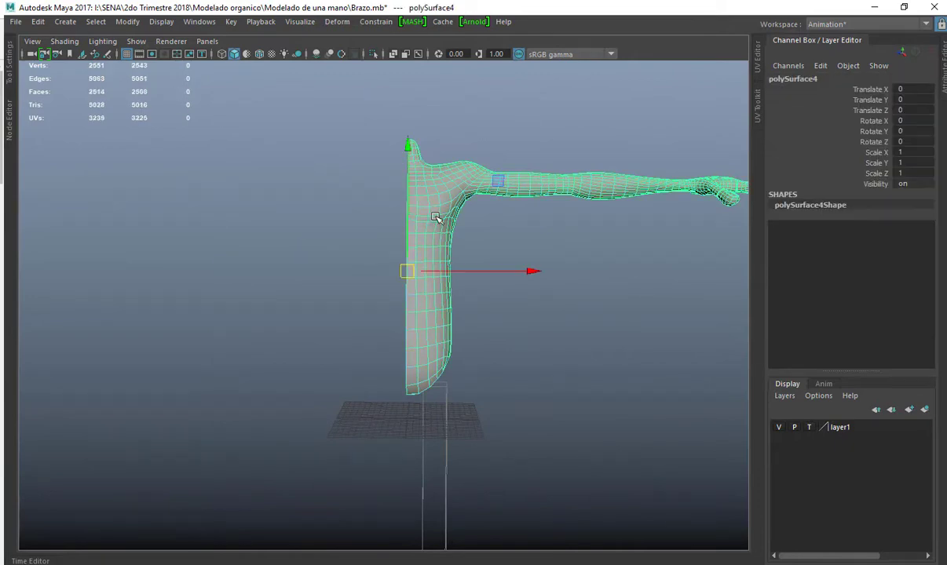
pyautogui.keyDown('shift'); pyautogui.moveTo(439, 190); pyautogui.dragTo(503, 340, button='right'); pyautogui.keyUp('shift')
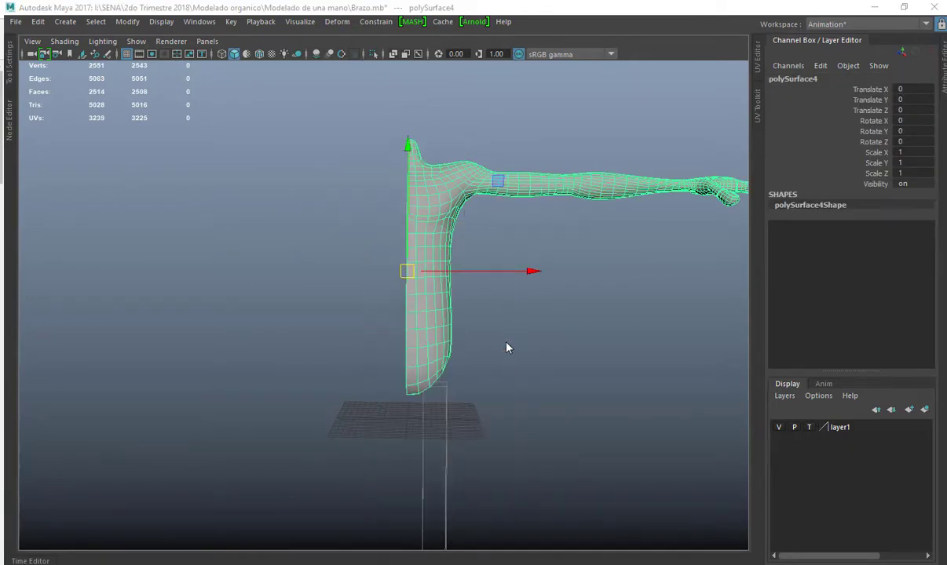
pyautogui.click(644, 391)
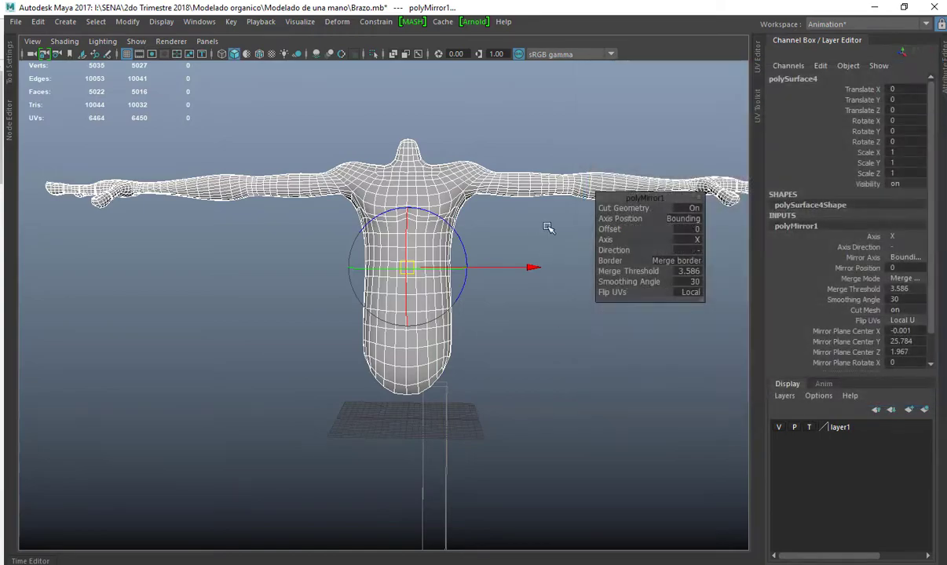
pyautogui.click(548, 228)
pyautogui.keyDown('alt'); pyautogui.moveTo(481, 237); pyautogui.dragTo(393, 290); pyautogui.keyUp('alt')
pyautogui.scroll(5, 477, 251)
pyautogui.hotkey('ctrl', 'z')
pyautogui.hotkey('ctrl', 'z')
# Mirror the body half across the X axis with merged borders and a reduced merge threshold below 1.
pyautogui.keyDown('alt'); pyautogui.moveTo(236, 291); pyautogui.dragTo(400, 346); pyautogui.keyUp('alt')
pyautogui.press('space')
pyautogui.press('space')
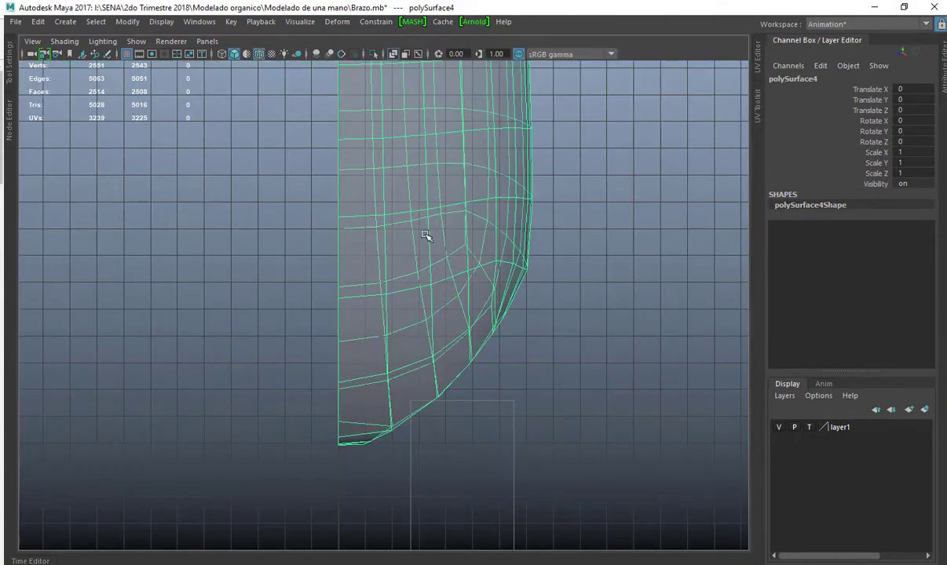
pyautogui.keyDown('shift'); pyautogui.moveTo(425, 205); pyautogui.dragTo(465, 359, button='right'); pyautogui.keyUp('shift')
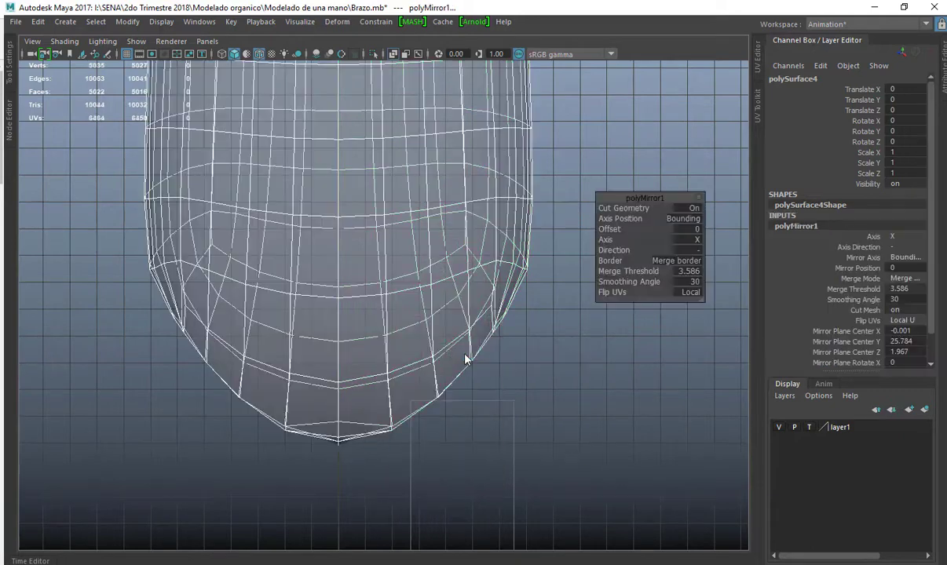
pyautogui.click(689, 271)
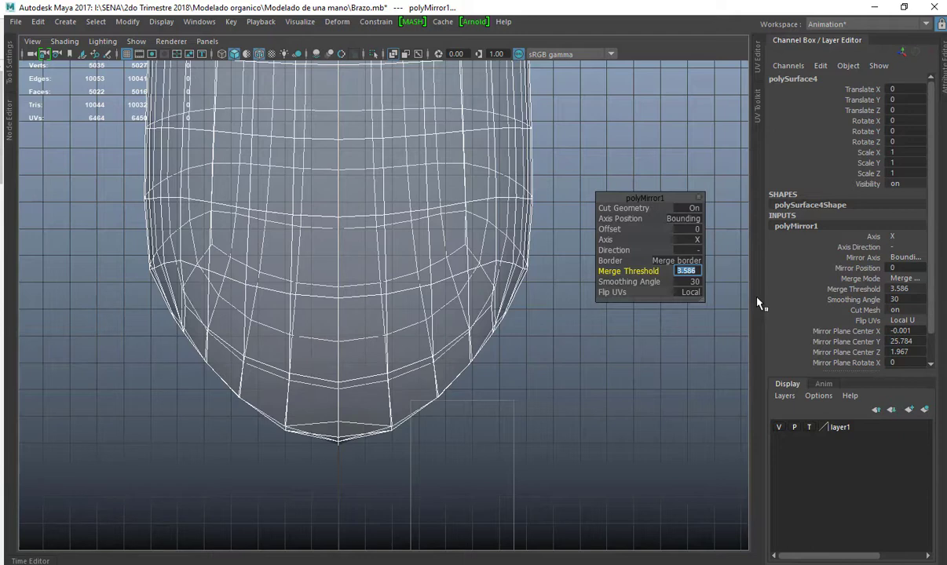
pyautogui.write('0.')
pyautogui.press('Return')
pyautogui.click(352, 457)
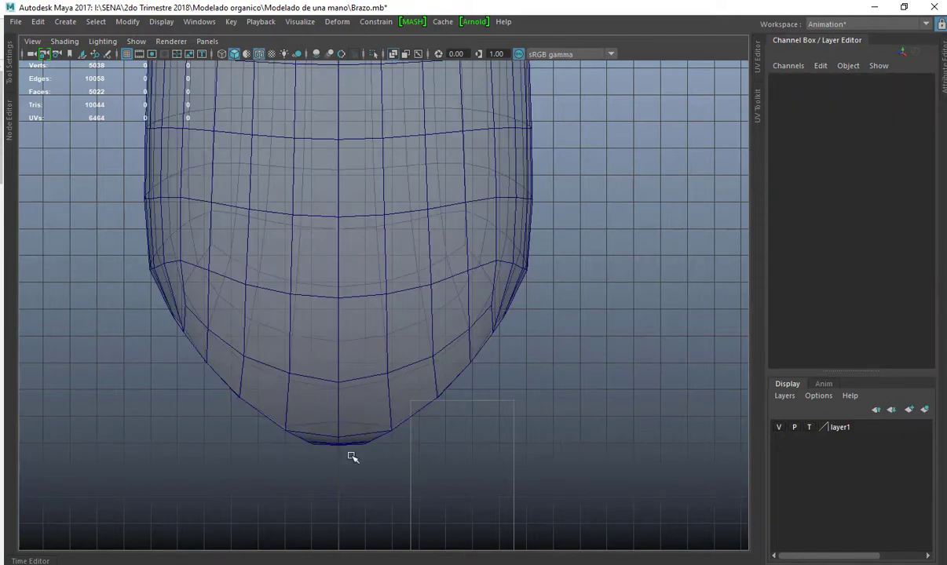
# Create a polygon cylinder at the origin below the torso.
pyautogui.press('space')
pyautogui.press('space')
pyautogui.moveTo(511, 256)
pyautogui.keyDown('alt'); pyautogui.mouseDown()
pyautogui.moveTo(483, 193)
pyautogui.moveTo(424, 291)
pyautogui.mouseUp(); pyautogui.keyUp('alt')
pyautogui.scroll(-5, 333, 93)
pyautogui.moveTo(334, 93)
pyautogui.keyDown('alt'); pyautogui.mouseDown()
pyautogui.moveTo(569, 188)
pyautogui.moveTo(372, 214)
pyautogui.moveTo(273, 147)
pyautogui.moveTo(391, 148)
pyautogui.moveTo(367, 278)
pyautogui.moveTo(503, 345)
pyautogui.moveTo(516, 260)
pyautogui.mouseUp(); pyautogui.keyUp('alt')
pyautogui.keyDown('shift'); pyautogui.rightClick(515, 257); pyautogui.keyUp('shift')
pyautogui.click(436, 257)
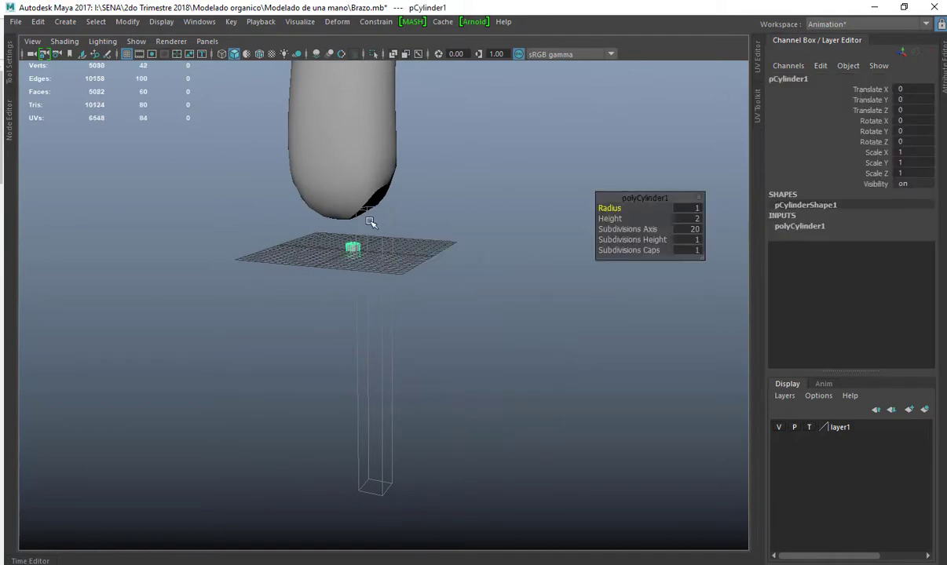
# Set the new cylinder's axis subdivisions to 14.
pyautogui.keyDown('alt'); pyautogui.moveTo(397, 279); pyautogui.dragTo(383, 297); pyautogui.keyUp('alt')
pyautogui.press('w')
pyautogui.press('space')
pyautogui.press('space')
pyautogui.keyDown('alt'); pyautogui.moveTo(302, 393); pyautogui.dragTo(273, 180, button='middle'); pyautogui.keyUp('alt')
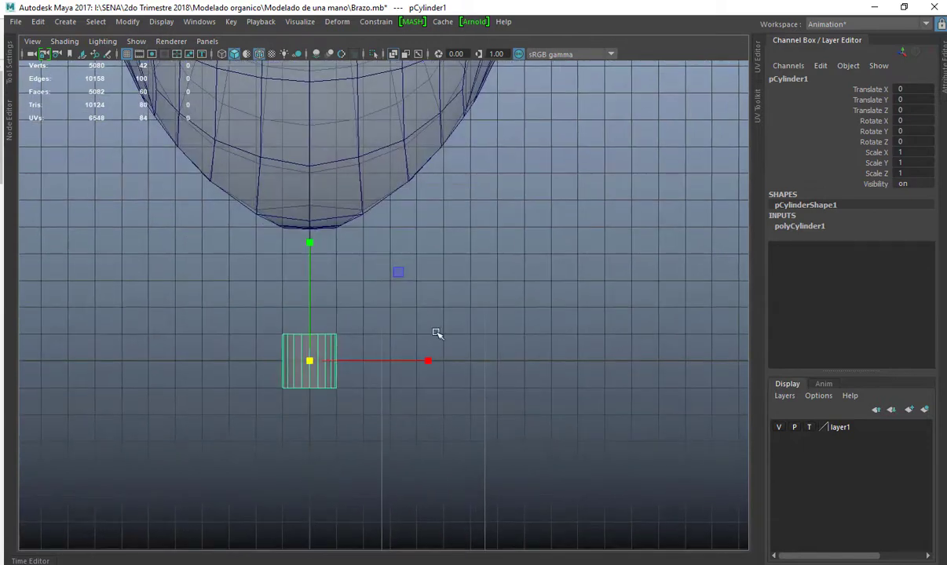
pyautogui.click(813, 230)
pyautogui.click(907, 257)
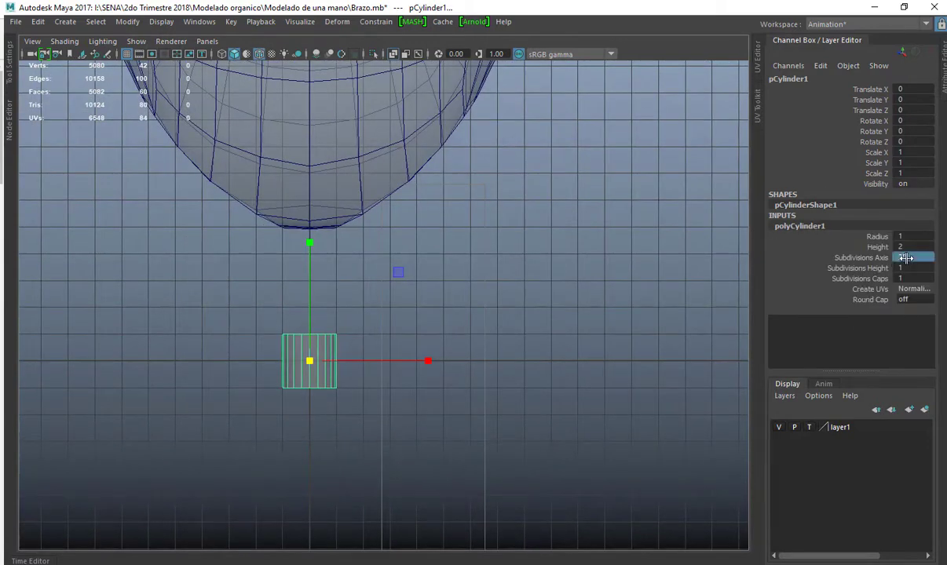
pyautogui.write('14')
pyautogui.press('Return')
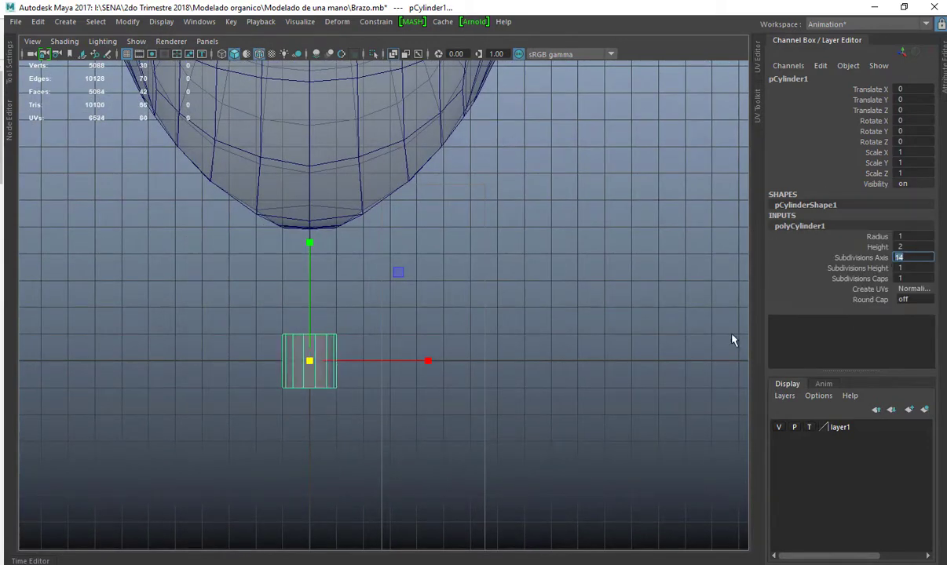
# Scale the cylinder uniformly to about 1.809 and place it over the leg guide box at about X 4.58, Y -0.73.
pyautogui.keyDown('alt'); pyautogui.moveTo(314, 314); pyautogui.dragTo(126, 298, button='right'); pyautogui.keyUp('alt')
pyautogui.moveTo(328, 349); pyautogui.dragTo(429, 360)
pyautogui.press('w')
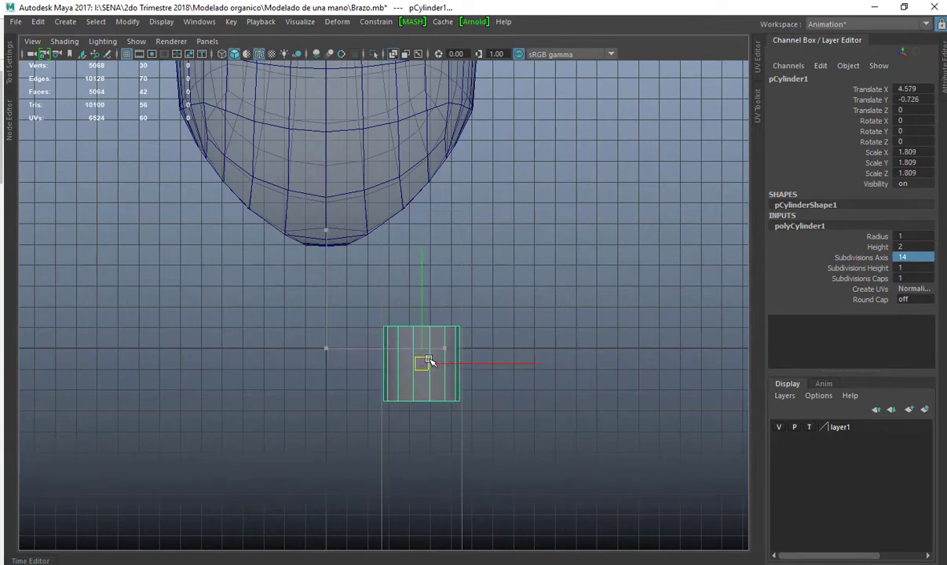
# Set the cylinder's height to 19.6 and lower it to about Y -13.14 so it hangs beneath the torso.
pyautogui.keyDown('alt'); pyautogui.moveTo(577, 405); pyautogui.dragTo(500, 407, button='right'); pyautogui.keyUp('alt')
pyautogui.keyDown('alt'); pyautogui.moveTo(579, 311); pyautogui.dragTo(490, 294, button='middle'); pyautogui.keyUp('alt')
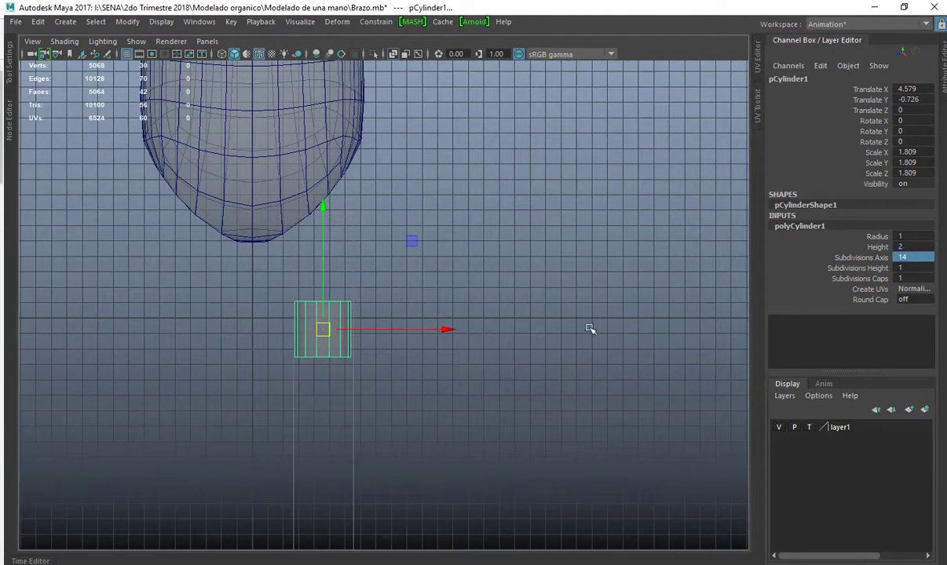
pyautogui.keyDown('alt'); pyautogui.moveTo(402, 454); pyautogui.dragTo(318, 357, button='right'); pyautogui.keyUp('alt')
pyautogui.keyDown('alt'); pyautogui.moveTo(314, 357); pyautogui.dragTo(289, 266, button='middle'); pyautogui.keyUp('alt')
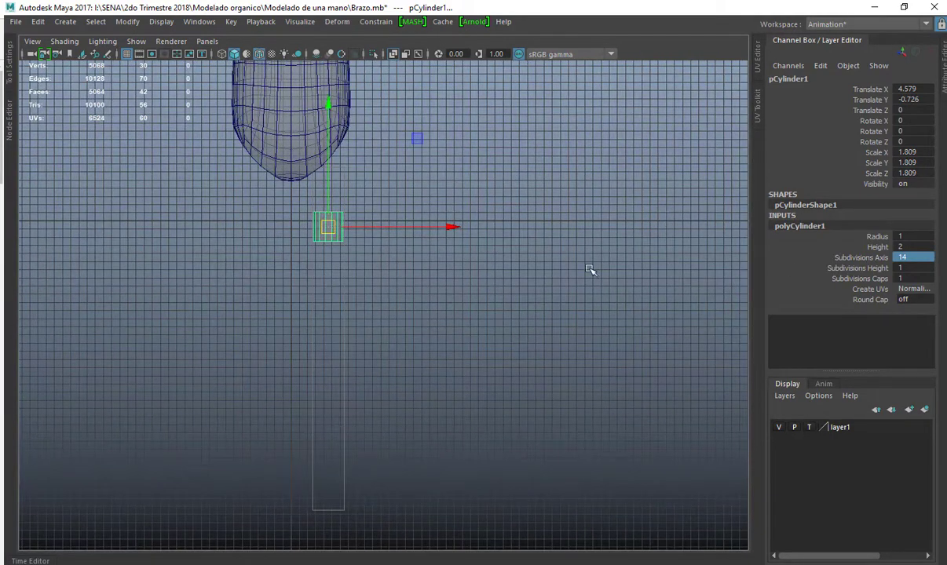
pyautogui.click(877, 247)
pyautogui.moveTo(382, 354); pyautogui.dragTo(496, 361, button='middle')
pyautogui.moveTo(331, 101); pyautogui.dragTo(335, 203)
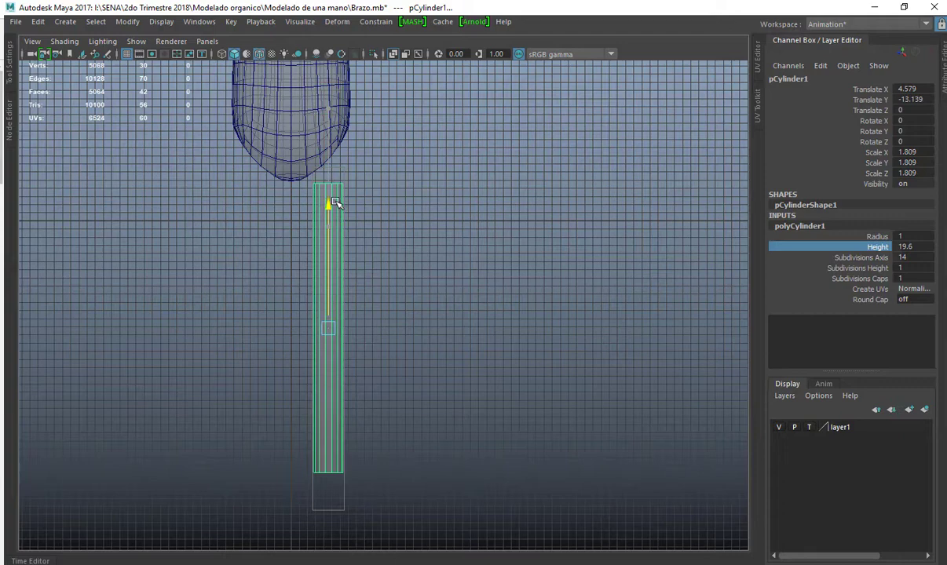
# Move the leg cylinder to about Z 2.84 in the side view so it sits under the leg hole.
pyautogui.press('space')
pyautogui.press('space')
pyautogui.keyDown('alt'); pyautogui.moveTo(444, 144); pyautogui.dragTo(369, 157); pyautogui.keyUp('alt')
pyautogui.press('space')
pyautogui.press('space')
pyautogui.keyDown('alt'); pyautogui.moveTo(351, 408); pyautogui.dragTo(276, 295, button='right'); pyautogui.keyUp('alt')
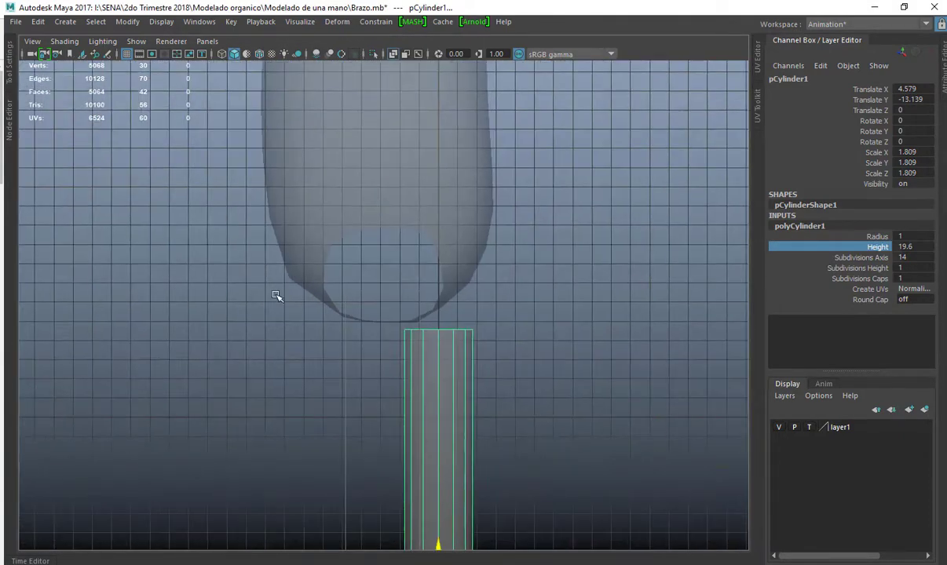
pyautogui.keyDown('alt'); pyautogui.moveTo(276, 296); pyautogui.dragTo(255, 162, button='middle'); pyautogui.keyUp('alt')
pyautogui.moveTo(316, 522); pyautogui.dragTo(261, 521)
# Examine the leg cylinder's placement and proportions against the whole body.
pyautogui.press('space')
pyautogui.press('space')
pyautogui.keyDown('alt'); pyautogui.moveTo(479, 240); pyautogui.dragTo(542, 255); pyautogui.keyUp('alt')
pyautogui.click(502, 275)
pyautogui.keyDown('alt'); pyautogui.moveTo(497, 277); pyautogui.dragTo(377, 263, button='right'); pyautogui.keyUp('alt')
pyautogui.keyDown('alt'); pyautogui.moveTo(377, 263); pyautogui.dragTo(391, 238); pyautogui.keyUp('alt')
pyautogui.keyDown('alt'); pyautogui.moveTo(391, 239); pyautogui.dragTo(445, 234, button='right'); pyautogui.keyUp('alt')
pyautogui.keyDown('alt'); pyautogui.moveTo(445, 234); pyautogui.dragTo(518, 206); pyautogui.keyUp('alt')
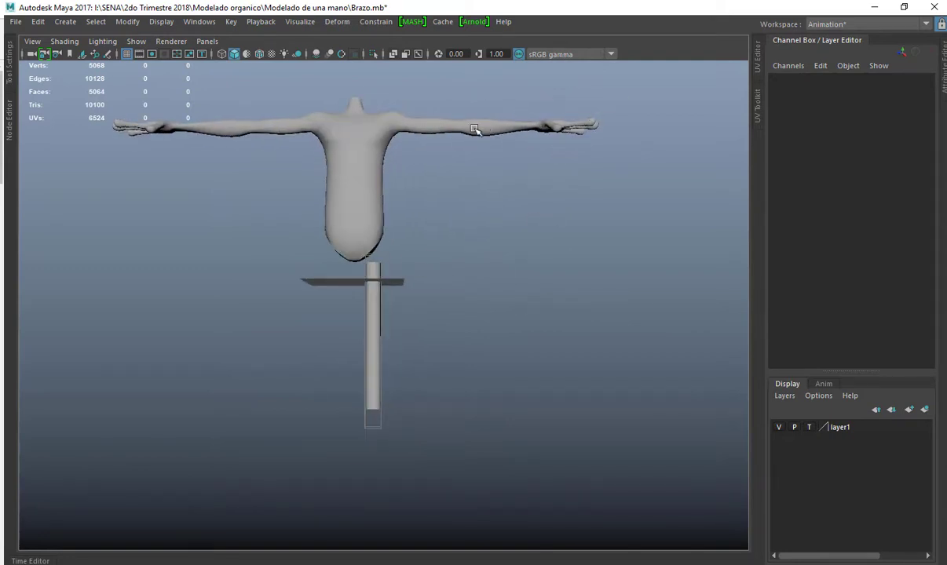
pyautogui.keyDown('alt'); pyautogui.moveTo(432, 201); pyautogui.dragTo(446, 223); pyautogui.keyUp('alt')
pyautogui.scroll(-3, 439, 235)
pyautogui.scroll(6, 419, 290)
pyautogui.keyDown('alt'); pyautogui.moveTo(409, 283); pyautogui.dragTo(469, 304, button='middle'); pyautogui.keyUp('alt')
# Scale the leg cylinder up uniformly to about 1.863.
pyautogui.click(394, 327)
pyautogui.press('r')
pyautogui.scroll(-3, 408, 289)
pyautogui.keyDown('alt'); pyautogui.moveTo(361, 277); pyautogui.dragTo(353, 232, button='middle'); pyautogui.keyUp('alt')
# Set the leg cylinder's height subdivisions to 15.
pyautogui.click(799, 226)
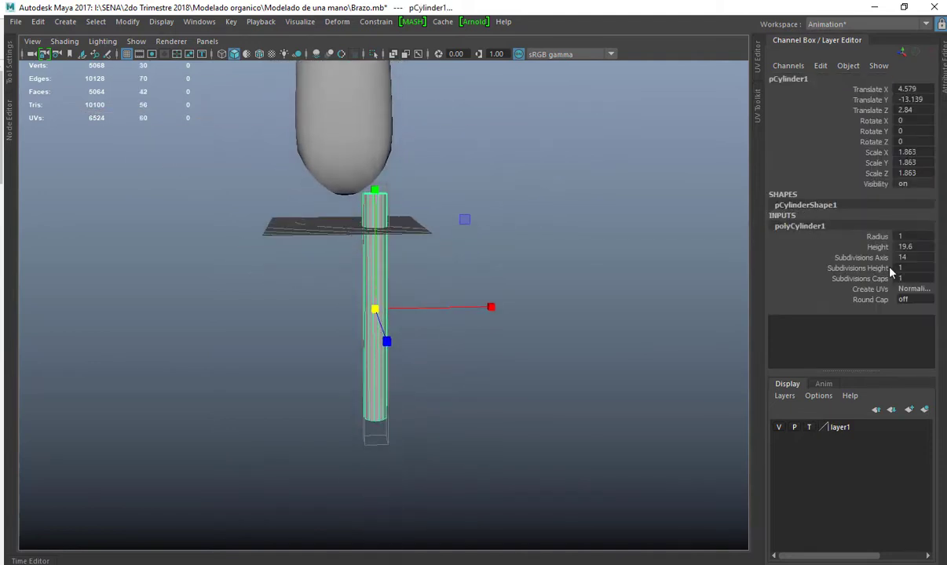
pyautogui.click(878, 258)
pyautogui.click(833, 268)
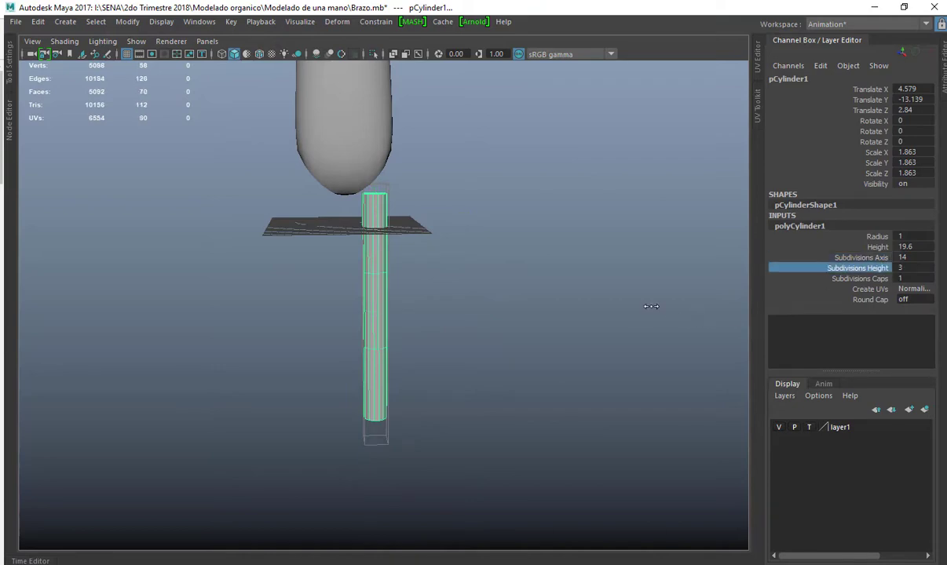
pyautogui.keyDown('alt'); pyautogui.moveTo(665, 300); pyautogui.dragTo(596, 296); pyautogui.keyUp('alt')
pyautogui.scroll(3, 593, 324)
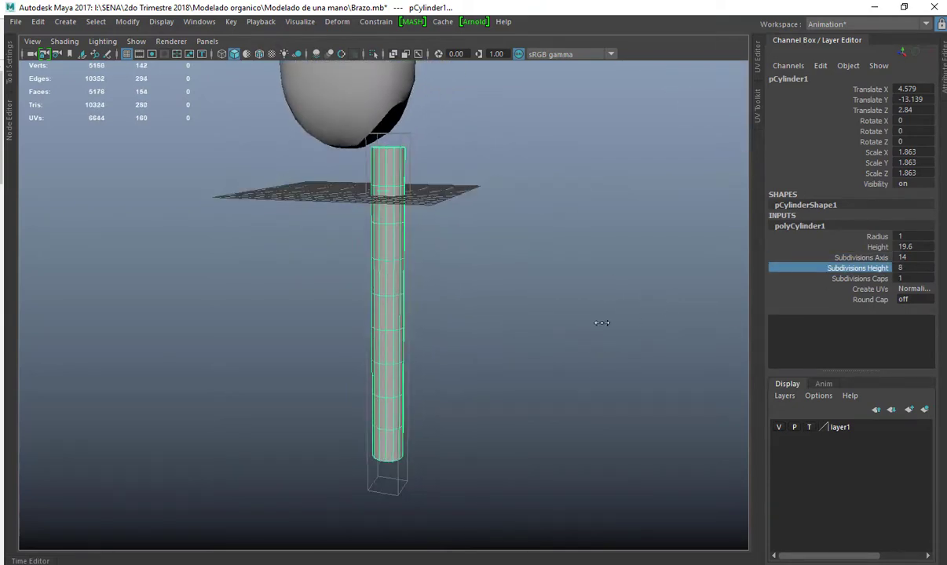
pyautogui.scroll(6, 545, 302)
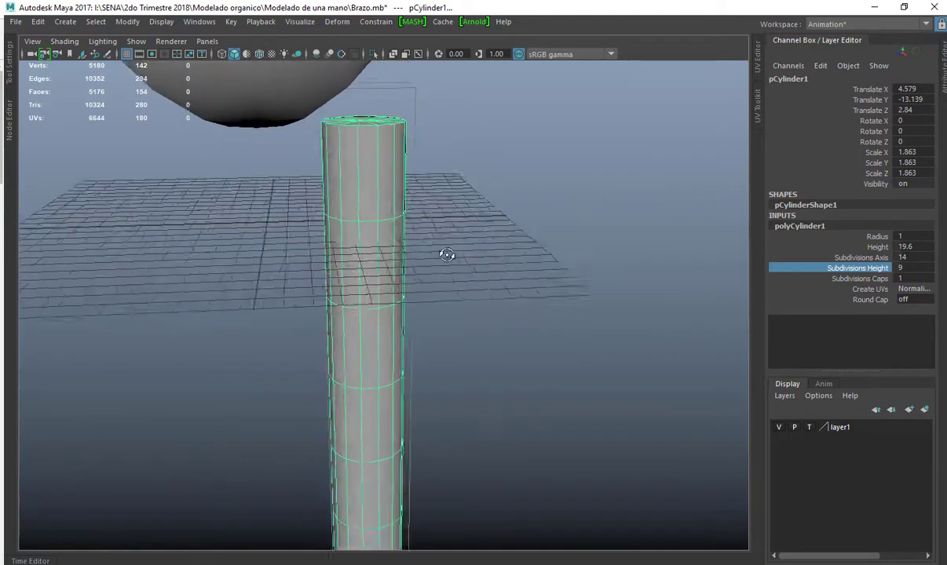
pyautogui.keyDown('alt'); pyautogui.moveTo(426, 317); pyautogui.dragTo(311, 275, button='right'); pyautogui.keyUp('alt')
pyautogui.keyDown('alt'); pyautogui.moveTo(311, 274); pyautogui.dragTo(358, 261); pyautogui.keyUp('alt')
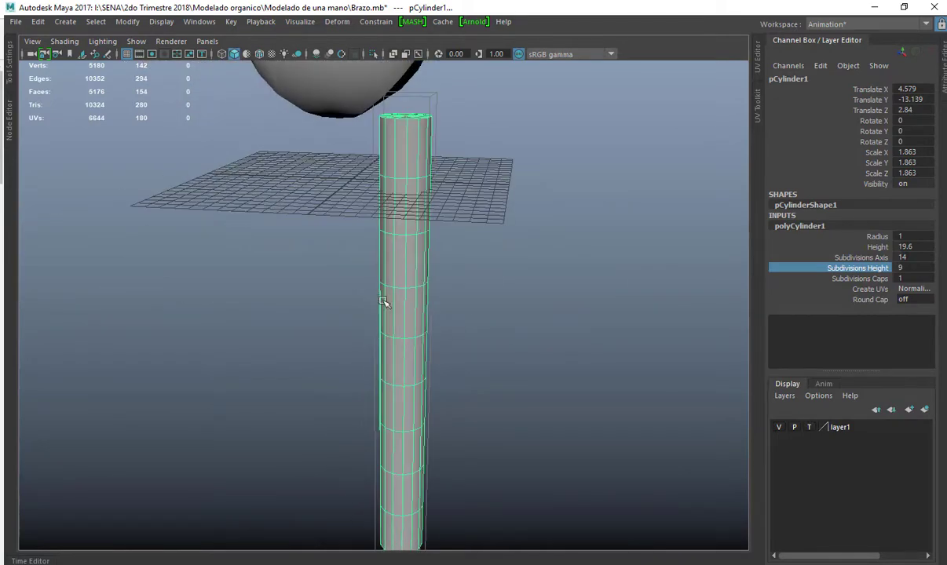
pyautogui.keyDown('alt'); pyautogui.moveTo(372, 227); pyautogui.dragTo(445, 240); pyautogui.keyUp('alt')
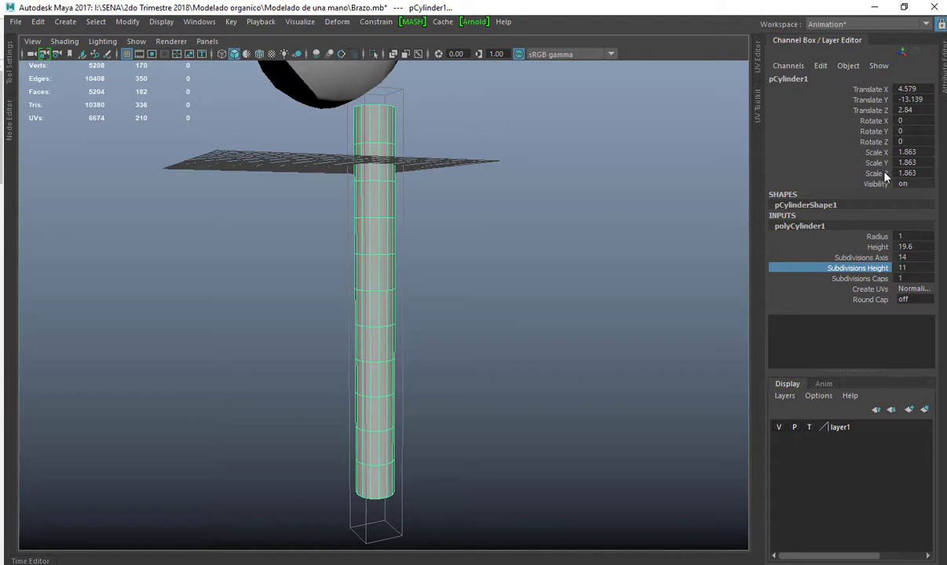
pyautogui.moveTo(430, 317); pyautogui.dragTo(621, 289, button='middle')
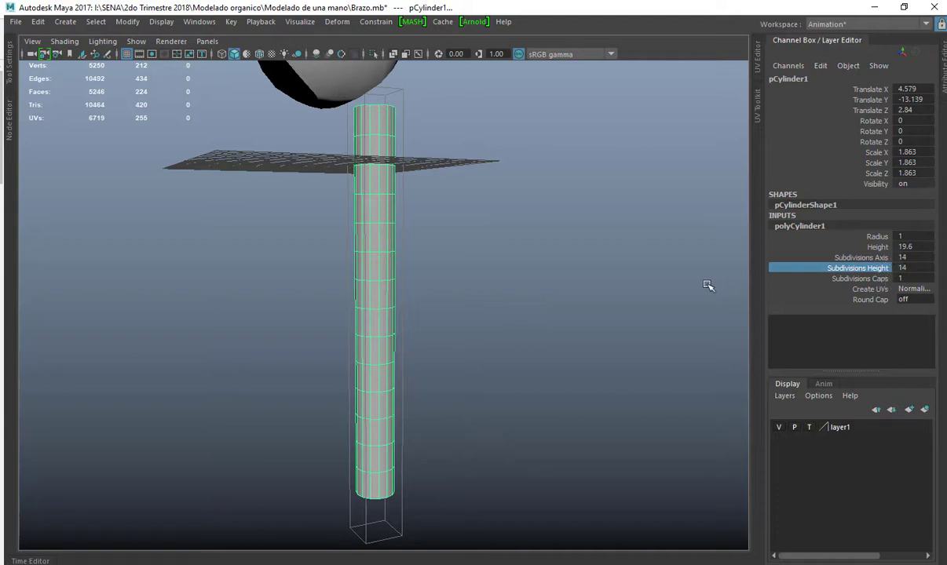
pyautogui.moveTo(707, 283); pyautogui.dragTo(709, 283, button='middle')
pyautogui.click(540, 274)
# Create a second polygon cylinder and move it away from the leg to about Z 37.5.
pyautogui.scroll(-4, 505, 259)
pyautogui.keyDown('shift'); pyautogui.moveTo(516, 251); pyautogui.dragTo(402, 250, button='right'); pyautogui.keyUp('shift')
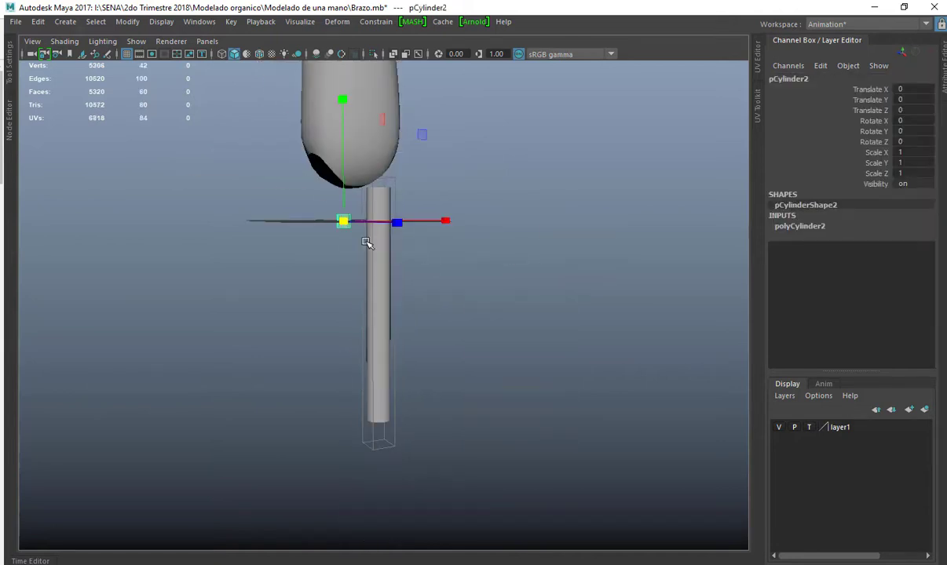
pyautogui.keyDown('alt'); pyautogui.moveTo(367, 243); pyautogui.dragTo(648, 383); pyautogui.keyUp('alt')
pyautogui.press('w')
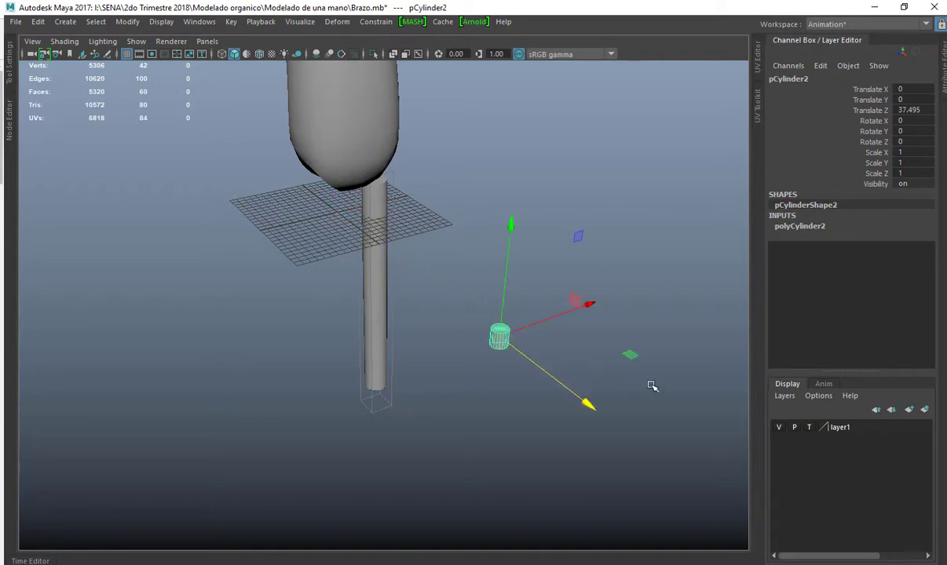
pyautogui.keyDown('alt'); pyautogui.moveTo(648, 383); pyautogui.dragTo(577, 354, button='middle'); pyautogui.keyUp('alt')
pyautogui.scroll(3, 577, 355)
pyautogui.keyDown('alt'); pyautogui.moveTo(393, 260); pyautogui.dragTo(475, 307, button='middle'); pyautogui.keyUp('alt')
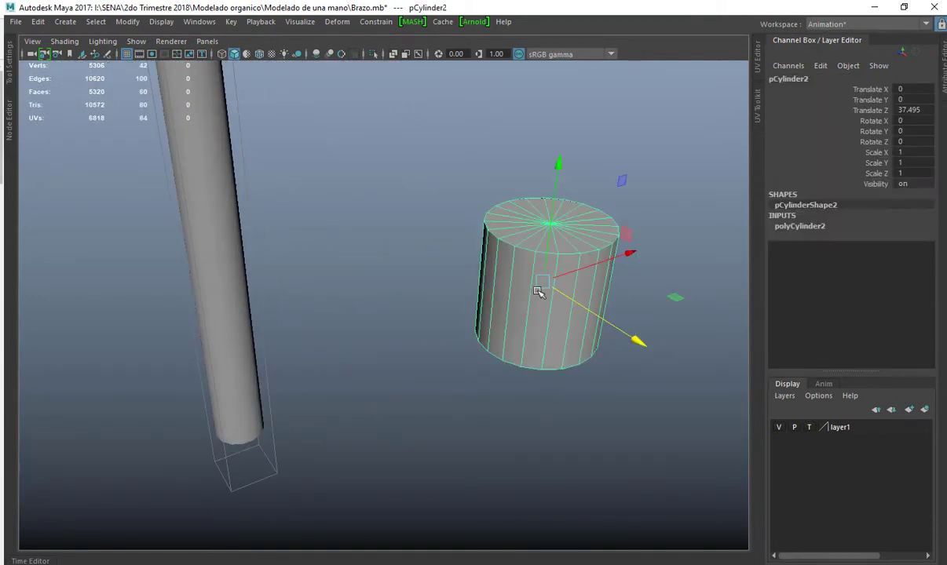
# Stretch the second cylinder to a Y scale of about 1.948 and raise its upper cap vertices.
pyautogui.press('t')
pyautogui.moveTo(560, 143); pyautogui.dragTo(615, 58)
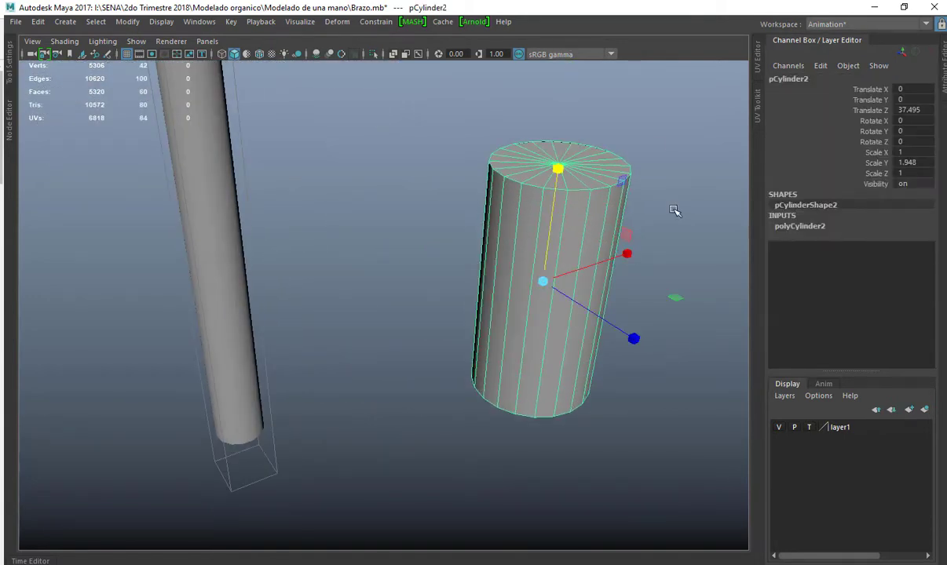
pyautogui.moveTo(673, 208); pyautogui.dragTo(637, 203, button='right')
pyautogui.moveTo(704, 104); pyautogui.dragTo(320, 259)
pyautogui.press('w')
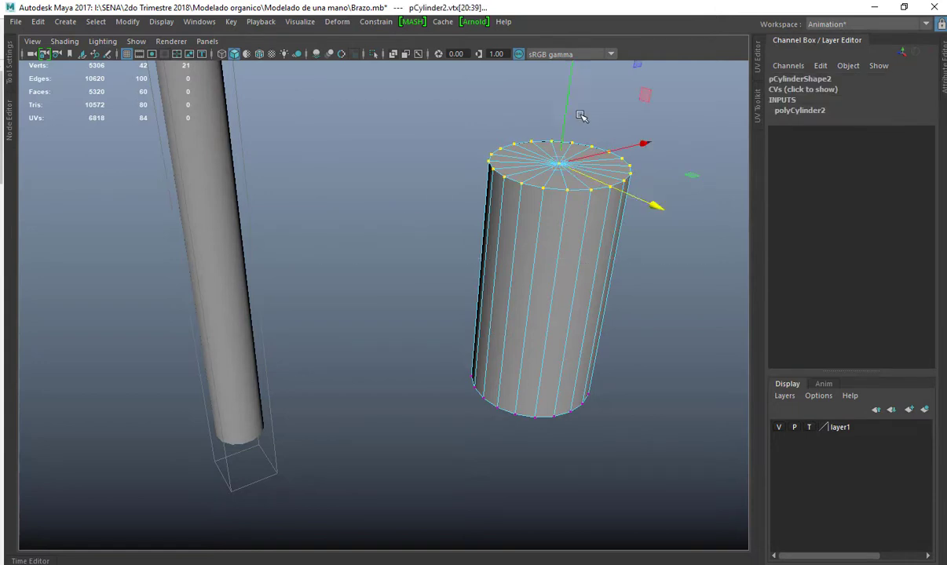
pyautogui.moveTo(569, 108); pyautogui.dragTo(581, 65)
pyautogui.moveTo(582, 218); pyautogui.dragTo(619, 212, button='right')
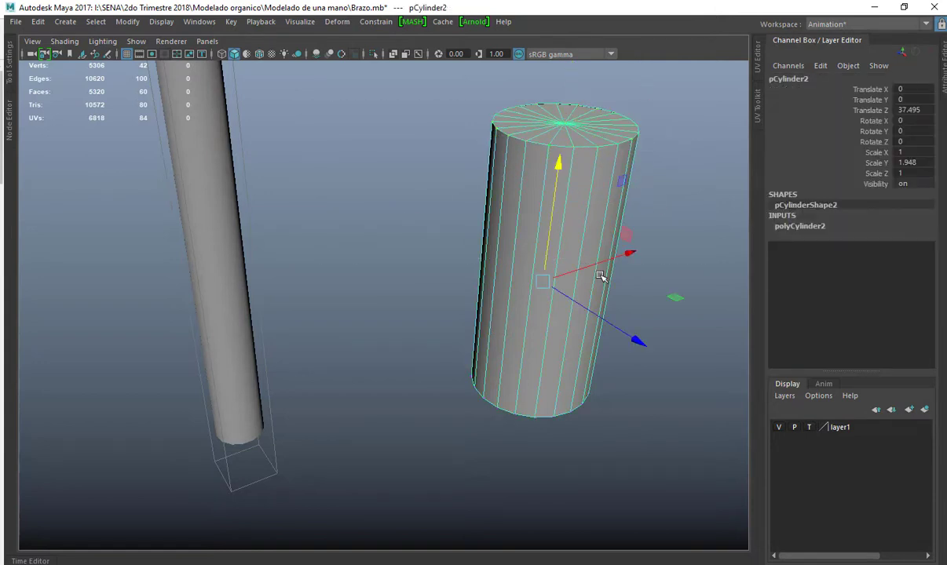
# Set the second cylinder's height subdivisions to 13 and delete that cylinder.
pyautogui.click(799, 227)
pyautogui.click(859, 268)
pyautogui.moveTo(701, 269); pyautogui.dragTo(739, 318, button='middle')
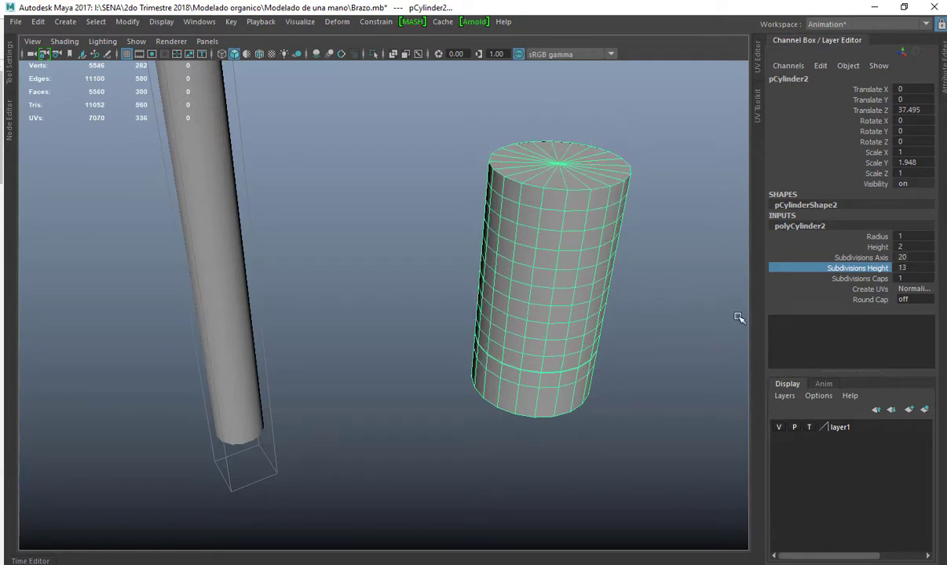
pyautogui.click(581, 265)
pyautogui.press('Delete')
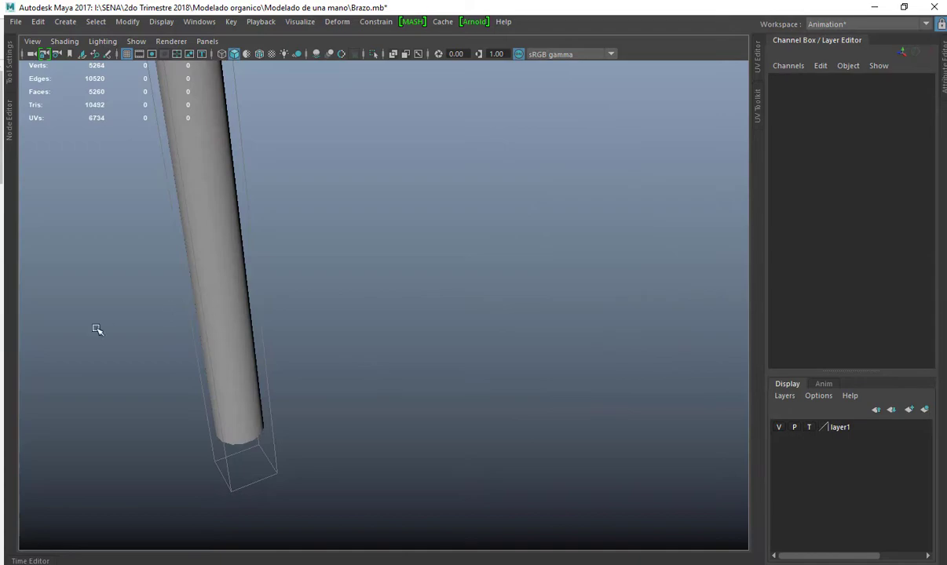
# Inspect the leg cylinder's alignment beneath the body's leg hole from the side and in perspective.
pyautogui.moveTo(97, 329); pyautogui.dragTo(318, 360)
pyautogui.keyDown('alt'); pyautogui.moveTo(318, 360); pyautogui.dragTo(190, 264, button='right'); pyautogui.keyUp('alt')
pyautogui.keyDown('alt'); pyautogui.moveTo(190, 265); pyautogui.dragTo(444, 256); pyautogui.keyUp('alt')
pyautogui.keyDown('alt'); pyautogui.moveTo(444, 256); pyautogui.dragTo(393, 255, button='right'); pyautogui.keyUp('alt')
pyautogui.keyDown('alt'); pyautogui.moveTo(393, 255); pyautogui.dragTo(300, 293, button='middle'); pyautogui.keyUp('alt')
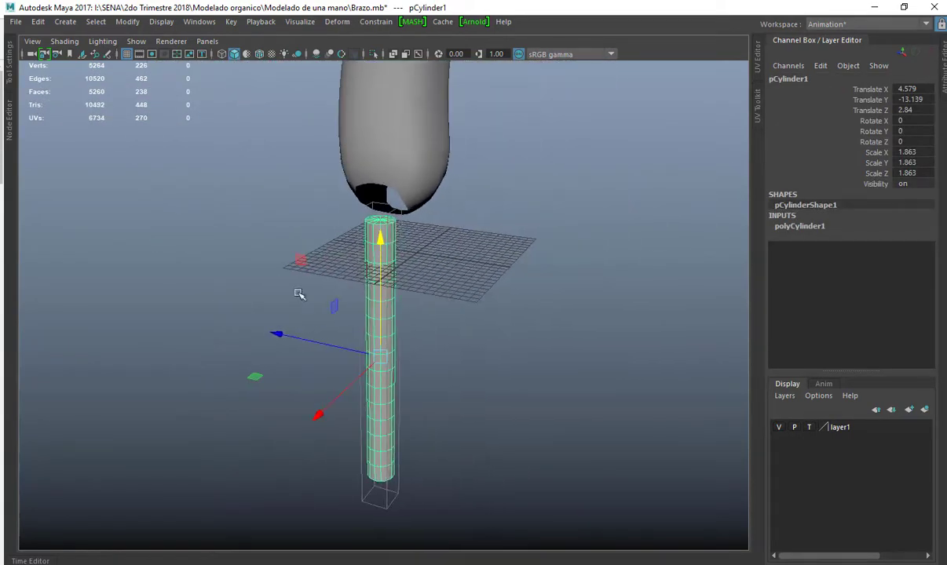
pyautogui.press('space')
pyautogui.press('space')
pyautogui.keyDown('alt'); pyautogui.moveTo(482, 382); pyautogui.dragTo(432, 229, button='middle'); pyautogui.keyUp('alt')
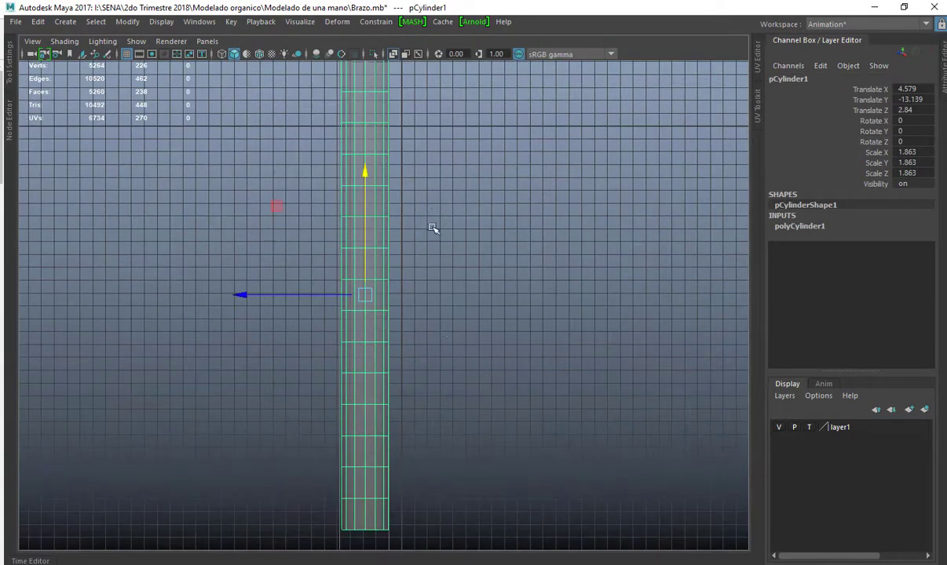
pyautogui.keyDown('alt'); pyautogui.moveTo(450, 325); pyautogui.dragTo(304, 245, button='right'); pyautogui.keyUp('alt')
pyautogui.keyDown('alt'); pyautogui.moveTo(304, 245); pyautogui.dragTo(341, 401, button='middle'); pyautogui.keyUp('alt')
pyautogui.keyDown('alt'); pyautogui.moveTo(341, 401); pyautogui.dragTo(463, 225, button='right'); pyautogui.keyUp('alt')
pyautogui.keyDown('alt'); pyautogui.moveTo(462, 225); pyautogui.dragTo(421, 329, button='middle'); pyautogui.keyUp('alt')
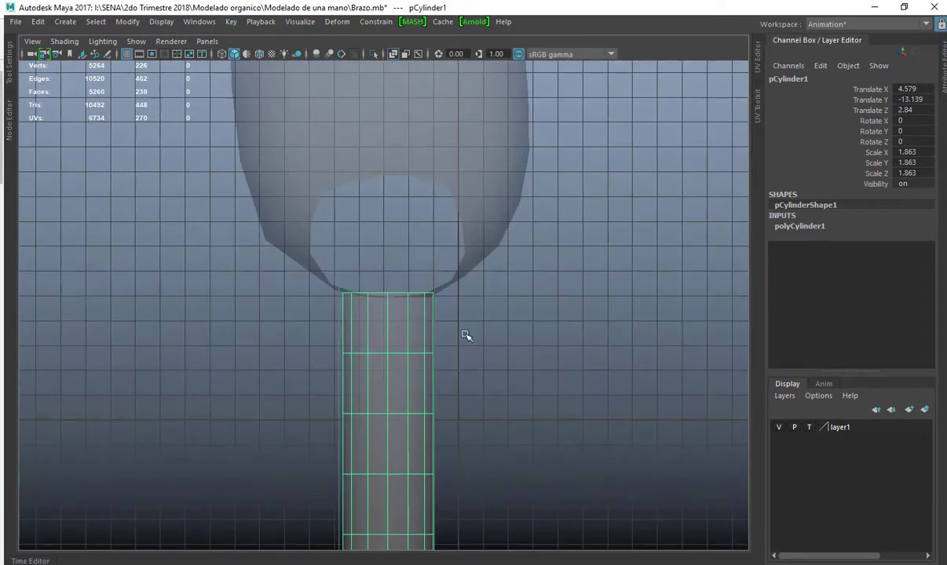
pyautogui.press('space')
pyautogui.press('space')
pyautogui.keyDown('alt'); pyautogui.moveTo(461, 235); pyautogui.dragTo(504, 281); pyautogui.keyUp('alt')
pyautogui.keyDown('alt'); pyautogui.moveTo(503, 281); pyautogui.dragTo(452, 367, button='right'); pyautogui.keyUp('alt')
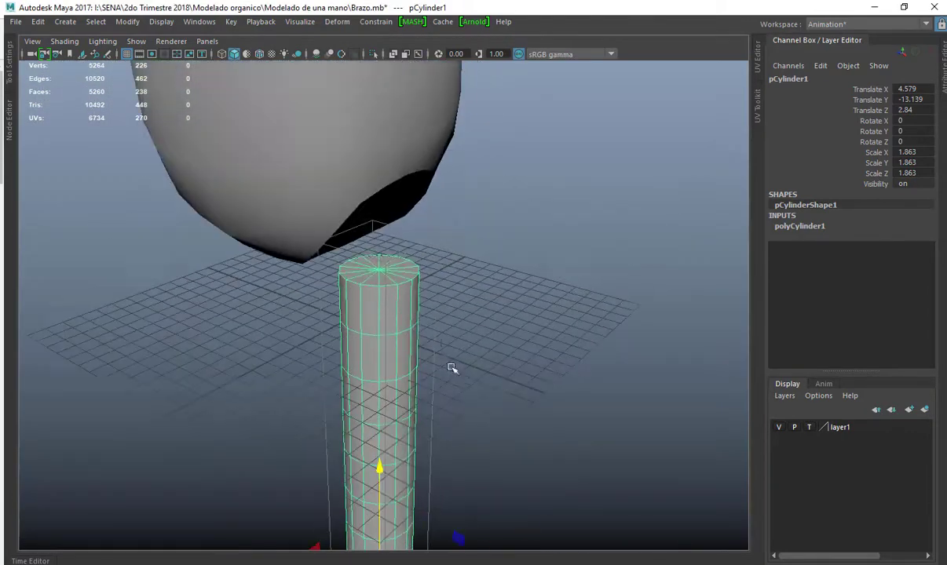
# Delete the top cap faces of the leg cylinder.
pyautogui.moveTo(397, 330); pyautogui.dragTo(342, 322, button='right')
pyautogui.click(381, 272)
pyautogui.hotkey('ctrl', 'F11')
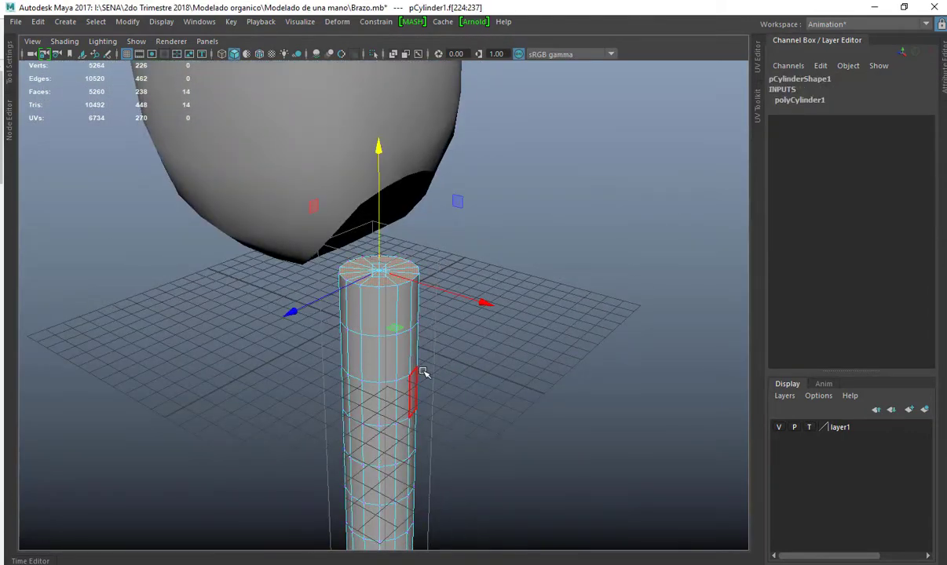
pyautogui.press('Delete')
# Flare the leg's upper end by scaling its top border loop outward with soft selection reaching about four rows down.
pyautogui.doubleClick(395, 285)
pyautogui.press('space')
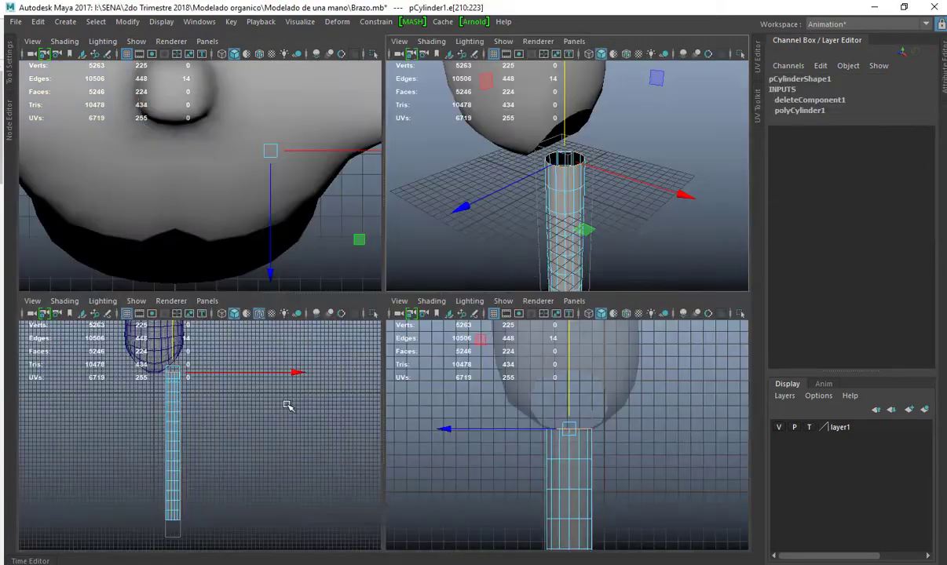
pyautogui.press('space')
pyautogui.keyDown('alt'); pyautogui.moveTo(285, 402); pyautogui.dragTo(335, 412, button='right'); pyautogui.keyUp('alt')
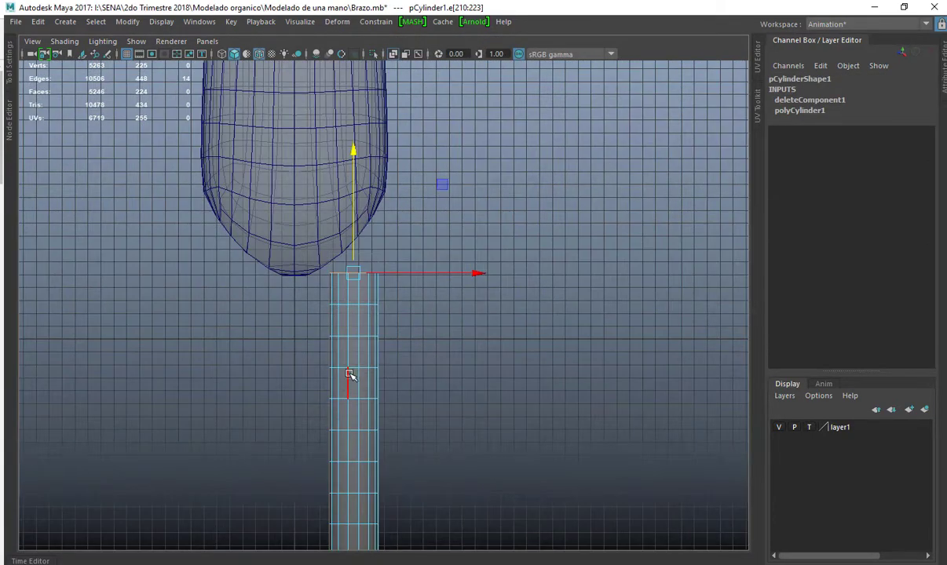
pyautogui.press('b')
pyautogui.moveTo(505, 316); pyautogui.dragTo(468, 327)
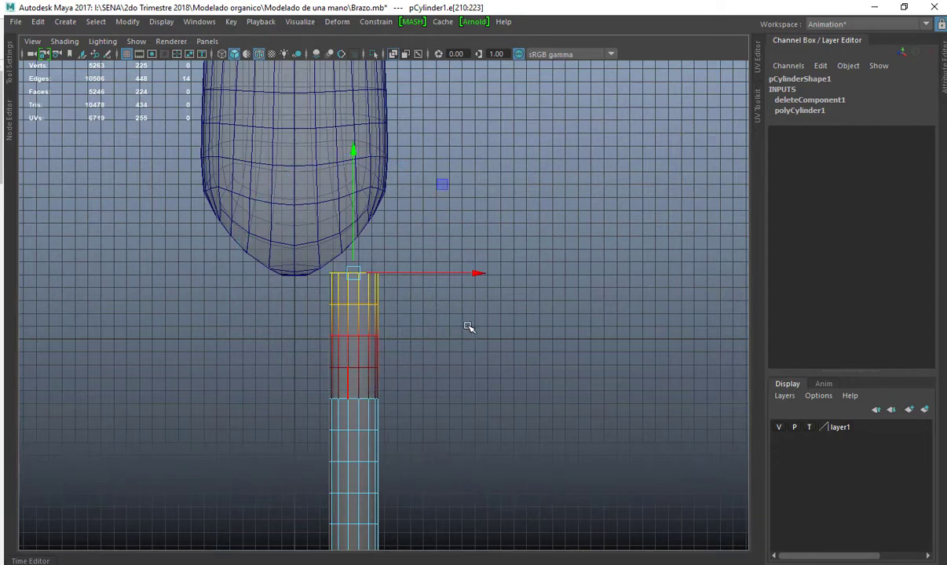
pyautogui.press('r')
pyautogui.scroll(4, 407, 266)
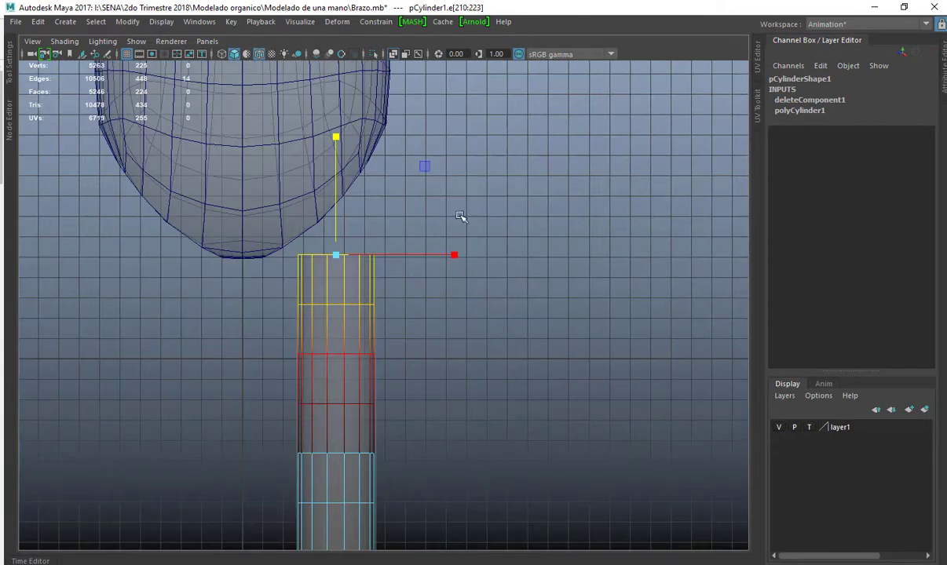
pyautogui.moveTo(336, 259); pyautogui.dragTo(349, 259)
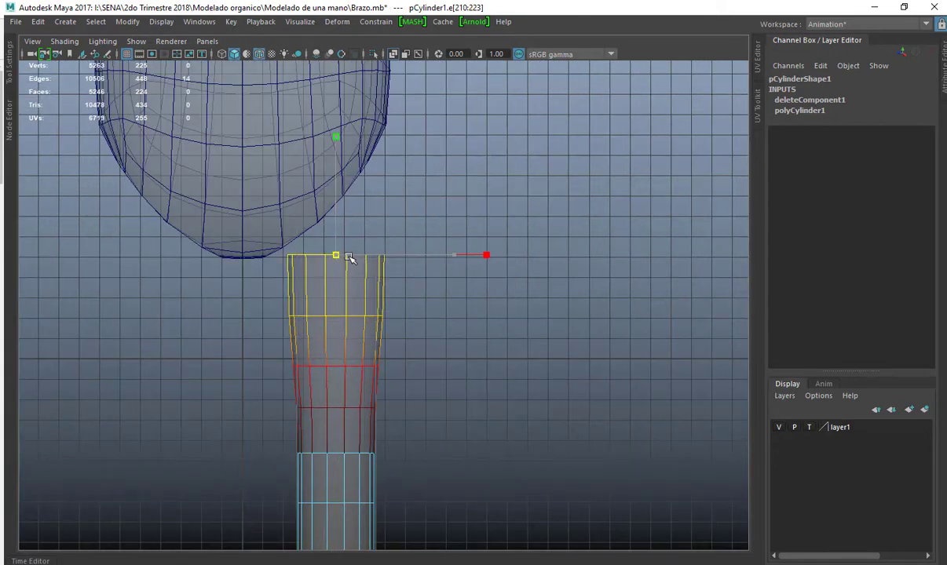
# Tilt the leg's top border loop with soft selection off to follow the slant of the body's leg hole.
pyautogui.press('e')
pyautogui.moveTo(461, 202); pyautogui.dragTo(437, 161)
pyautogui.hotkey('ctrl', 'z')
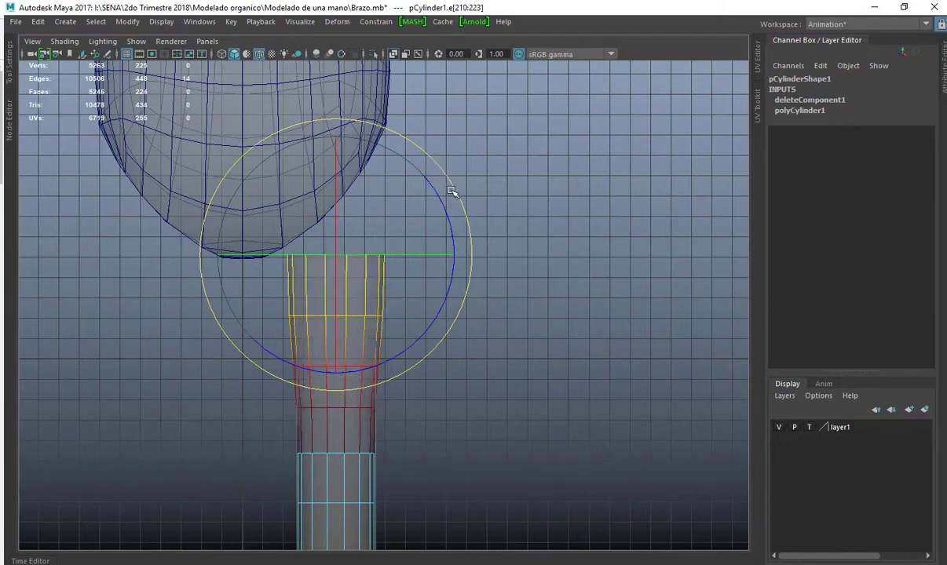
pyautogui.press('b')
pyautogui.moveTo(514, 132); pyautogui.dragTo(491, 97, button='middle')
pyautogui.press('w')
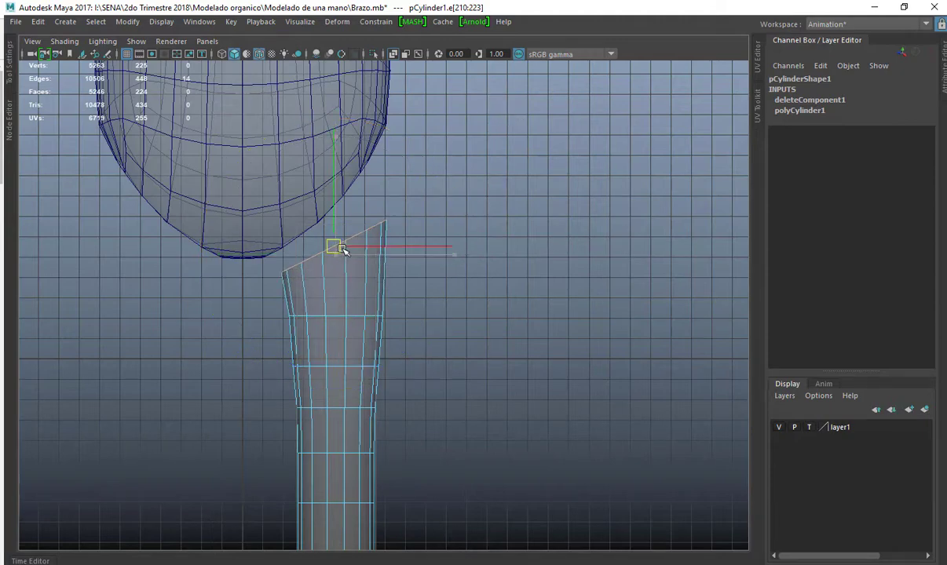
# Slightly widen the third edge loop below the leg's top border so the flare tapers smoothly into the shaft.
pyautogui.press('space')
pyautogui.press('space')
pyautogui.keyDown('alt'); pyautogui.moveTo(530, 160); pyautogui.dragTo(486, 308); pyautogui.keyUp('alt')
pyautogui.keyDown('alt'); pyautogui.moveTo(487, 308); pyautogui.dragTo(473, 119, button='middle'); pyautogui.keyUp('alt')
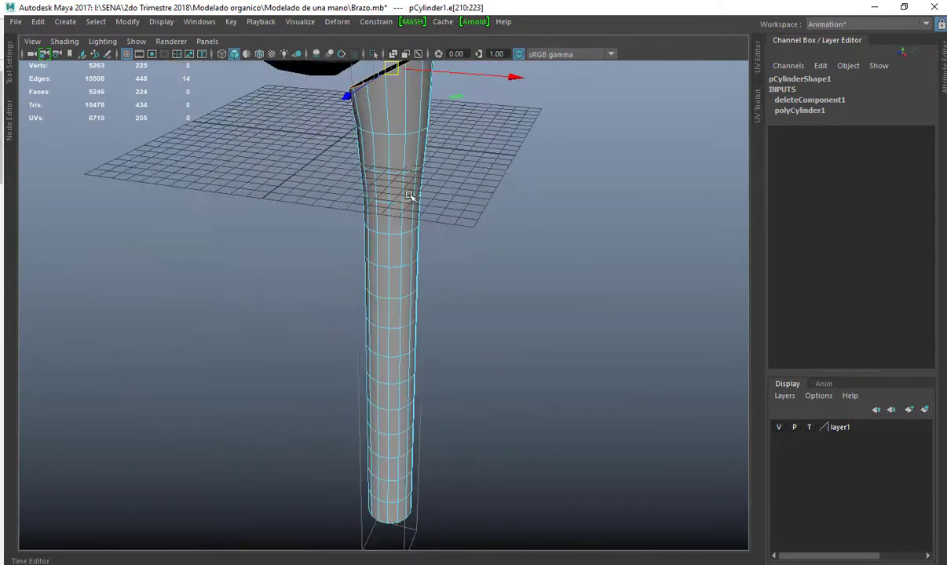
pyautogui.moveTo(409, 192); pyautogui.dragTo(463, 149, button='right')
pyautogui.click(496, 289)
pyautogui.keyDown('alt'); pyautogui.moveTo(496, 290); pyautogui.dragTo(322, 216); pyautogui.keyUp('alt')
pyautogui.scroll(-5, 322, 216)
pyautogui.keyDown('alt'); pyautogui.moveTo(399, 353); pyautogui.dragTo(384, 274); pyautogui.keyUp('alt')
pyautogui.click(373, 325)
pyautogui.press('space')
pyautogui.press('space')
pyautogui.keyDown('alt'); pyautogui.moveTo(359, 385); pyautogui.dragTo(328, 223, button='middle'); pyautogui.keyUp('alt')
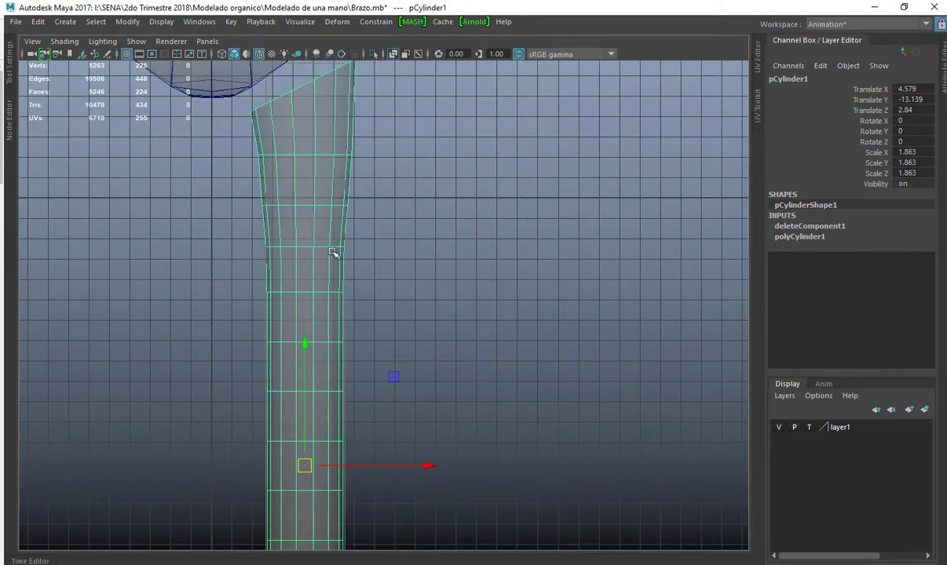
pyautogui.moveTo(333, 252); pyautogui.dragTo(329, 213, button='right')
pyautogui.doubleClick(306, 248)
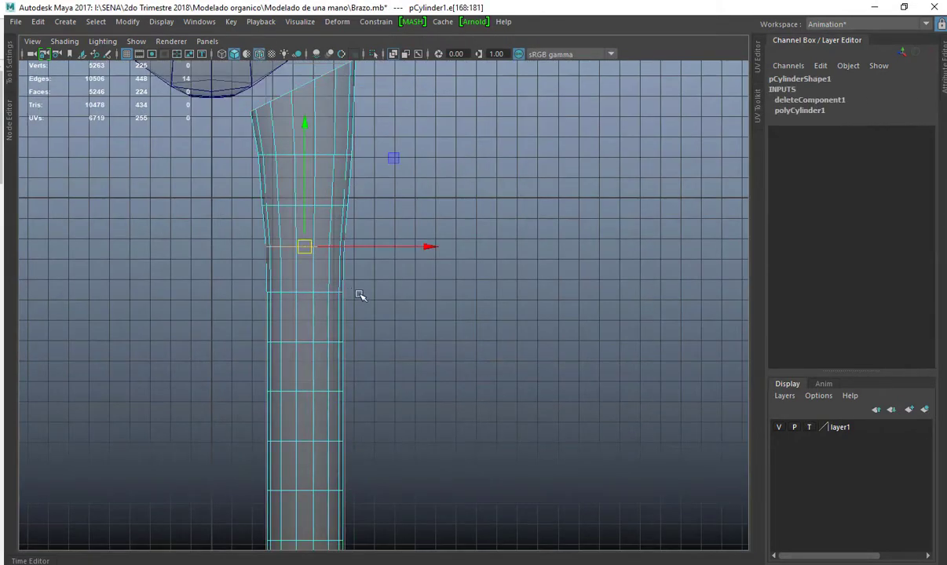
pyautogui.scroll(-6, 378, 407)
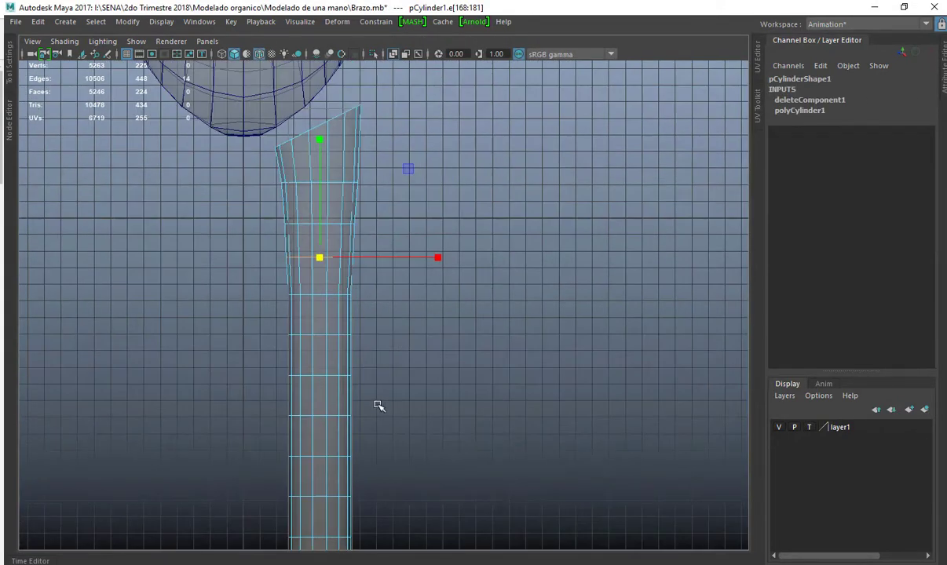
pyautogui.click(473, 324)
# Examine the leg's proportions in perspective and side views and compare them with the arm from above.
pyautogui.press('space')
pyautogui.press('space')
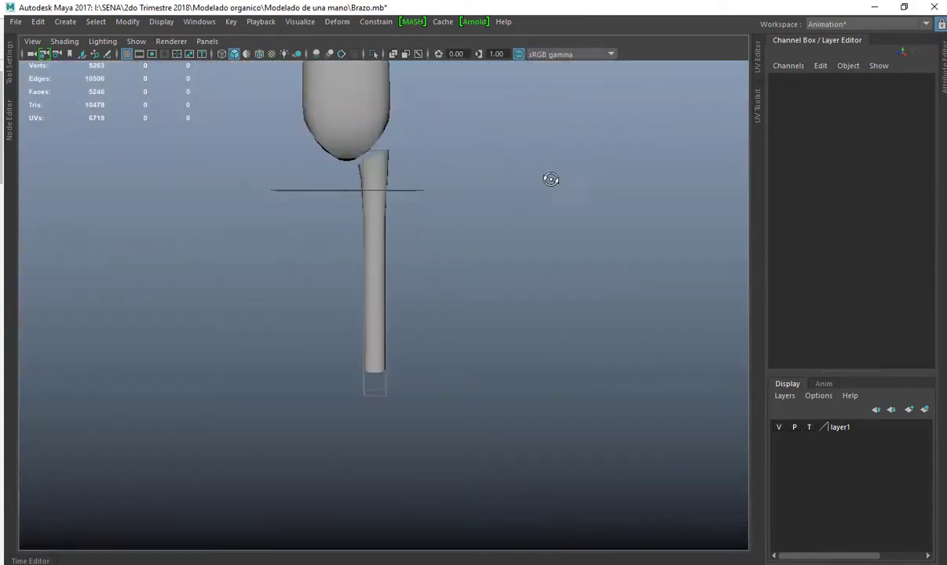
pyautogui.keyDown('alt'); pyautogui.moveTo(551, 177); pyautogui.dragTo(434, 285); pyautogui.keyUp('alt')
pyautogui.press('space')
pyautogui.press('space')
pyautogui.scroll(-10, 422, 252)
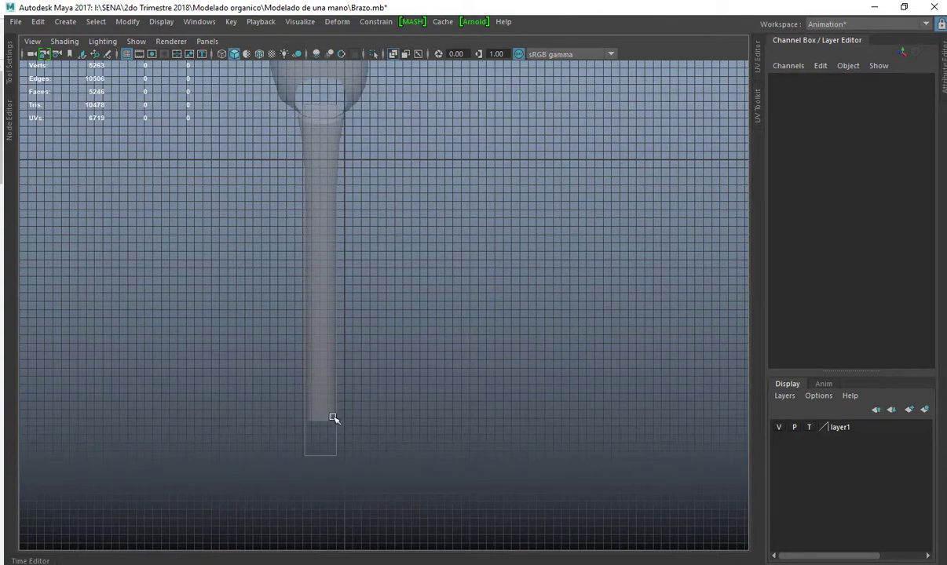
pyautogui.scroll(-2, 313, 258)
pyautogui.keyDown('alt'); pyautogui.moveTo(313, 258); pyautogui.dragTo(262, 199); pyautogui.keyUp('alt')
pyautogui.press('space')
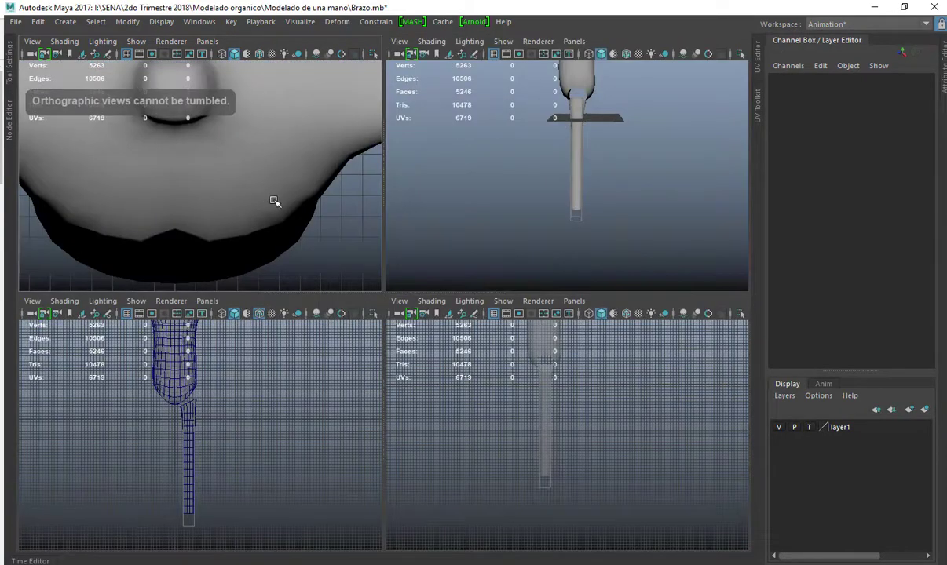
pyautogui.press('space')
pyautogui.scroll(-6, 458, 249)
pyautogui.keyDown('alt'); pyautogui.moveTo(591, 226); pyautogui.dragTo(45, 192, button='middle'); pyautogui.keyUp('alt')
pyautogui.scroll(-2, 168, 197)
pyautogui.keyDown('alt'); pyautogui.moveTo(168, 198); pyautogui.dragTo(378, 219, button='middle'); pyautogui.keyUp('alt')
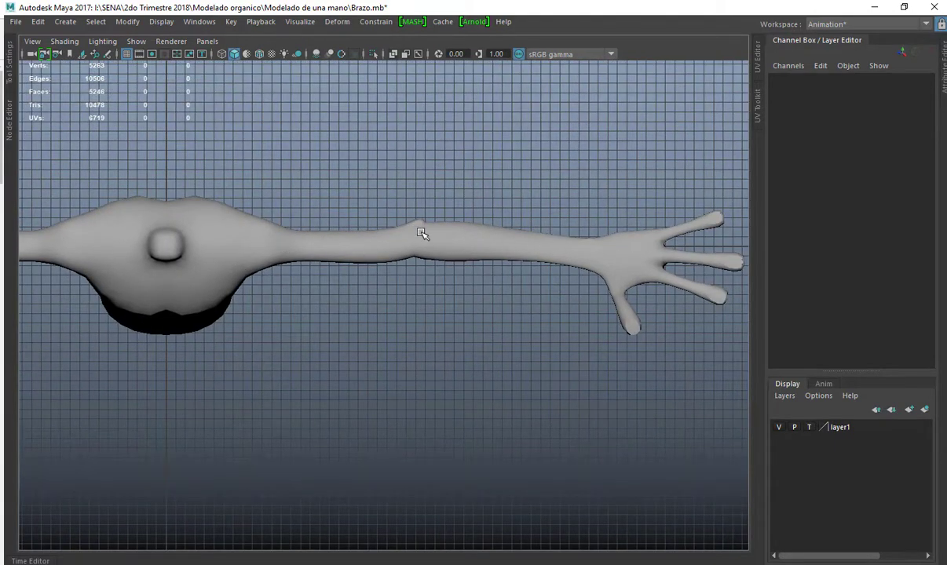
pyautogui.press('space')
pyautogui.press('space')
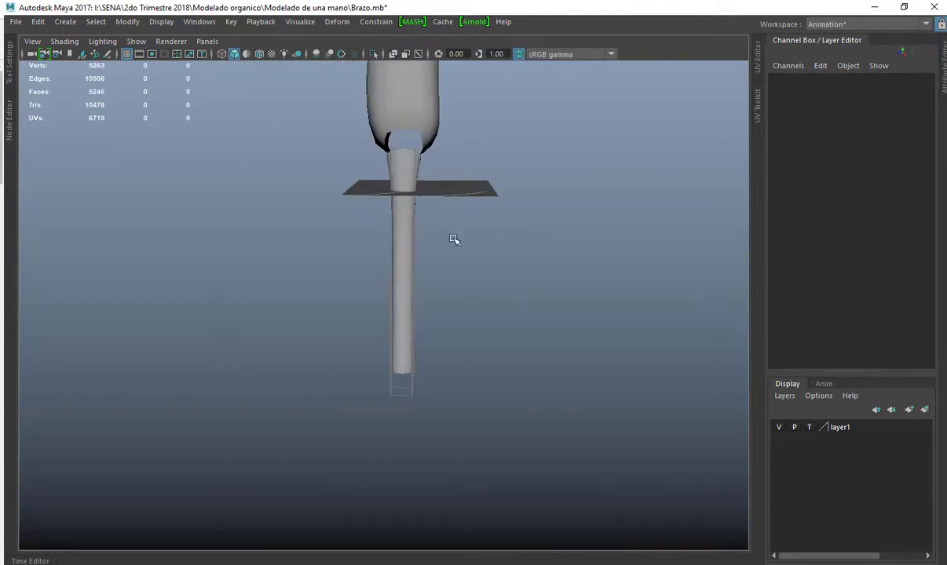
# Delete the bottom cap faces of the leg cylinder, keeping the side faces, and return to object mode.
pyautogui.keyDown('alt'); pyautogui.moveTo(454, 239); pyautogui.dragTo(511, 155); pyautogui.keyUp('alt')
pyautogui.scroll(3, 511, 155)
pyautogui.keyDown('alt'); pyautogui.moveTo(484, 223); pyautogui.dragTo(484, 363, button='middle'); pyautogui.keyUp('alt')
pyautogui.keyDown('alt'); pyautogui.moveTo(484, 363); pyautogui.dragTo(399, 284); pyautogui.keyUp('alt')
pyautogui.click(413, 272)
pyautogui.moveTo(399, 284); pyautogui.dragTo(444, 345, button='right')
pyautogui.keyDown('alt'); pyautogui.moveTo(444, 345); pyautogui.dragTo(301, 396); pyautogui.keyUp('alt')
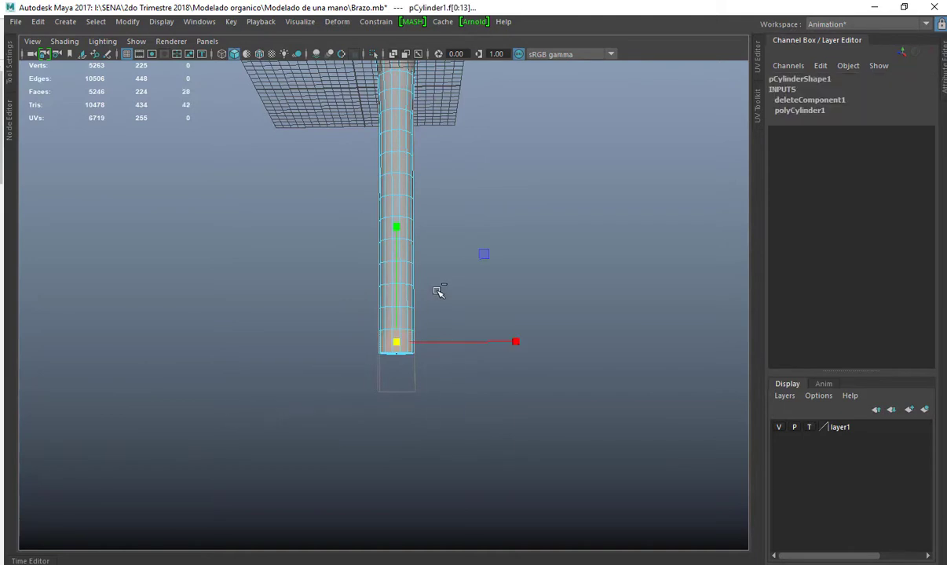
pyautogui.keyDown('ctrl'); pyautogui.moveTo(351, 341); pyautogui.dragTo(413, 342); pyautogui.keyUp('ctrl')
pyautogui.press('Delete')
pyautogui.moveTo(417, 294); pyautogui.dragTo(540, 249, button='right')
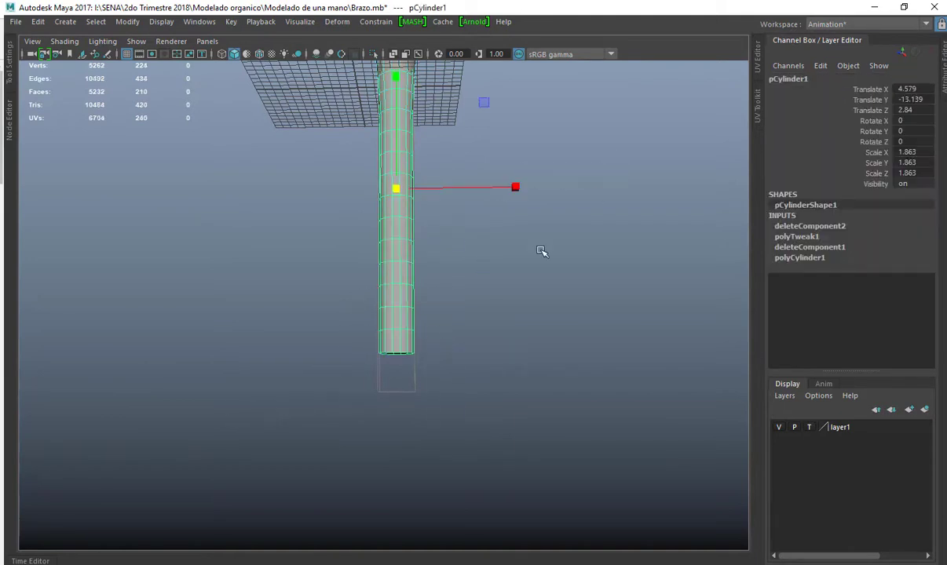
pyautogui.click(554, 251)
# Combine the leg cylinder and the body into one mesh.
pyautogui.scroll(-2, 553, 250)
pyautogui.keyDown('alt'); pyautogui.moveTo(471, 203); pyautogui.dragTo(431, 244); pyautogui.keyUp('alt')
pyautogui.click(392, 231)
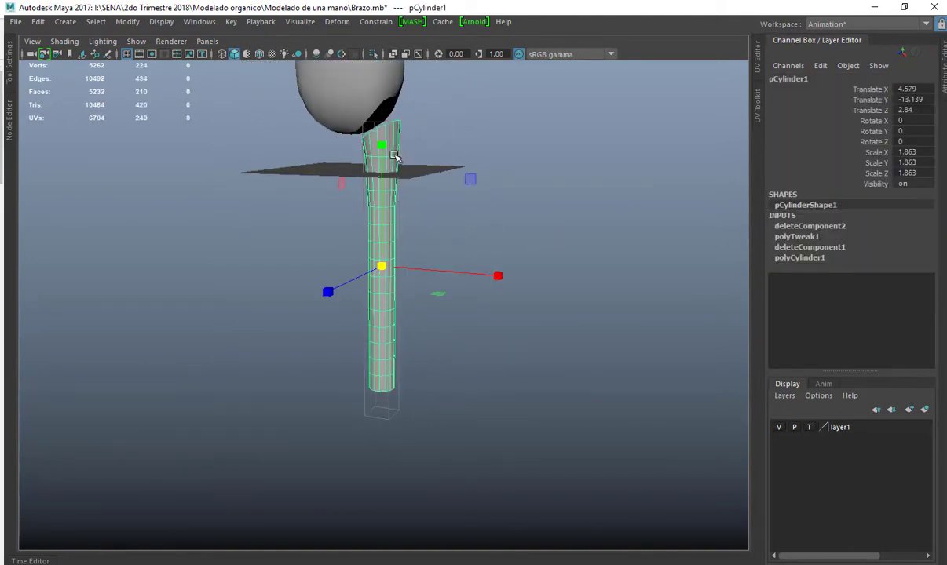
pyautogui.keyDown('alt'); pyautogui.moveTo(393, 154); pyautogui.dragTo(403, 240, button='middle'); pyautogui.keyUp('alt')
pyautogui.keyDown('shift'); pyautogui.click(398, 170); pyautogui.keyUp('shift')
pyautogui.press('space')
pyautogui.click(202, 319)
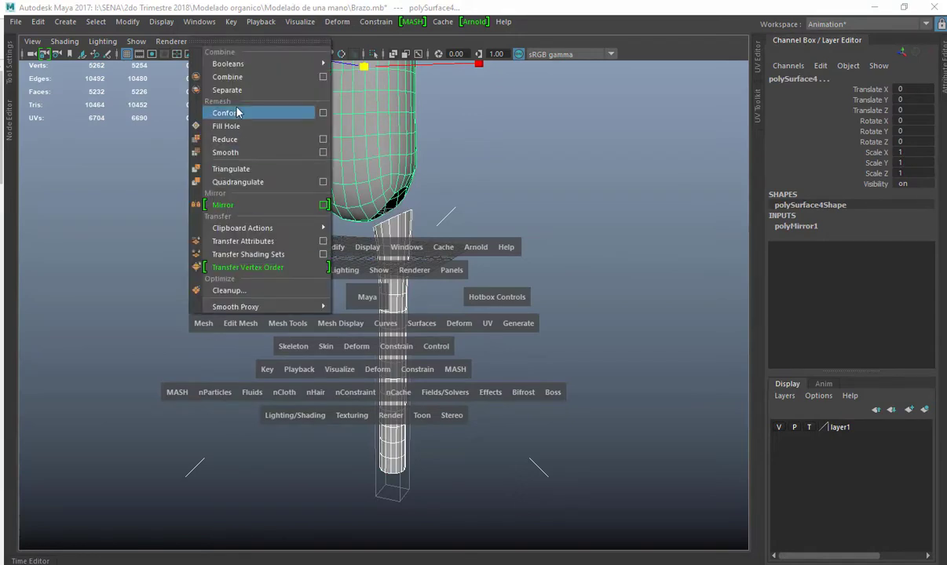
pyautogui.click(240, 77)
pyautogui.click(534, 178)
# Bridge the leg's top border loop to the border of the body's leg hole.
pyautogui.scroll(6, 397, 177)
pyautogui.keyDown('alt'); pyautogui.moveTo(397, 178); pyautogui.dragTo(399, 375, button='middle'); pyautogui.keyUp('alt')
pyautogui.click(399, 374)
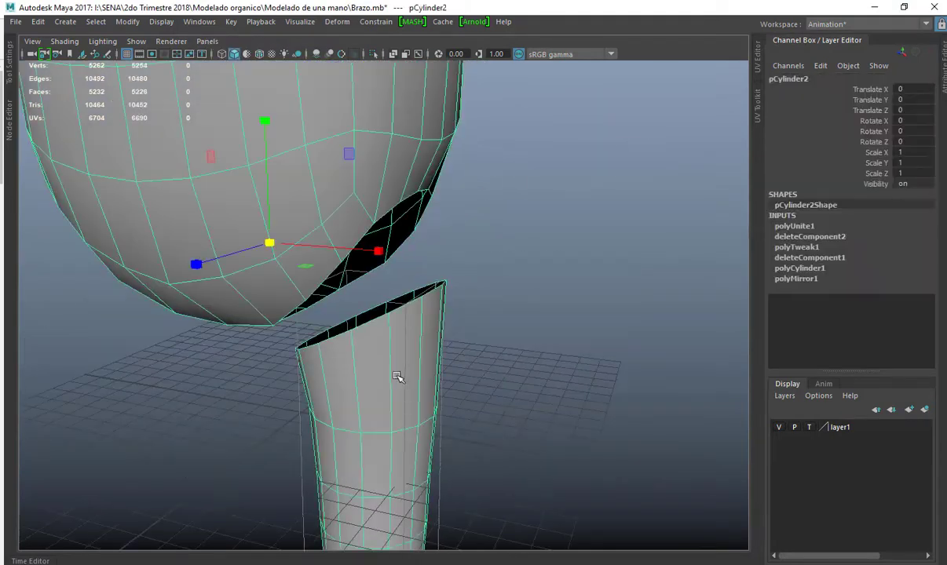
pyautogui.moveTo(399, 375); pyautogui.dragTo(387, 310, button='right')
pyautogui.doubleClick(369, 327)
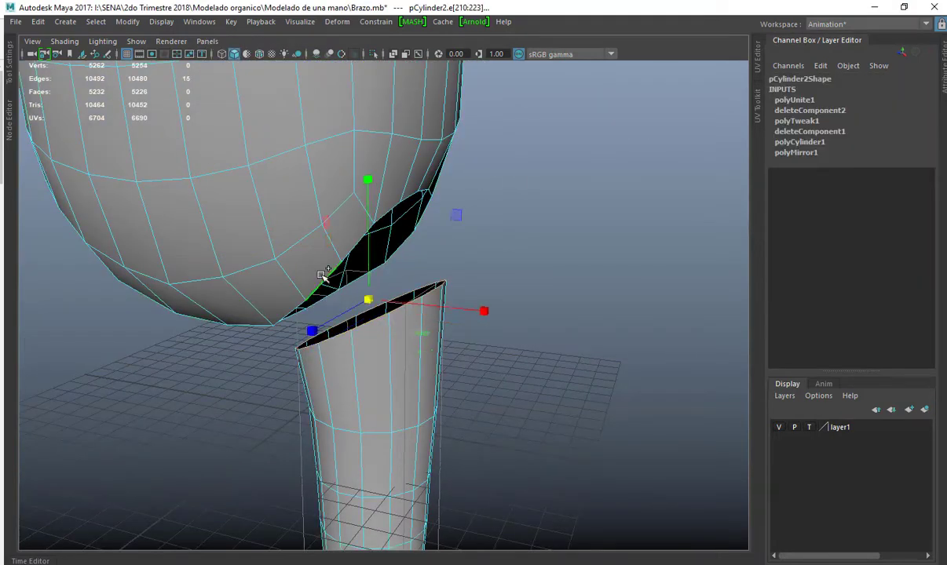
pyautogui.keyDown('shift'); pyautogui.moveTo(394, 149); pyautogui.dragTo(376, 296, button='right'); pyautogui.keyUp('shift')
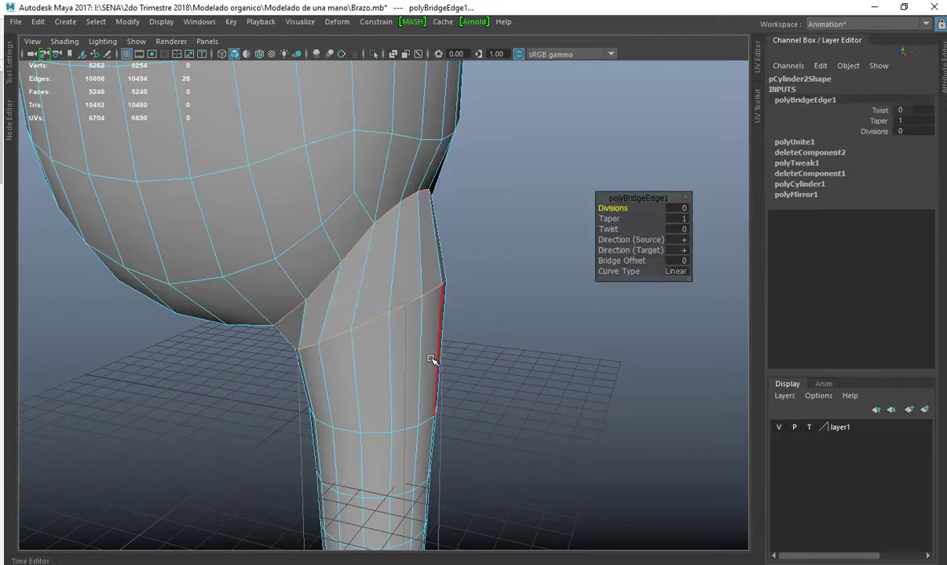
# Set the bridge offset to 16 to untwist the connecting faces and return to object mode.
pyautogui.keyDown('alt'); pyautogui.moveTo(433, 360); pyautogui.dragTo(388, 289); pyautogui.keyUp('alt')
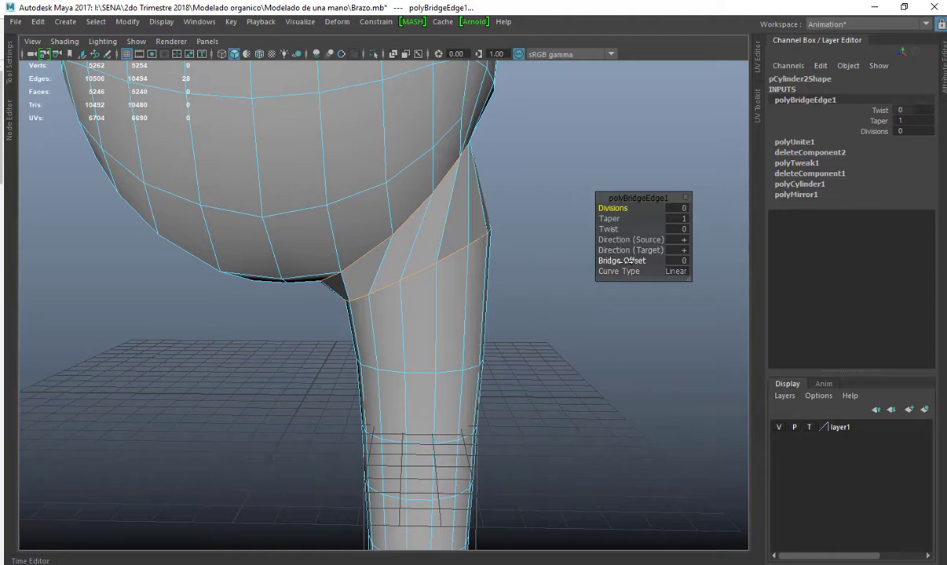
pyautogui.moveTo(628, 260); pyautogui.dragTo(733, 256)
pyautogui.keyDown('alt'); pyautogui.moveTo(554, 247); pyautogui.dragTo(413, 230); pyautogui.keyUp('alt')
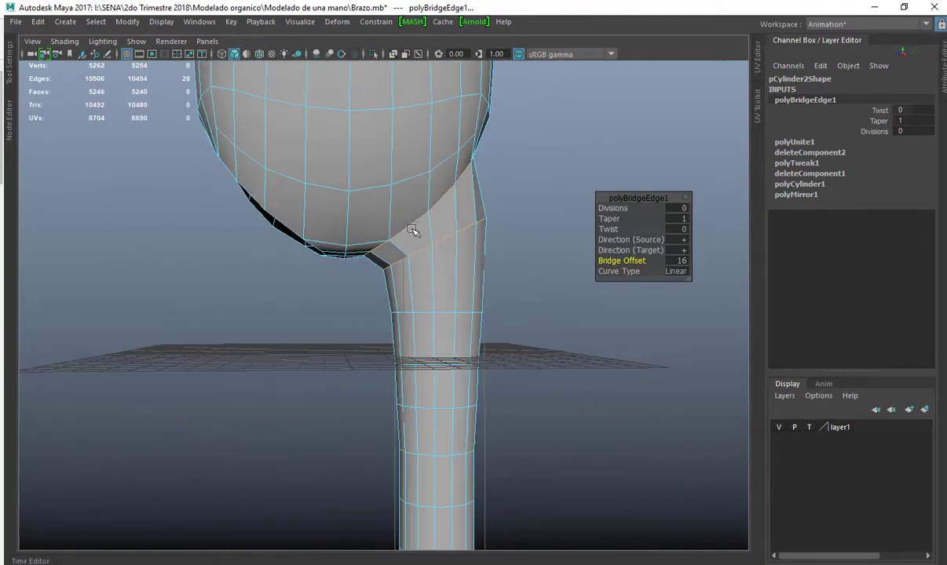
pyautogui.keyDown('alt'); pyautogui.moveTo(499, 340); pyautogui.dragTo(359, 250, button='right'); pyautogui.keyUp('alt')
pyautogui.press('F8')
pyautogui.click(448, 211)
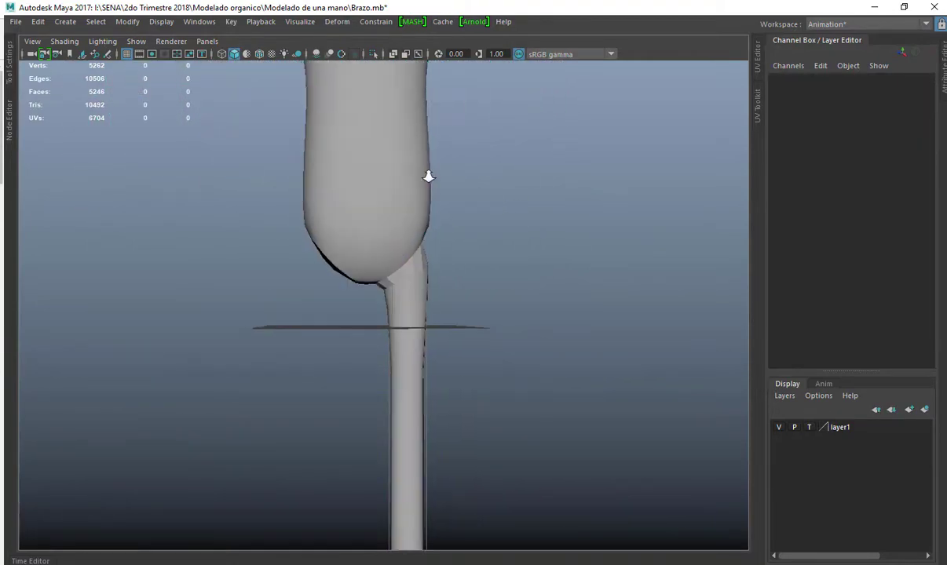
# Move the outermost pair of hip-seam vertices outward in the front view, lining them up with the outer side of the leg.
pyautogui.keyDown('alt'); pyautogui.moveTo(427, 175); pyautogui.dragTo(368, 169, button='right'); pyautogui.keyUp('alt')
pyautogui.keyDown('alt'); pyautogui.moveTo(367, 168); pyautogui.dragTo(426, 253); pyautogui.keyUp('alt')
pyautogui.click(394, 326)
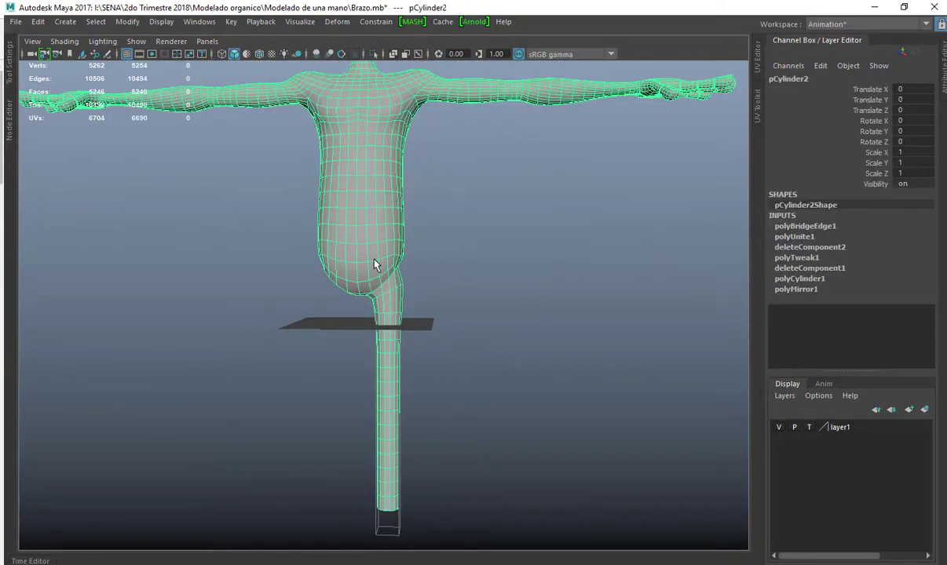
pyautogui.keyDown('alt'); pyautogui.moveTo(374, 265); pyautogui.dragTo(417, 136, button='right'); pyautogui.keyUp('alt')
pyautogui.keyDown('alt'); pyautogui.moveTo(428, 155); pyautogui.dragTo(416, 204); pyautogui.keyUp('alt')
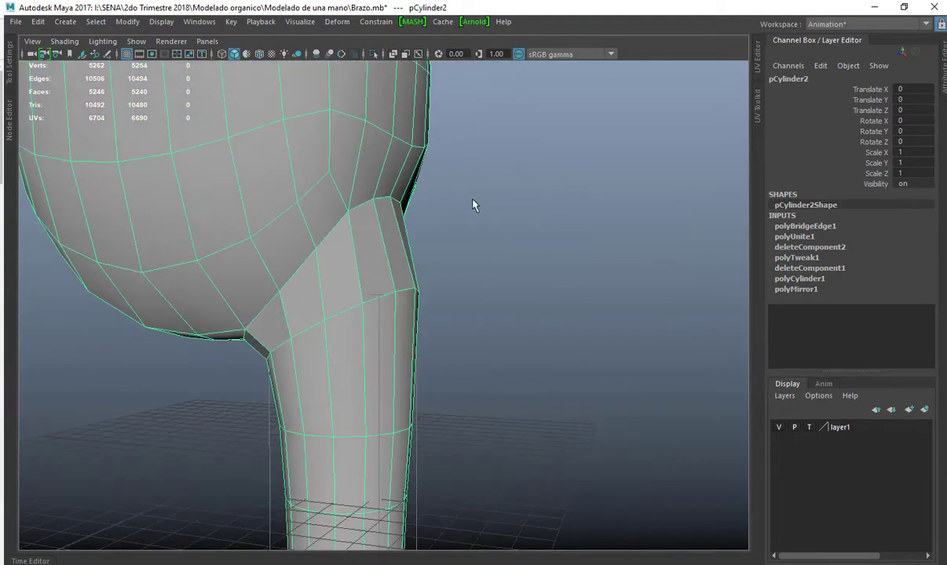
pyautogui.press('space')
pyautogui.press('space')
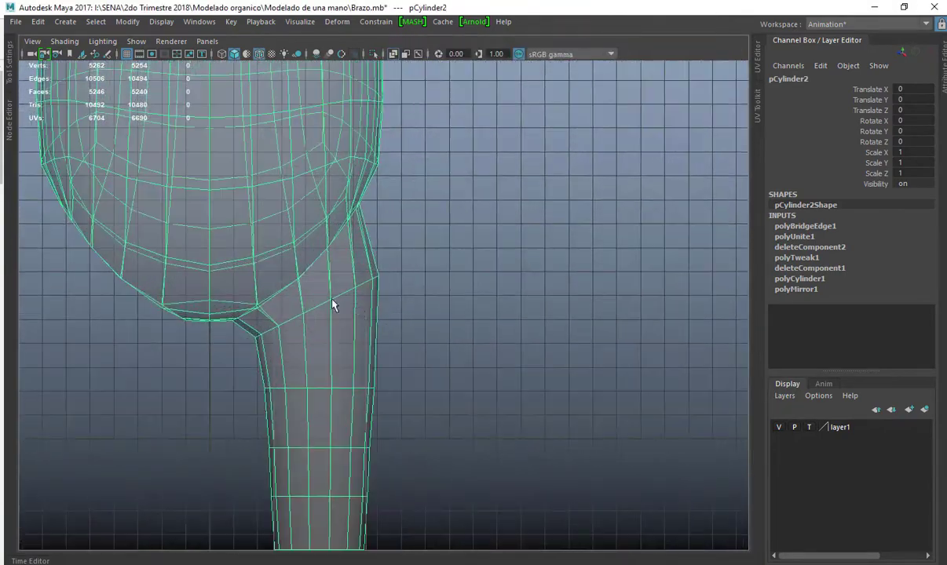
pyautogui.moveTo(310, 312); pyautogui.dragTo(286, 288, button='right')
pyautogui.keyDown('alt'); pyautogui.moveTo(345, 223); pyautogui.dragTo(345, 289, button='middle'); pyautogui.keyUp('alt')
pyautogui.keyDown('alt'); pyautogui.moveTo(345, 289); pyautogui.dragTo(369, 236, button='right'); pyautogui.keyUp('alt')
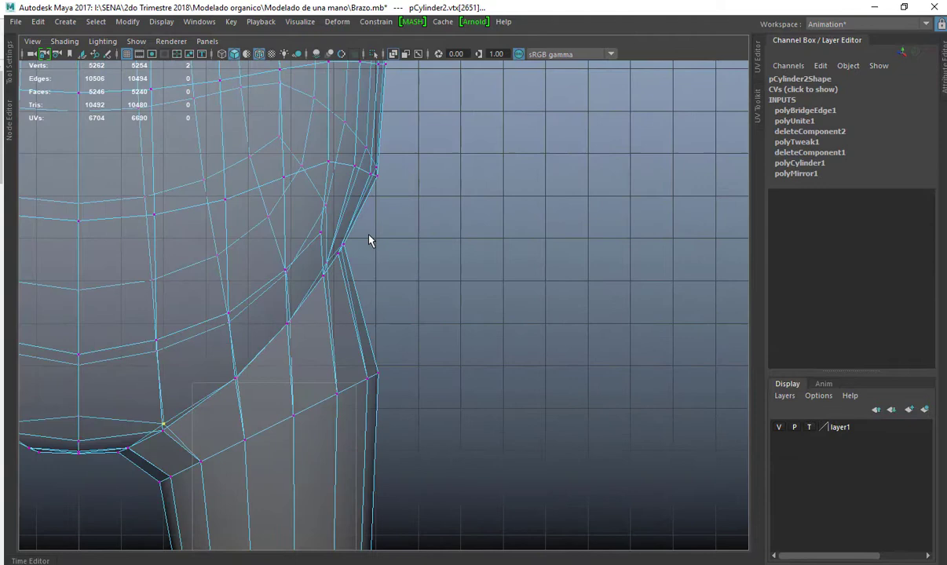
pyautogui.press('w')
pyautogui.moveTo(397, 253); pyautogui.dragTo(427, 255)
# Move the neighbouring pair of hip-seam vertices and the outer body vertices just above the seam slightly outward.
pyautogui.click(321, 267)
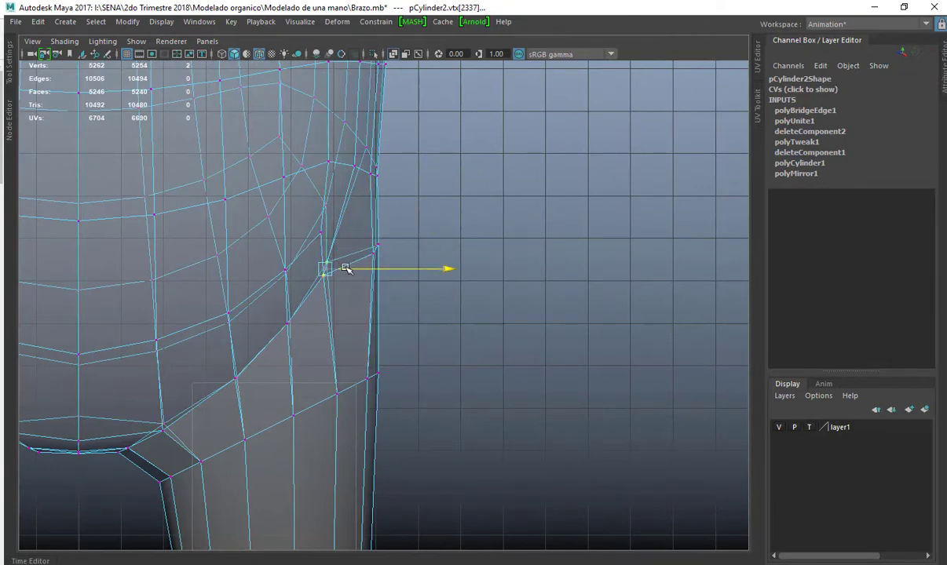
pyautogui.moveTo(346, 269); pyautogui.dragTo(356, 268)
pyautogui.moveTo(370, 188); pyautogui.dragTo(369, 186)
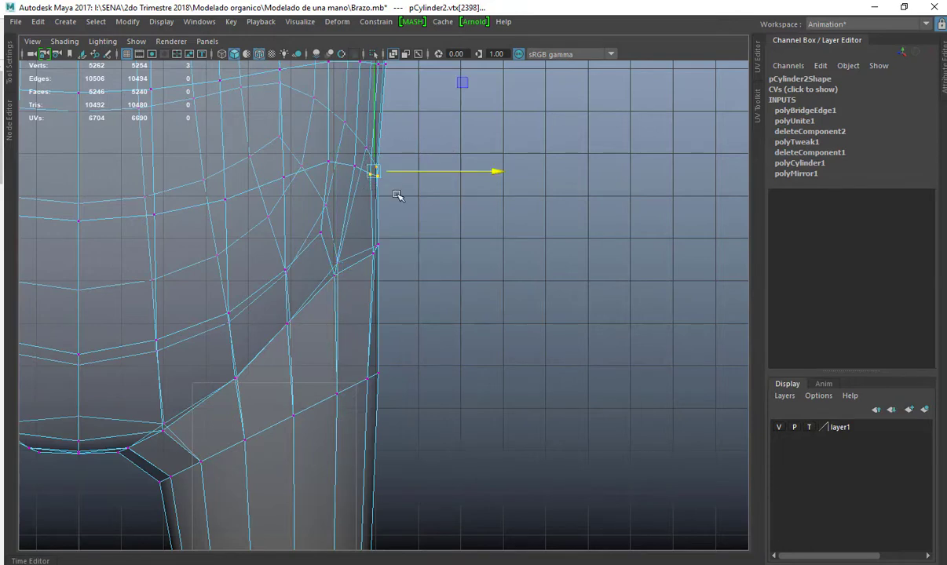
pyautogui.moveTo(393, 191); pyautogui.dragTo(397, 191, button='middle')
# Shift the inner vertices of the leg's top loop inward and slightly down near the crotch, and return to object mode.
pyautogui.scroll(-1, 377, 268)
pyautogui.keyDown('alt'); pyautogui.moveTo(359, 261); pyautogui.dragTo(443, 136, button='middle'); pyautogui.keyUp('alt')
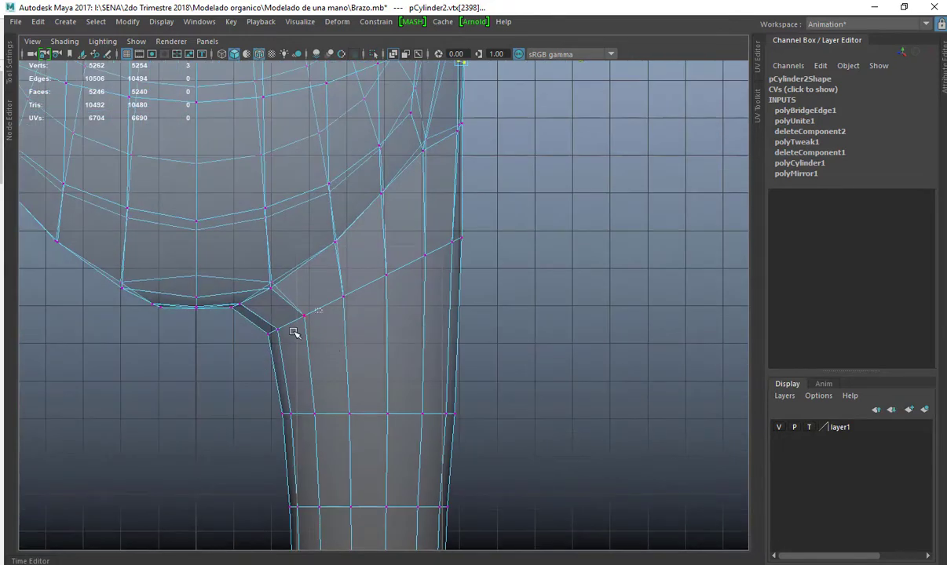
pyautogui.moveTo(292, 331)
pyautogui.mouseDown()
pyautogui.moveTo(263, 342)
pyautogui.moveTo(276, 332)
pyautogui.mouseUp()
pyautogui.moveTo(337, 291); pyautogui.dragTo(341, 300)
pyautogui.moveTo(283, 311)
pyautogui.mouseDown()
pyautogui.moveTo(299, 328)
pyautogui.moveTo(292, 324)
pyautogui.mouseUp()
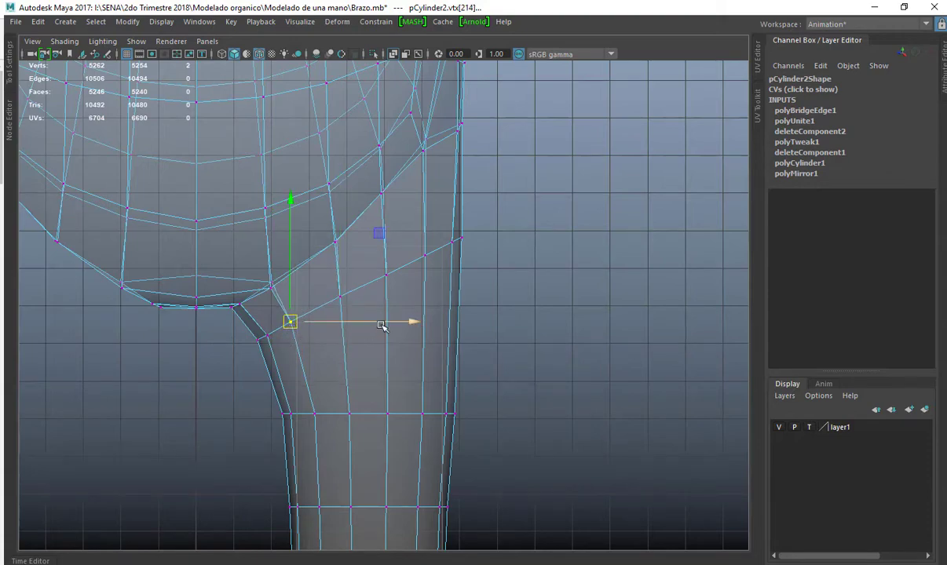
pyautogui.keyDown('alt'); pyautogui.moveTo(381, 323); pyautogui.dragTo(285, 224, button='right'); pyautogui.keyUp('alt')
pyautogui.moveTo(327, 209); pyautogui.dragTo(480, 98, button='right')
pyautogui.click(480, 99)
# Examine the hip joint's shading and shape from the perspective and side views.
pyautogui.press('space')
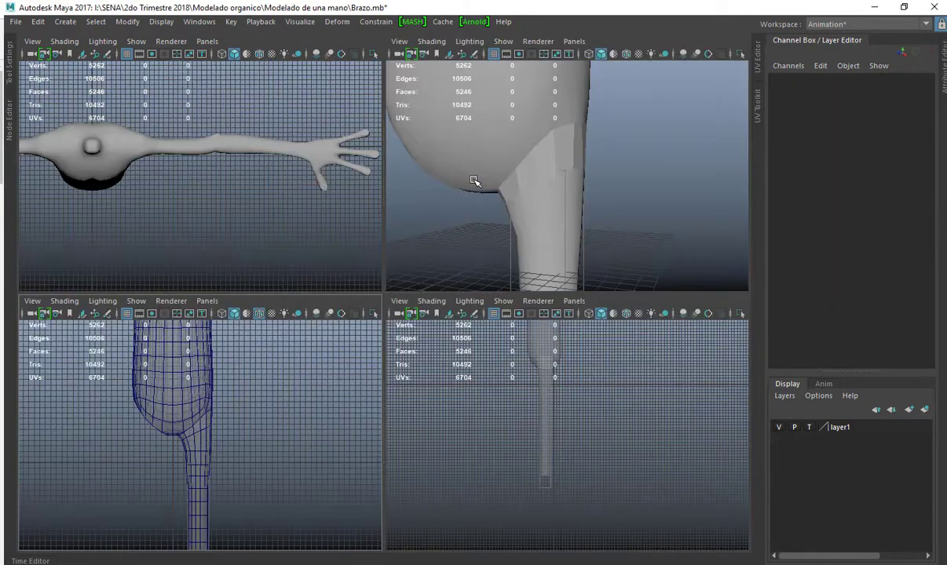
pyautogui.press('space')
pyautogui.keyDown('alt'); pyautogui.moveTo(476, 181); pyautogui.dragTo(438, 349); pyautogui.keyUp('alt')
pyautogui.press('space')
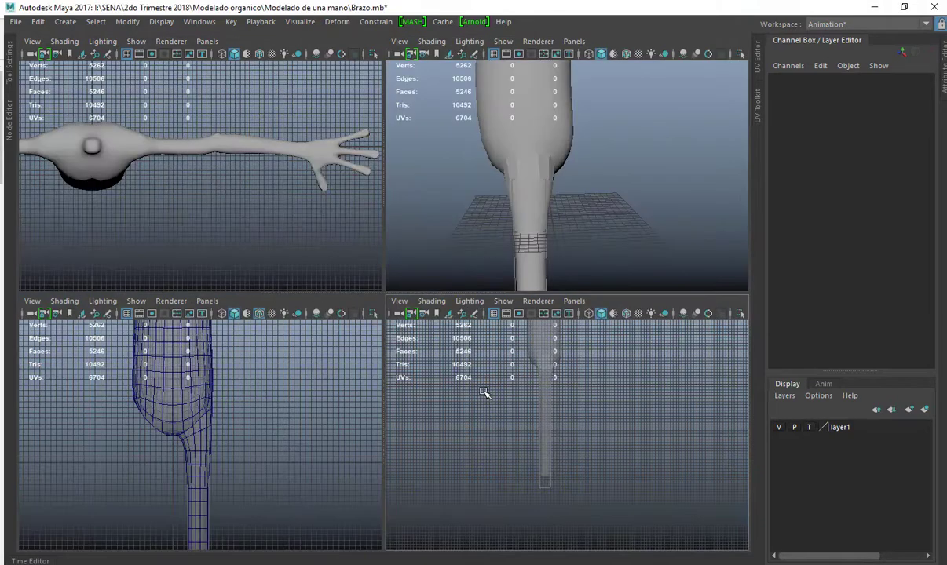
pyautogui.press('space')
pyautogui.keyDown('alt'); pyautogui.moveTo(398, 227); pyautogui.dragTo(478, 462, button='middle'); pyautogui.keyUp('alt')
pyautogui.click(393, 54)
pyautogui.scroll(6, 398, 285)
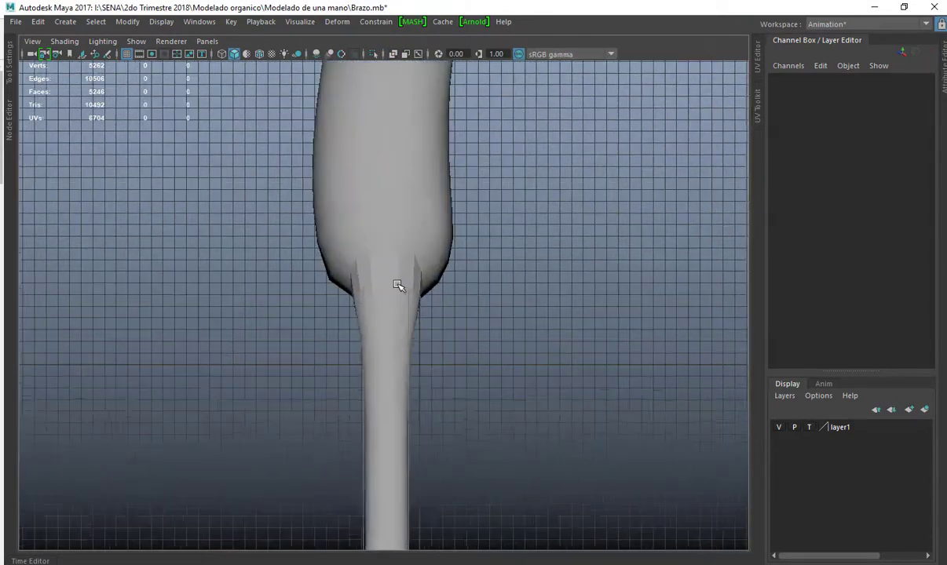
pyautogui.click(419, 285)
pyautogui.keyDown('shift'); pyautogui.moveTo(418, 285); pyautogui.dragTo(615, 222, button='right'); pyautogui.keyUp('shift')
pyautogui.click(550, 261)
pyautogui.click(397, 229)
pyautogui.hotkey('ctrl', 'z')
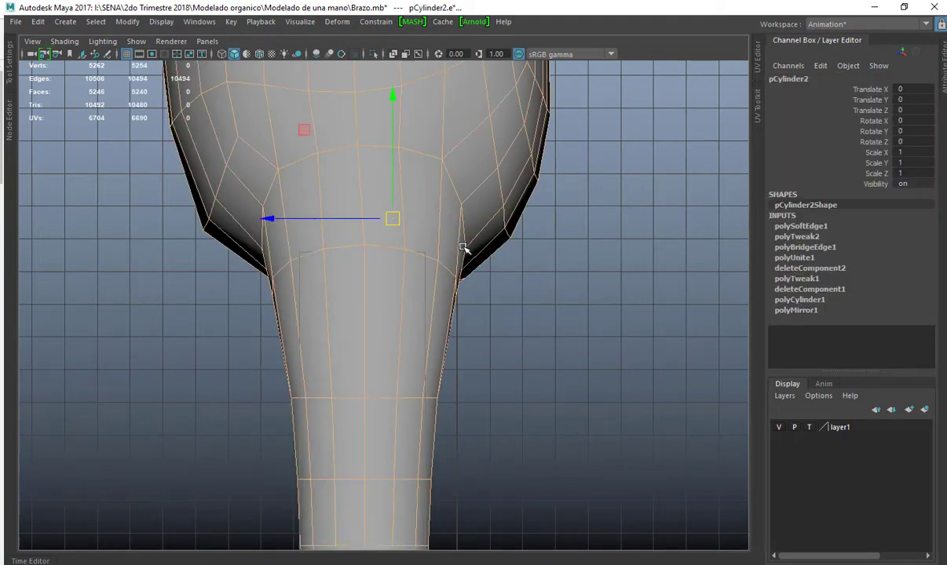
# Soften the edges of the combined body and leg mesh.
pyautogui.click(604, 224)
pyautogui.click(391, 235)
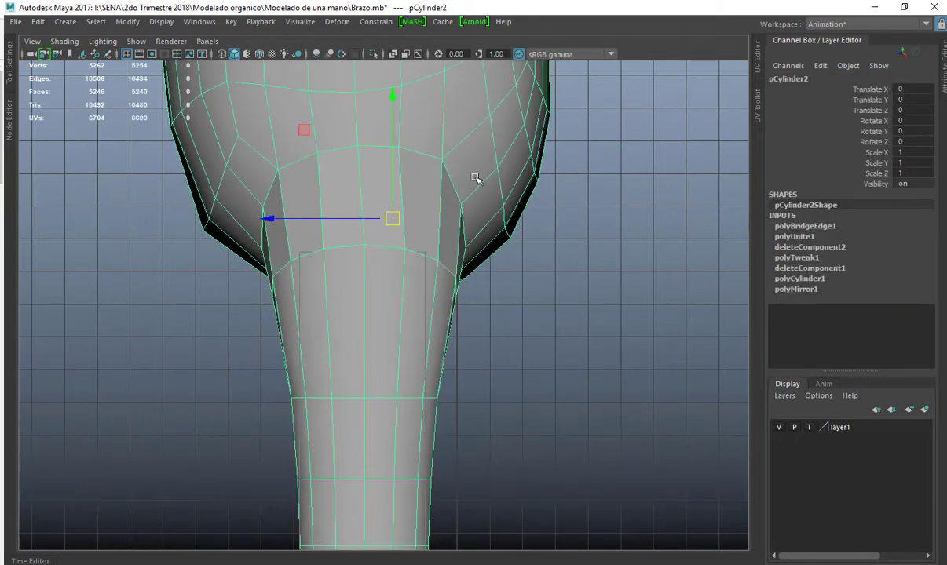
pyautogui.keyDown('shift'); pyautogui.moveTo(475, 177); pyautogui.dragTo(592, 170, button='right'); pyautogui.keyUp('shift')
pyautogui.click(605, 180)
# Move the two lower vertices on the back side of the hip seam backward in the side view.
pyautogui.click(416, 203)
pyautogui.moveTo(342, 212); pyautogui.dragTo(336, 130, button='right')
pyautogui.moveTo(440, 204); pyautogui.dragTo(609, 188, button='right')
pyautogui.keyDown('alt'); pyautogui.moveTo(608, 189); pyautogui.dragTo(558, 215, button='middle'); pyautogui.keyUp('alt')
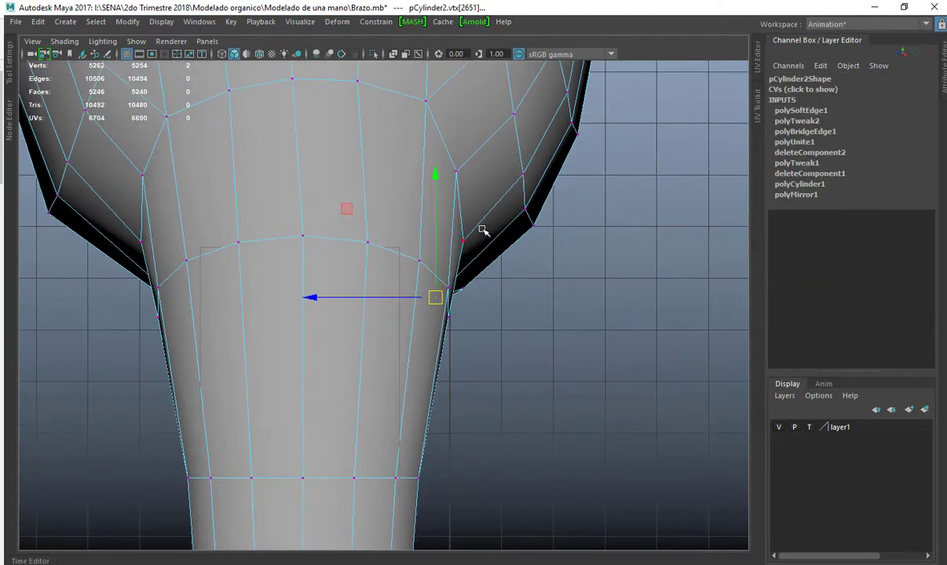
pyautogui.click(475, 238)
pyautogui.moveTo(441, 244); pyautogui.dragTo(451, 241)
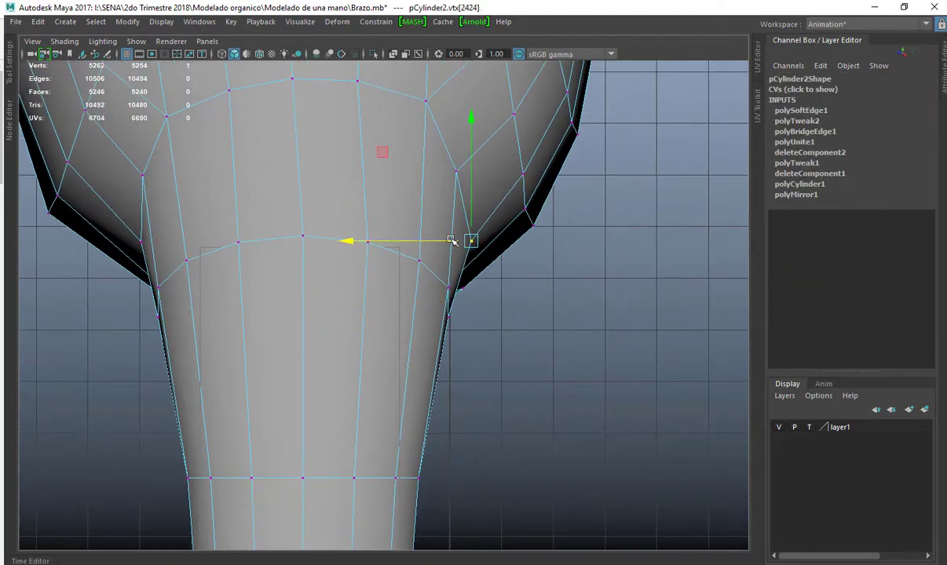
pyautogui.click(453, 180)
pyautogui.moveTo(566, 228); pyautogui.dragTo(576, 234, button='middle')
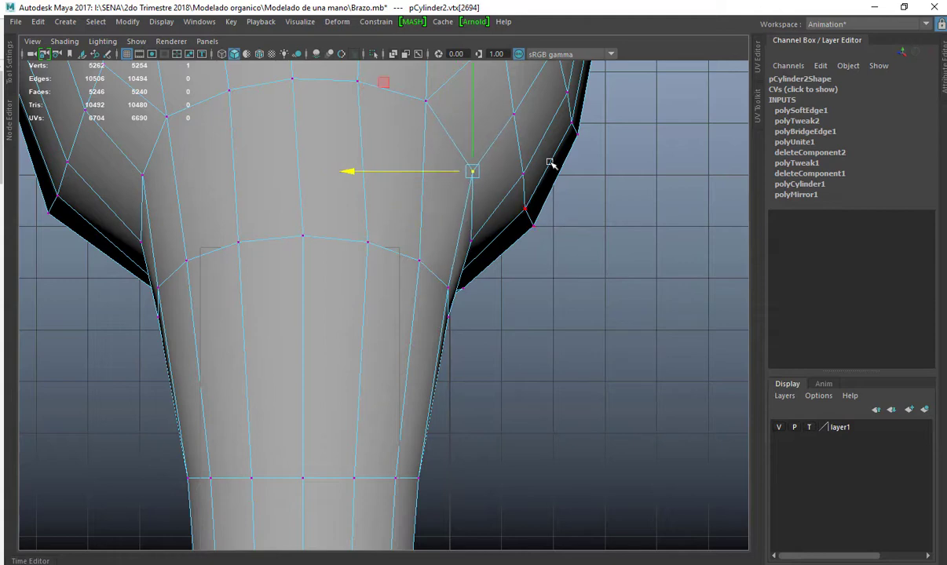
# Move the upper back corner vertex of the hip seam and its neighbour slightly backward.
pyautogui.keyDown('alt'); pyautogui.moveTo(464, 148); pyautogui.dragTo(462, 251, button='middle'); pyautogui.keyUp('alt')
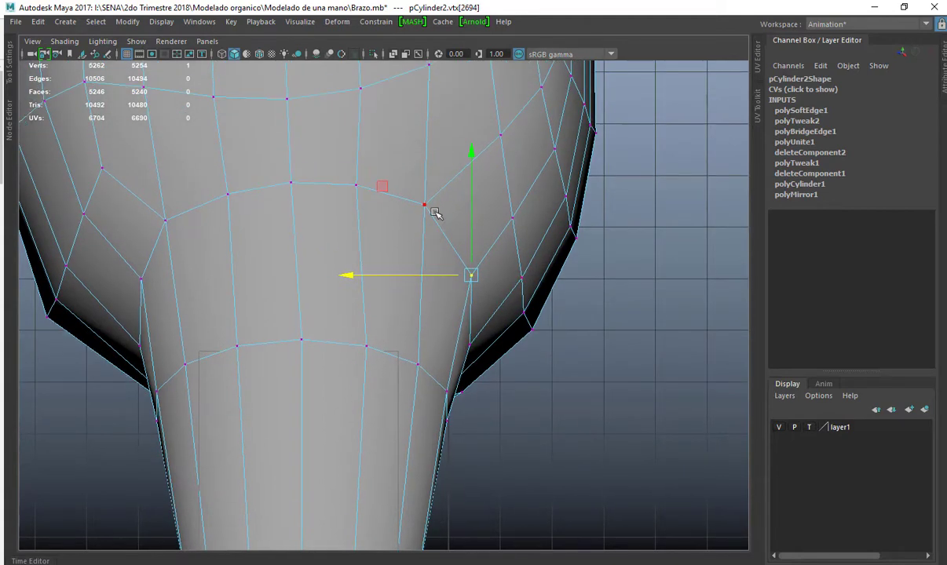
pyautogui.click(430, 207)
pyautogui.moveTo(427, 206); pyautogui.dragTo(436, 206)
pyautogui.click(358, 185)
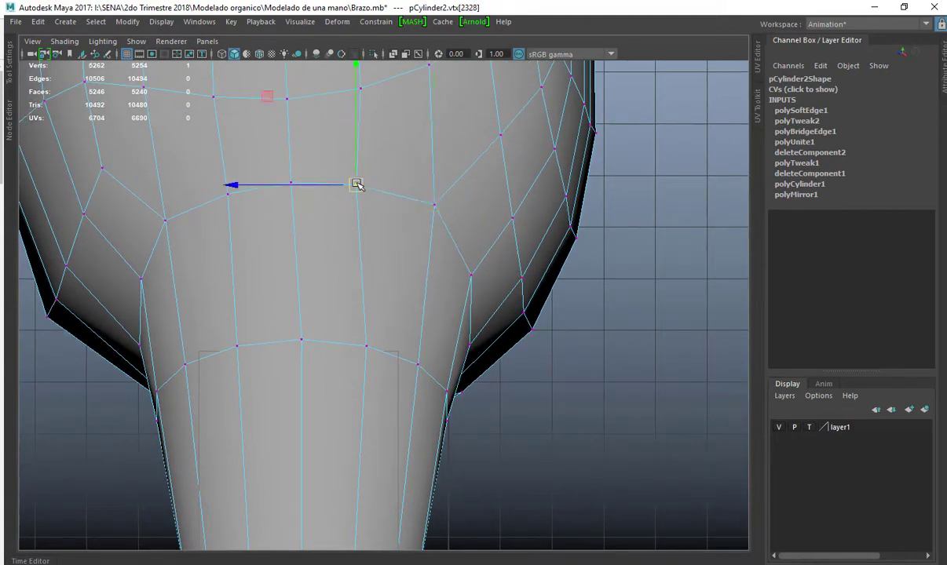
pyautogui.moveTo(358, 184); pyautogui.dragTo(360, 184)
# Move the three vertices on the front side of the hip seam forward to widen the joint, and return to object mode.
pyautogui.keyDown('alt'); pyautogui.moveTo(367, 186); pyautogui.dragTo(431, 258, button='middle'); pyautogui.keyUp('alt')
pyautogui.click(263, 287)
pyautogui.keyDown('alt'); pyautogui.moveTo(241, 342); pyautogui.dragTo(223, 408, button='middle'); pyautogui.keyUp('alt')
pyautogui.click(229, 409)
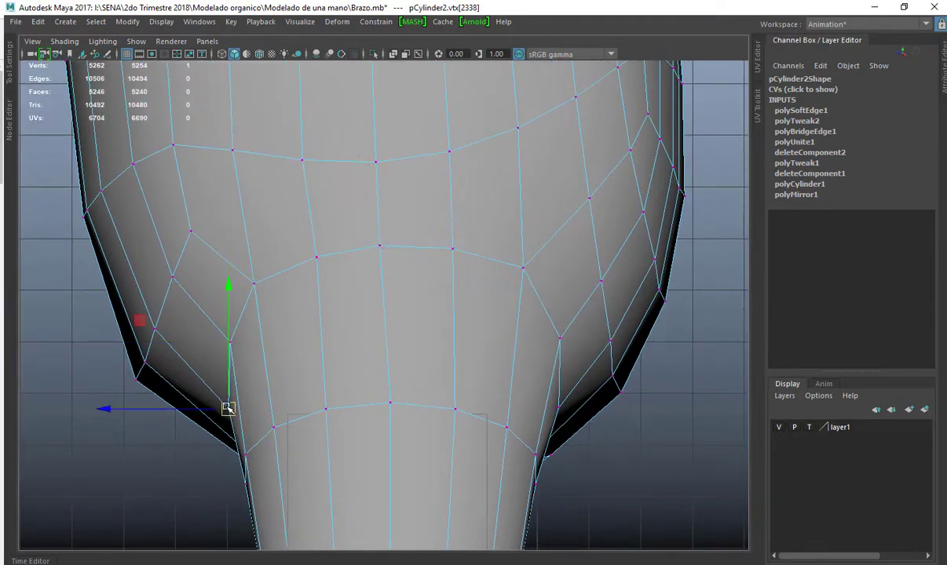
pyautogui.moveTo(228, 410); pyautogui.dragTo(216, 410)
pyautogui.click(231, 343)
pyautogui.moveTo(231, 343); pyautogui.dragTo(218, 345)
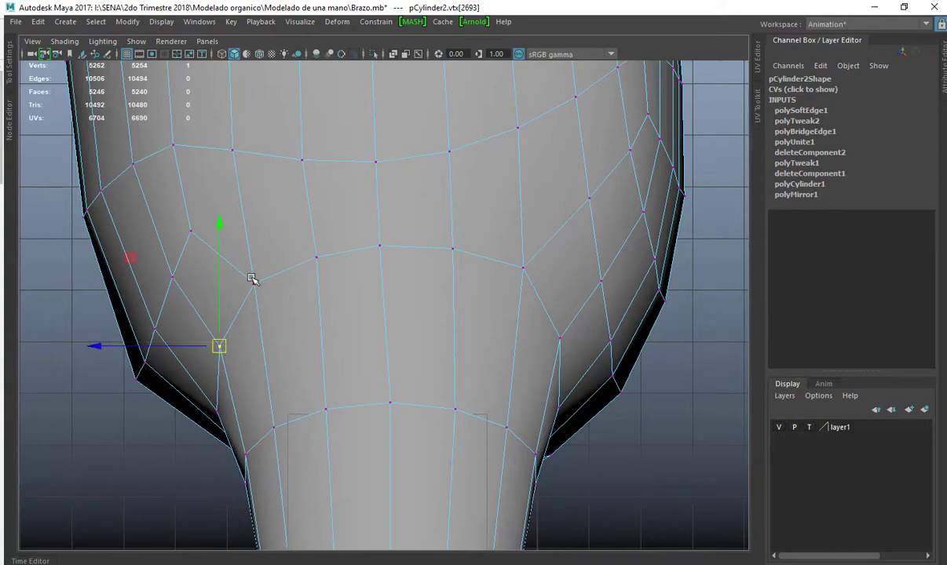
pyautogui.click(254, 282)
pyautogui.moveTo(254, 283); pyautogui.dragTo(244, 286)
pyautogui.keyDown('alt'); pyautogui.moveTo(266, 283); pyautogui.dragTo(161, 220, button='right'); pyautogui.keyUp('alt')
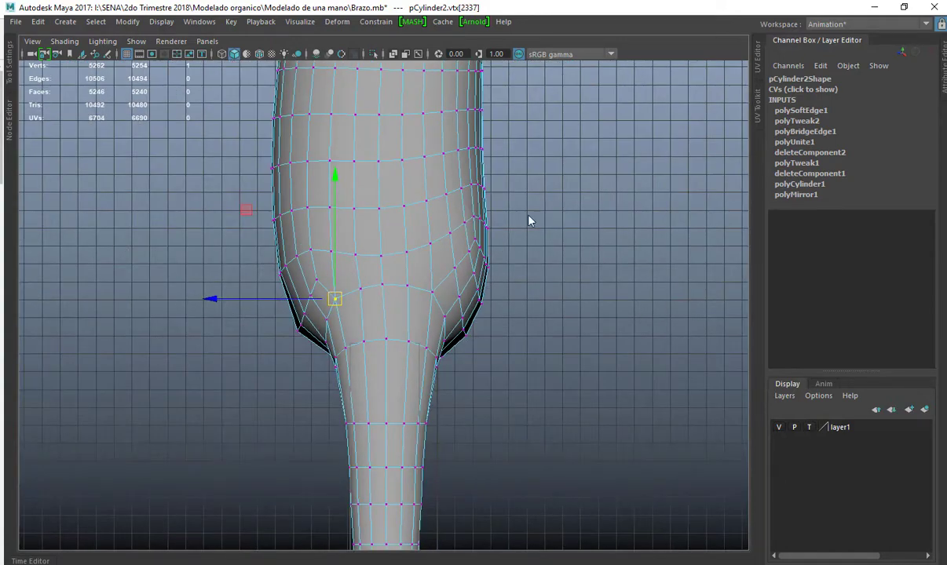
pyautogui.click(544, 199)
pyautogui.moveTo(528, 219); pyautogui.dragTo(423, 250, button='right')
# Examine the hip joint in the perspective view with smooth mesh preview, and return to the unsmoothed display.
pyautogui.press('space')
pyautogui.press('space')
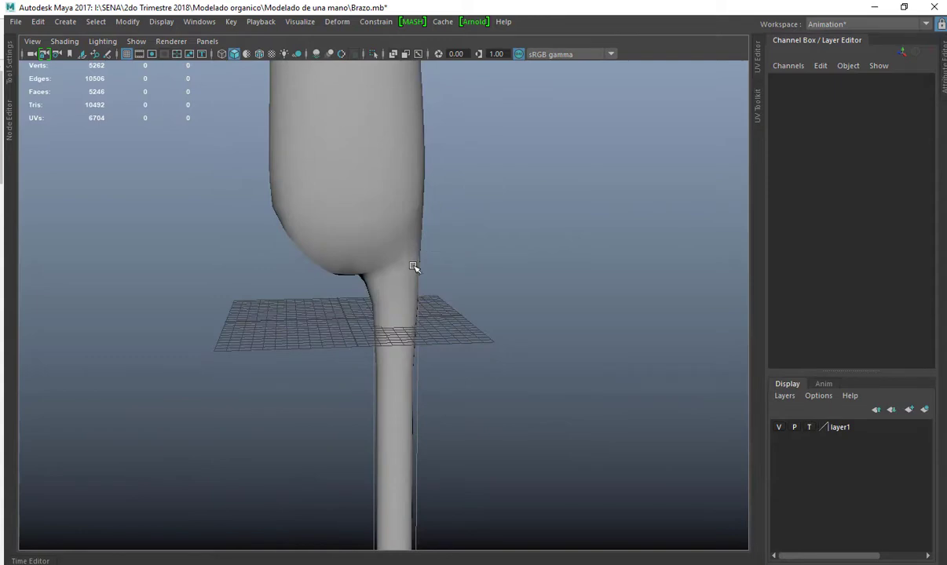
pyautogui.click(414, 268)
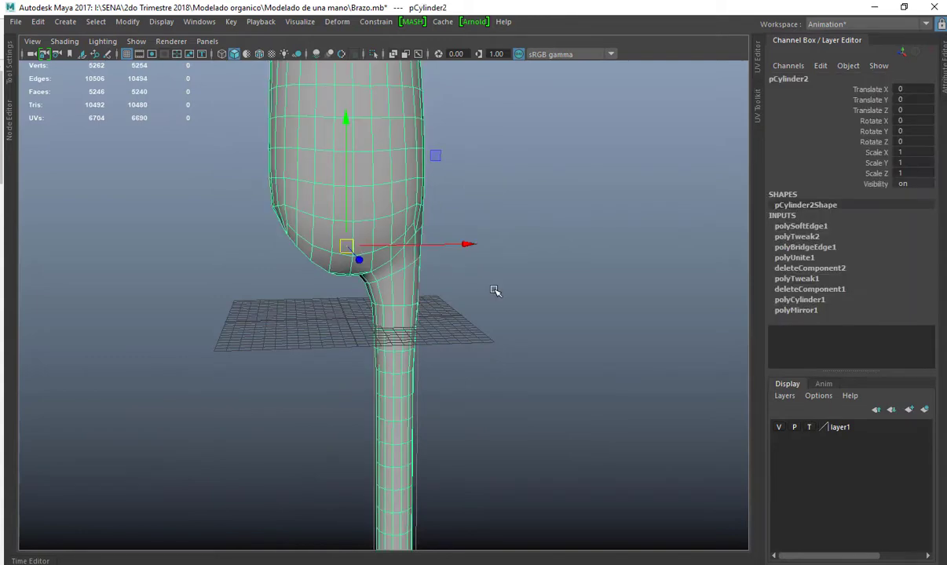
pyautogui.click(491, 316)
pyautogui.keyDown('alt'); pyautogui.moveTo(459, 292); pyautogui.dragTo(339, 273); pyautogui.keyUp('alt')
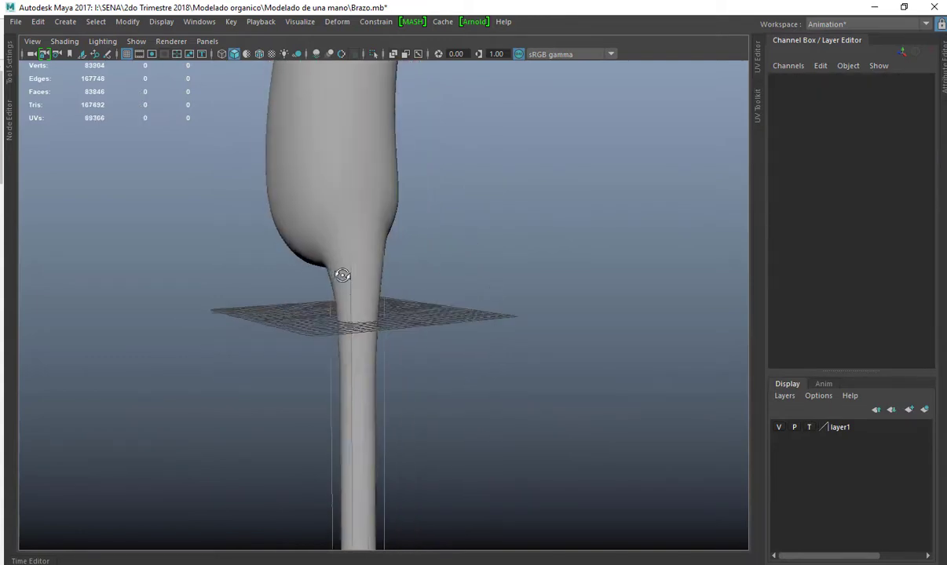
pyautogui.keyDown('alt'); pyautogui.moveTo(340, 273); pyautogui.dragTo(370, 243, button='right'); pyautogui.keyUp('alt')
pyautogui.keyDown('alt'); pyautogui.moveTo(370, 244); pyautogui.dragTo(315, 194); pyautogui.keyUp('alt')
pyautogui.click(392, 282)
pyautogui.press('1')
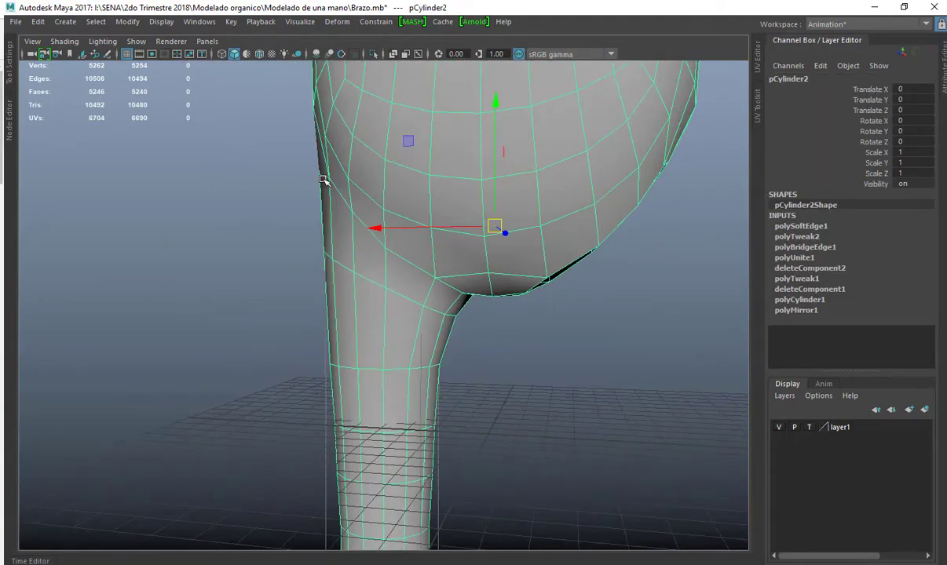
# Examine the hip joint's vertices from several angles, and check the whole character in object mode.
pyautogui.moveTo(327, 180); pyautogui.dragTo(310, 171, button='right')
pyautogui.click(325, 179)
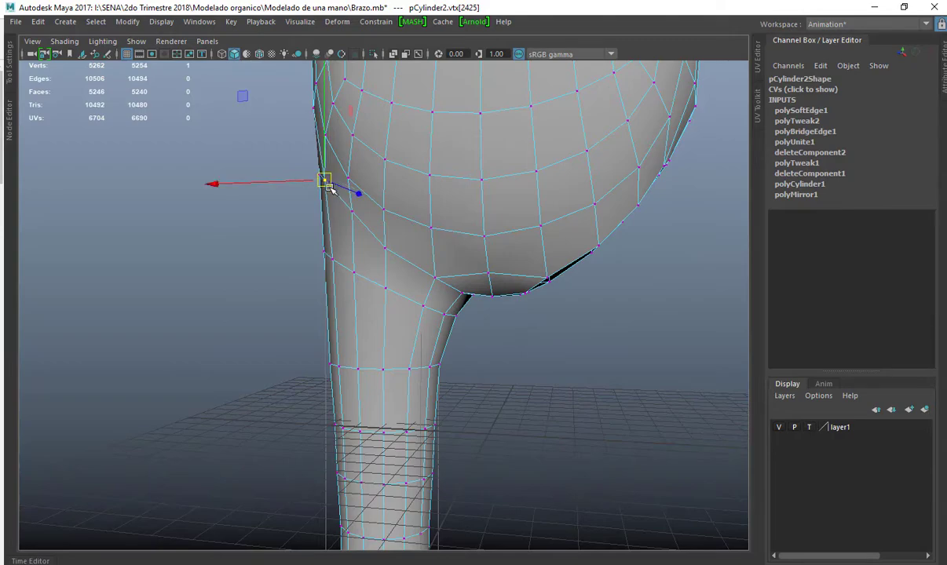
pyautogui.keyDown('alt'); pyautogui.moveTo(330, 182); pyautogui.dragTo(378, 232); pyautogui.keyUp('alt')
pyautogui.click(388, 229)
pyautogui.click(416, 262)
pyautogui.keyDown('alt'); pyautogui.moveTo(416, 262); pyautogui.dragTo(523, 202); pyautogui.keyUp('alt')
pyautogui.click(397, 222)
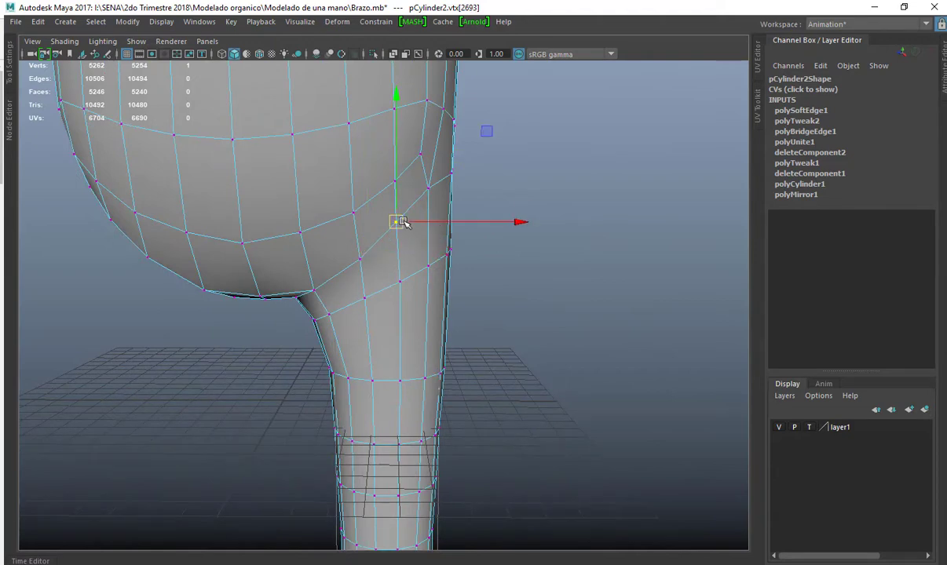
pyautogui.keyDown('alt'); pyautogui.moveTo(420, 151); pyautogui.dragTo(401, 157); pyautogui.keyUp('alt')
pyautogui.moveTo(421, 162); pyautogui.dragTo(548, 73, button='right')
pyautogui.click(547, 75)
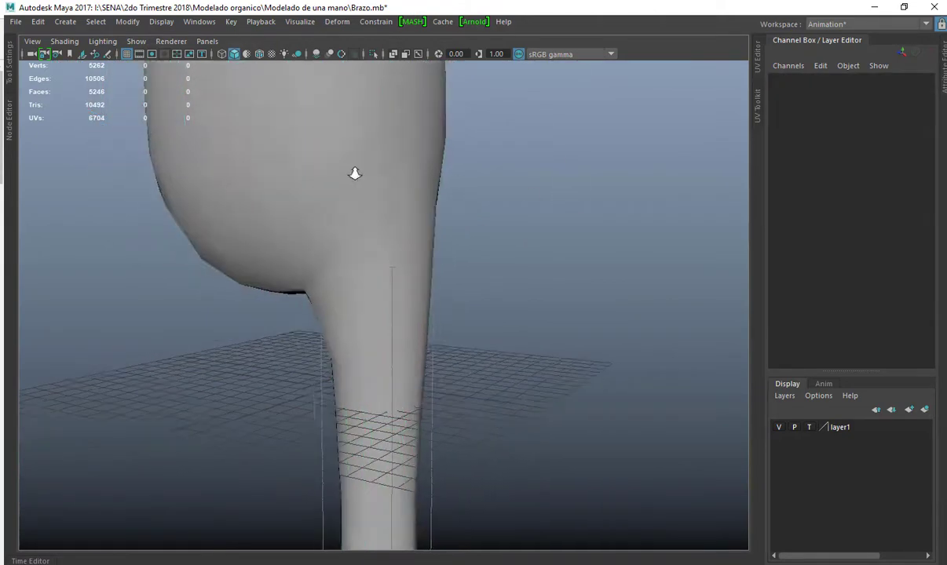
pyautogui.scroll(-12, 444, 288)
pyautogui.keyDown('alt'); pyautogui.moveTo(401, 324); pyautogui.dragTo(407, 304, button='middle'); pyautogui.keyUp('alt')
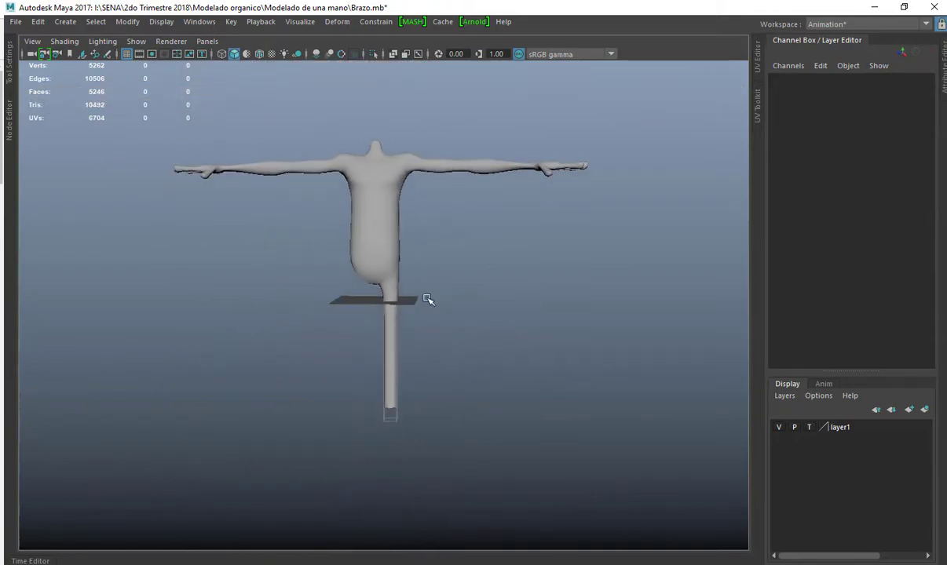
pyautogui.keyDown('alt'); pyautogui.moveTo(426, 300); pyautogui.dragTo(275, 286); pyautogui.keyUp('alt')
pyautogui.keyDown('alt'); pyautogui.moveTo(367, 314); pyautogui.dragTo(364, 258, button='middle'); pyautogui.keyUp('alt')
pyautogui.scroll(6, 364, 258)
# Select all leg vertices below the leg's top loop, down to its open end, and frame them in the side view.
pyautogui.click(363, 259)
pyautogui.press('space')
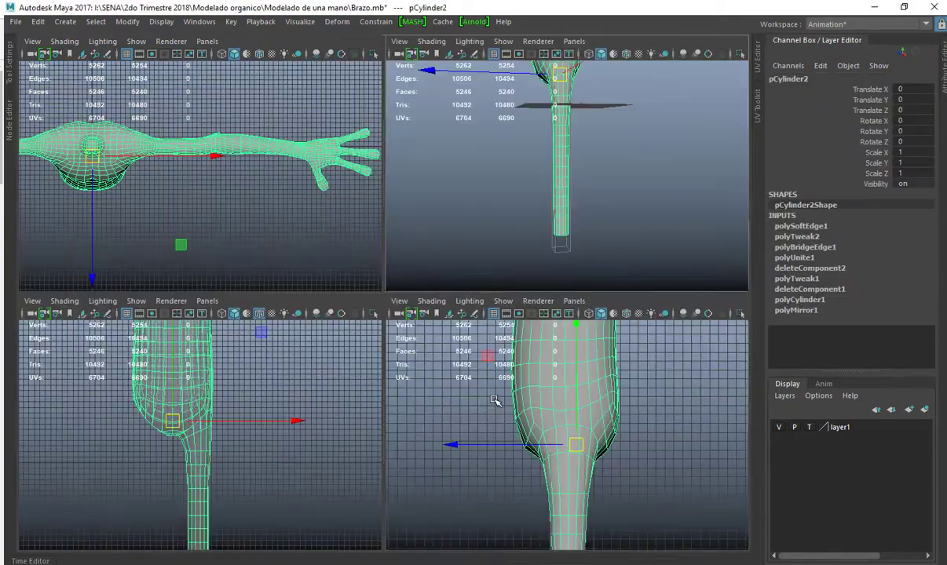
pyautogui.press('space')
pyautogui.scroll(-4, 495, 397)
pyautogui.keyDown('alt'); pyautogui.moveTo(463, 395); pyautogui.dragTo(442, 274, button='middle'); pyautogui.keyUp('alt')
pyautogui.scroll(-1, 403, 303)
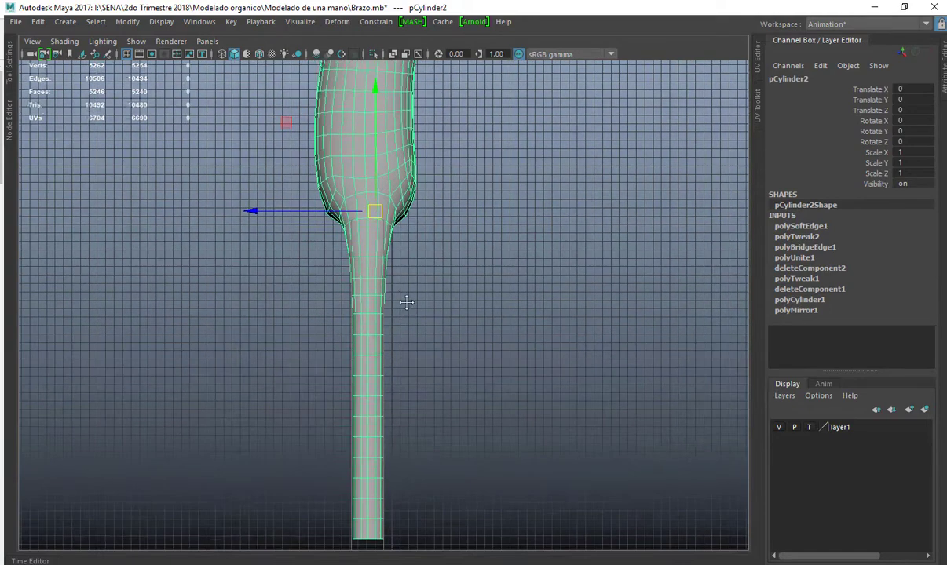
pyautogui.keyDown('alt'); pyautogui.moveTo(404, 308); pyautogui.dragTo(410, 250, button='middle'); pyautogui.keyUp('alt')
pyautogui.press('F9')
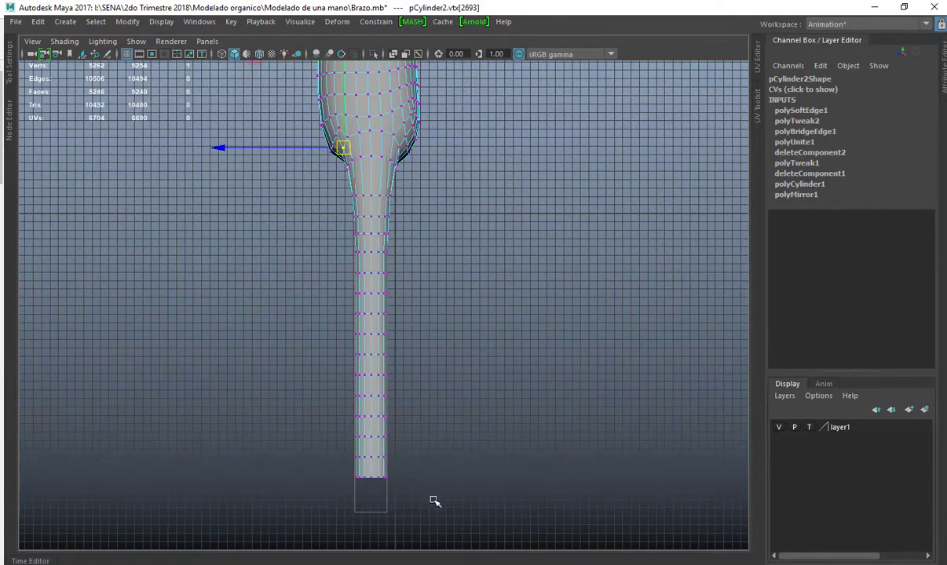
pyautogui.press('space')
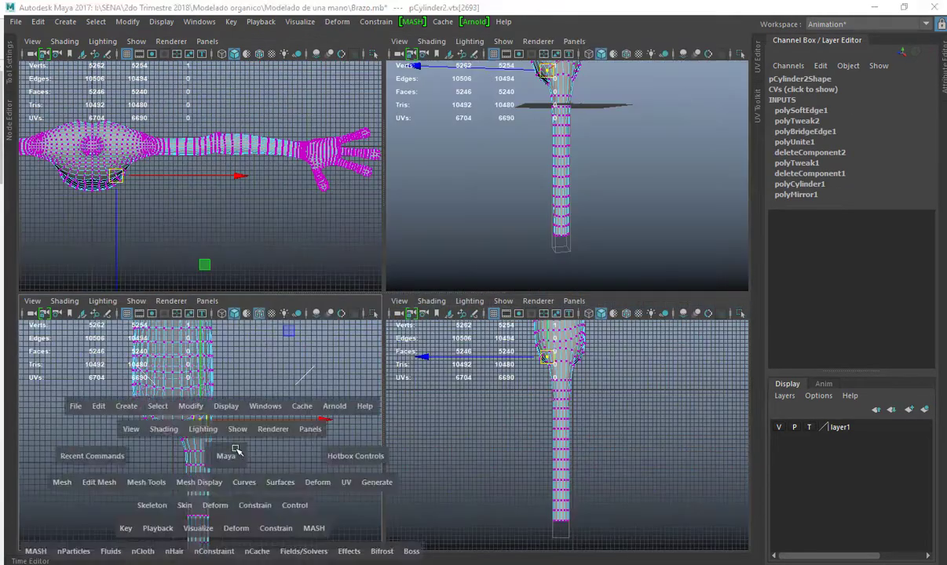
pyautogui.press('space')
pyautogui.keyDown('alt'); pyautogui.moveTo(295, 421); pyautogui.dragTo(333, 99, button='middle'); pyautogui.keyUp('alt')
pyautogui.moveTo(442, 519); pyautogui.dragTo(310, 102)
pyautogui.press('space')
pyautogui.press('space')
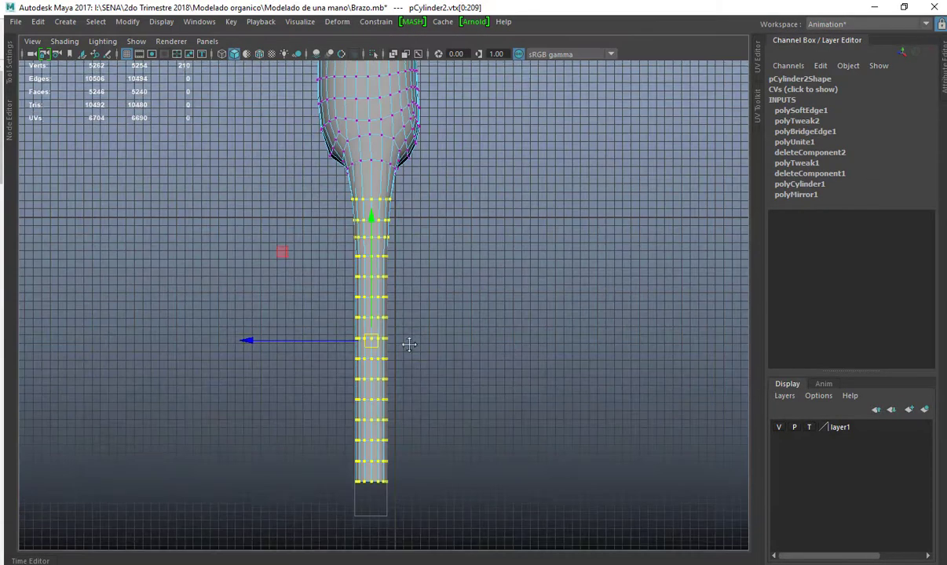
# Move the pivot of the selected leg vertices up to the hip joint, just above the leg's top.
pyautogui.keyDown('alt'); pyautogui.moveTo(409, 343); pyautogui.dragTo(380, 405, button='middle'); pyautogui.keyUp('alt')
pyautogui.press('d')
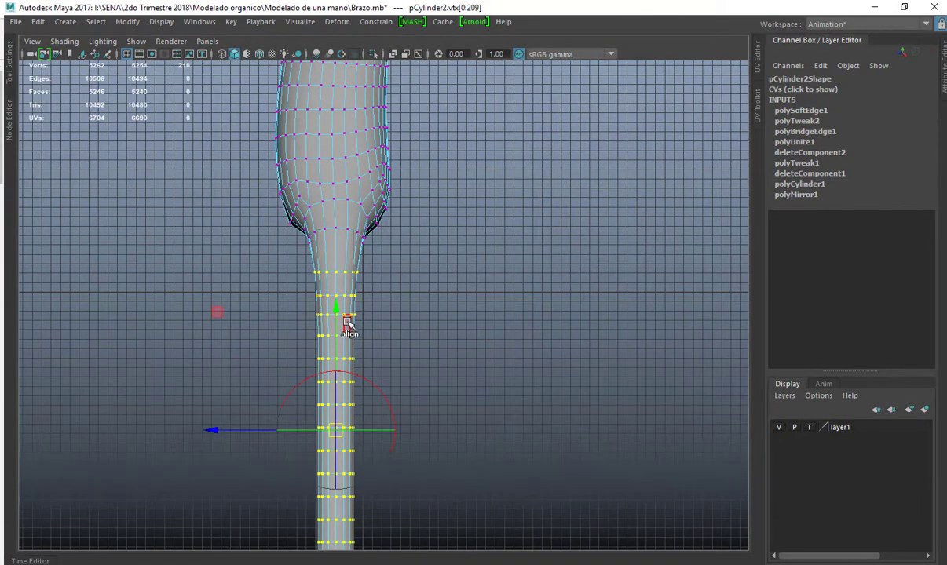
pyautogui.moveTo(335, 280); pyautogui.dragTo(337, 92)
pyautogui.press('d')
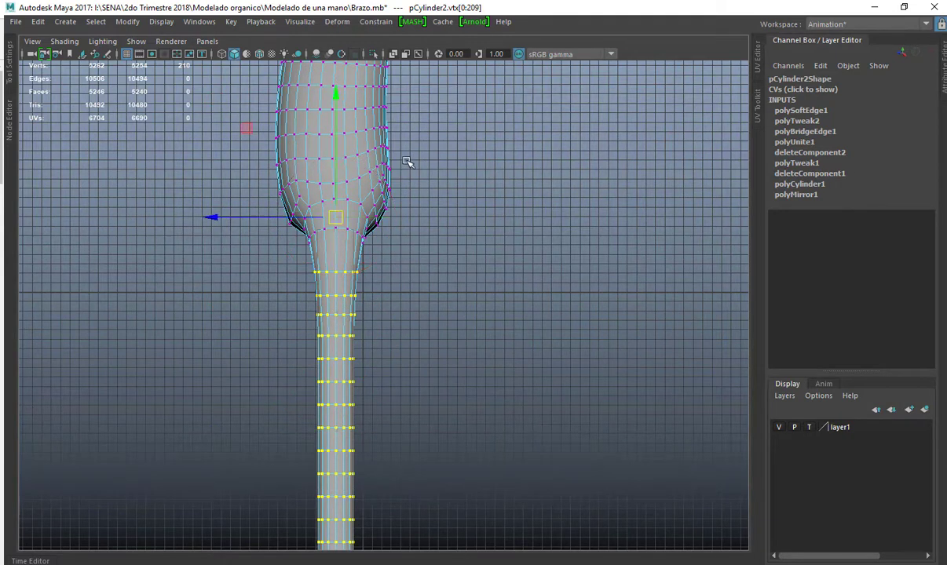
# Rotate the selected leg vertices slightly forward about the hip pivot in the side view, and clear the selection.
pyautogui.press('e')
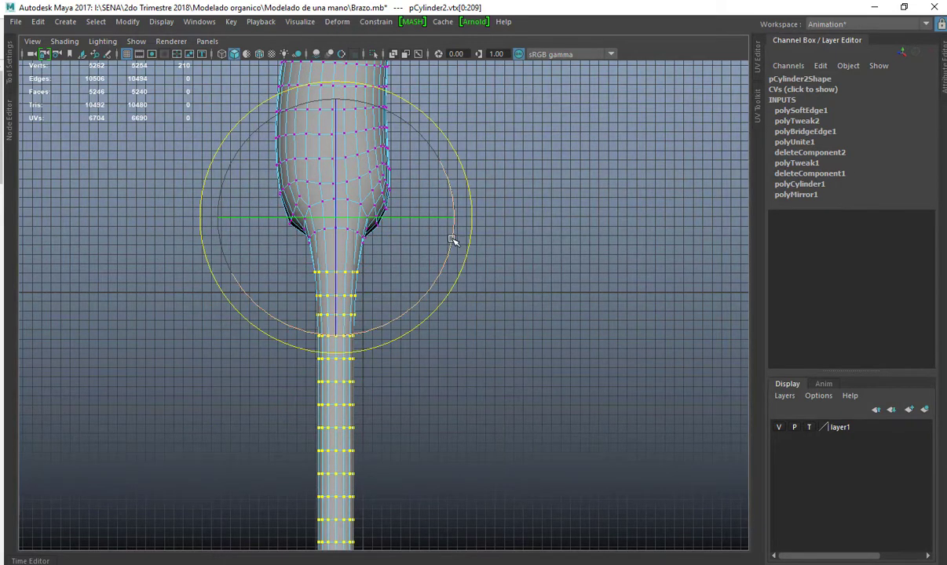
pyautogui.moveTo(452, 239); pyautogui.dragTo(452, 245)
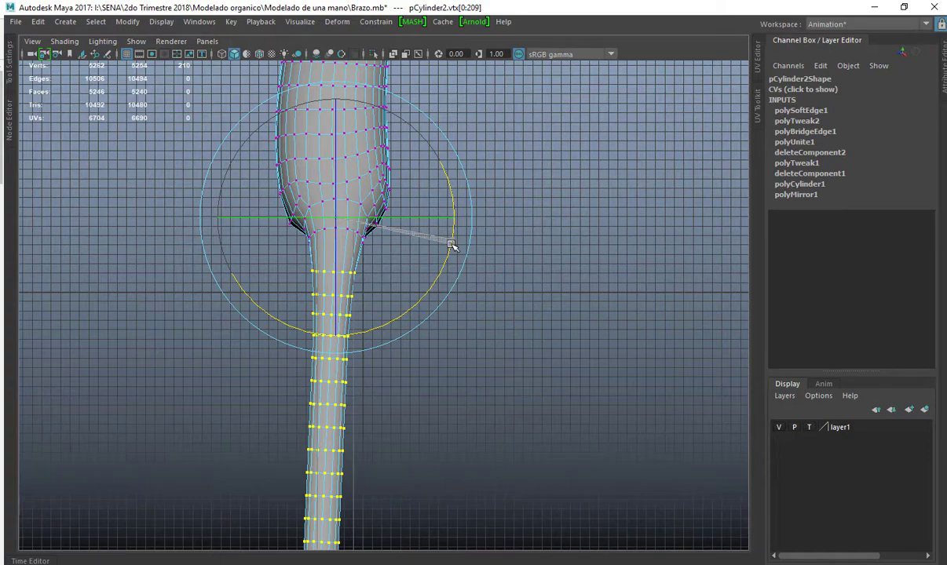
pyautogui.keyDown('alt'); pyautogui.moveTo(450, 330); pyautogui.dragTo(428, 253, button='middle'); pyautogui.keyUp('alt')
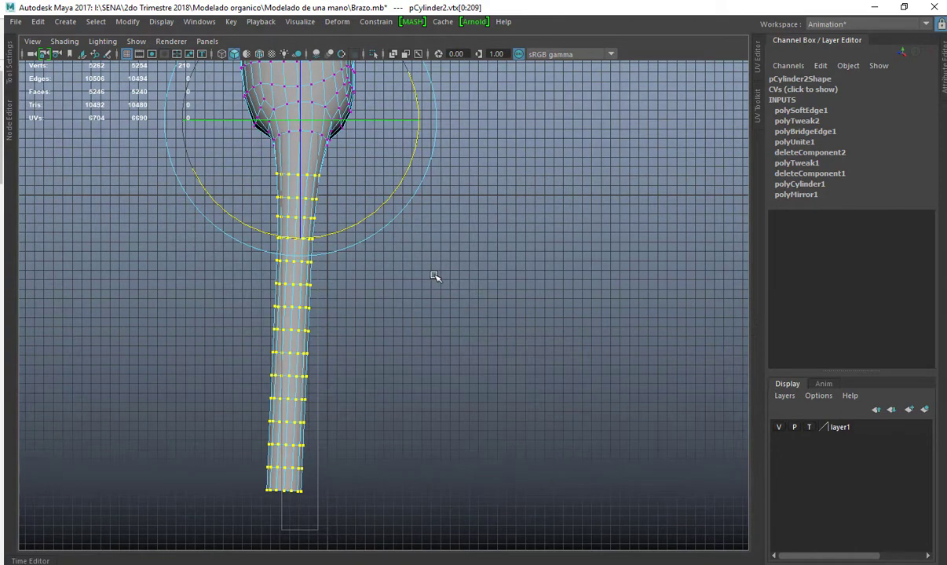
pyautogui.hotkey('ctrl', 'z')
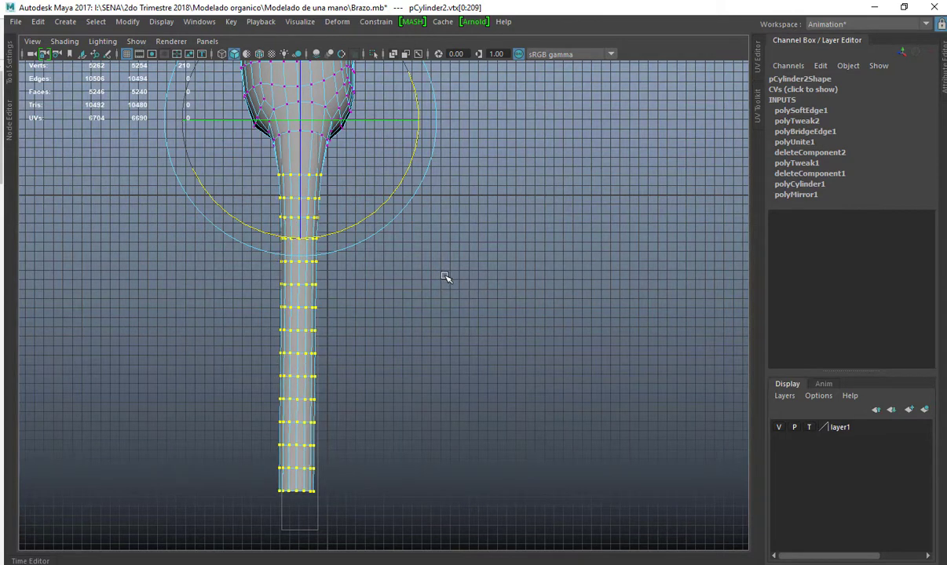
pyautogui.moveTo(445, 277); pyautogui.dragTo(442, 279, button='middle')
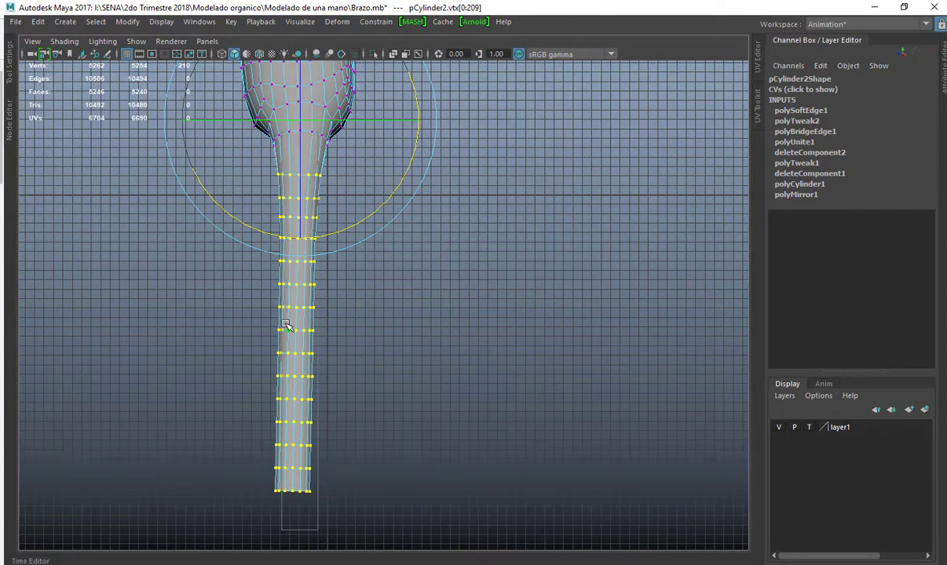
pyautogui.click(326, 394)
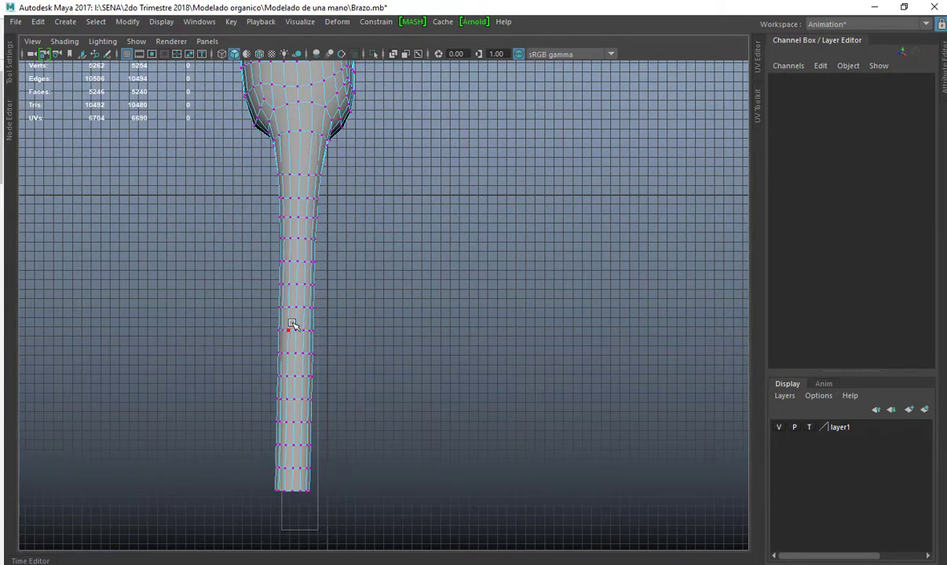
# Select the leg's vertices from the knee down to the open end, and move their pivot up to the knee.
pyautogui.moveTo(334, 497); pyautogui.dragTo(205, 302)
pyautogui.scroll(-3, 334, 292)
pyautogui.scroll(4, 315, 314)
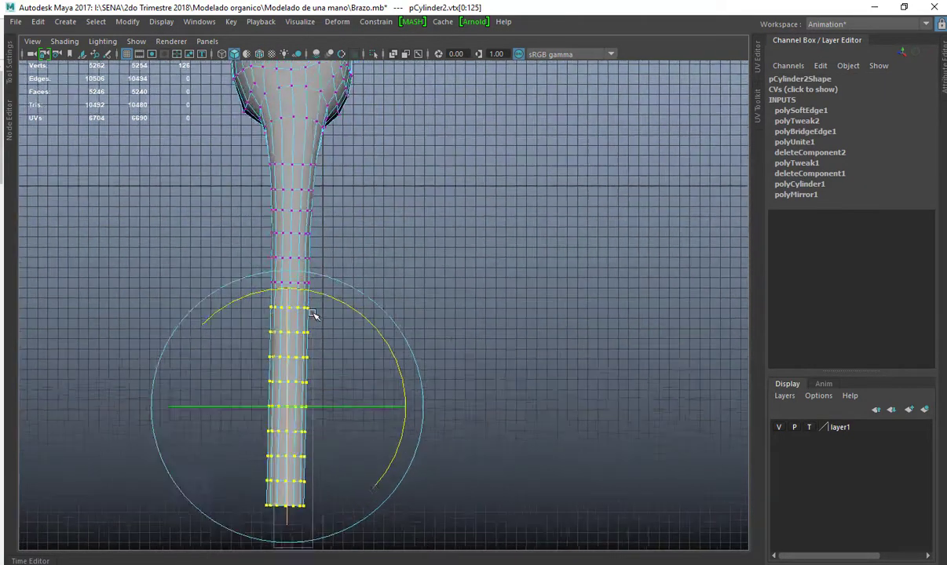
pyautogui.press('d')
pyautogui.moveTo(461, 396); pyautogui.dragTo(470, 291, button='middle')
pyautogui.scroll(-1, 425, 387)
pyautogui.keyDown('alt'); pyautogui.moveTo(399, 364); pyautogui.dragTo(394, 292, button='middle'); pyautogui.keyUp('alt')
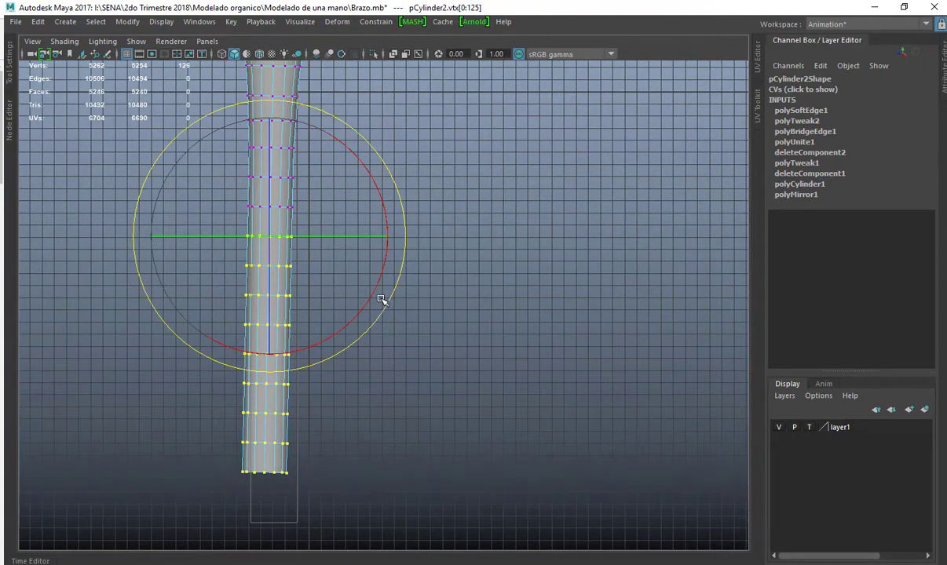
# Rotate the lower leg slightly backward about the knee, and return to object mode.
pyautogui.moveTo(382, 300)
pyautogui.mouseDown()
pyautogui.moveTo(374, 297)
pyautogui.moveTo(386, 292)
pyautogui.mouseUp()
pyautogui.keyDown('alt'); pyautogui.moveTo(373, 281); pyautogui.dragTo(361, 272, button='right'); pyautogui.keyUp('alt')
pyautogui.keyDown('alt'); pyautogui.moveTo(320, 163); pyautogui.dragTo(340, 265, button='middle'); pyautogui.keyUp('alt')
pyautogui.keyDown('alt'); pyautogui.moveTo(340, 265); pyautogui.dragTo(299, 188, button='right'); pyautogui.keyUp('alt')
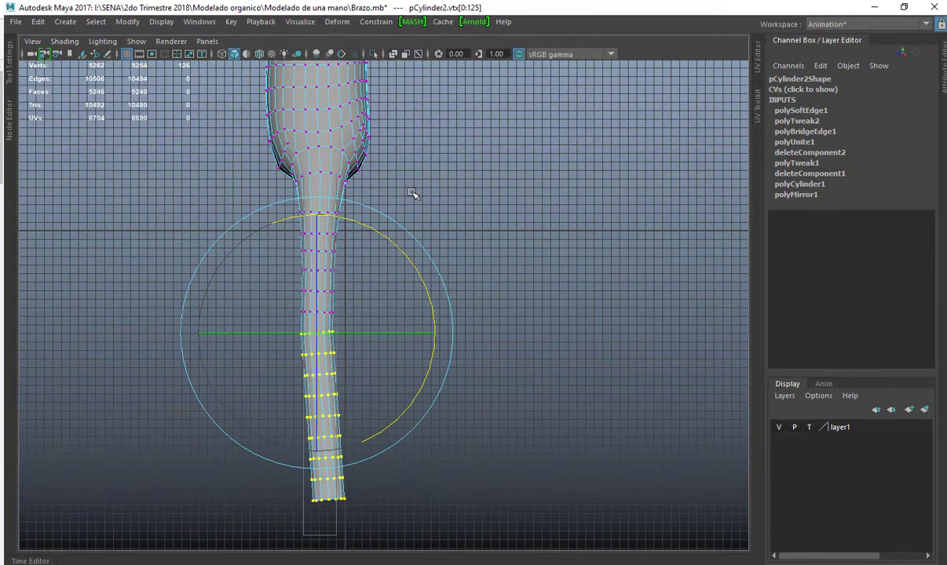
pyautogui.hotkey('ctrl', 'z')
pyautogui.click(444, 236)
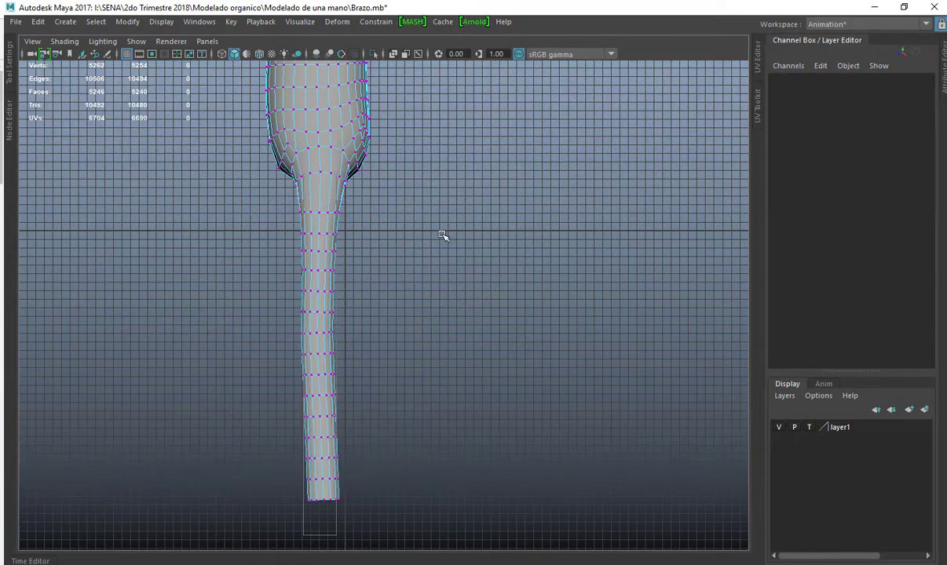
pyautogui.moveTo(361, 239); pyautogui.dragTo(369, 229, button='right')
pyautogui.click(501, 281)
# Examine the bent leg together with the whole body in the side and perspective views.
pyautogui.scroll(-3, 339, 277)
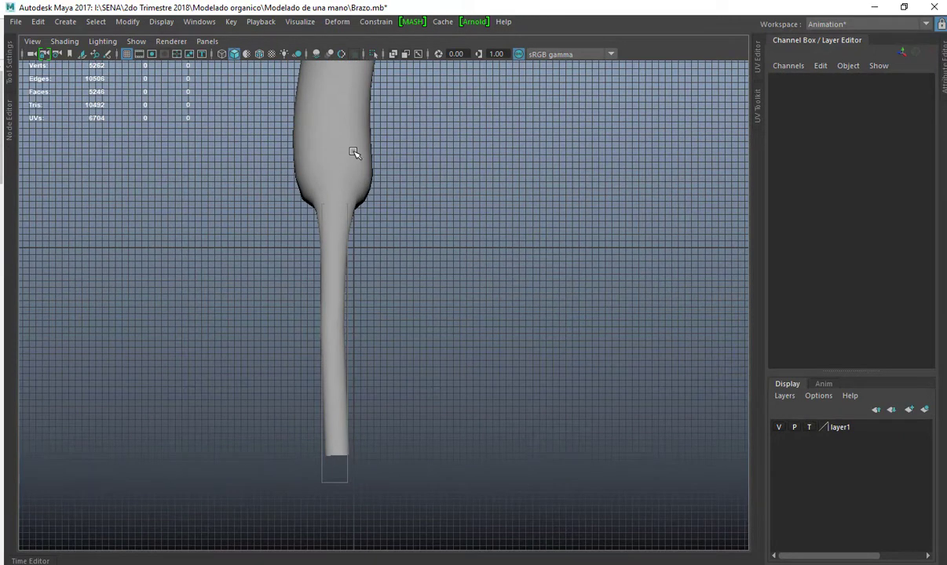
pyautogui.keyDown('alt'); pyautogui.moveTo(341, 185); pyautogui.dragTo(352, 270, button='middle'); pyautogui.keyUp('alt')
pyautogui.scroll(-3, 352, 295)
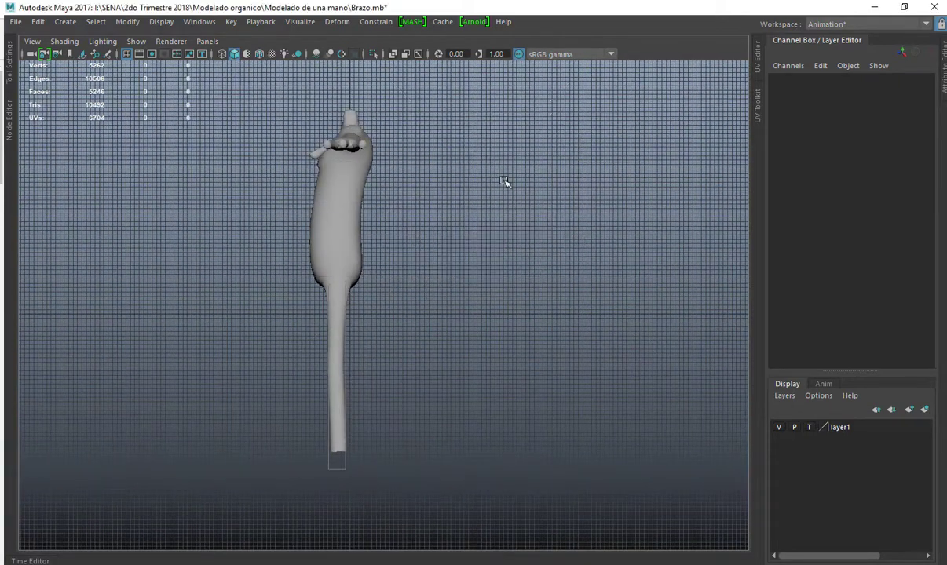
pyautogui.press('space')
pyautogui.press('space')
pyautogui.keyDown('alt'); pyautogui.moveTo(478, 230); pyautogui.dragTo(396, 201); pyautogui.keyUp('alt')
pyautogui.keyDown('alt'); pyautogui.moveTo(397, 201); pyautogui.dragTo(415, 264, button='middle'); pyautogui.keyUp('alt')
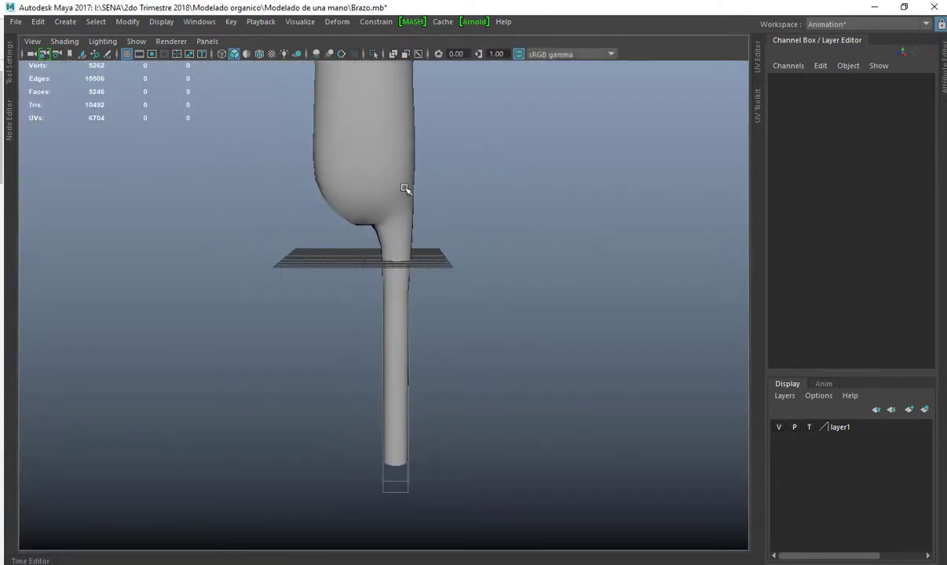
pyautogui.scroll(-3, 360, 217)
pyautogui.scroll(4, 419, 321)
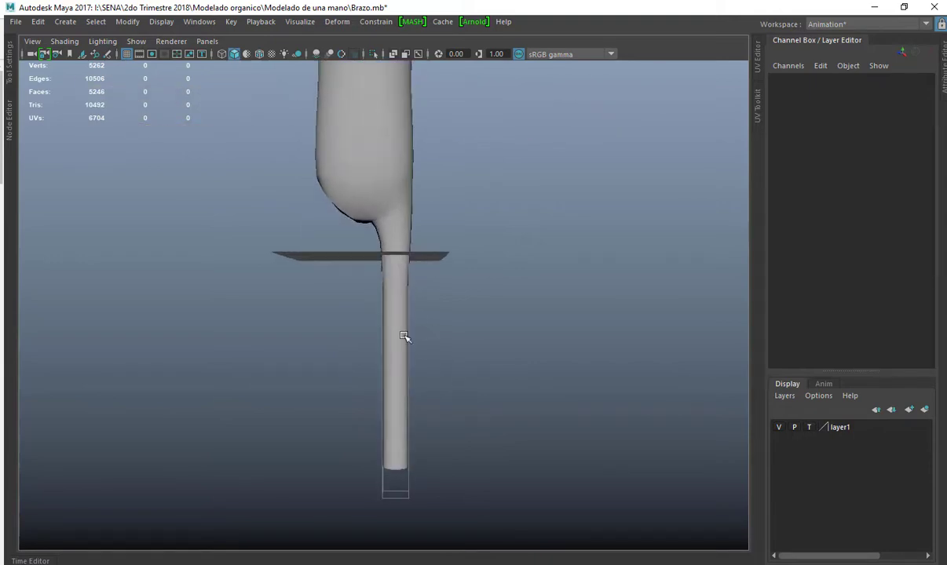
# Select the horizontal edge loop around the leg's knee, and check its placement in the front view.
pyautogui.click(392, 410)
pyautogui.click(548, 384)
pyautogui.click(395, 391)
pyautogui.keyDown('alt'); pyautogui.moveTo(395, 391); pyautogui.dragTo(376, 340); pyautogui.keyUp('alt')
pyautogui.scroll(5, 383, 377)
pyautogui.moveTo(382, 387); pyautogui.dragTo(371, 314, button='right')
pyautogui.keyDown('alt'); pyautogui.moveTo(367, 399); pyautogui.dragTo(318, 380); pyautogui.keyUp('alt')
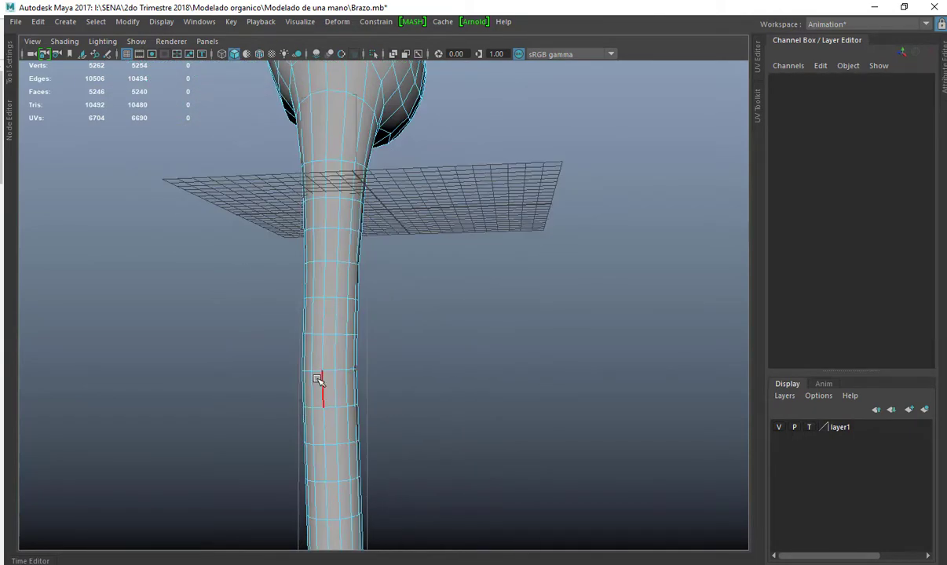
pyautogui.doubleClick(328, 372)
pyautogui.press('space')
pyautogui.press('space')
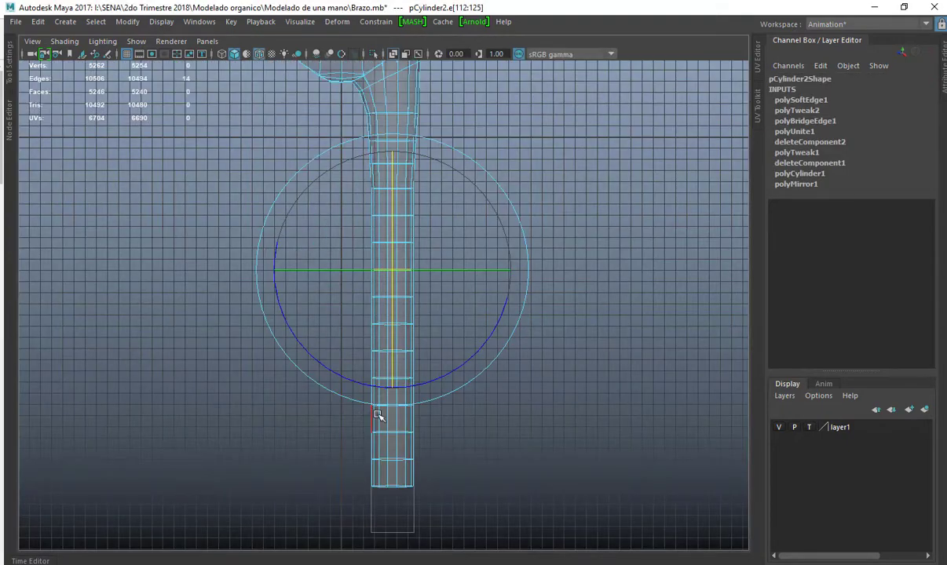
pyautogui.press('space')
pyautogui.press('space')
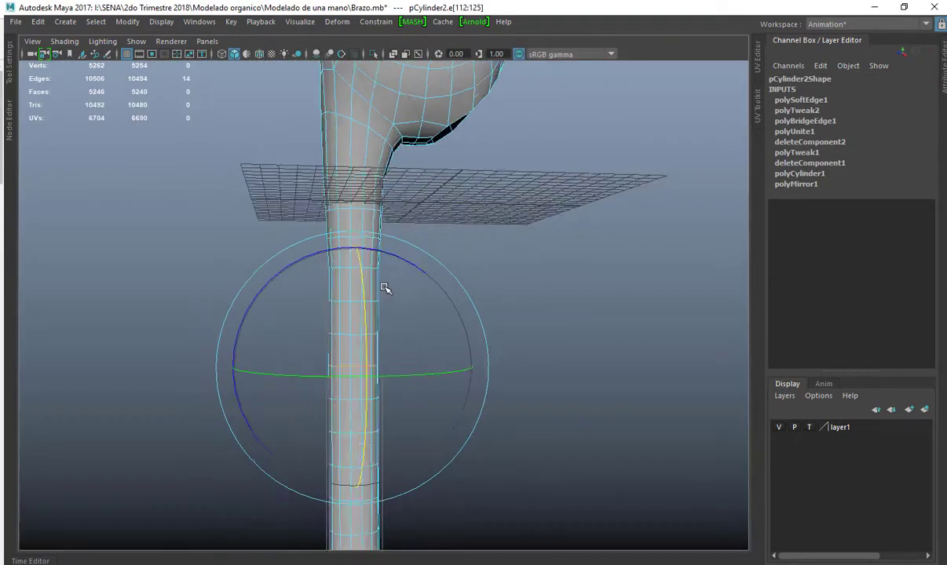
# Bevel the knee edge loop with a fraction of 0.5 and 2 segments, and return to object mode.
pyautogui.keyDown('alt'); pyautogui.moveTo(387, 290); pyautogui.dragTo(497, 275); pyautogui.keyUp('alt')
pyautogui.keyDown('shift'); pyautogui.moveTo(493, 274); pyautogui.dragTo(556, 277, button='right'); pyautogui.keyUp('shift')
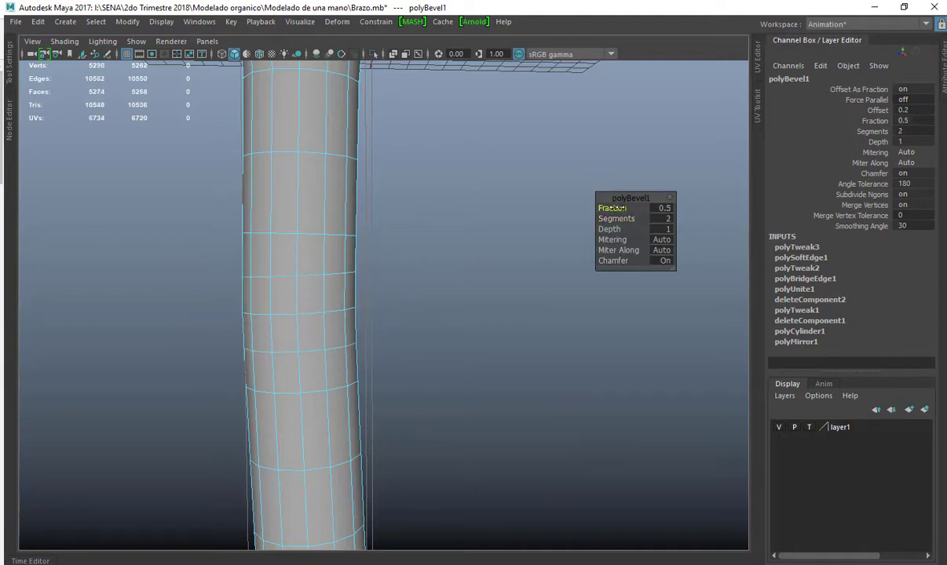
pyautogui.press('F8')
pyautogui.click(393, 271)
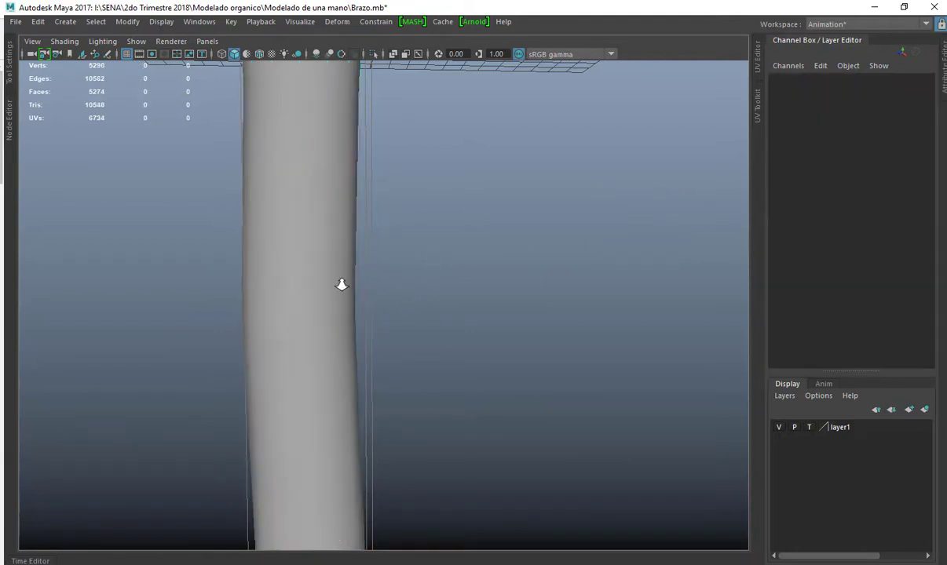
# Examine the beveled knee and the leg's topology from several angles in the perspective view.
pyautogui.scroll(-3, 341, 281)
pyautogui.click(358, 319)
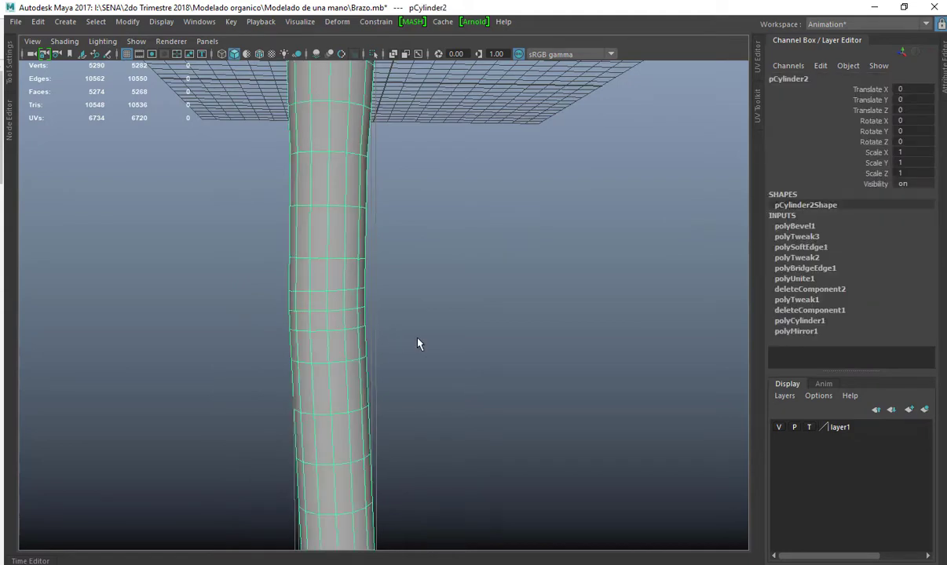
pyautogui.scroll(-4, 507, 319)
pyautogui.keyDown('alt'); pyautogui.moveTo(373, 287); pyautogui.dragTo(329, 288); pyautogui.keyUp('alt')
pyautogui.scroll(5, 383, 313)
pyautogui.scroll(-8, 338, 232)
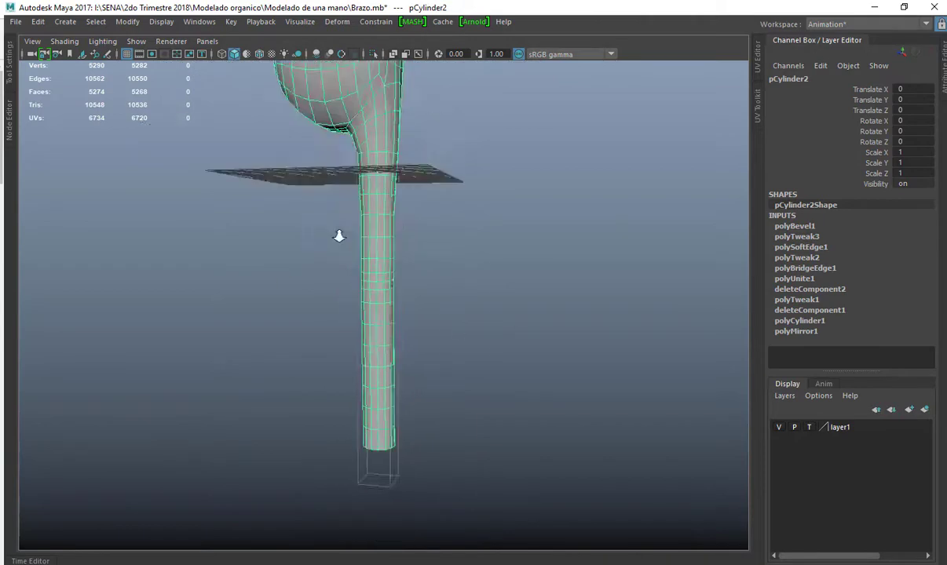
pyautogui.keyDown('alt'); pyautogui.moveTo(401, 275); pyautogui.dragTo(424, 264); pyautogui.keyUp('alt')
pyautogui.scroll(5, 426, 267)
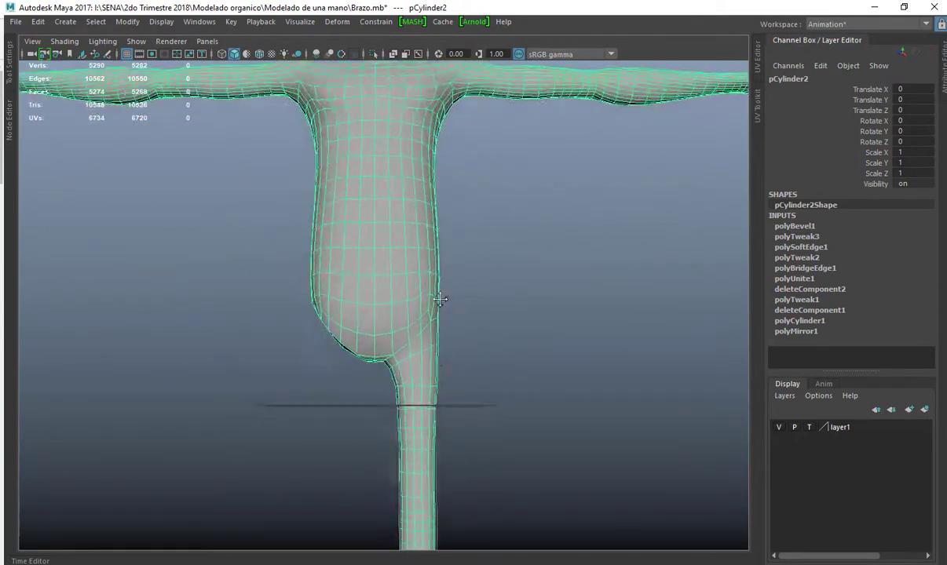
pyautogui.keyDown('alt'); pyautogui.moveTo(439, 296); pyautogui.dragTo(375, 149, button='middle'); pyautogui.keyUp('alt')
pyautogui.keyDown('alt'); pyautogui.moveTo(314, 236); pyautogui.dragTo(277, 260); pyautogui.keyUp('alt')
pyautogui.keyDown('alt'); pyautogui.moveTo(306, 274); pyautogui.dragTo(343, 152, button='middle'); pyautogui.keyUp('alt')
pyautogui.keyDown('alt'); pyautogui.moveTo(330, 287); pyautogui.dragTo(367, 296); pyautogui.keyUp('alt')
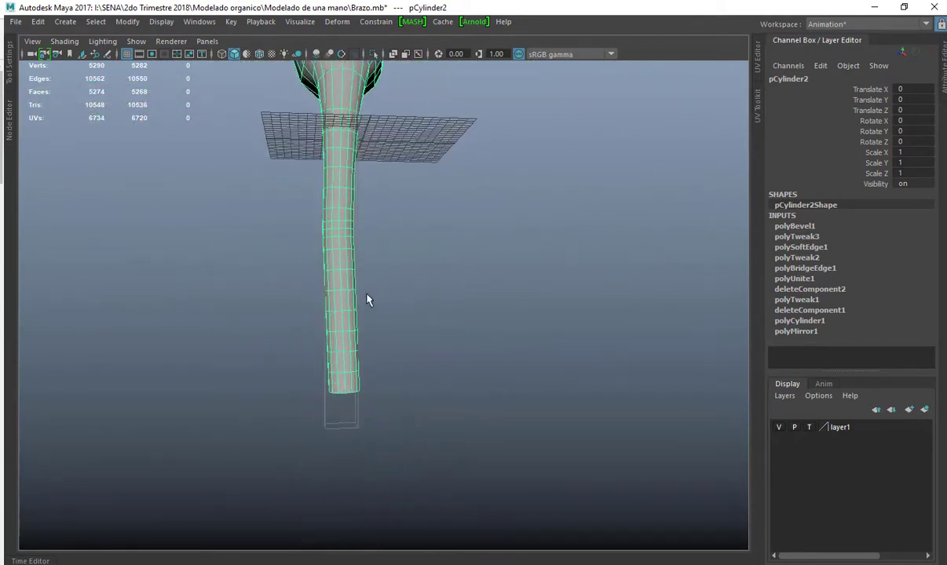
pyautogui.keyDown('alt'); pyautogui.moveTo(357, 337); pyautogui.dragTo(355, 315, button='middle'); pyautogui.keyUp('alt')
pyautogui.scroll(2, 349, 326)
# Select the lowest seven vertex loops of the leg in the side view.
pyautogui.press('space')
pyautogui.press('space')
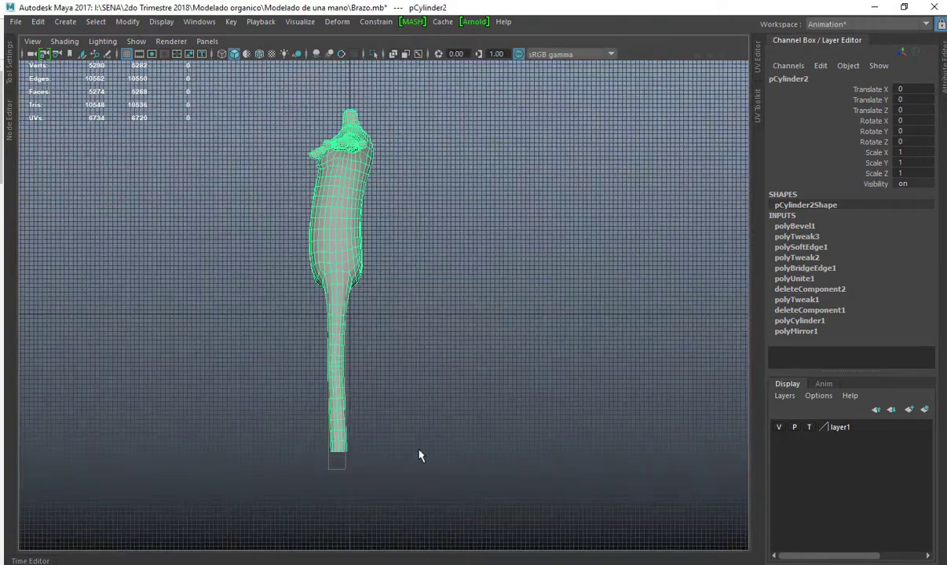
pyautogui.keyDown('alt'); pyautogui.moveTo(387, 391); pyautogui.dragTo(389, 251, button='middle'); pyautogui.keyUp('alt')
pyautogui.scroll(4, 388, 251)
pyautogui.keyDown('alt'); pyautogui.moveTo(328, 252); pyautogui.dragTo(382, 317, button='middle'); pyautogui.keyUp('alt')
pyautogui.scroll(4, 377, 317)
pyautogui.press('F9')
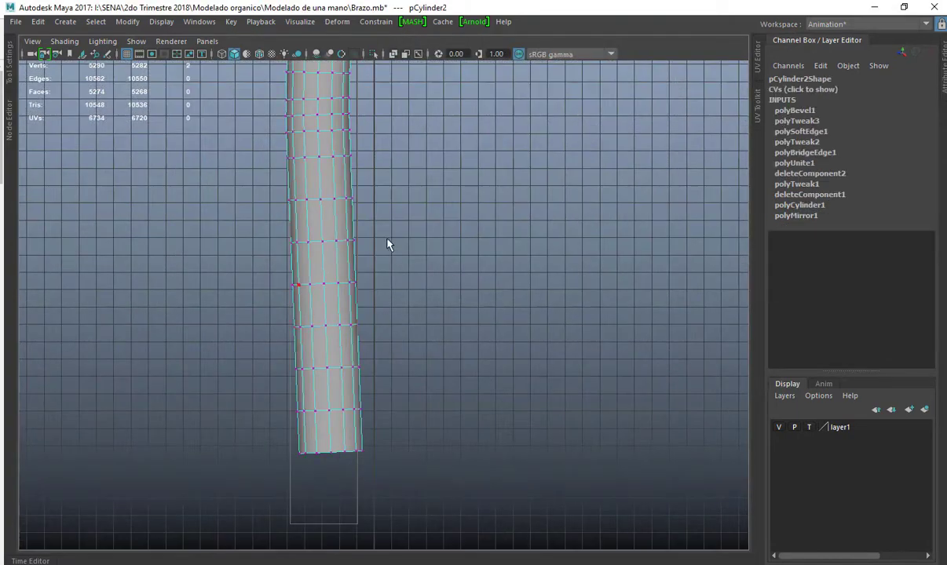
pyautogui.moveTo(380, 192); pyautogui.dragTo(203, 531)
# Check the lower-leg vertex selection in the perspective and front views, and extend it upward by one vertex loop.
pyautogui.press('space')
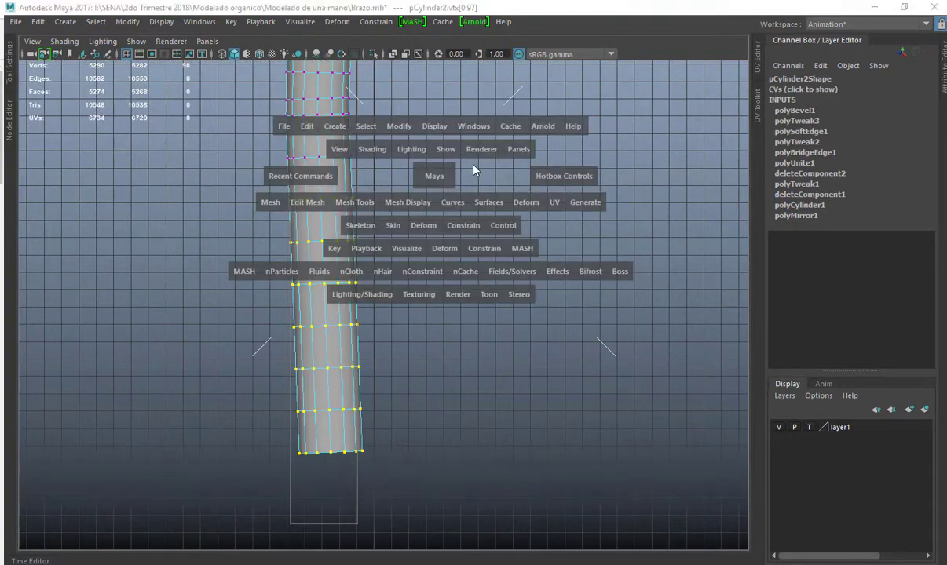
pyautogui.press('space')
pyautogui.scroll(3, 416, 284)
pyautogui.keyDown('alt'); pyautogui.moveTo(372, 324); pyautogui.dragTo(478, 327); pyautogui.keyUp('alt')
pyautogui.scroll(-3, 452, 307)
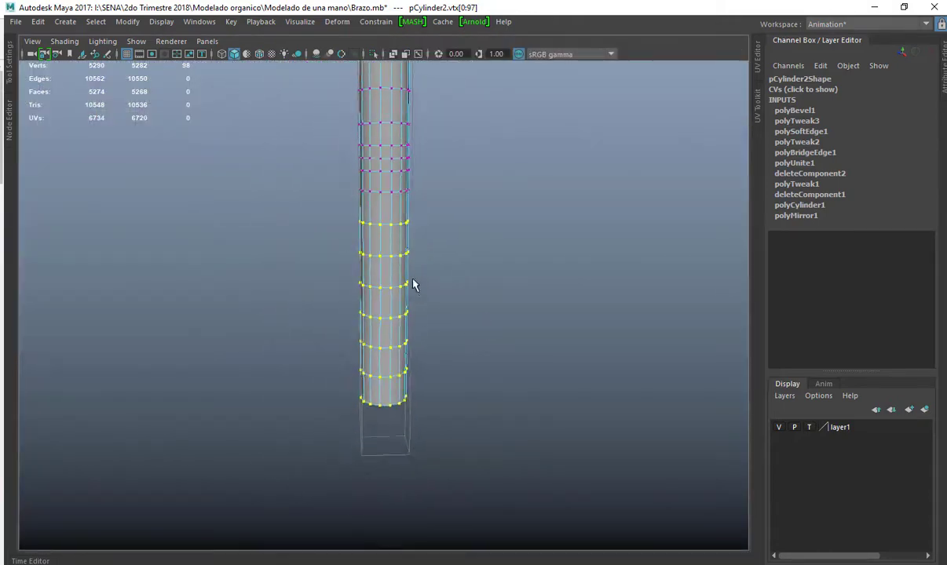
pyautogui.keyDown('alt'); pyautogui.moveTo(415, 283); pyautogui.dragTo(399, 305); pyautogui.keyUp('alt')
pyautogui.press('space')
pyautogui.press('space')
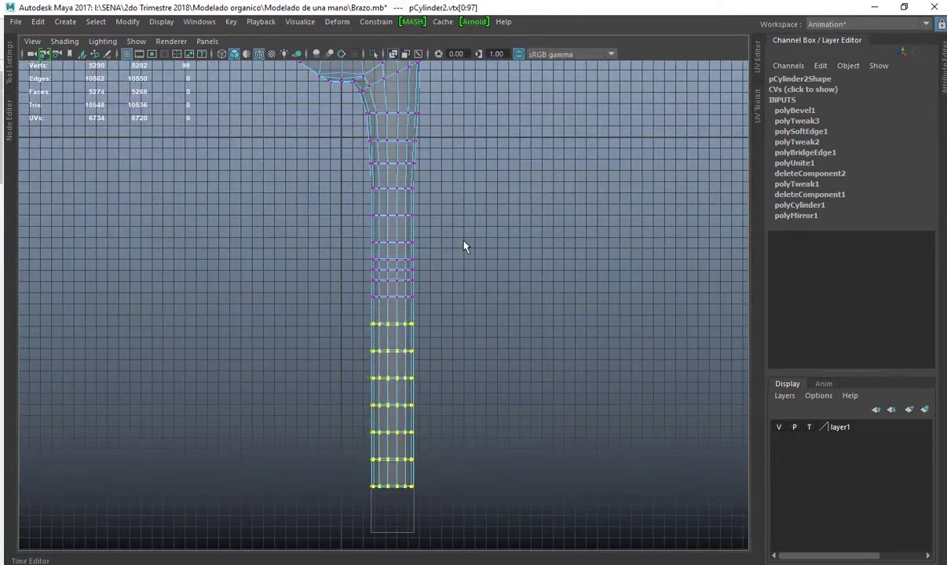
pyautogui.press('space')
pyautogui.press('space')
pyautogui.keyDown('alt'); pyautogui.moveTo(407, 265); pyautogui.dragTo(407, 226, button='middle'); pyautogui.keyUp('alt')
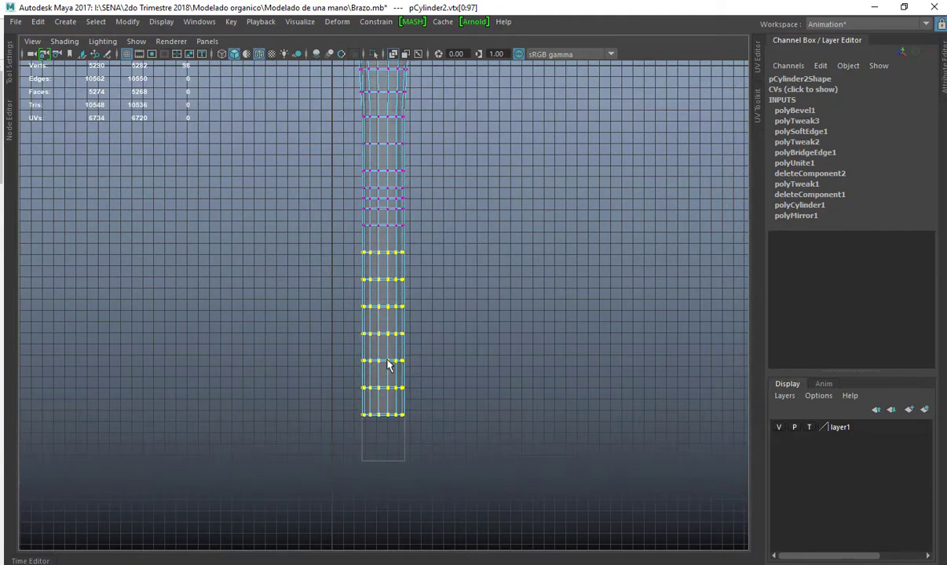
pyautogui.keyDown('alt'); pyautogui.moveTo(387, 363); pyautogui.dragTo(380, 378, button='middle'); pyautogui.keyUp('alt')
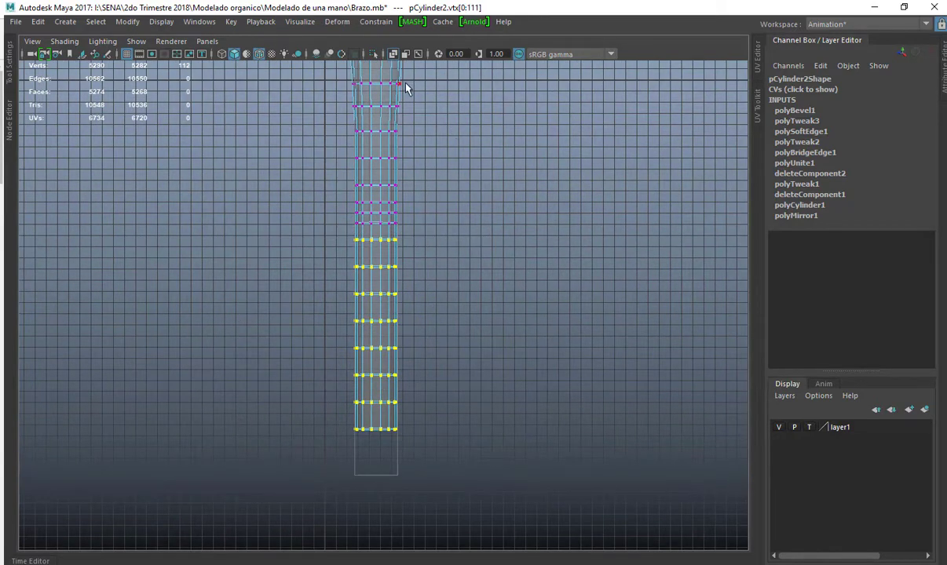
# Create a lattice deformer around the selected lower-leg vertices, and show it in the perspective view.
pyautogui.click(336, 22)
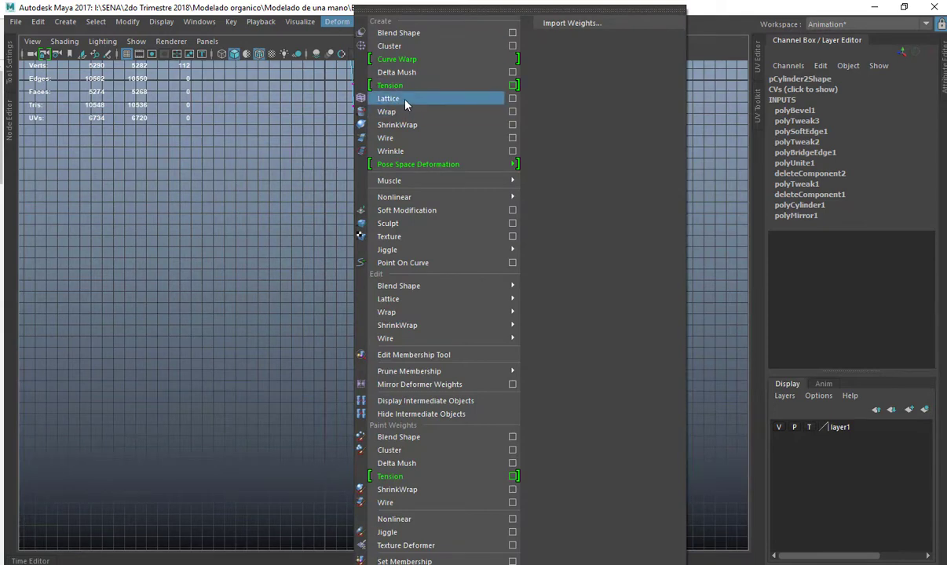
pyautogui.press('Escape')
pyautogui.press('space')
pyautogui.press('space')
pyautogui.keyDown('alt'); pyautogui.moveTo(577, 182); pyautogui.dragTo(726, 273); pyautogui.keyUp('alt')
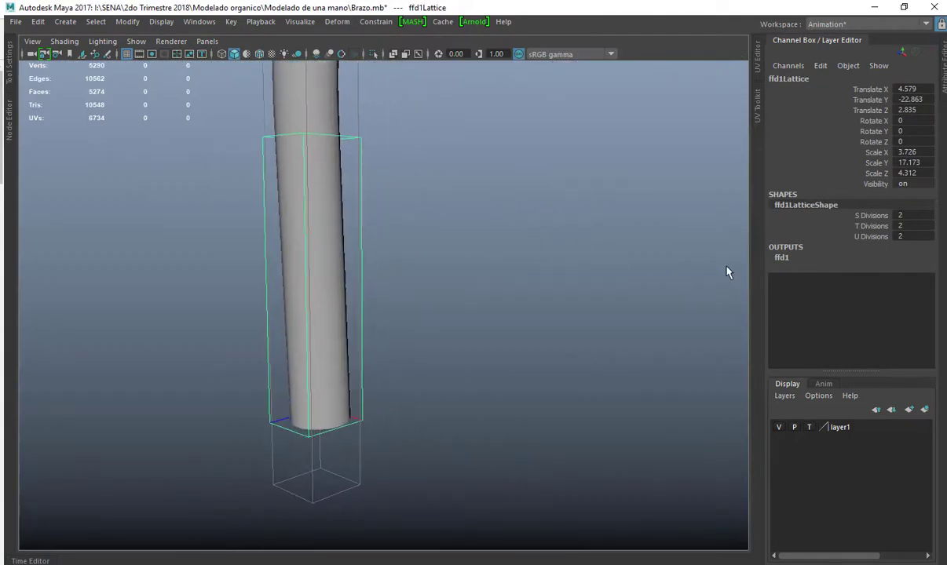
# Set the lower-leg lattice's T Divisions to 5.
pyautogui.click(880, 216)
pyautogui.click(876, 226)
pyautogui.moveTo(537, 237); pyautogui.dragTo(583, 250, button='middle')
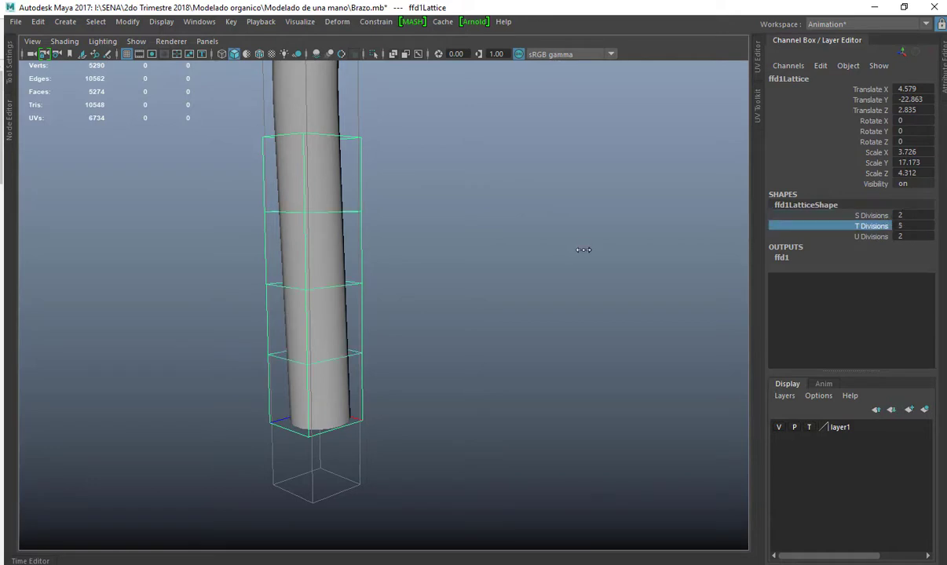
# Set the lower-leg lattice's S Divisions and U Divisions to 3.
pyautogui.click(883, 216)
pyautogui.keyDown('ctrl'); pyautogui.click(875, 237); pyautogui.keyUp('ctrl')
pyautogui.moveTo(614, 266); pyautogui.dragTo(630, 266, button='middle')
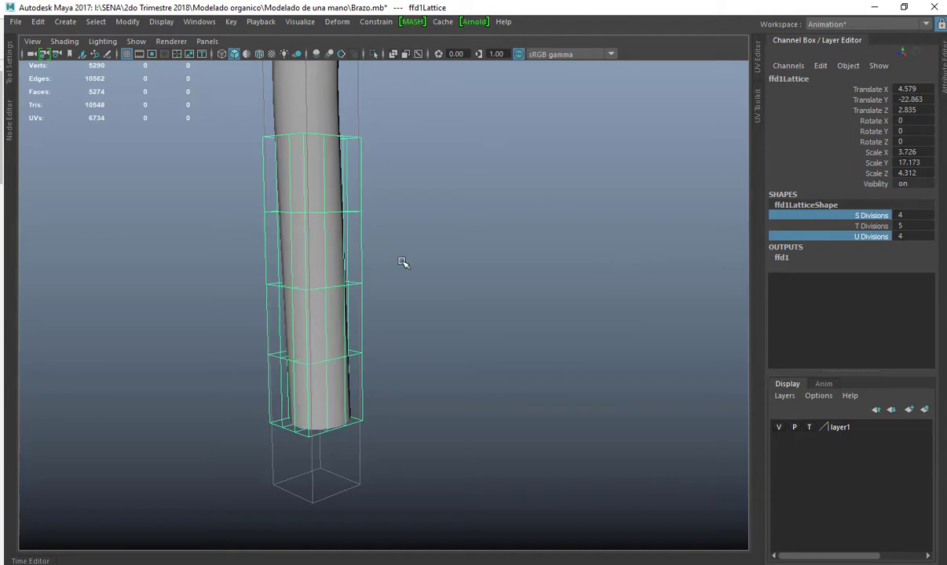
pyautogui.moveTo(518, 239); pyautogui.dragTo(378, 216, button='middle')
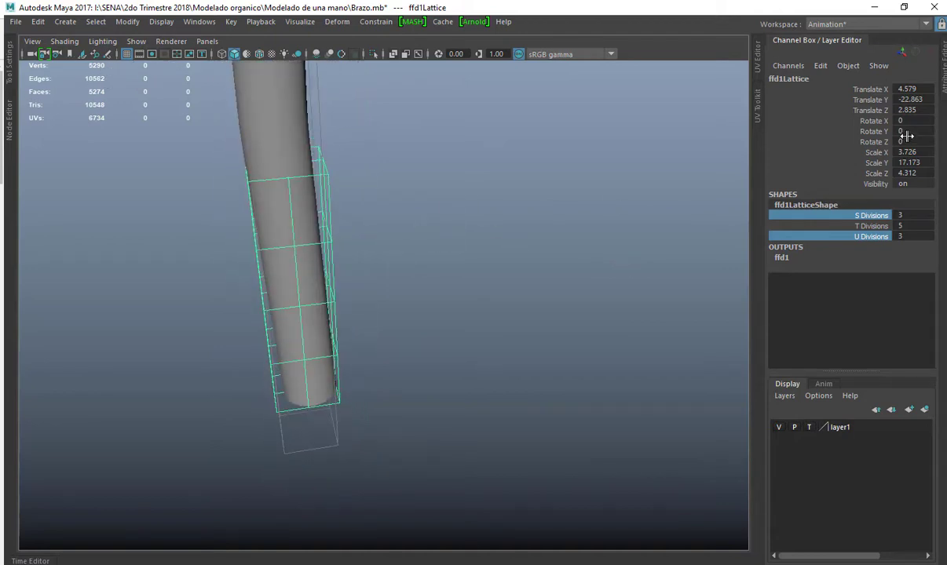
# Open the ffd1 deformer's attributes and turn off its Local option.
pyautogui.click(943, 69)
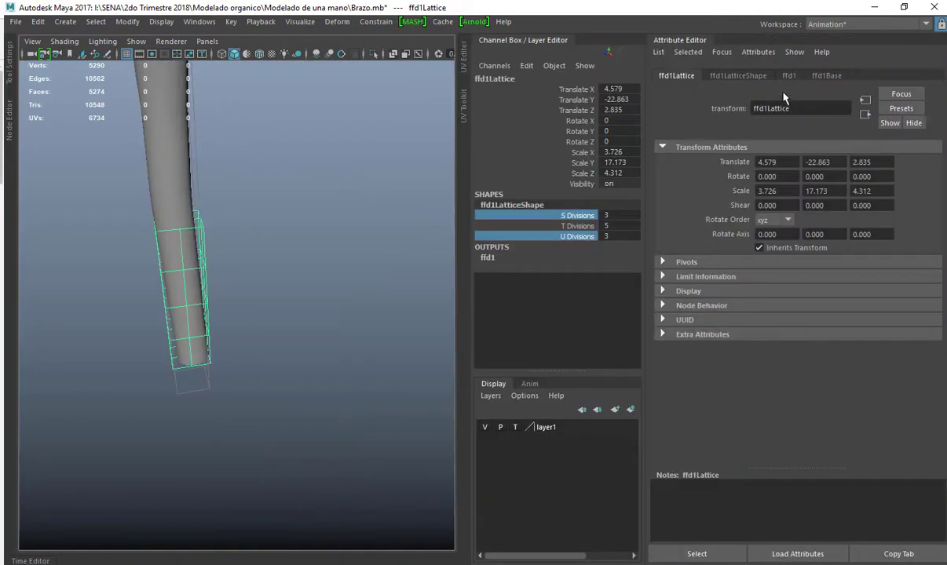
pyautogui.click(789, 76)
pyautogui.click(771, 161)
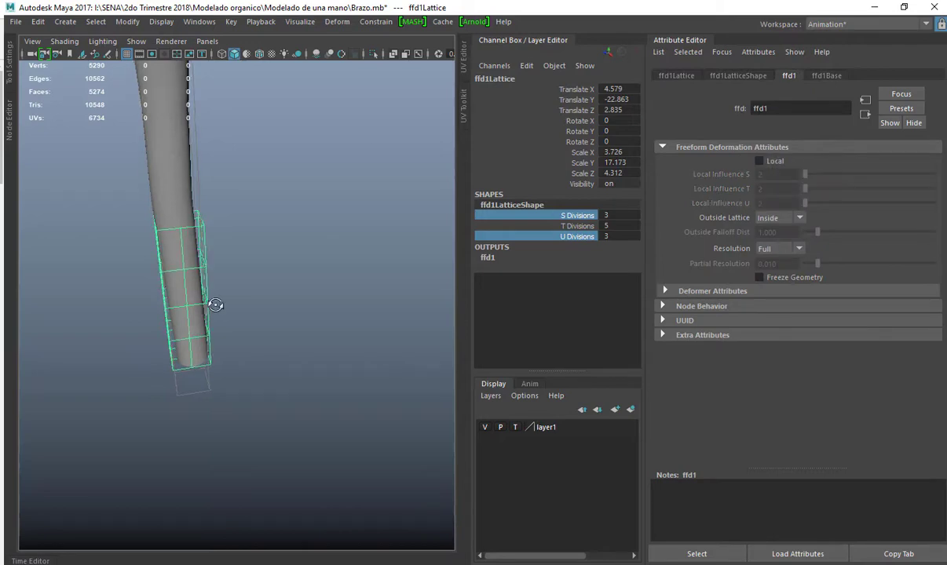
# Scale in the lattice's lowest row of points at the ankle, and shift that row slightly forward in the side view.
pyautogui.keyDown('alt'); pyautogui.moveTo(212, 300); pyautogui.dragTo(331, 278); pyautogui.keyUp('alt')
pyautogui.moveTo(216, 355); pyautogui.dragTo(155, 370, button='right')
pyautogui.press('space')
pyautogui.press('space')
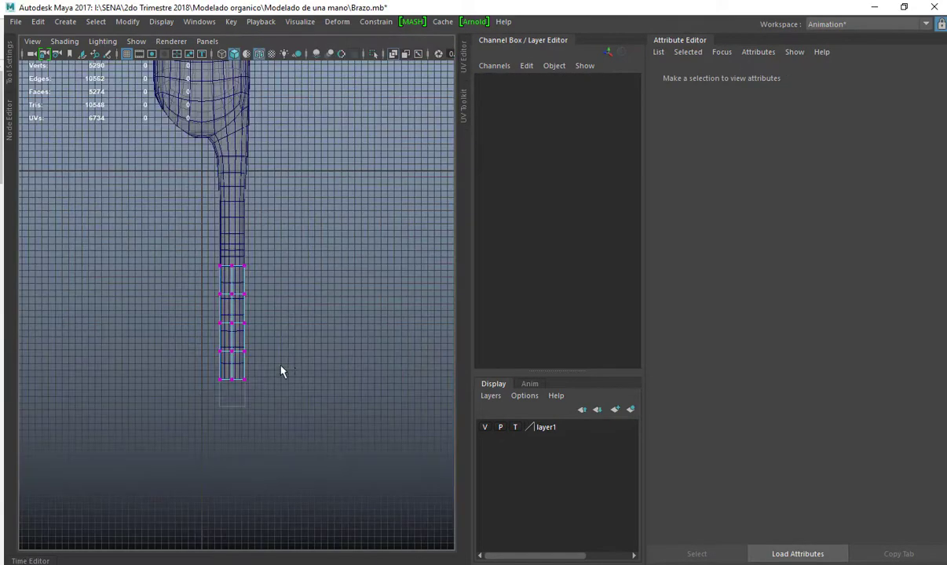
pyautogui.press('f')
pyautogui.moveTo(171, 458); pyautogui.dragTo(314, 389)
pyautogui.press('w')
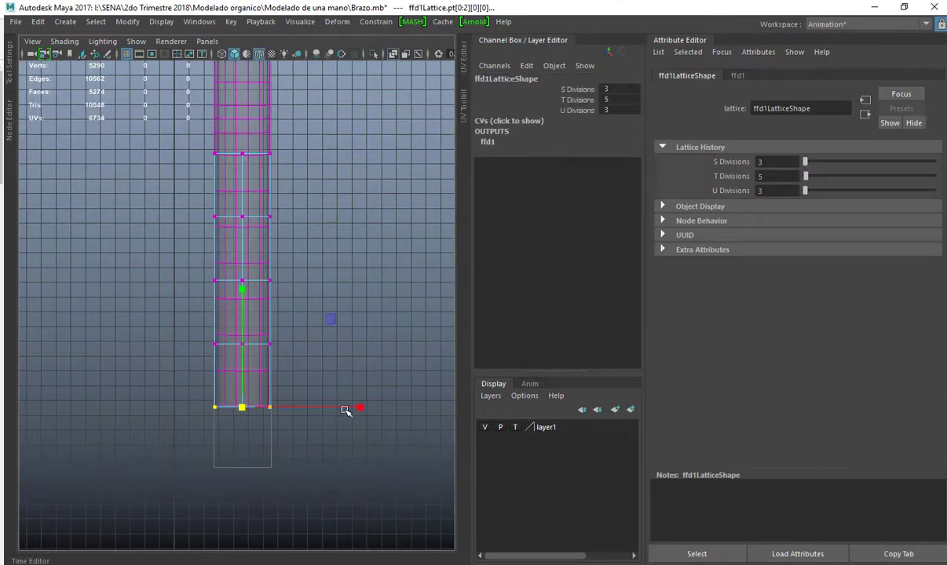
pyautogui.moveTo(246, 408); pyautogui.dragTo(243, 408)
pyautogui.press('space')
pyautogui.press('space')
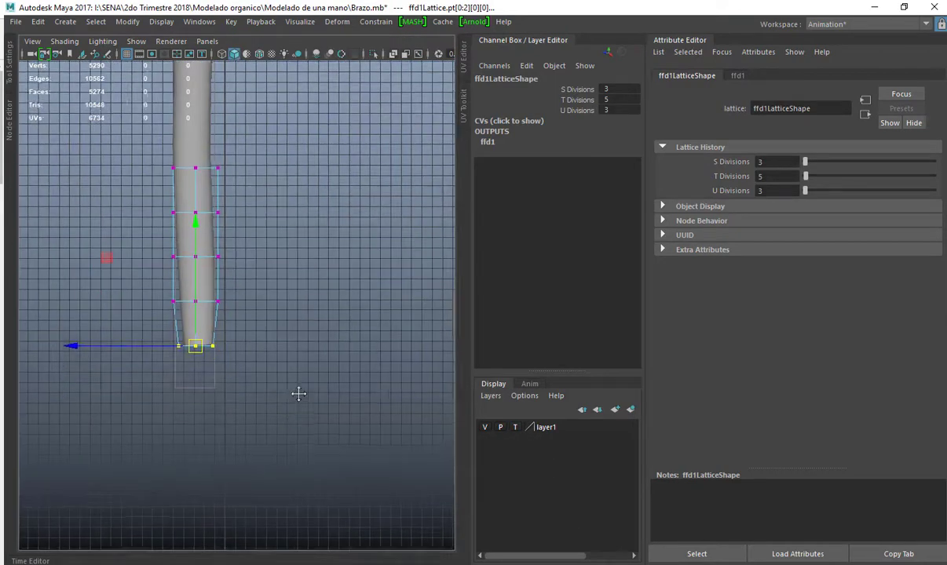
pyautogui.press('f')
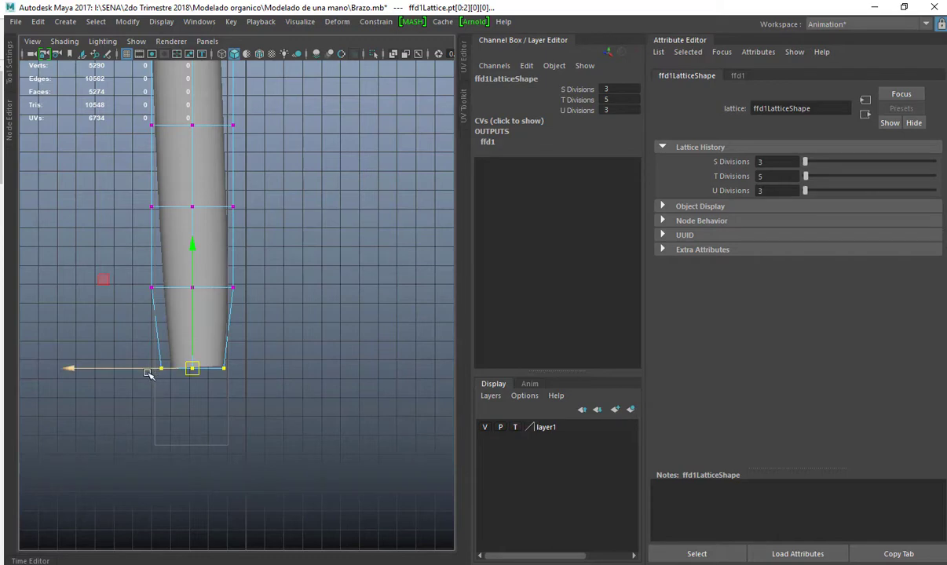
pyautogui.moveTo(146, 368); pyautogui.dragTo(143, 369)
# Shape the calf in the side view by pulling the second- and third-row rear lattice points outward and the fourth-row rear point inward.
pyautogui.scroll(-1, 197, 287)
pyautogui.keyDown('alt'); pyautogui.moveTo(208, 272); pyautogui.dragTo(228, 379, button='middle'); pyautogui.keyUp('alt')
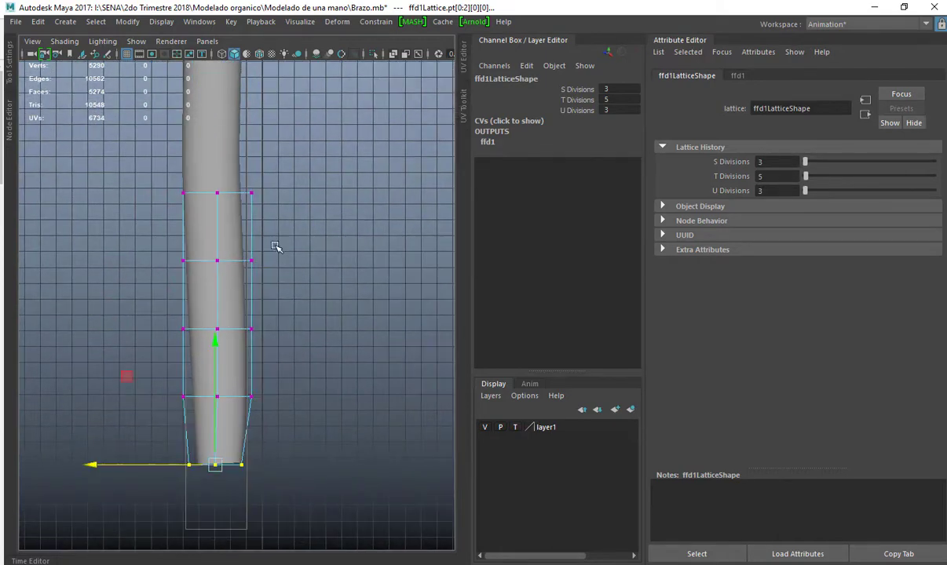
pyautogui.moveTo(278, 270)
pyautogui.mouseDown()
pyautogui.moveTo(271, 262)
pyautogui.moveTo(279, 258)
pyautogui.mouseUp()
pyautogui.moveTo(265, 335); pyautogui.dragTo(263, 298)
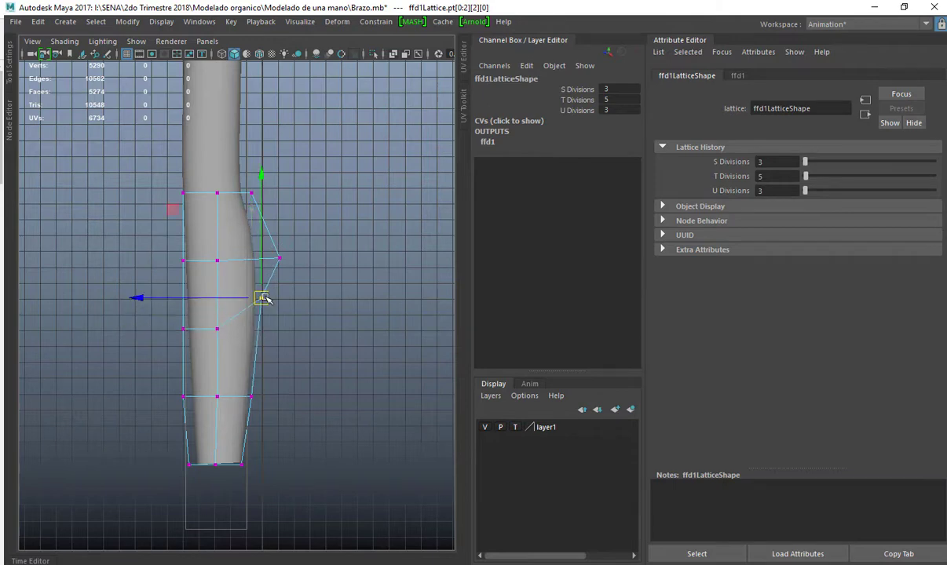
pyautogui.scroll(3, 248, 308)
pyautogui.keyDown('alt'); pyautogui.moveTo(252, 369); pyautogui.dragTo(258, 293, button='middle'); pyautogui.keyUp('alt')
pyautogui.moveTo(262, 412); pyautogui.dragTo(254, 390)
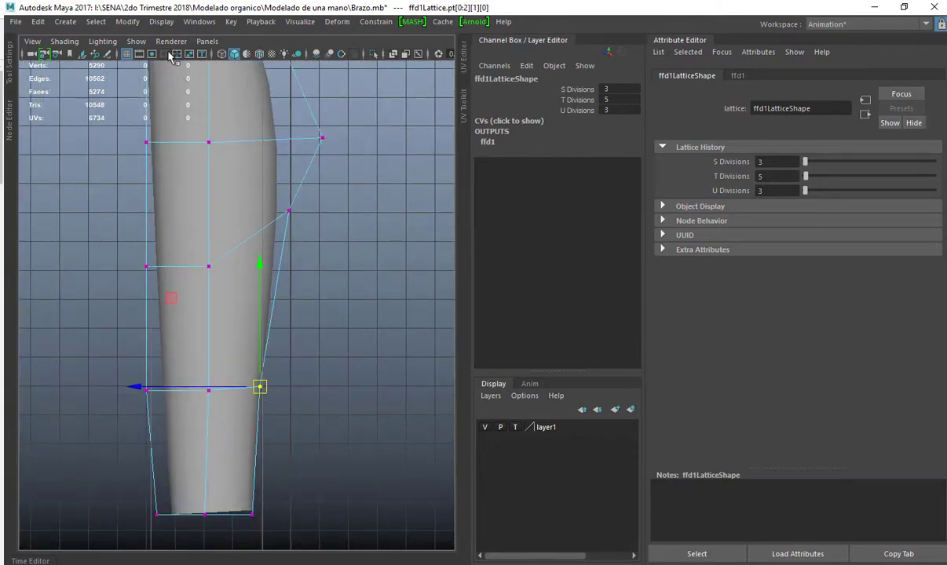
# Show the wireframe over the shading, pull the second-row rear lattice point farther back, and move the fourth-row rear point farther in.
pyautogui.click(258, 54)
pyautogui.scroll(-1, 304, 189)
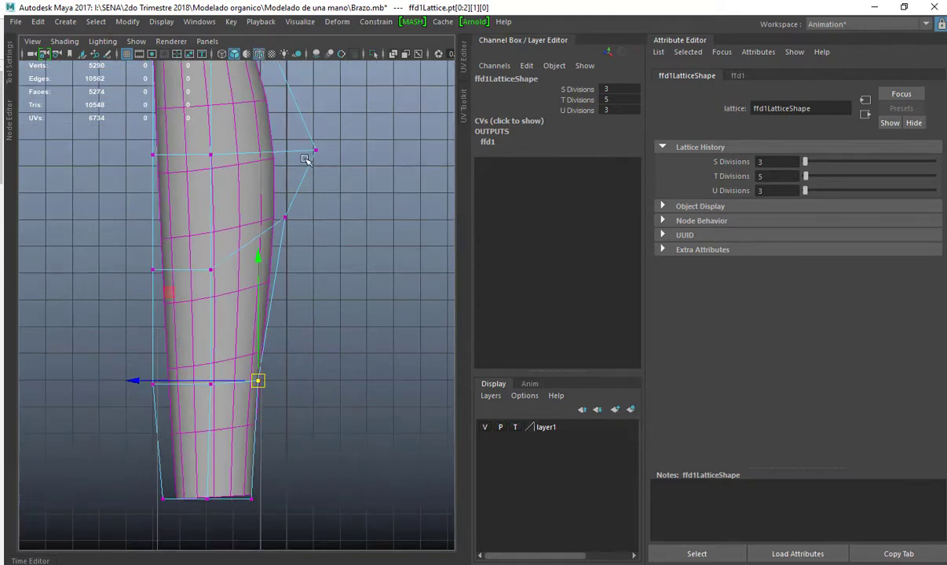
pyautogui.click(313, 150)
pyautogui.moveTo(313, 150); pyautogui.dragTo(343, 166)
pyautogui.click(259, 383)
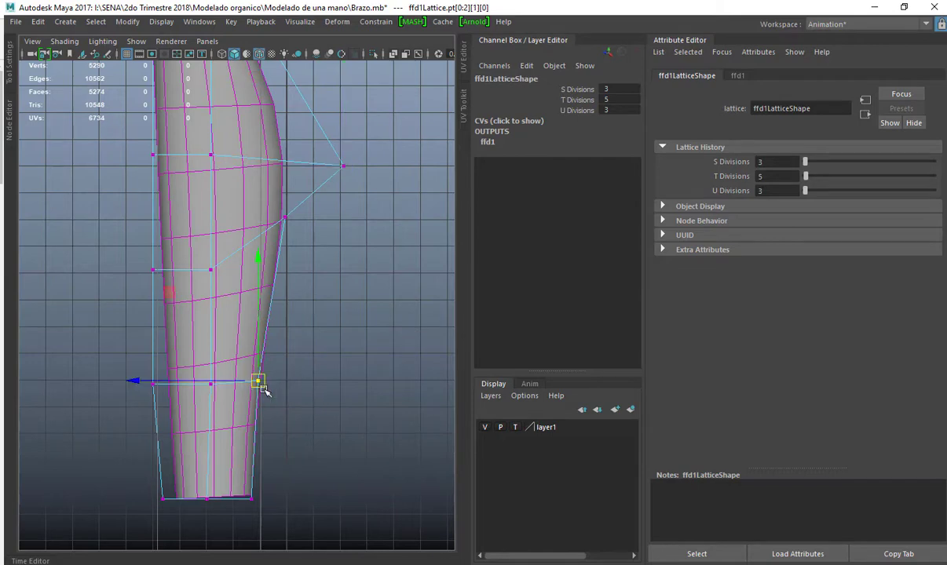
pyautogui.moveTo(264, 391); pyautogui.dragTo(255, 390)
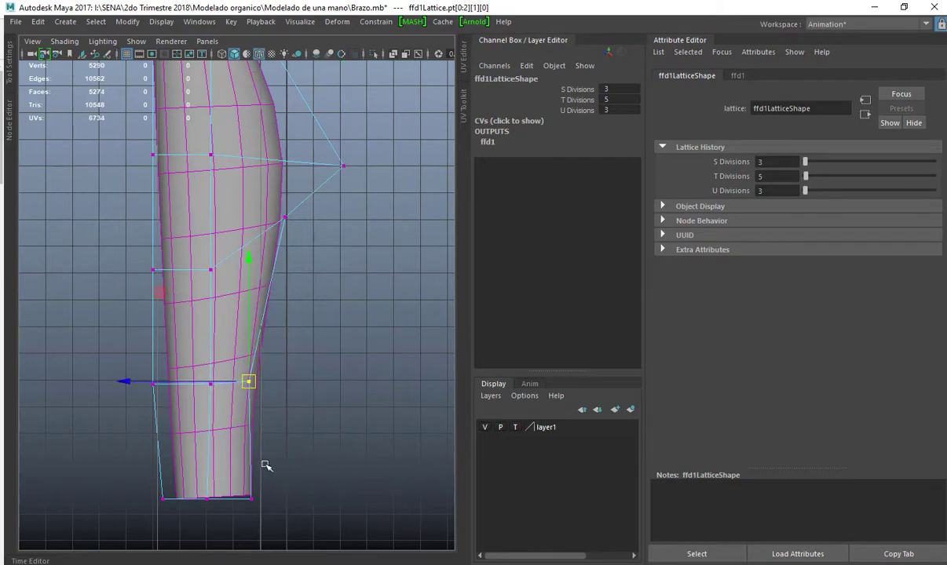
# Move the fourth-row middle and lowest front lattice points slightly forward, and raise the second-row rear points in the side view.
pyautogui.click(211, 383)
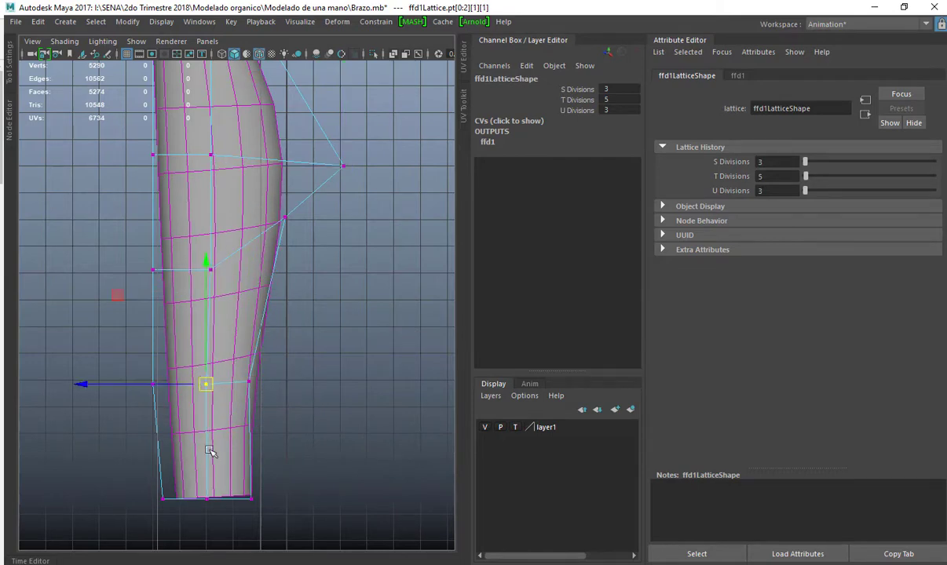
pyautogui.moveTo(168, 501); pyautogui.dragTo(132, 500)
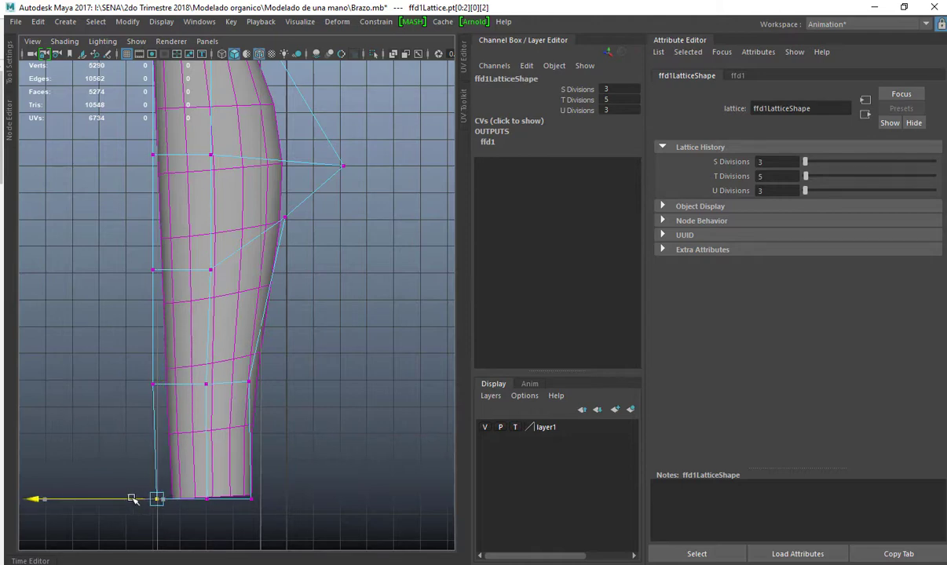
pyautogui.keyDown('alt'); pyautogui.moveTo(189, 352); pyautogui.dragTo(212, 455, button='middle'); pyautogui.keyUp('alt')
pyautogui.keyDown('alt'); pyautogui.moveTo(260, 186); pyautogui.dragTo(260, 252, button='middle'); pyautogui.keyUp('alt')
pyautogui.moveTo(188, 200)
pyautogui.mouseDown()
pyautogui.moveTo(160, 229)
pyautogui.moveTo(180, 210)
pyautogui.mouseUp()
pyautogui.moveTo(372, 336)
pyautogui.mouseDown()
pyautogui.moveTo(382, 349)
pyautogui.moveTo(370, 317)
pyautogui.mouseUp()
pyautogui.scroll(-2, 351, 308)
pyautogui.keyDown('alt'); pyautogui.moveTo(275, 434); pyautogui.dragTo(272, 328, button='middle'); pyautogui.keyUp('alt')
# Narrow the second-lowest row of lattice points in the front view.
pyautogui.press('space')
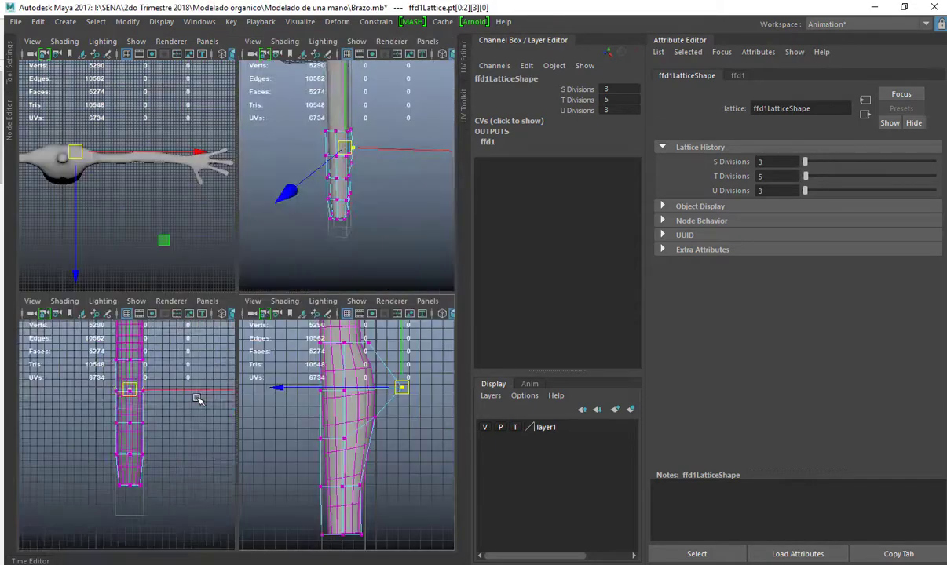
pyautogui.press('space')
pyautogui.moveTo(317, 333); pyautogui.dragTo(198, 351)
pyautogui.scroll(2, 236, 305)
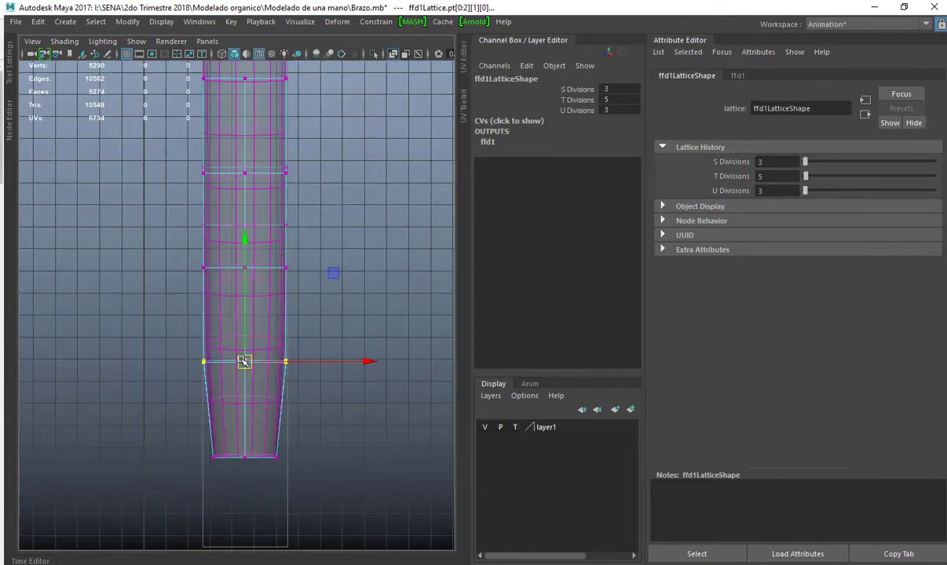
pyautogui.moveTo(160, 316); pyautogui.dragTo(234, 362)
# Widen the calf in the front view by moving the second- and third-row lattice points outward on both sides.
pyautogui.keyDown('alt'); pyautogui.moveTo(294, 182); pyautogui.dragTo(298, 260, button='middle'); pyautogui.keyUp('alt')
pyautogui.moveTo(273, 221); pyautogui.dragTo(307, 243)
pyautogui.moveTo(285, 308); pyautogui.dragTo(321, 351)
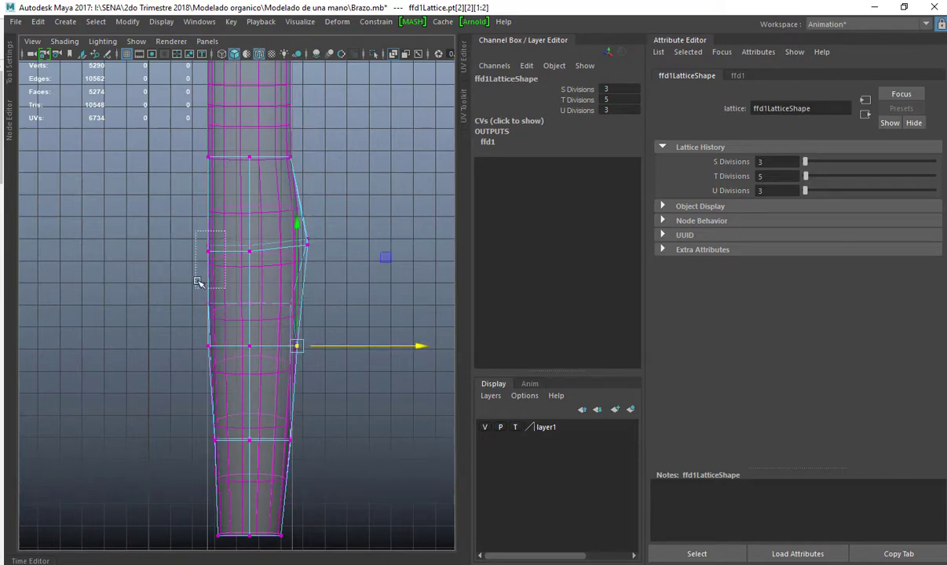
pyautogui.click(209, 252)
pyautogui.moveTo(207, 252); pyautogui.dragTo(199, 259)
pyautogui.moveTo(223, 311); pyautogui.dragTo(203, 336)
pyautogui.moveTo(206, 425)
pyautogui.mouseDown()
pyautogui.moveTo(227, 451)
pyautogui.moveTo(219, 439)
pyautogui.mouseUp()
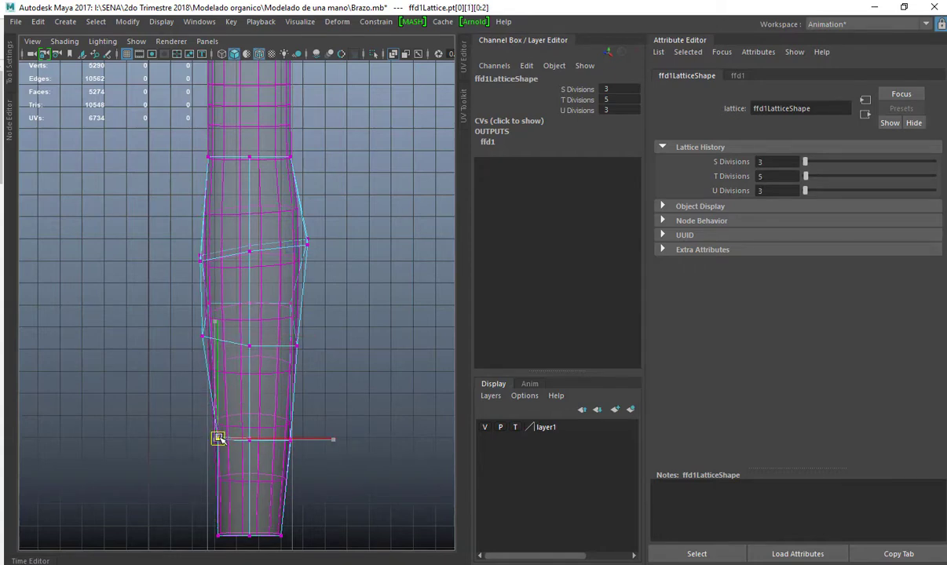
# Turn off X-ray display, push the second-row side lattice points farther outward, and adjust the inner third-row points.
pyautogui.click(393, 54)
pyautogui.moveTo(296, 220); pyautogui.dragTo(333, 239)
pyautogui.moveTo(164, 212); pyautogui.dragTo(195, 276)
pyautogui.moveTo(183, 320); pyautogui.dragTo(201, 334)
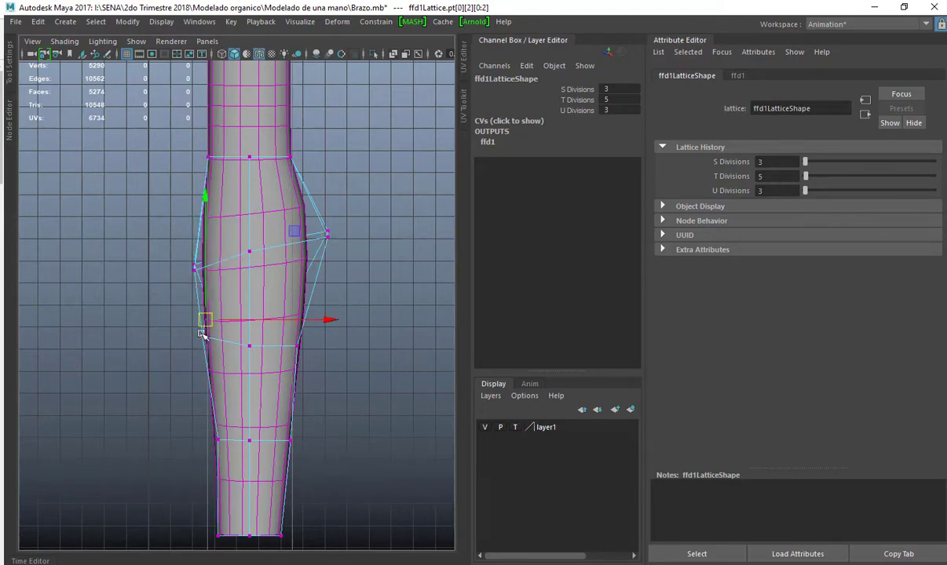
pyautogui.click(196, 361)
# Delete the construction history of the character's body and leg mesh to bake in the lattice deformation.
pyautogui.press('space')
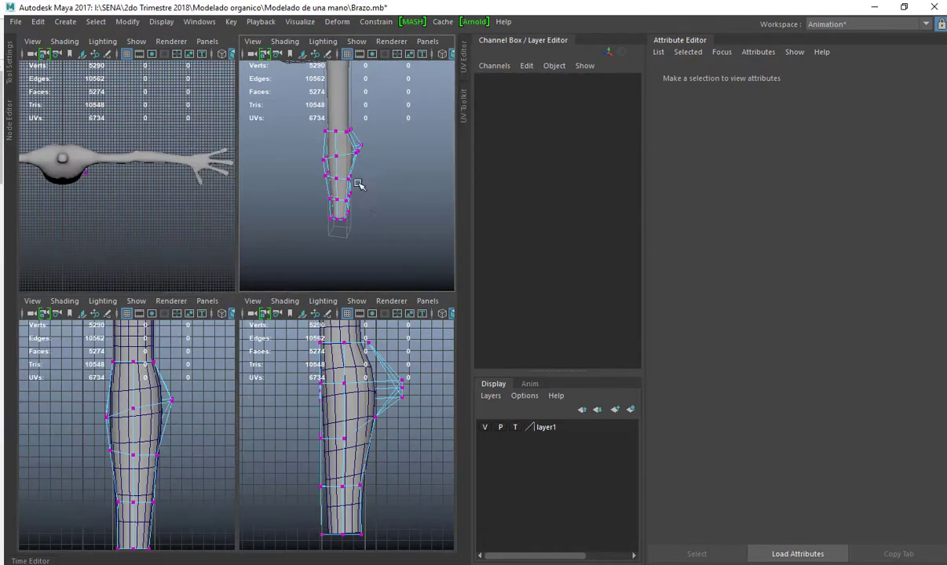
pyautogui.press('space')
pyautogui.keyDown('alt'); pyautogui.moveTo(313, 213); pyautogui.dragTo(334, 272); pyautogui.keyUp('alt')
pyautogui.scroll(5, 393, 294)
pyautogui.scroll(-7, 333, 272)
pyautogui.scroll(6, 232, 296)
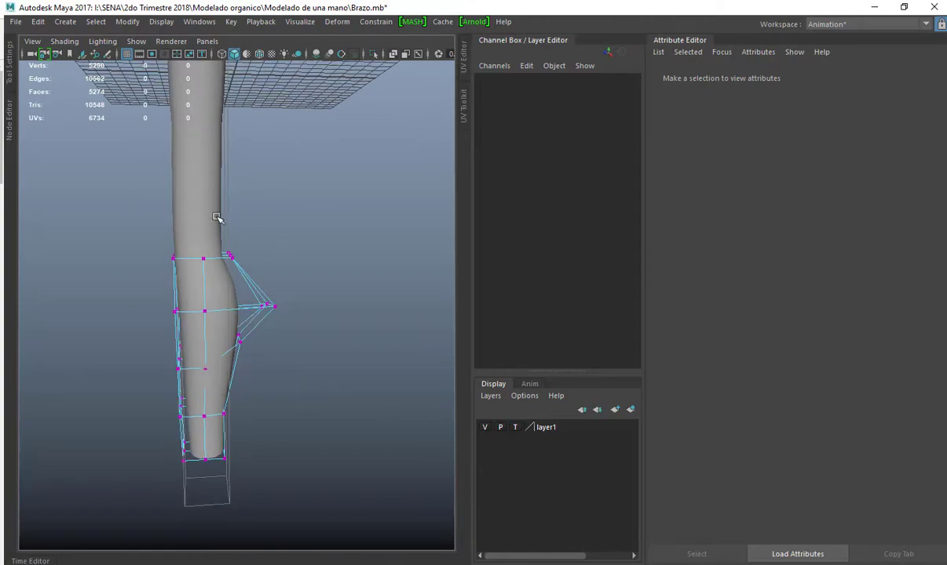
pyautogui.click(220, 301)
pyautogui.keyDown('alt'); pyautogui.moveTo(248, 296); pyautogui.dragTo(318, 254); pyautogui.keyUp('alt')
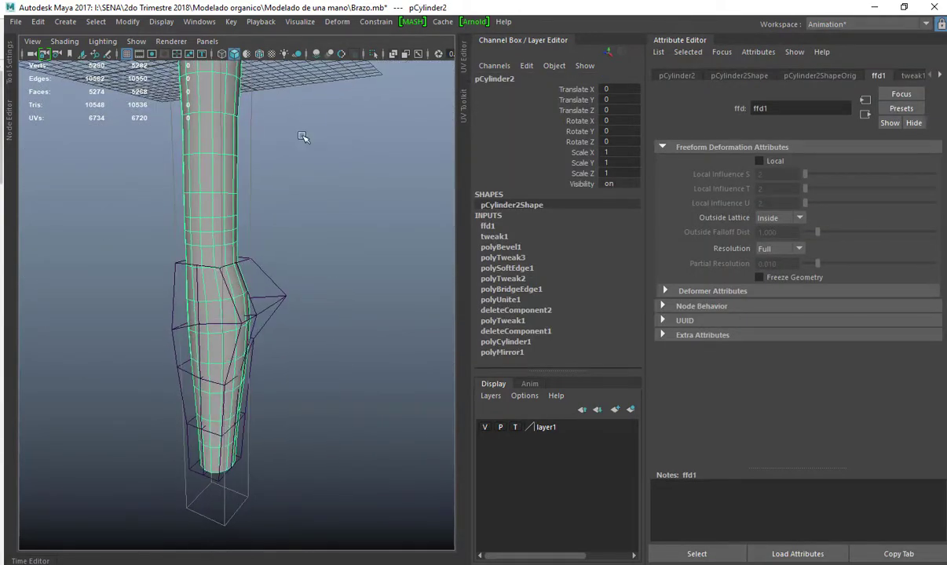
pyautogui.click(37, 21)
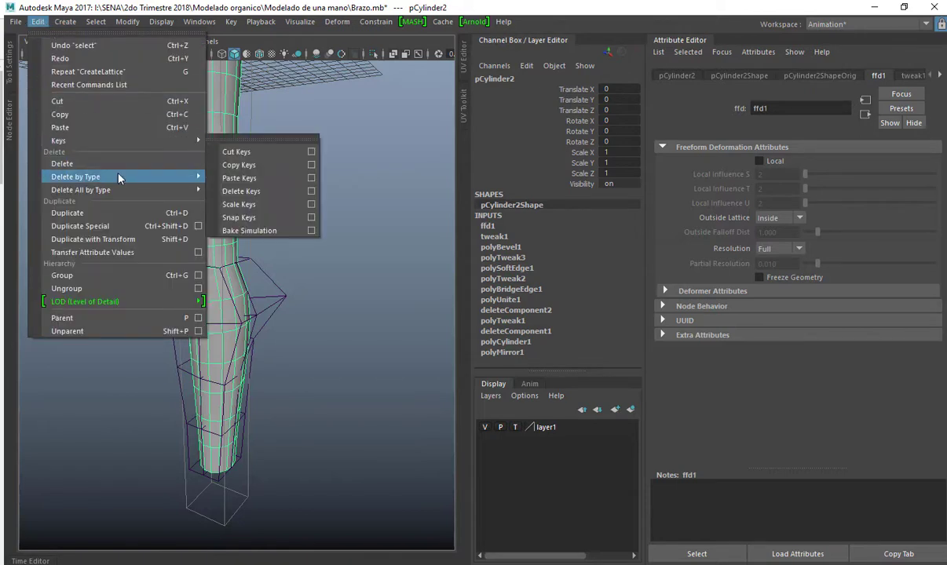
pyautogui.moveTo(110, 175)
pyautogui.click(228, 189)
pyautogui.click(355, 200)
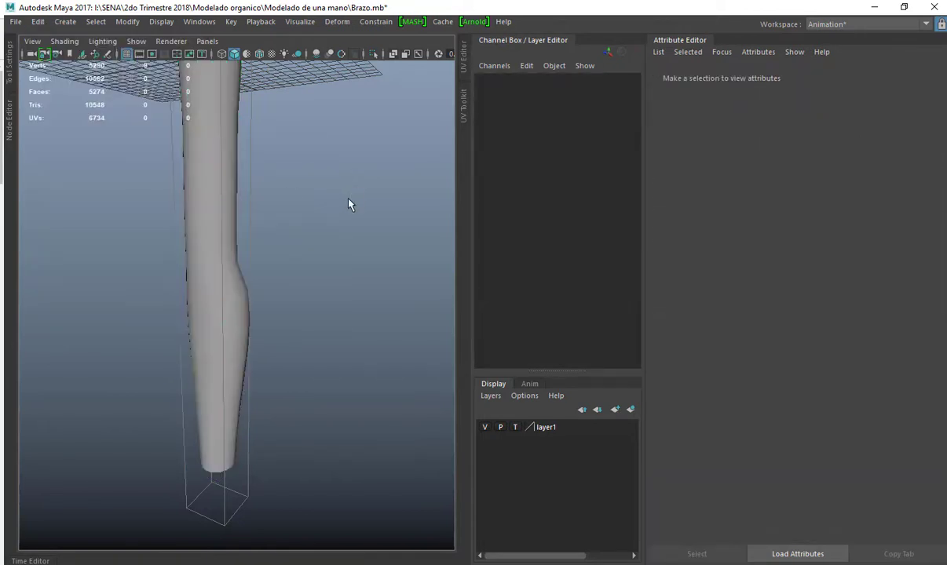
# Turn off the template display of layer1 briefly, and restore it.
pyautogui.keyDown('alt'); pyautogui.moveTo(344, 238); pyautogui.dragTo(247, 417, button='right'); pyautogui.keyUp('alt')
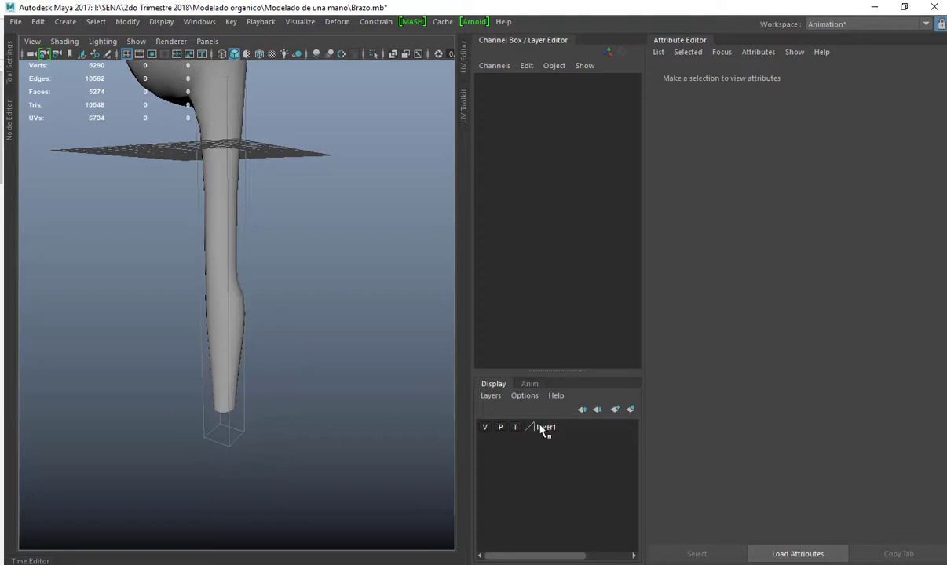
pyautogui.click(515, 427)
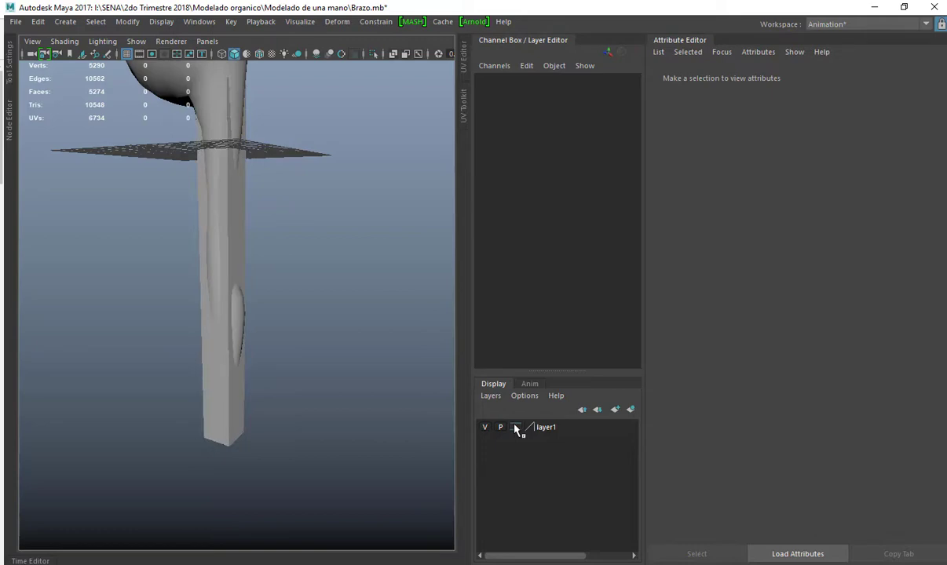
pyautogui.keyDown('alt'); pyautogui.moveTo(219, 195); pyautogui.dragTo(249, 268, button='middle'); pyautogui.keyUp('alt')
pyautogui.keyDown('alt'); pyautogui.moveTo(250, 268); pyautogui.dragTo(237, 275); pyautogui.keyUp('alt')
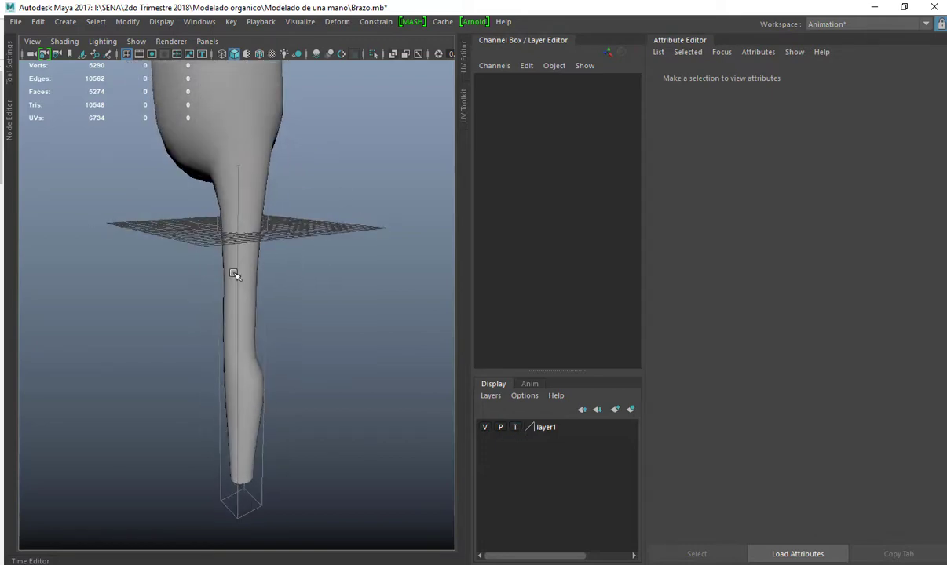
# Select the upper-leg vertices in the side view, from the hip junction loop down to just above the calf.
pyautogui.click(240, 275)
pyautogui.press('space')
pyautogui.press('space')
pyautogui.scroll(3, 271, 365)
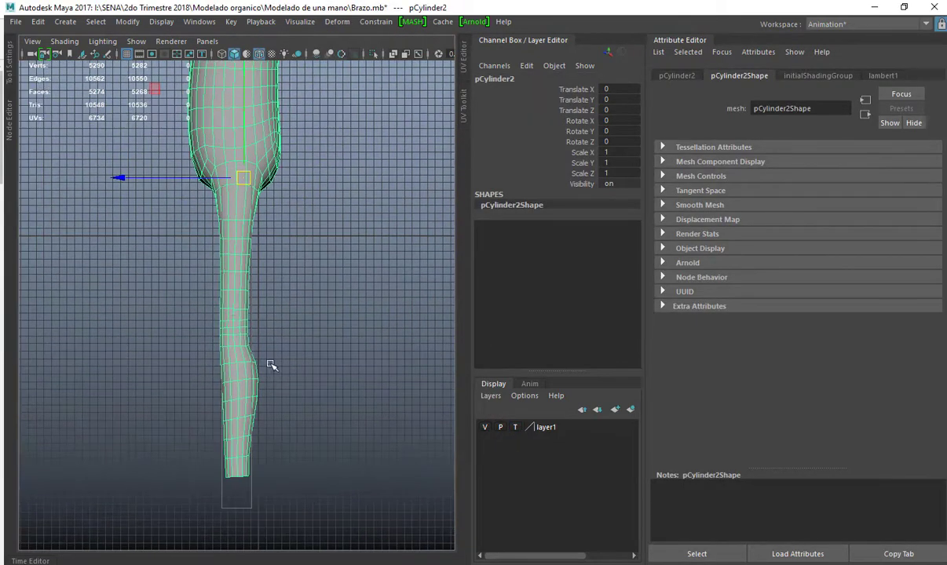
pyautogui.moveTo(228, 275); pyautogui.dragTo(176, 255, button='right')
pyautogui.moveTo(193, 212); pyautogui.dragTo(333, 339)
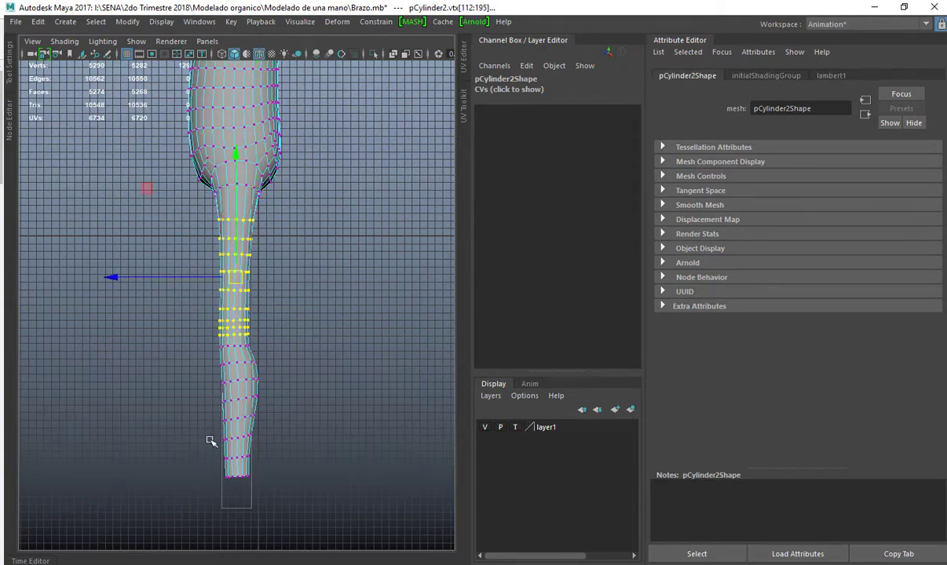
pyautogui.scroll(5, 236, 228)
pyautogui.scroll(-2, 345, 208)
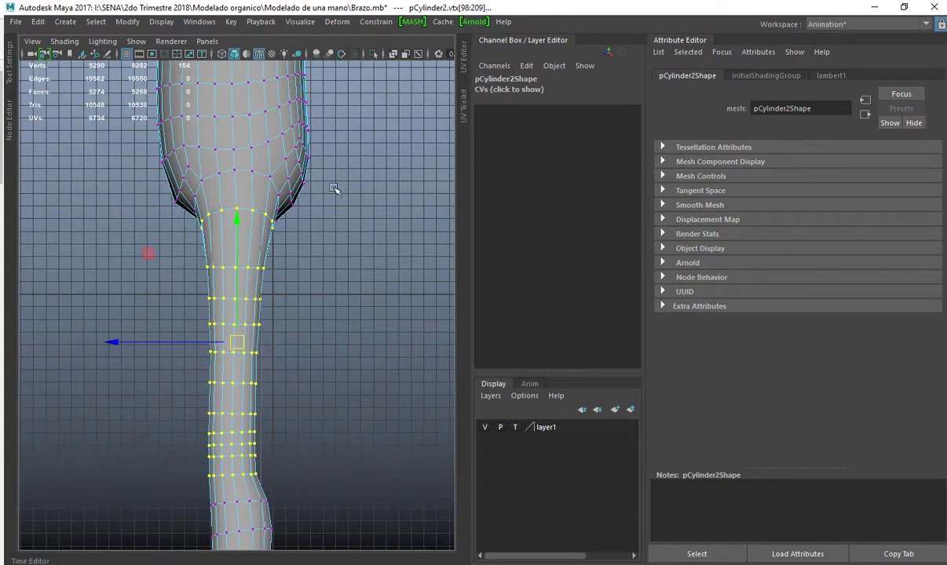
# Create a lattice deformer around the selected upper-leg vertices and show its free-form deformation settings.
pyautogui.press('space')
pyautogui.press('space')
pyautogui.keyDown('alt'); pyautogui.moveTo(359, 205); pyautogui.dragTo(222, 190); pyautogui.keyUp('alt')
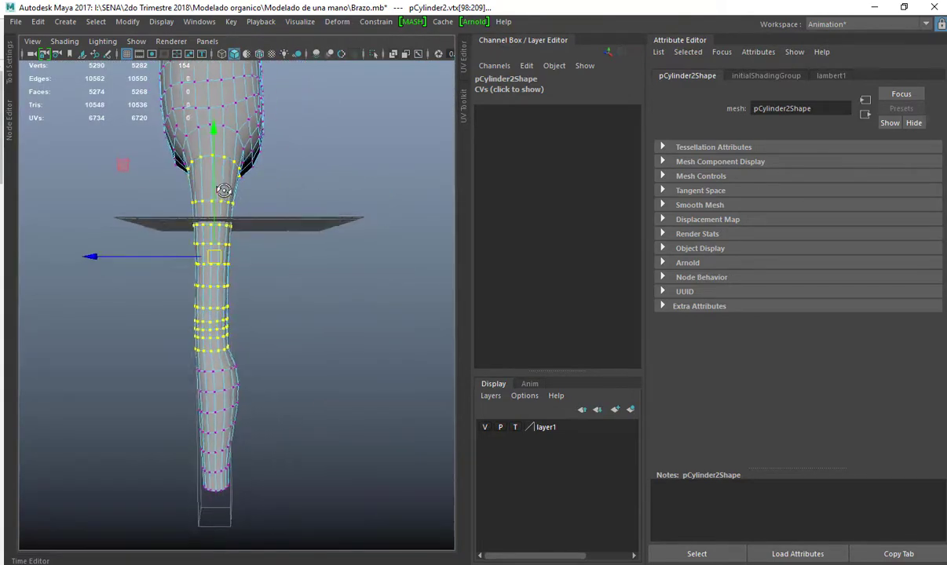
pyautogui.press('space')
pyautogui.press('space')
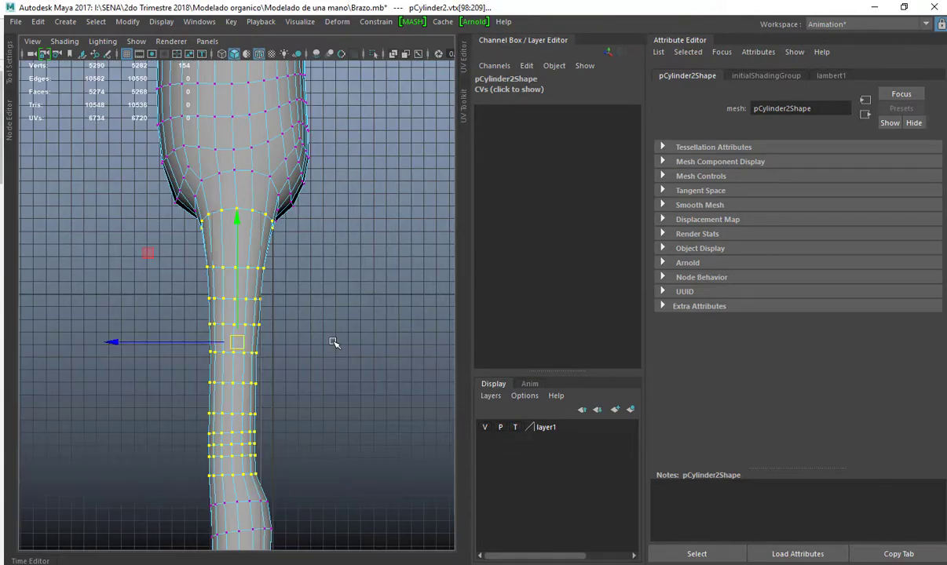
pyautogui.click(336, 21)
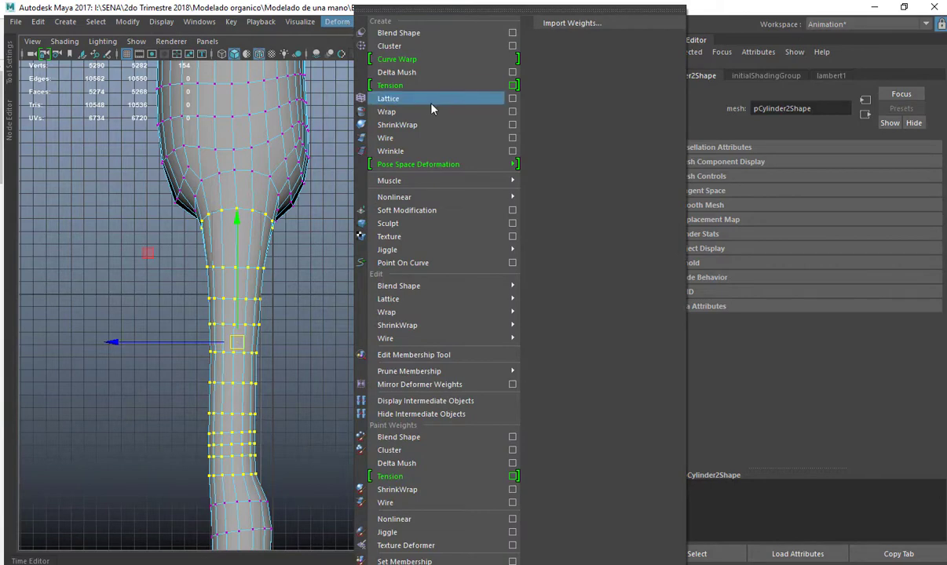
pyautogui.click(401, 93)
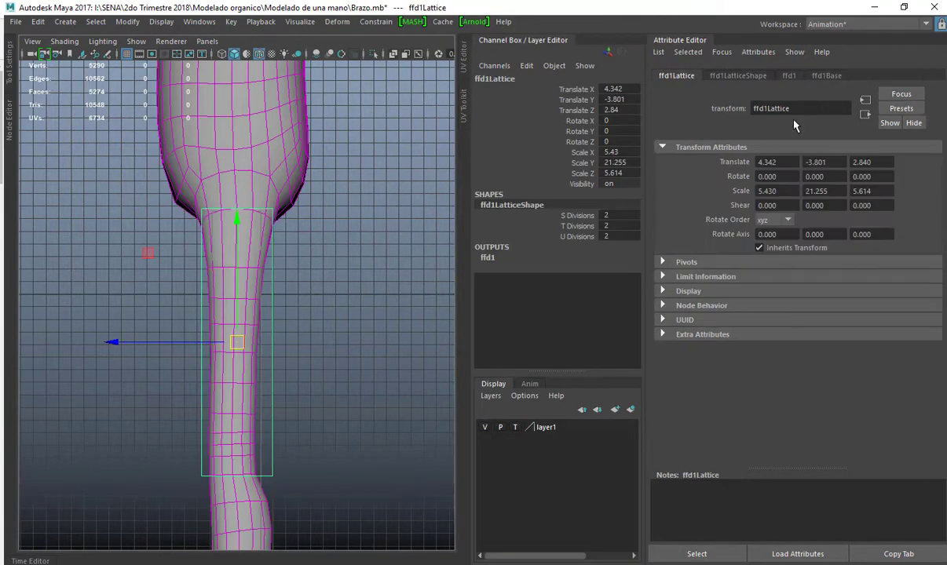
pyautogui.click(789, 75)
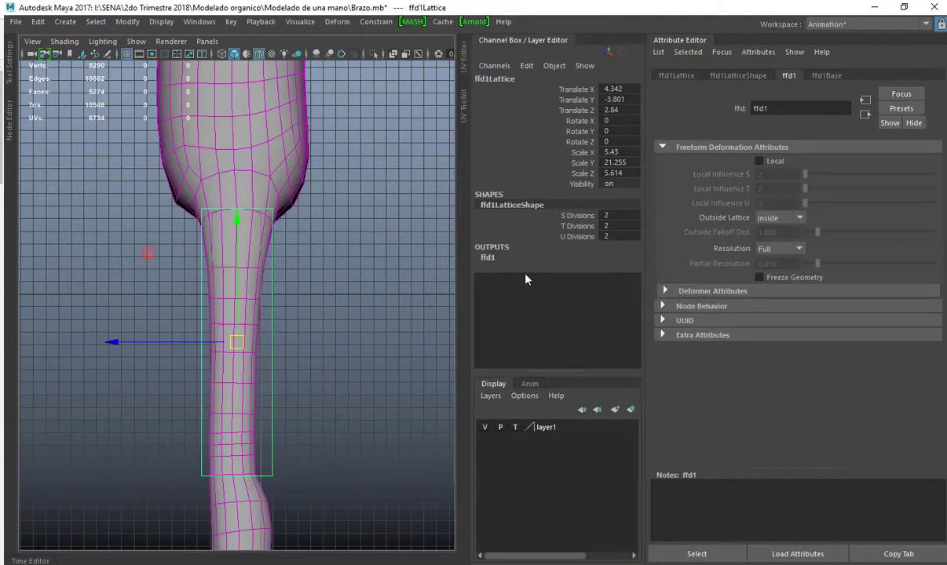
# Set the thigh lattice to 3 S divisions, 5 T divisions and 3 U divisions.
pyautogui.click(584, 226)
pyautogui.moveTo(312, 301); pyautogui.dragTo(346, 279, button='middle')
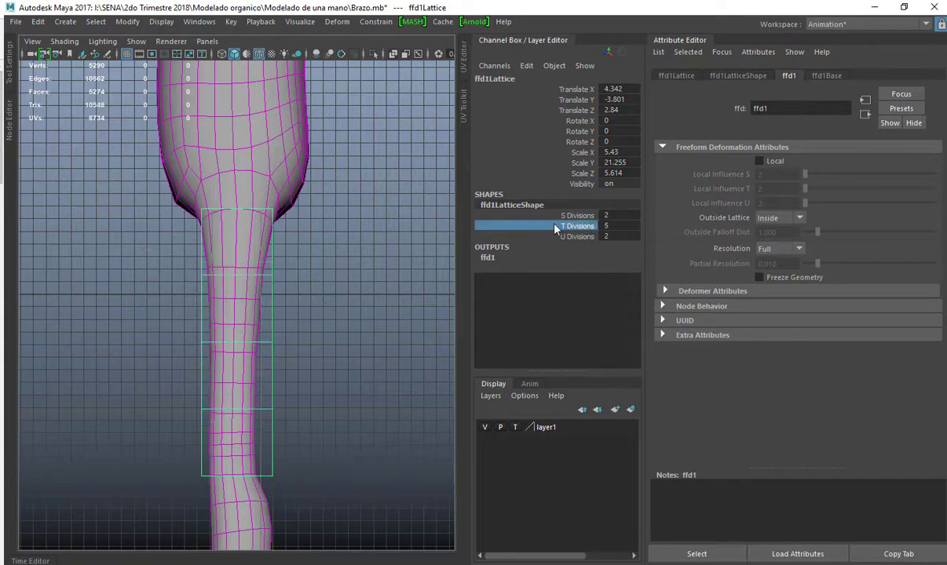
pyautogui.click(581, 215)
pyautogui.keyDown('ctrl'); pyautogui.click(577, 236); pyautogui.keyUp('ctrl')
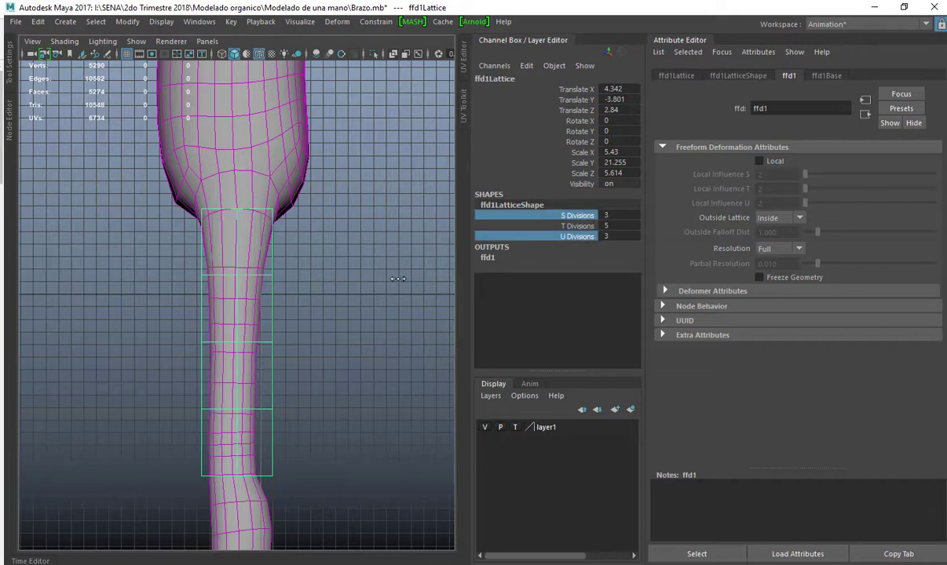
# In the side view, pull the front middle-row lattice point well forward and the one above it slightly forward.
pyautogui.moveTo(320, 297); pyautogui.dragTo(321, 295, button='right')
pyautogui.moveTo(209, 315); pyautogui.dragTo(118, 397)
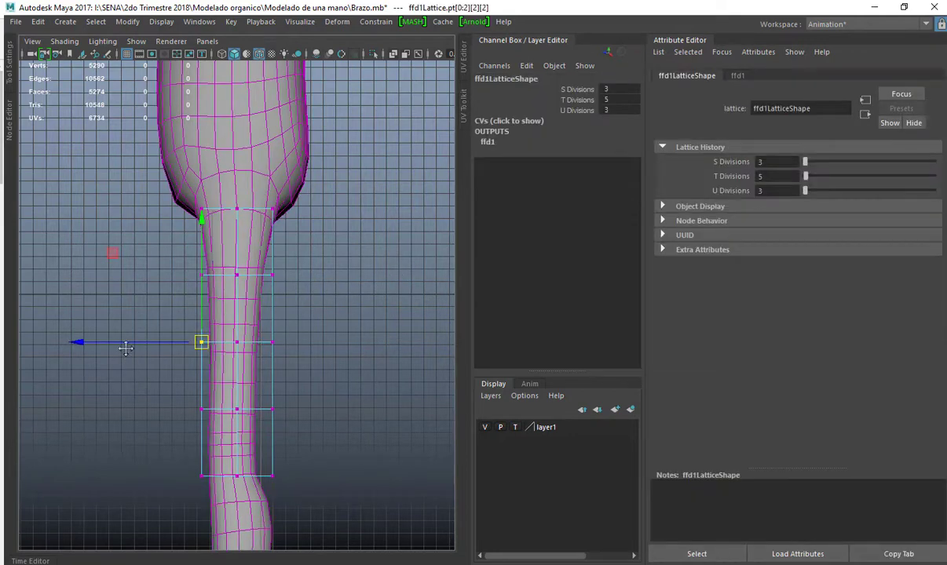
pyautogui.keyDown('alt'); pyautogui.moveTo(124, 346); pyautogui.dragTo(122, 309, button='middle'); pyautogui.keyUp('alt')
pyautogui.moveTo(168, 305); pyautogui.dragTo(138, 306)
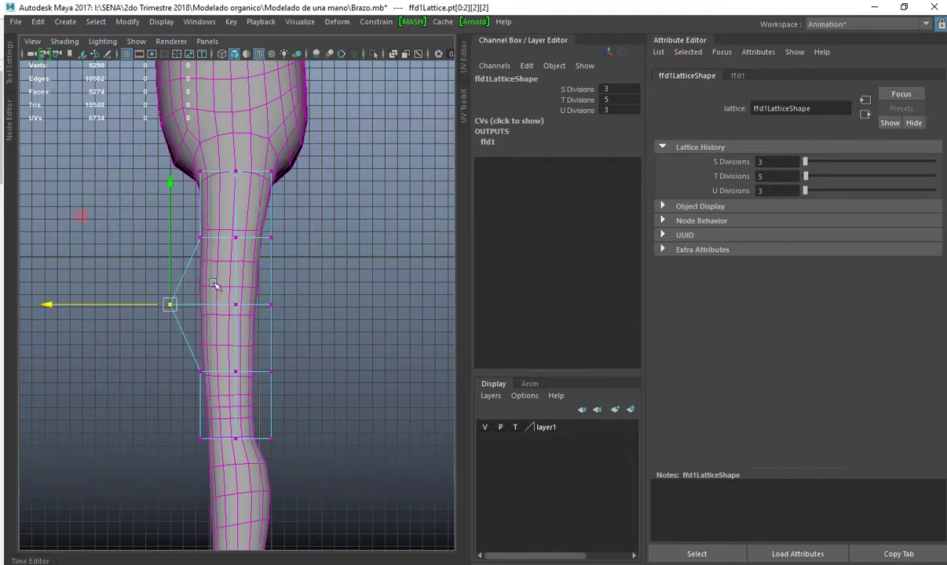
pyautogui.moveTo(217, 228); pyautogui.dragTo(185, 241)
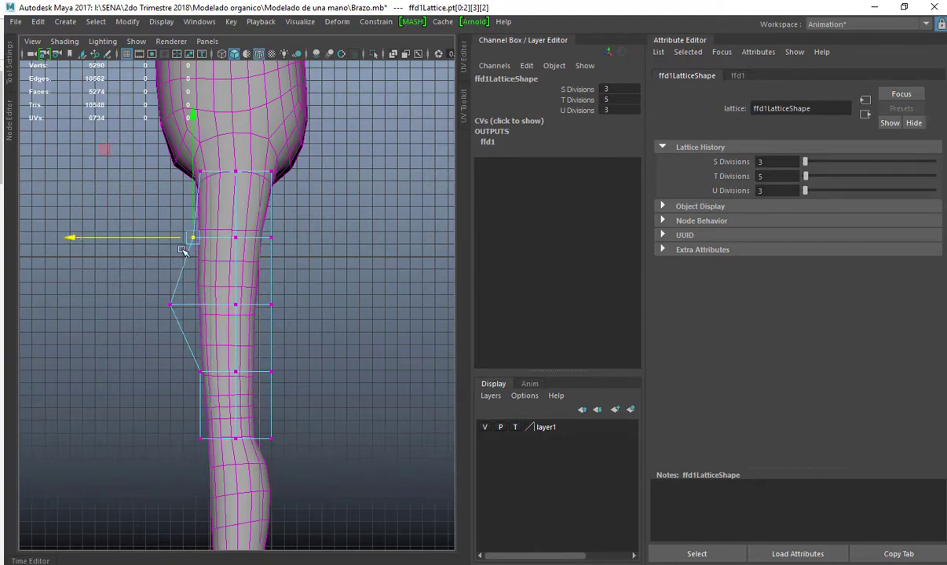
pyautogui.keyDown('alt'); pyautogui.moveTo(248, 276); pyautogui.dragTo(251, 224, button='middle'); pyautogui.keyUp('alt')
pyautogui.scroll(-3, 259, 189)
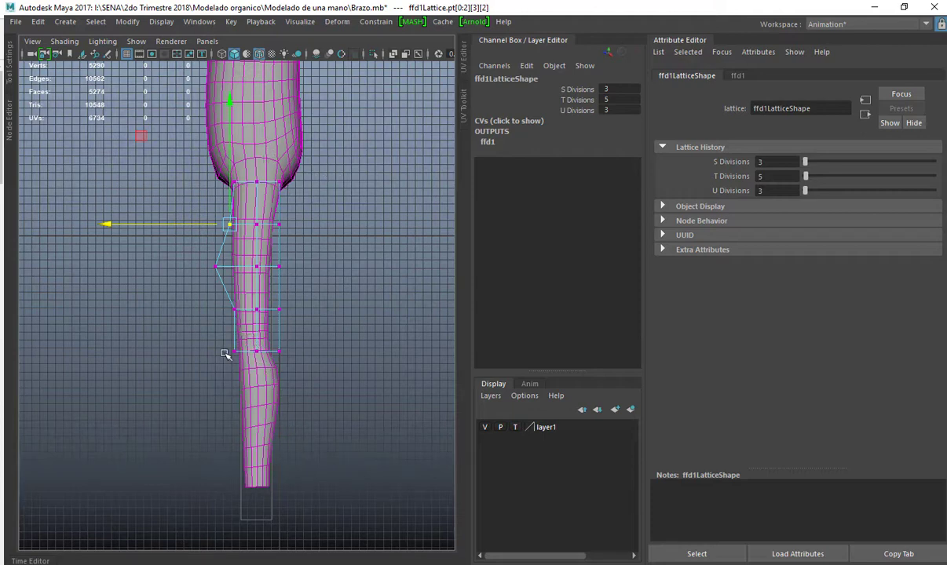
pyautogui.scroll(4, 216, 338)
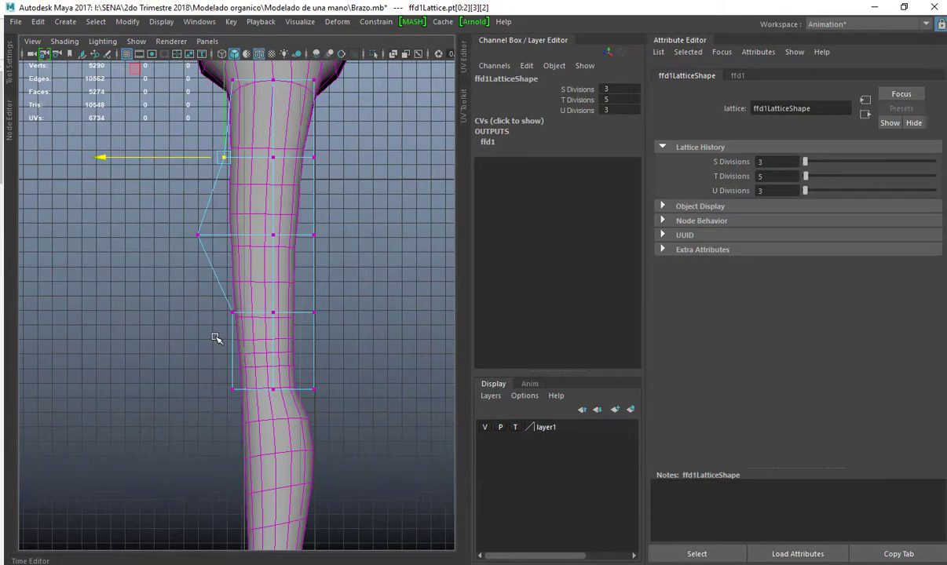
# Move the front lattice points above and below the middle row forward, and push the middle one farther out and down.
pyautogui.moveTo(225, 322); pyautogui.dragTo(226, 318)
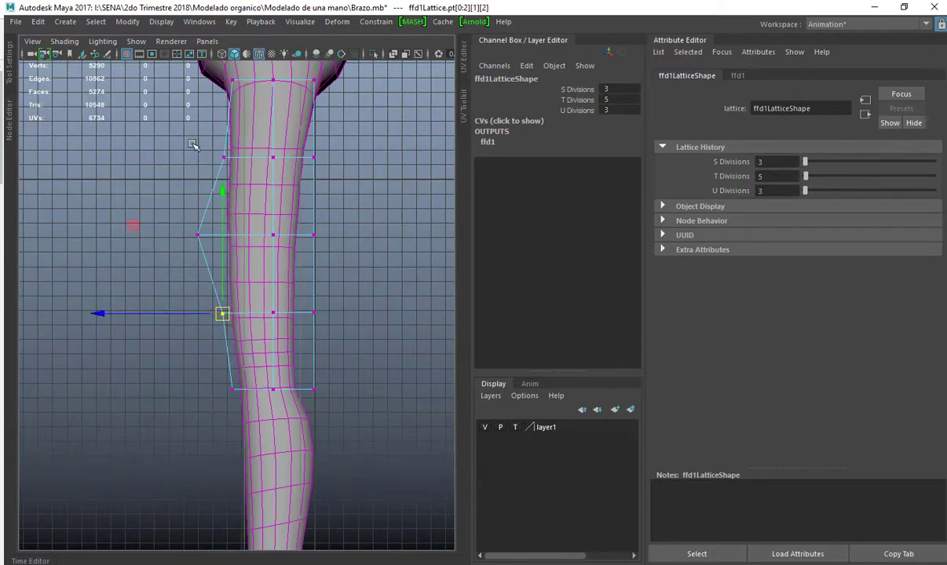
pyautogui.moveTo(209, 143)
pyautogui.mouseDown()
pyautogui.moveTo(232, 167)
pyautogui.moveTo(211, 154)
pyautogui.mouseUp()
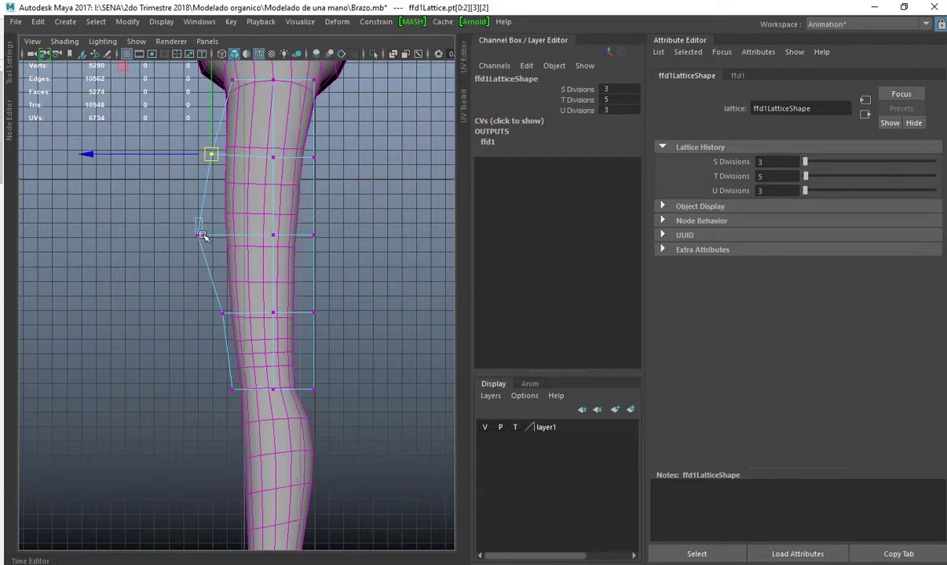
pyautogui.moveTo(201, 237); pyautogui.dragTo(184, 243)
pyautogui.keyDown('alt'); pyautogui.moveTo(195, 200); pyautogui.dragTo(193, 239, button='middle'); pyautogui.keyUp('alt')
pyautogui.scroll(4, 193, 239)
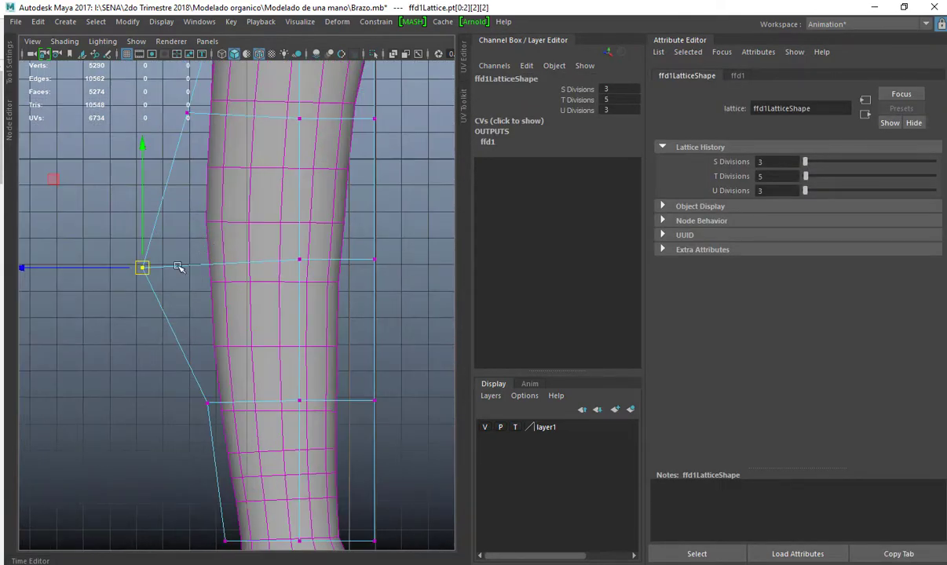
pyautogui.moveTo(142, 268); pyautogui.dragTo(146, 281)
# Pull the back lattice points of the middle row and the row above it outward to thicken the rear thigh.
pyautogui.keyDown('alt'); pyautogui.moveTo(322, 260); pyautogui.dragTo(269, 331, button='middle'); pyautogui.keyUp('alt')
pyautogui.moveTo(306, 291); pyautogui.dragTo(351, 324)
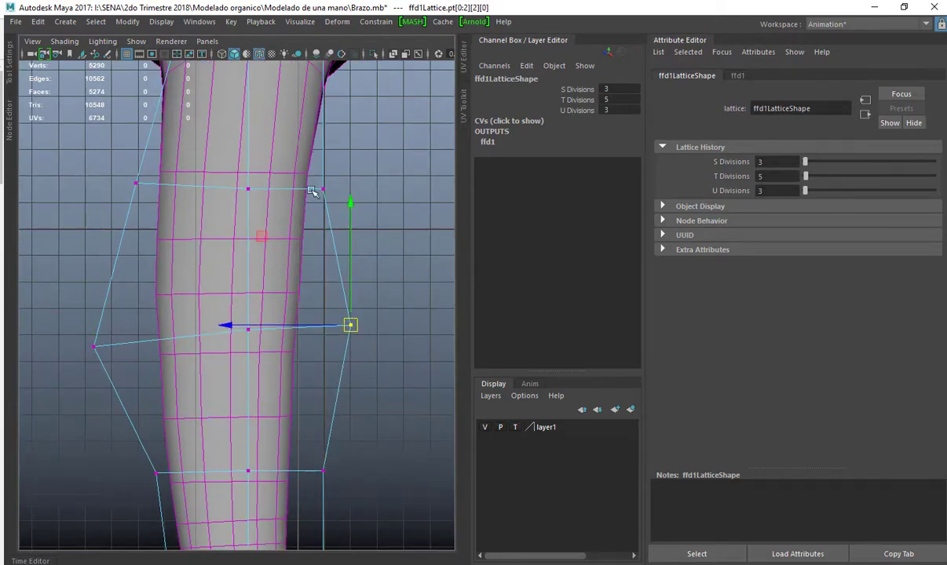
pyautogui.click(322, 188)
pyautogui.moveTo(321, 188); pyautogui.dragTo(328, 190)
pyautogui.keyDown('alt'); pyautogui.moveTo(327, 190); pyautogui.dragTo(335, 307, button='middle'); pyautogui.keyUp('alt')
pyautogui.moveTo(335, 299); pyautogui.dragTo(352, 301)
pyautogui.keyDown('alt'); pyautogui.moveTo(352, 302); pyautogui.dragTo(347, 144, button='middle'); pyautogui.keyUp('alt')
pyautogui.scroll(-5, 295, 198)
pyautogui.keyDown('alt'); pyautogui.moveTo(304, 331); pyautogui.dragTo(292, 316, button='middle'); pyautogui.keyUp('alt')
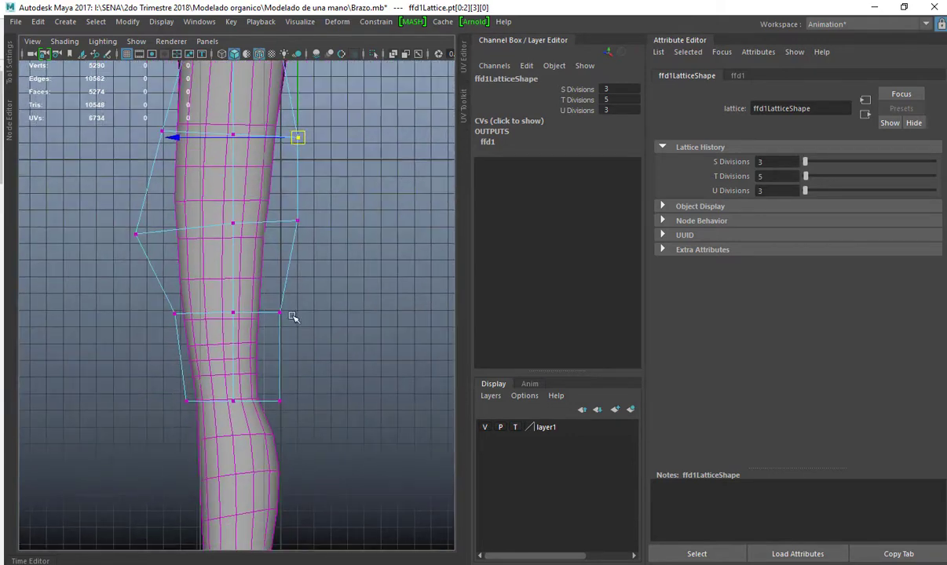
# Move the back lattice point above the knee inward and down, and its front counterpart forward.
pyautogui.click(282, 313)
pyautogui.moveTo(281, 313); pyautogui.dragTo(271, 329)
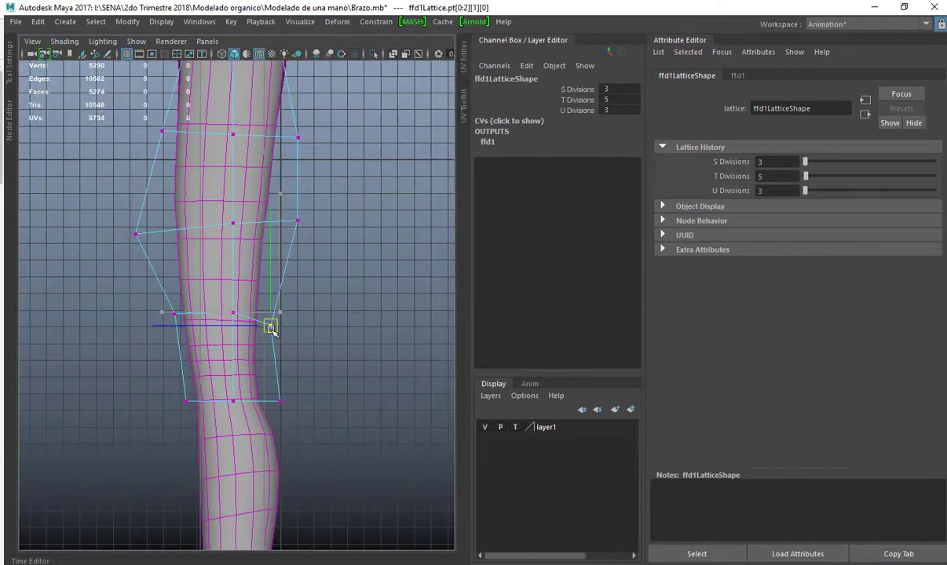
pyautogui.click(174, 313)
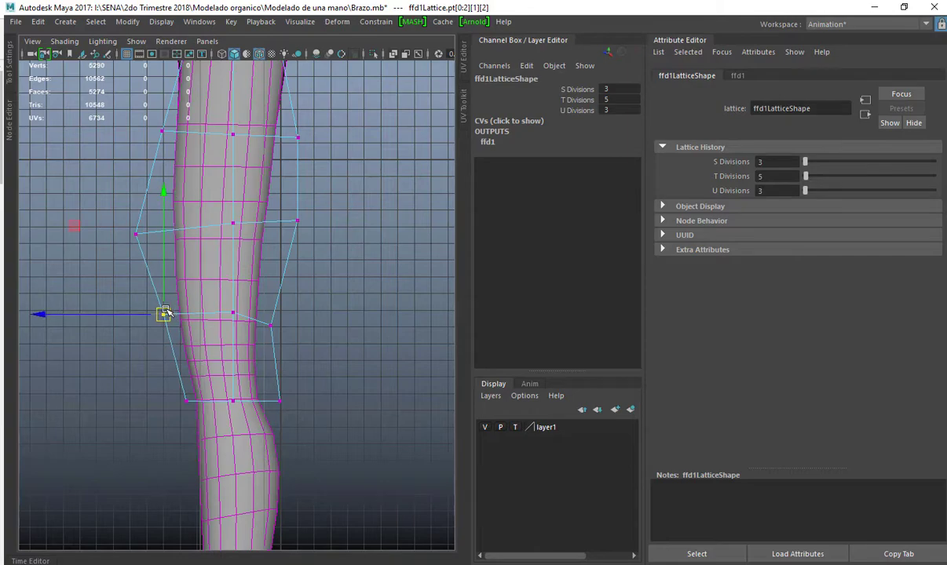
pyautogui.scroll(-5, 222, 281)
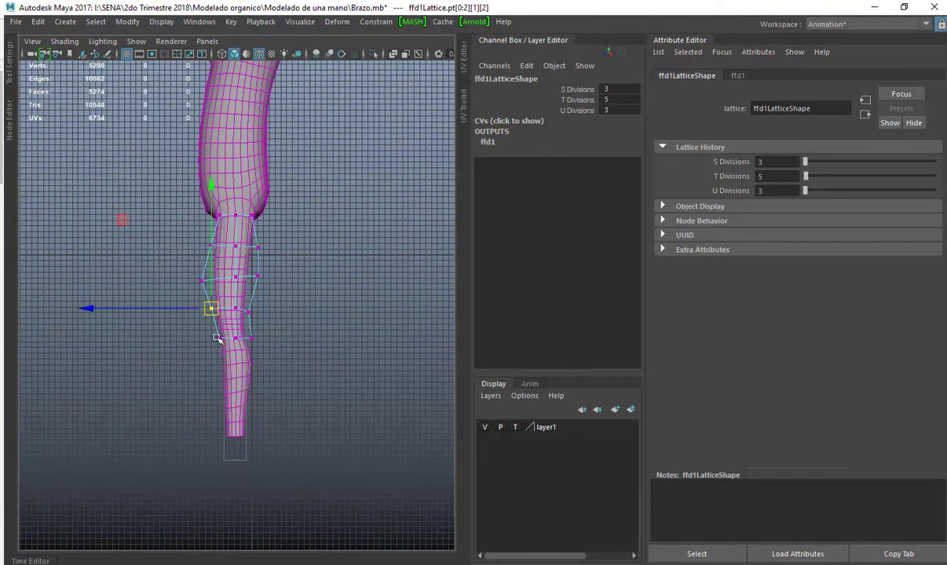
# In the front view, push the outer middle-row lattice points well outward and the inner ones slightly away from the thigh.
pyautogui.press('space')
pyautogui.press('space')
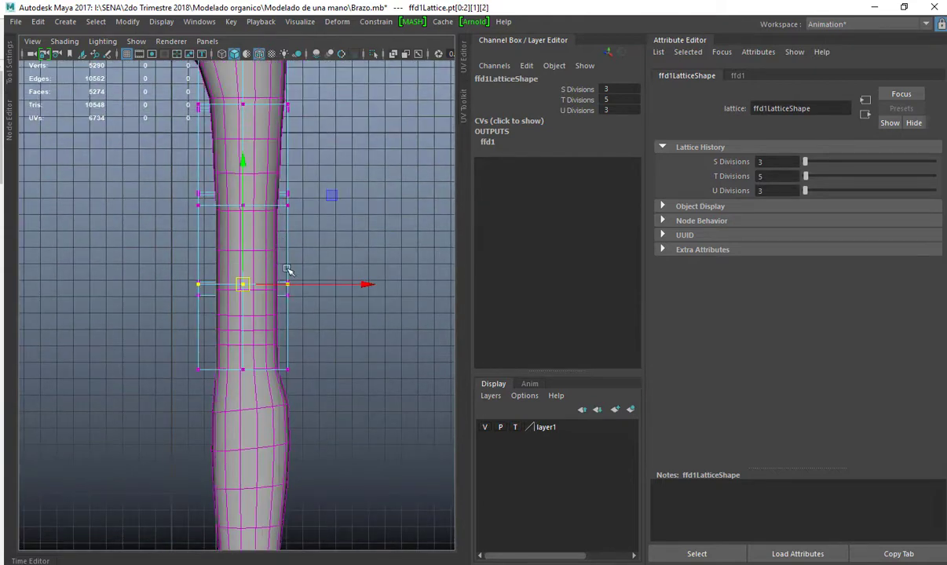
pyautogui.keyDown('alt'); pyautogui.moveTo(287, 269); pyautogui.dragTo(293, 312, button='middle'); pyautogui.keyUp('alt')
pyautogui.moveTo(288, 210); pyautogui.dragTo(354, 285)
pyautogui.moveTo(363, 242); pyautogui.dragTo(396, 246)
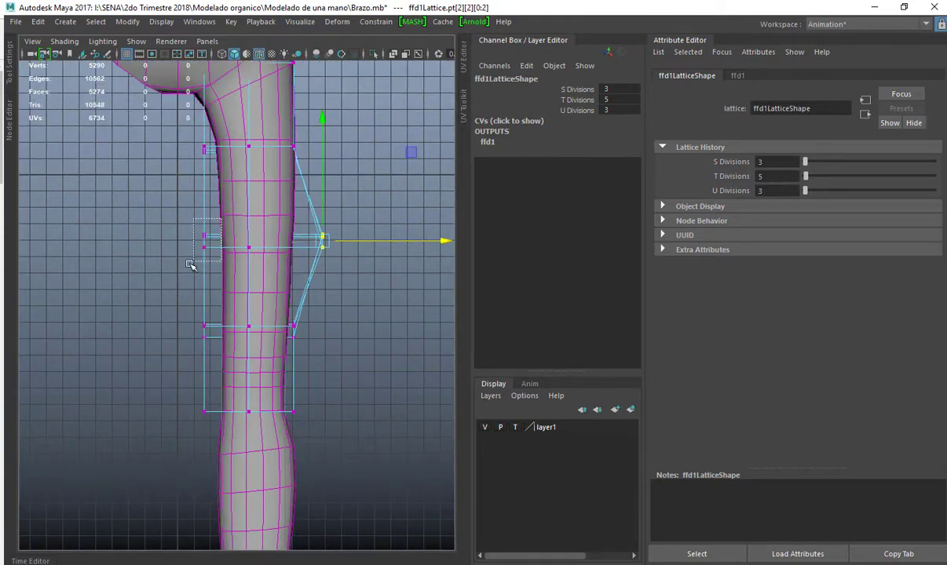
pyautogui.moveTo(189, 264); pyautogui.dragTo(188, 265)
pyautogui.moveTo(372, 211); pyautogui.dragTo(363, 211, button='middle')
pyautogui.keyDown('alt'); pyautogui.moveTo(309, 154); pyautogui.dragTo(311, 238, button='middle'); pyautogui.keyUp('alt')
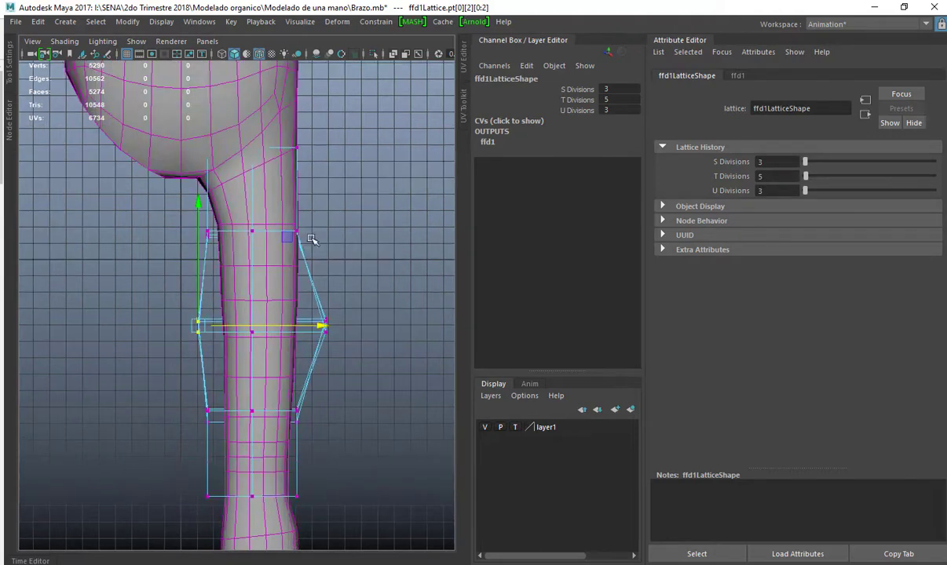
# Move the outer lattice points of the top two rows slightly outward and spread the inner second-row points away from the thigh.
pyautogui.moveTo(322, 247); pyautogui.dragTo(304, 232)
pyautogui.moveTo(290, 145); pyautogui.dragTo(302, 151)
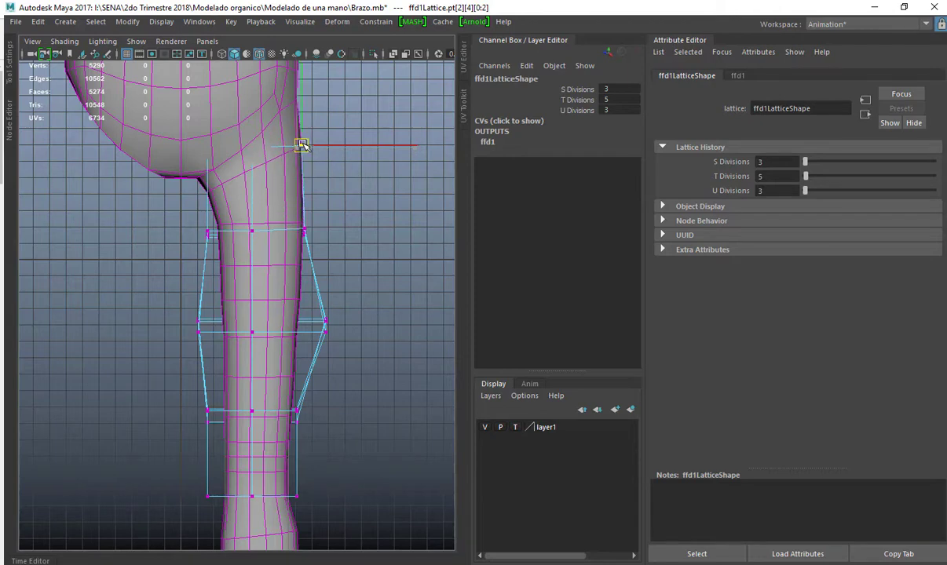
pyautogui.click(212, 232)
pyautogui.moveTo(211, 233); pyautogui.dragTo(187, 244)
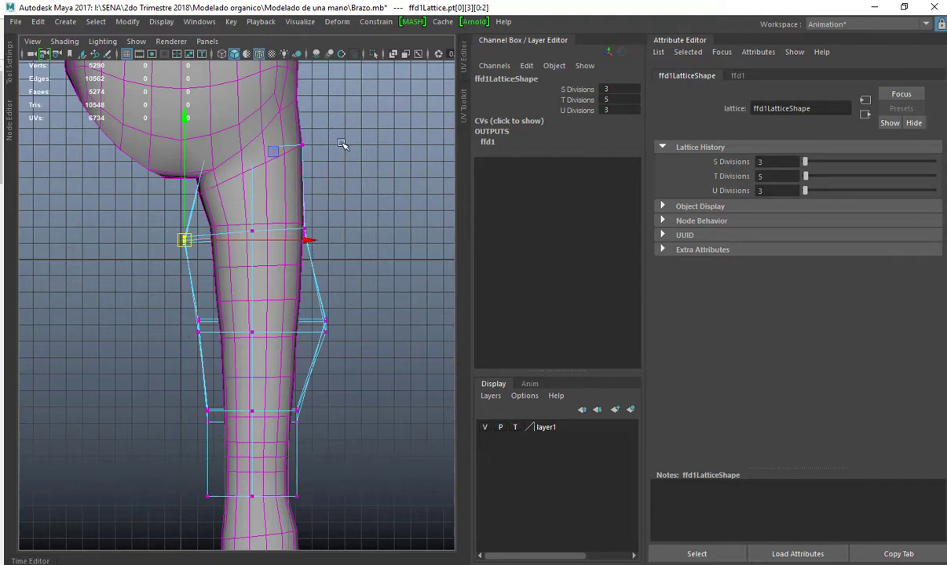
# Push the middle-row lattice points farther out on both sides of the thigh and bring the inner second-row points back in slightly.
pyautogui.moveTo(329, 343); pyautogui.dragTo(344, 328)
pyautogui.scroll(-2, 240, 285)
pyautogui.keyDown('alt'); pyautogui.moveTo(238, 285); pyautogui.dragTo(243, 226, button='middle'); pyautogui.keyUp('alt')
pyautogui.scroll(-2, 241, 235)
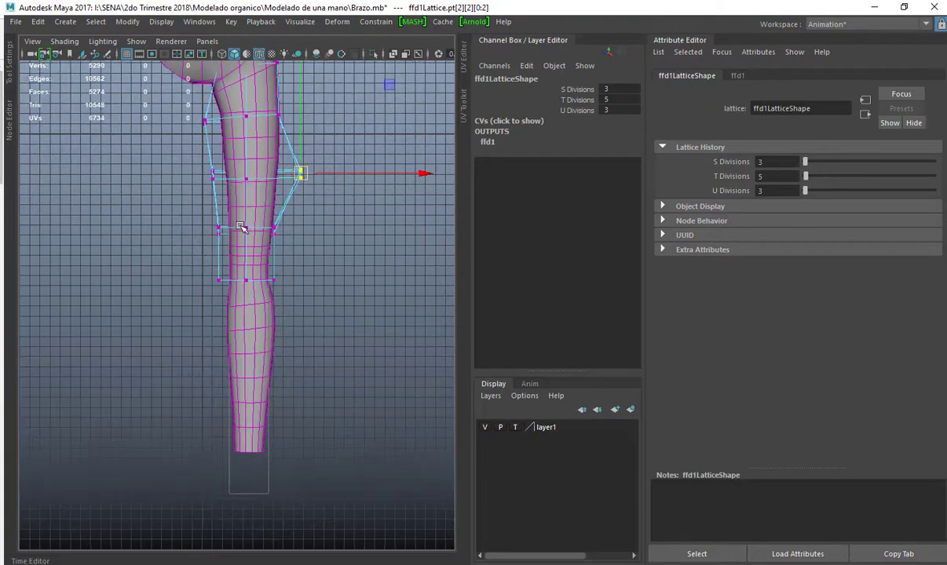
pyautogui.scroll(2, 244, 205)
pyautogui.keyDown('alt'); pyautogui.moveTo(245, 185); pyautogui.dragTo(262, 314, button='middle'); pyautogui.keyUp('alt')
pyautogui.scroll(6, 262, 314)
pyautogui.keyDown('alt'); pyautogui.moveTo(264, 262); pyautogui.dragTo(257, 317, button='middle'); pyautogui.keyUp('alt')
pyautogui.moveTo(223, 243); pyautogui.dragTo(199, 280)
pyautogui.scroll(-4, 199, 280)
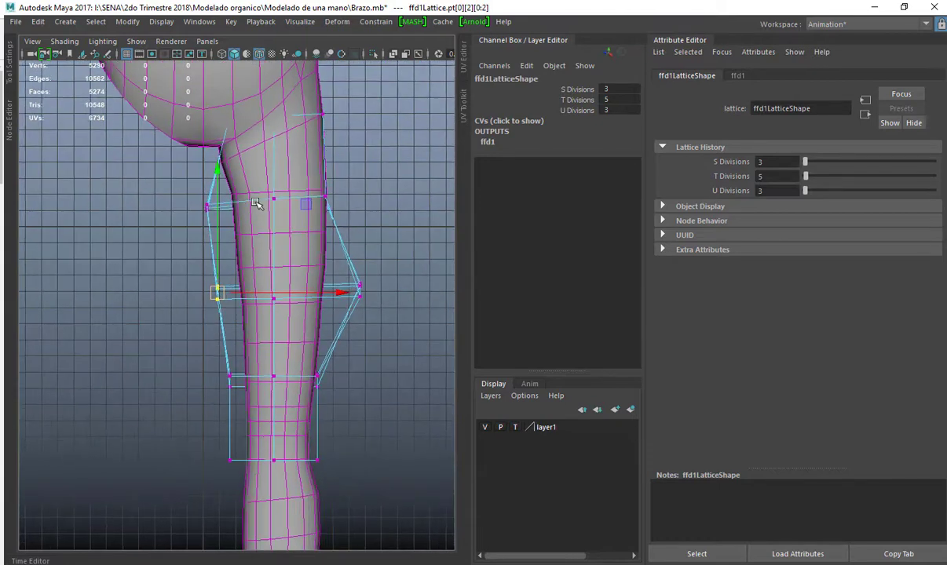
pyautogui.moveTo(193, 222); pyautogui.dragTo(212, 212)
# Pull the inner fourth-row lattice points out and down to bulge the thigh above the knee, and shift the inner bottom-row points outward.
pyautogui.scroll(-4, 227, 208)
pyautogui.click(315, 364)
pyautogui.scroll(4, 250, 365)
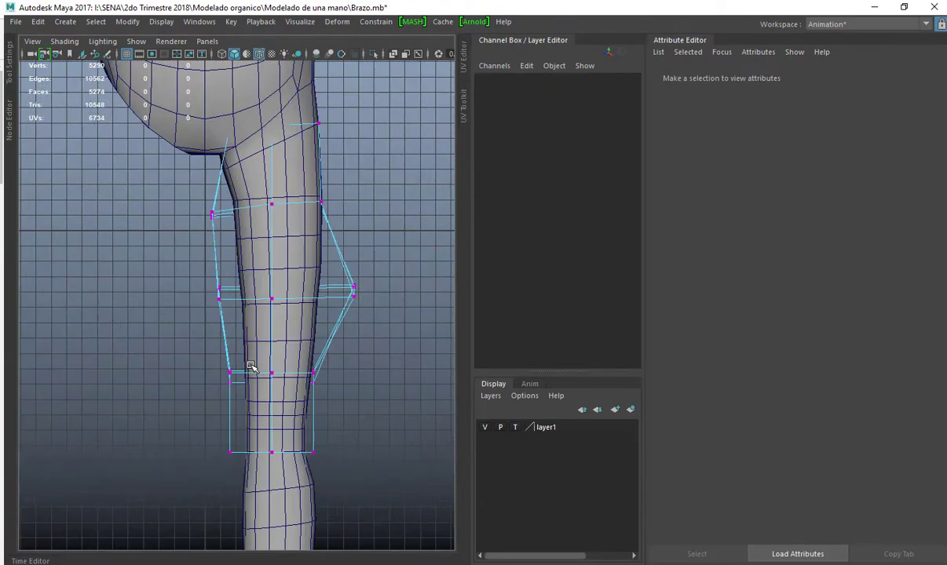
pyautogui.click(305, 343)
pyautogui.keyDown('alt'); pyautogui.moveTo(253, 492); pyautogui.dragTo(246, 429, button='middle'); pyautogui.keyUp('alt')
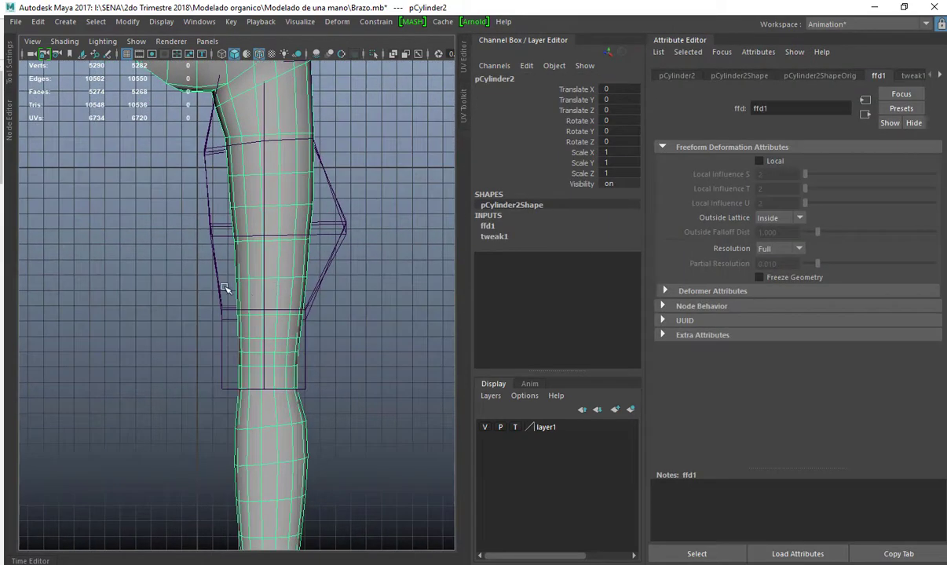
pyautogui.click(224, 372)
pyautogui.press('F8')
pyautogui.moveTo(133, 374); pyautogui.dragTo(217, 387)
pyautogui.moveTo(203, 349); pyautogui.dragTo(204, 349)
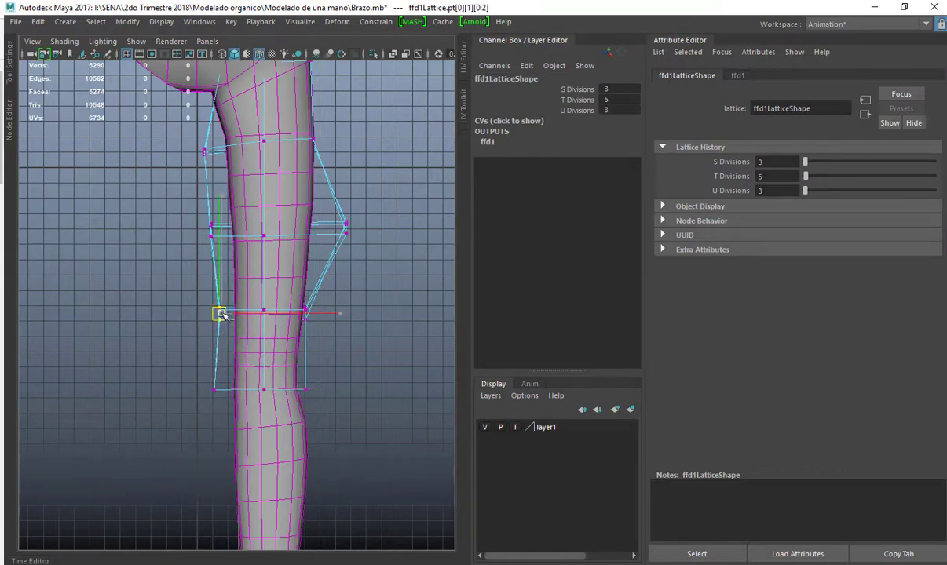
pyautogui.moveTo(224, 311); pyautogui.dragTo(226, 397)
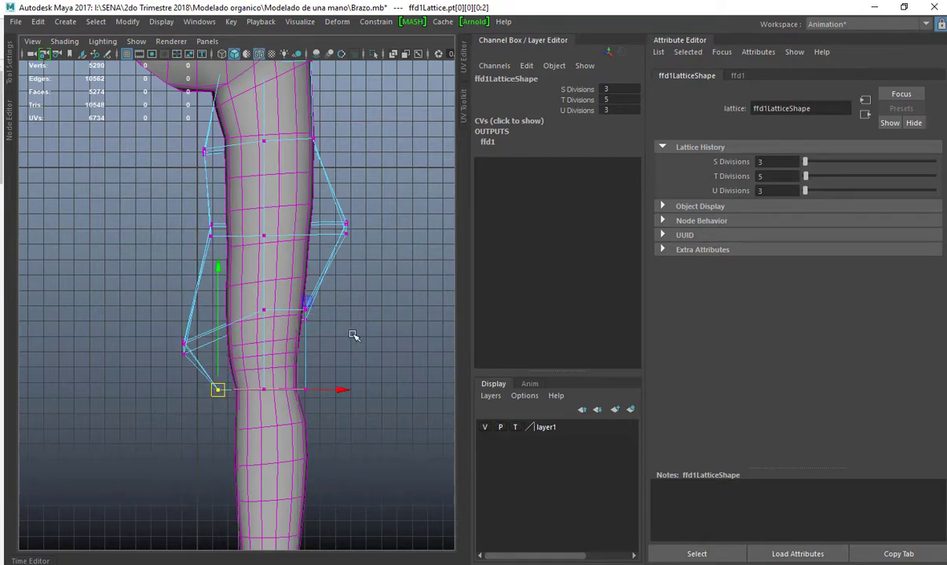
# Delete the body and leg mesh's construction history to bake in the thigh lattice deformation, and deselect the mesh.
pyautogui.click(353, 337)
pyautogui.click(292, 259)
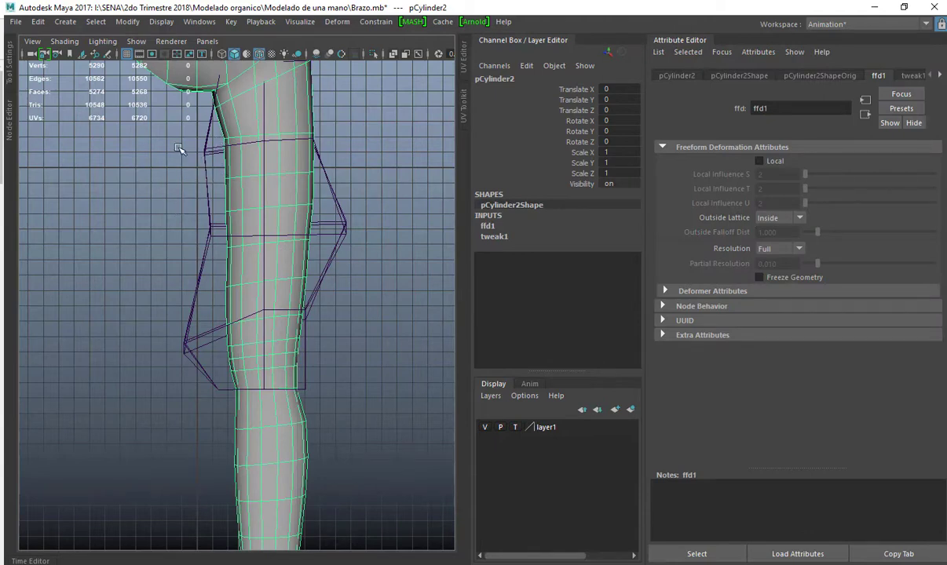
pyautogui.click(38, 21)
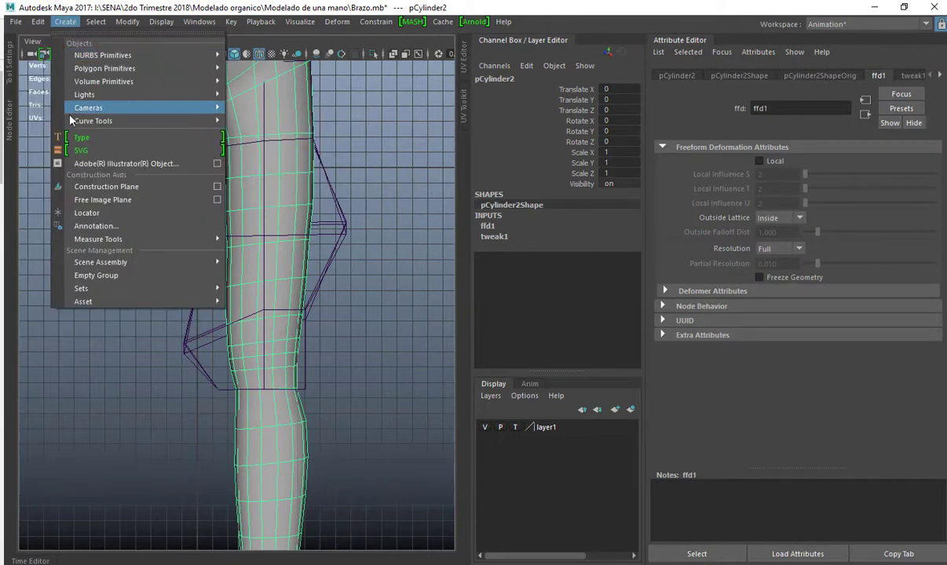
pyautogui.moveTo(99, 176)
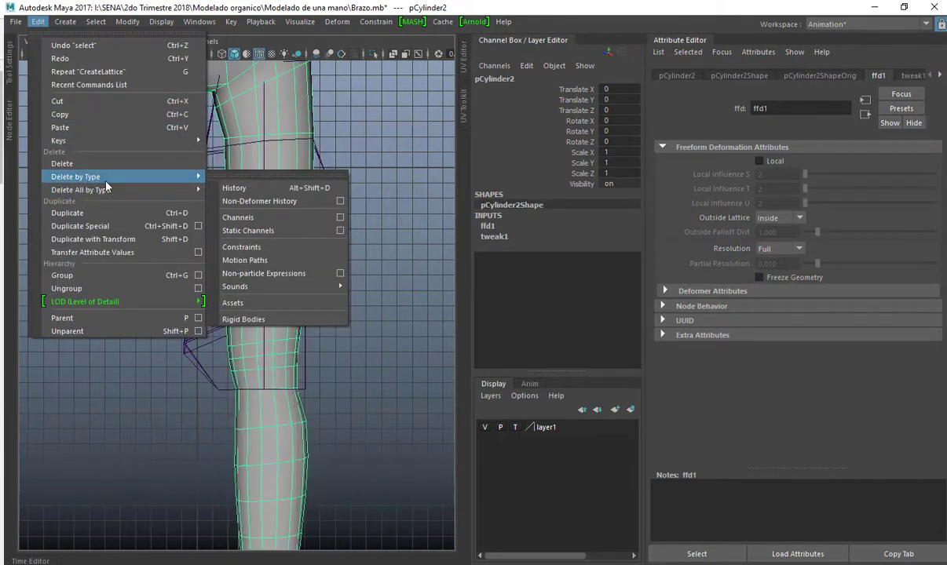
pyautogui.click(222, 179)
pyautogui.click(351, 249)
pyautogui.scroll(-5, 189, 213)
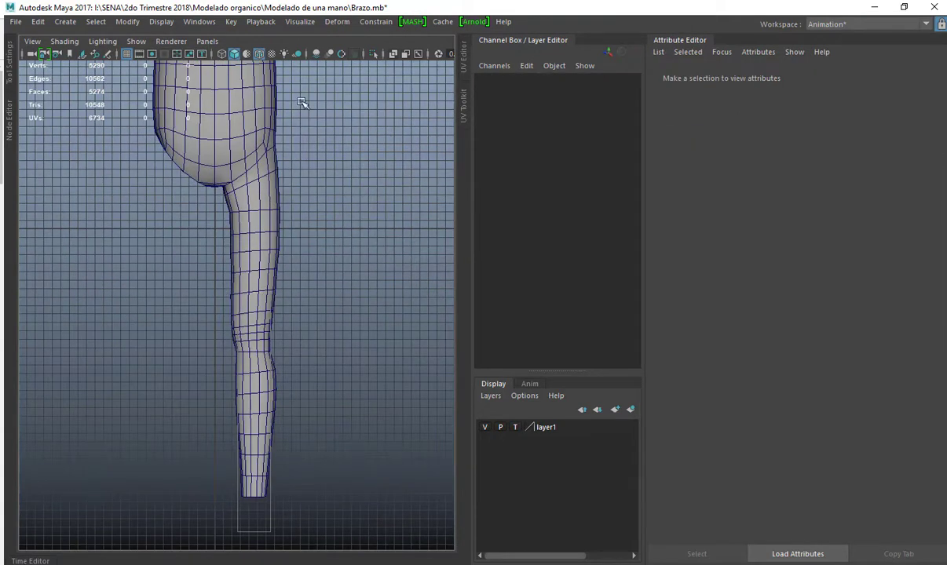
# Hide the grid in the perspective view and turn off layer1's visibility so only the character's body shows.
pyautogui.press('space')
pyautogui.press('space')
pyautogui.scroll(-3, 370, 195)
pyautogui.moveTo(370, 195)
pyautogui.keyDown('alt'); pyautogui.mouseDown()
pyautogui.moveTo(355, 213)
pyautogui.moveTo(409, 198)
pyautogui.mouseUp(); pyautogui.keyUp('alt')
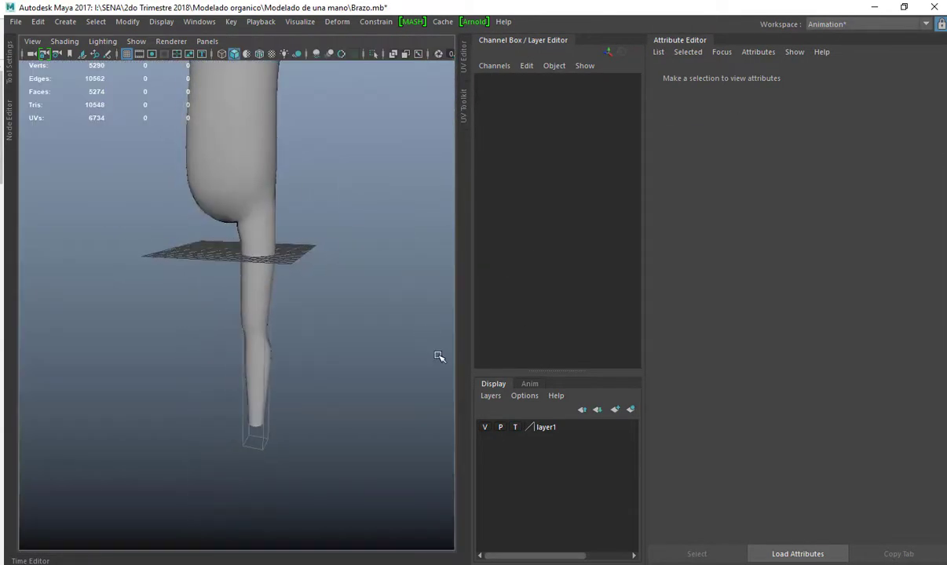
pyautogui.click(128, 53)
pyautogui.scroll(-3, 251, 189)
pyautogui.keyDown('alt'); pyautogui.moveTo(263, 272); pyautogui.dragTo(414, 315); pyautogui.keyUp('alt')
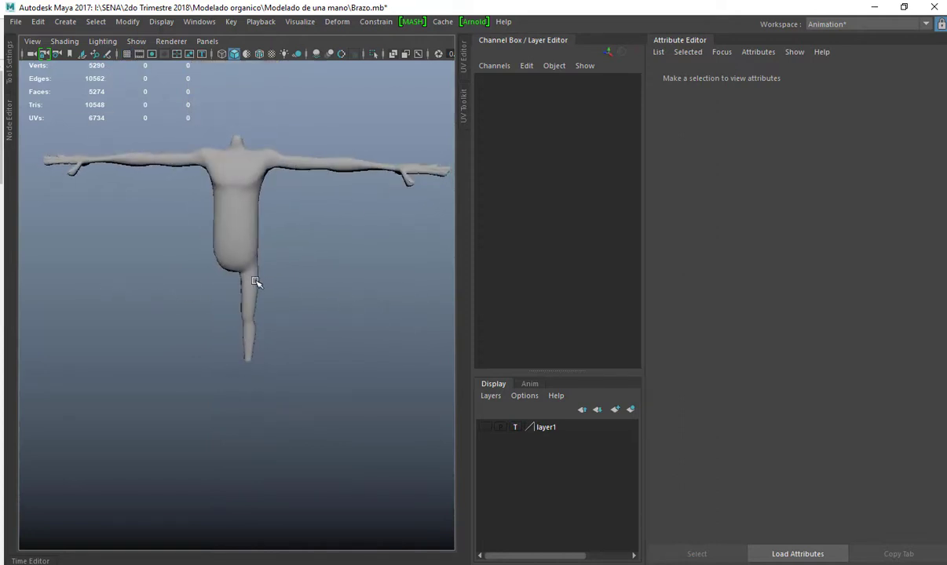
pyautogui.moveTo(256, 283)
pyautogui.keyDown('alt'); pyautogui.mouseDown()
pyautogui.moveTo(332, 315)
pyautogui.moveTo(272, 287)
pyautogui.moveTo(290, 289)
pyautogui.moveTo(236, 288)
pyautogui.moveTo(249, 291)
pyautogui.mouseUp(); pyautogui.keyUp('alt')
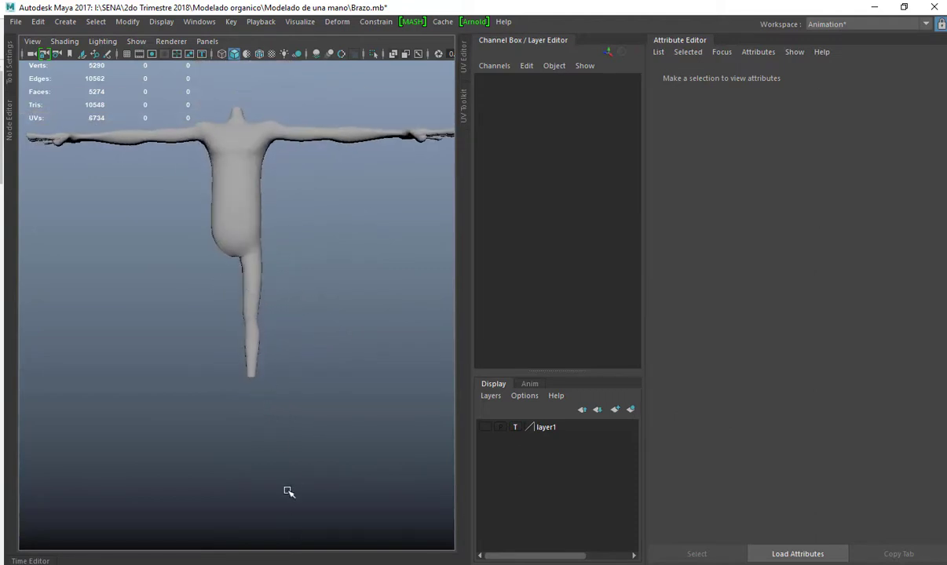
# In the front view, shift the inner vertices of the thigh row just below the crotch slightly toward the body's midline.
pyautogui.click(254, 337)
pyautogui.press('space')
pyautogui.press('space')
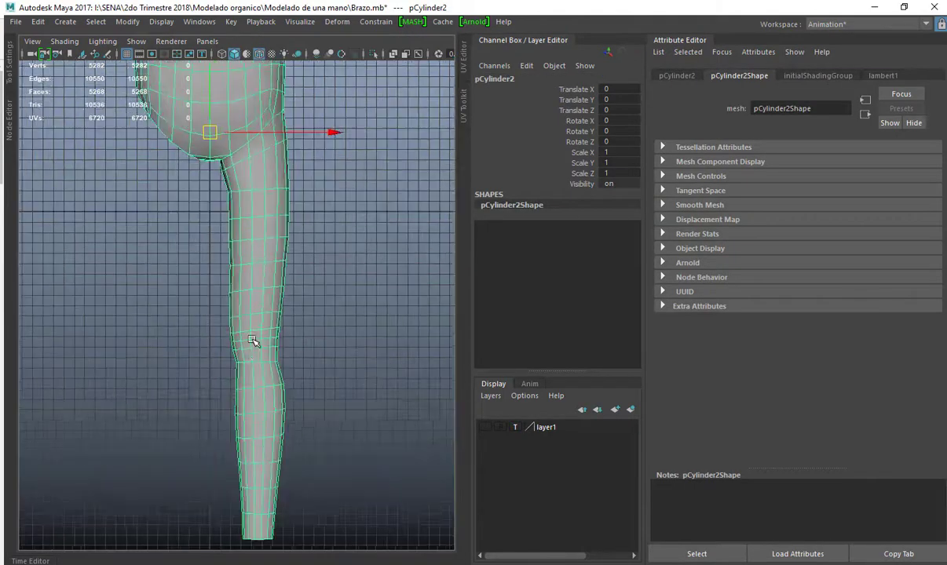
pyautogui.keyDown('alt'); pyautogui.moveTo(260, 203); pyautogui.dragTo(260, 245, button='middle'); pyautogui.keyUp('alt')
pyautogui.scroll(2, 259, 244)
pyautogui.press('F9')
pyautogui.keyDown('alt'); pyautogui.moveTo(243, 159); pyautogui.dragTo(247, 207, button='middle'); pyautogui.keyUp('alt')
pyautogui.scroll(4, 247, 208)
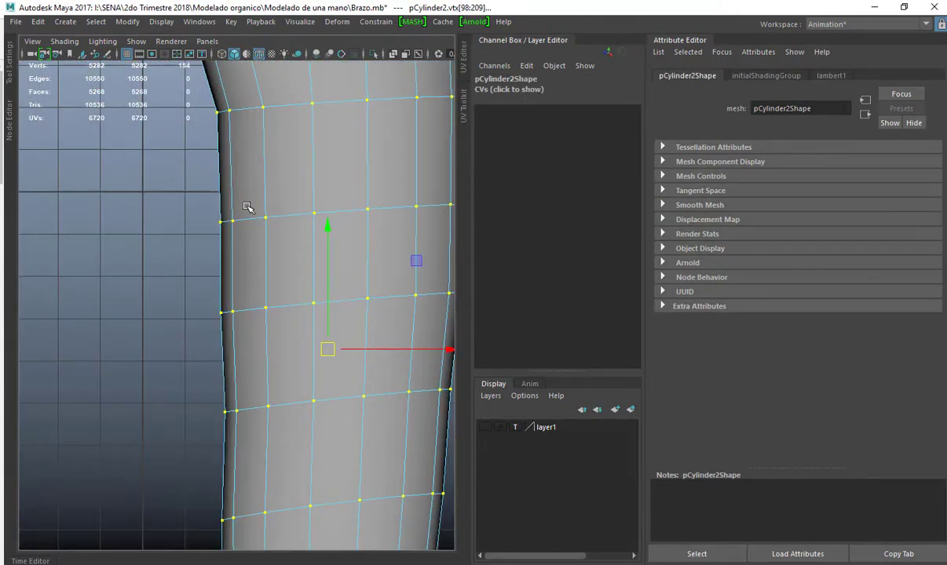
pyautogui.moveTo(277, 94); pyautogui.dragTo(200, 128)
pyautogui.keyDown('alt'); pyautogui.moveTo(202, 173); pyautogui.dragTo(221, 294, button='middle'); pyautogui.keyUp('alt')
pyautogui.moveTo(377, 232); pyautogui.dragTo(368, 233)
pyautogui.click(332, 222)
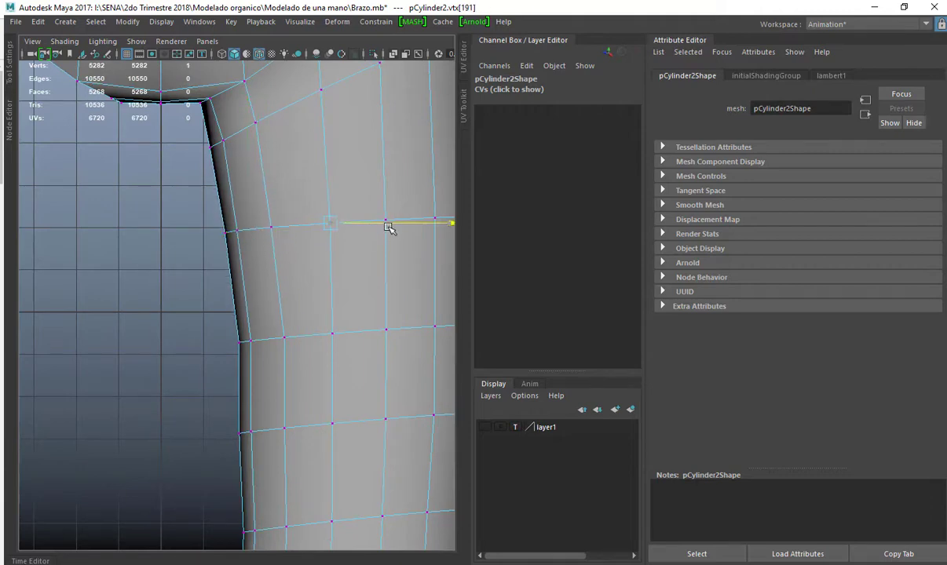
# Shift the inner vertices of the middle thigh rows slightly toward the midline to round the inner thigh contour.
pyautogui.scroll(-2, 318, 263)
pyautogui.keyDown('alt'); pyautogui.moveTo(299, 291); pyautogui.dragTo(291, 240, button='middle'); pyautogui.keyUp('alt')
pyautogui.moveTo(253, 297); pyautogui.dragTo(286, 275)
pyautogui.moveTo(166, 251); pyautogui.dragTo(292, 389)
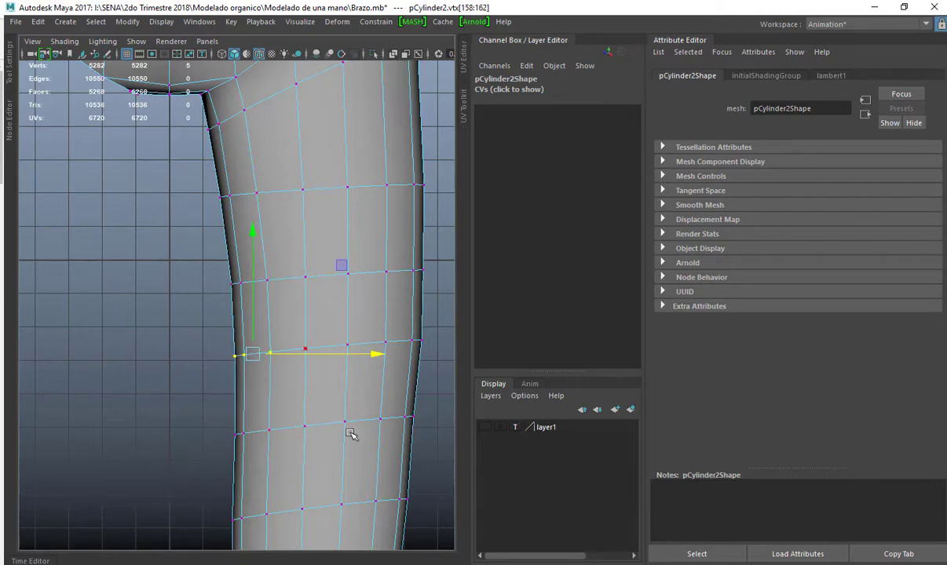
pyautogui.keyDown('alt'); pyautogui.moveTo(285, 498); pyautogui.dragTo(257, 342, button='middle'); pyautogui.keyUp('alt')
pyautogui.moveTo(225, 381); pyautogui.dragTo(225, 382)
pyautogui.moveTo(296, 386); pyautogui.dragTo(291, 386, button='middle')
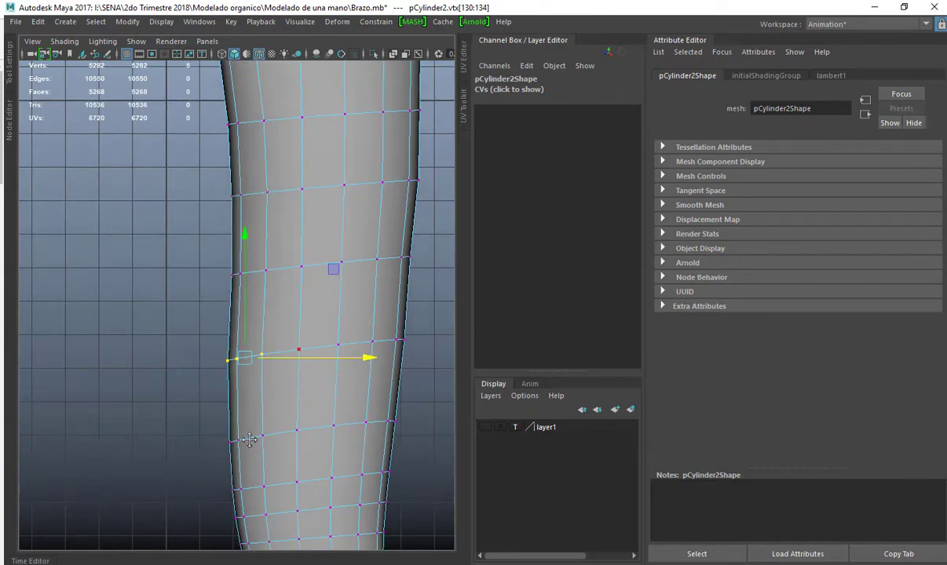
# Push the inner vertices of the rows above the knee toward the midline and lower the inner ones near the knee crease.
pyautogui.keyDown('alt'); pyautogui.moveTo(250, 452); pyautogui.dragTo(257, 344, button='middle'); pyautogui.keyUp('alt')
pyautogui.moveTo(277, 305); pyautogui.dragTo(223, 346)
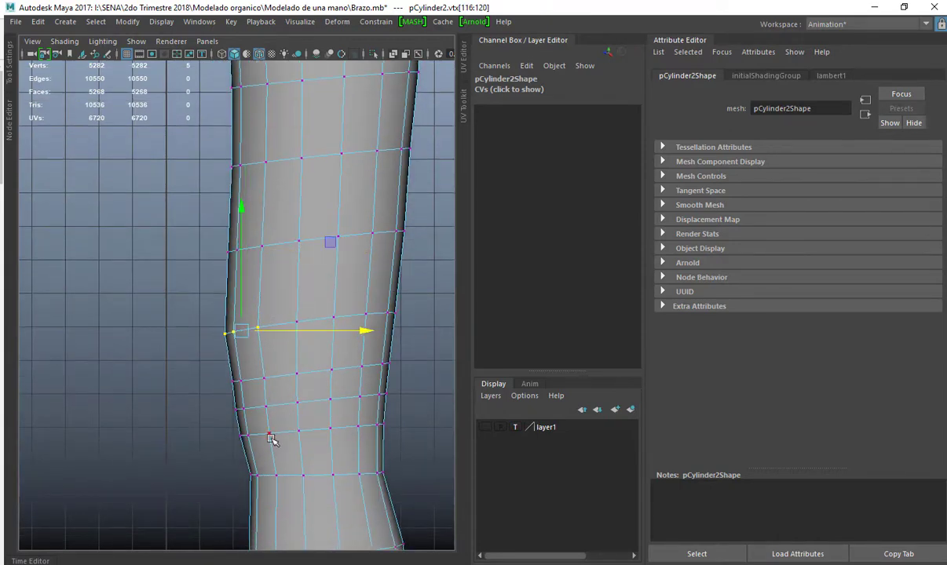
pyautogui.keyDown('alt'); pyautogui.moveTo(271, 437); pyautogui.dragTo(256, 344, button='middle'); pyautogui.keyUp('alt')
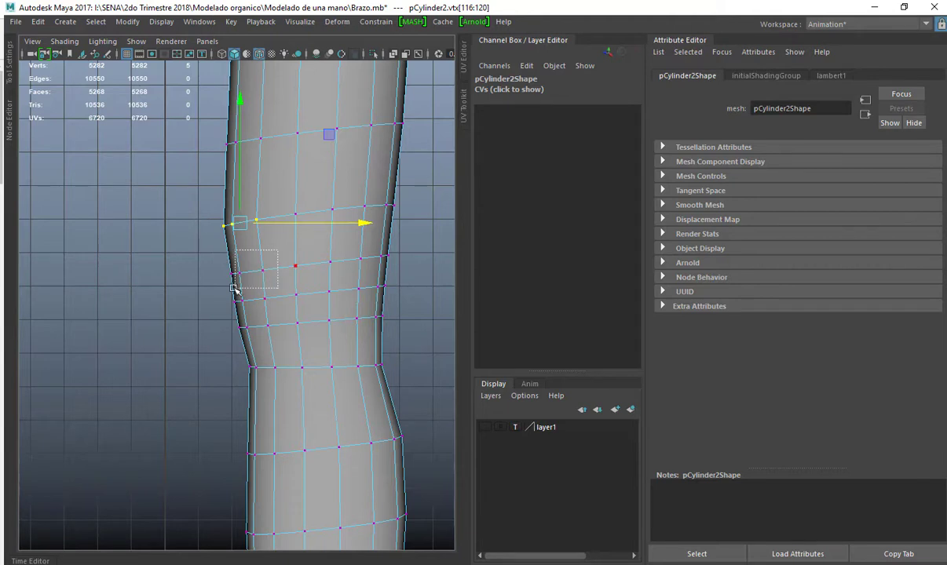
pyautogui.moveTo(235, 289); pyautogui.dragTo(262, 374)
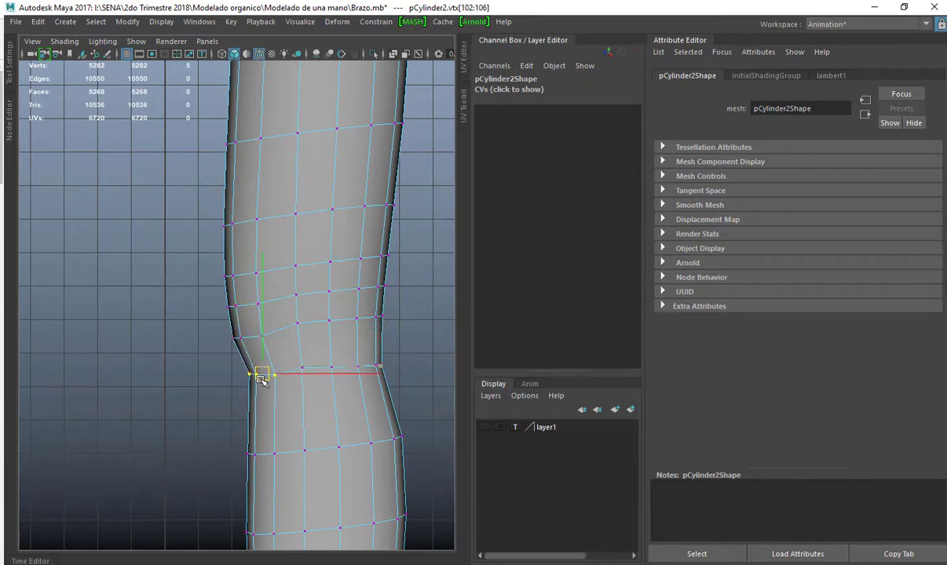
# Reposition the vertices in the inner-central column above the knee so the three rows flow smoothly into the lowered inner side.
pyautogui.scroll(2, 284, 329)
pyautogui.scroll(2, 283, 330)
pyautogui.click(322, 340)
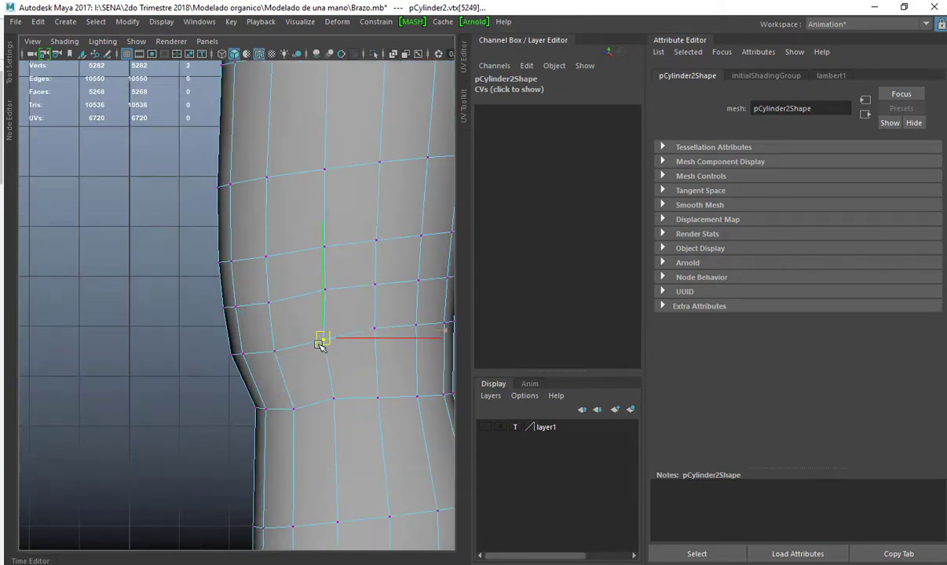
pyautogui.click(326, 292)
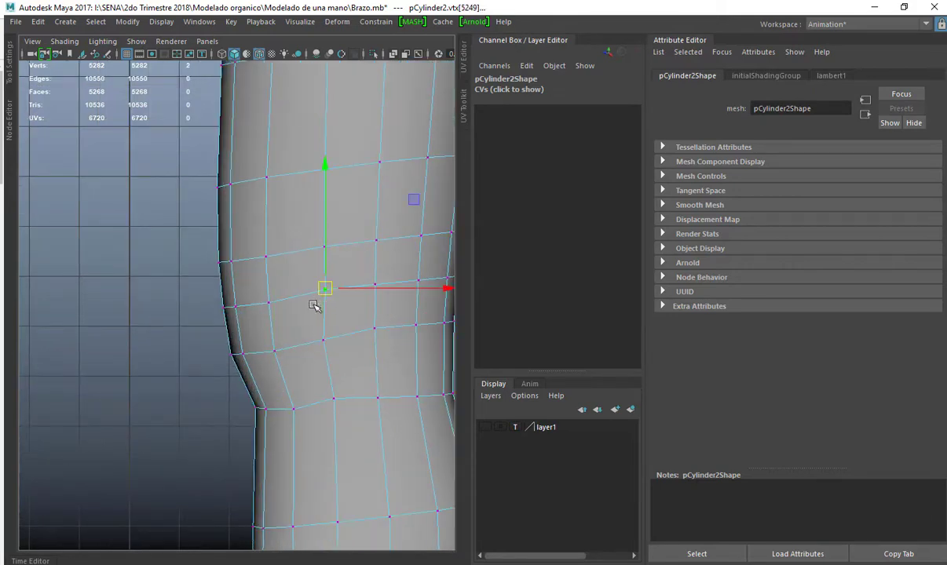
pyautogui.click(320, 251)
pyautogui.moveTo(325, 247); pyautogui.dragTo(319, 249)
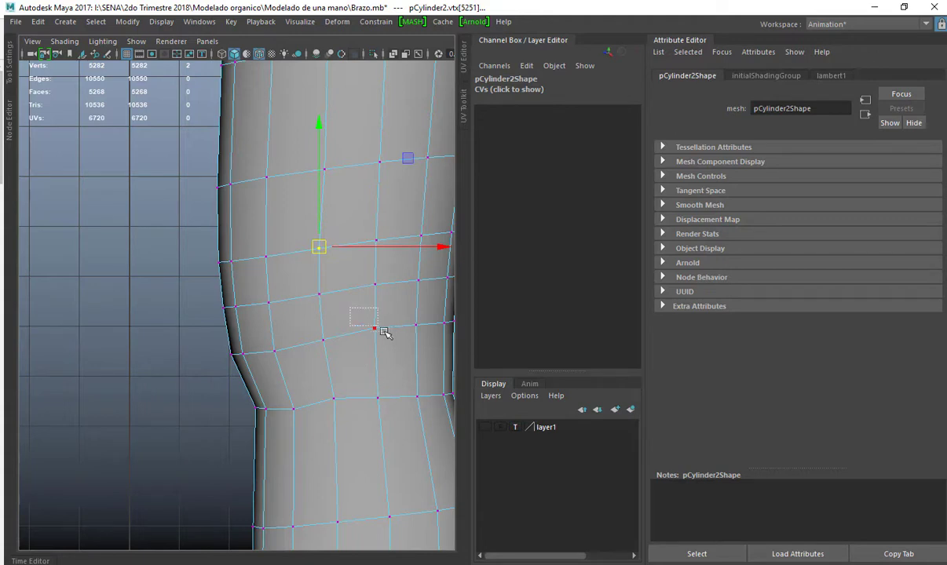
# Even out the next column's vertex above the knee, lower the central and outer vertices of the knee crease row slightly, and deselect.
pyautogui.moveTo(381, 330); pyautogui.dragTo(377, 329)
pyautogui.keyDown('alt'); pyautogui.moveTo(371, 349); pyautogui.dragTo(298, 343, button='middle'); pyautogui.keyUp('alt')
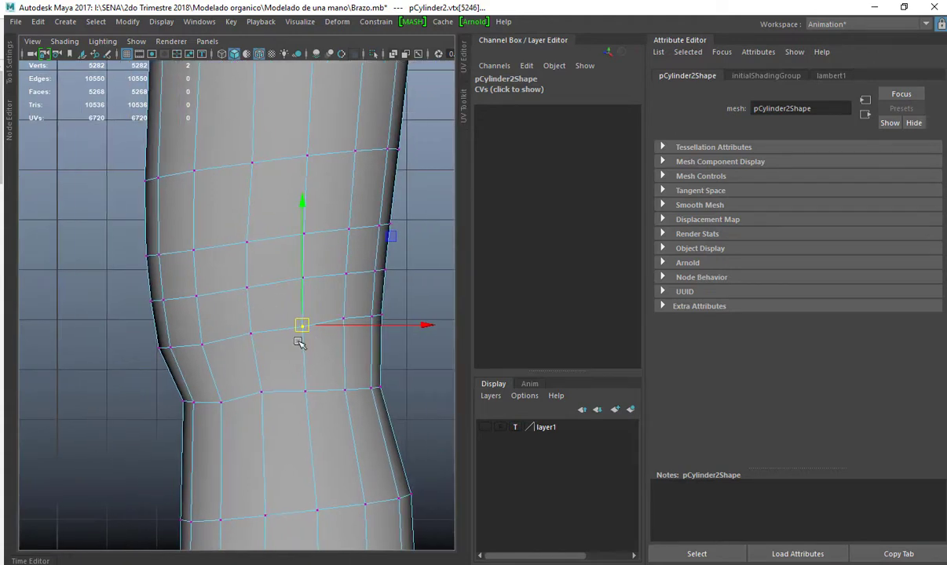
pyautogui.moveTo(307, 328); pyautogui.dragTo(307, 326)
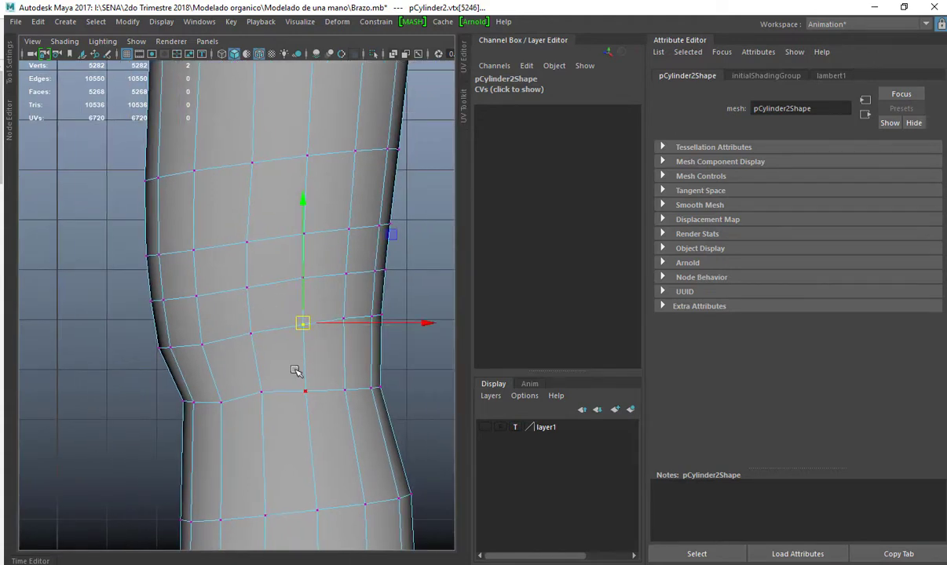
pyautogui.moveTo(277, 407); pyautogui.dragTo(370, 375)
pyautogui.scroll(-2, 328, 388)
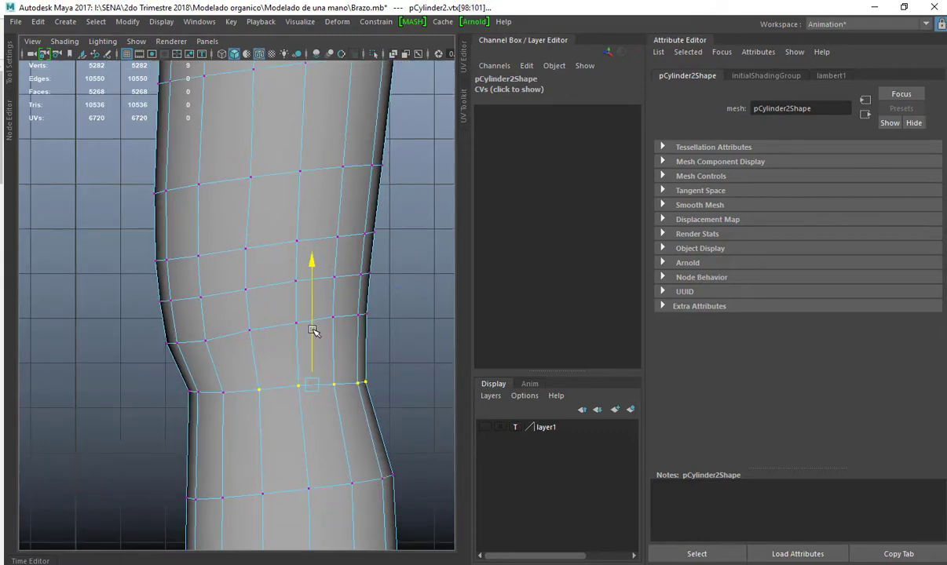
pyautogui.scroll(-5, 223, 292)
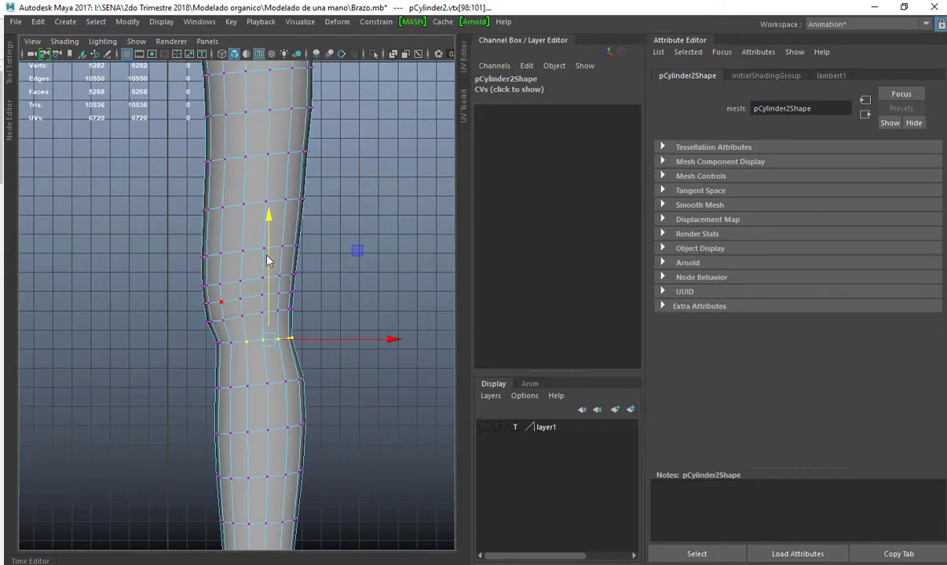
pyautogui.click(330, 314)
# Examine the reshaped thigh and knee in the front, side and perspective views, including the wireframe around the knee.
pyautogui.keyDown('alt'); pyautogui.moveTo(368, 277); pyautogui.dragTo(166, 198, button='right'); pyautogui.keyUp('alt')
pyautogui.keyDown('alt'); pyautogui.moveTo(166, 198); pyautogui.dragTo(212, 238, button='middle'); pyautogui.keyUp('alt')
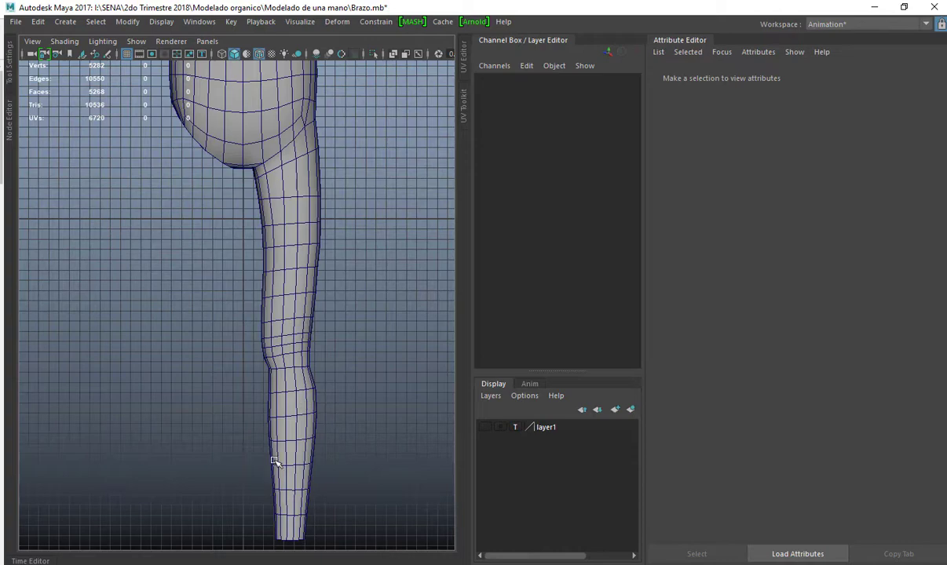
pyautogui.keyDown('alt'); pyautogui.moveTo(282, 401); pyautogui.dragTo(260, 319, button='middle'); pyautogui.keyUp('alt')
pyautogui.scroll(4, 272, 312)
pyautogui.keyDown('alt'); pyautogui.moveTo(306, 261); pyautogui.dragTo(276, 391, button='middle'); pyautogui.keyUp('alt')
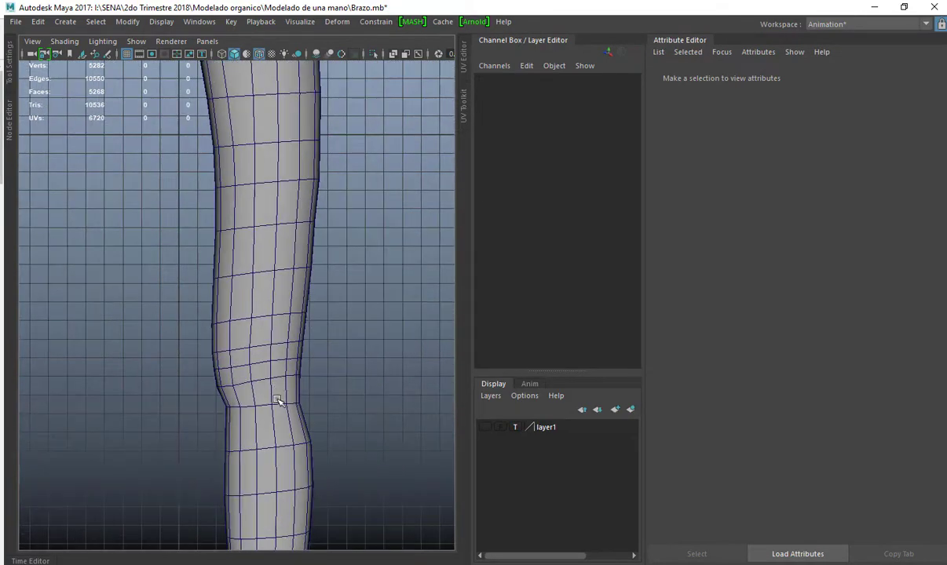
pyautogui.press('space')
pyautogui.press('space')
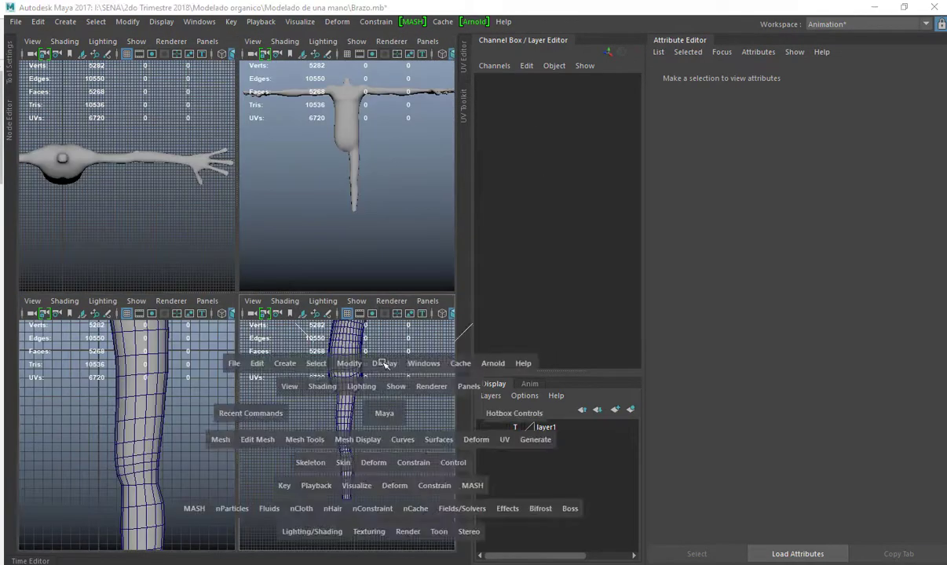
pyautogui.scroll(6, 279, 315)
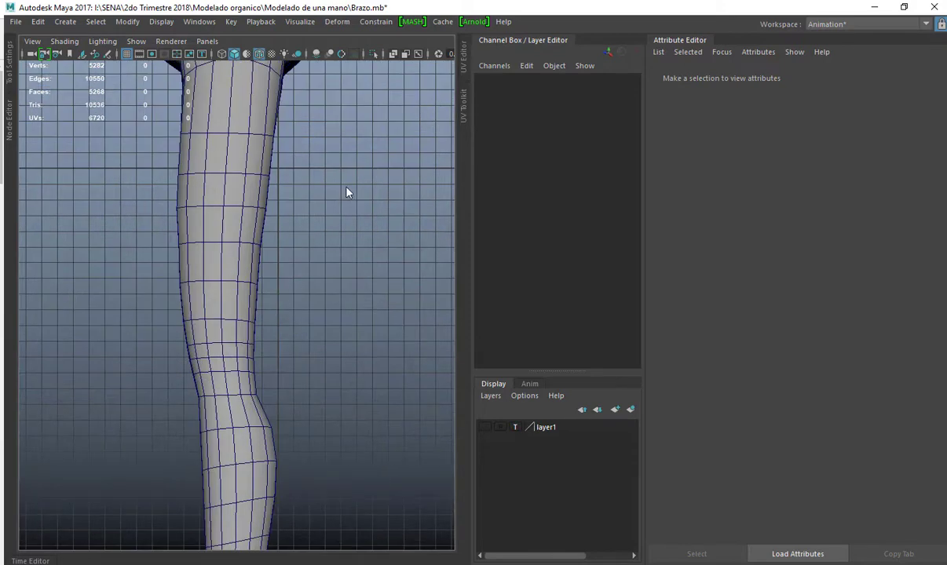
pyautogui.press('space')
pyautogui.press('space')
pyautogui.keyDown('alt'); pyautogui.moveTo(351, 197); pyautogui.dragTo(302, 312); pyautogui.keyUp('alt')
pyautogui.scroll(6, 302, 228)
pyautogui.click(262, 323)
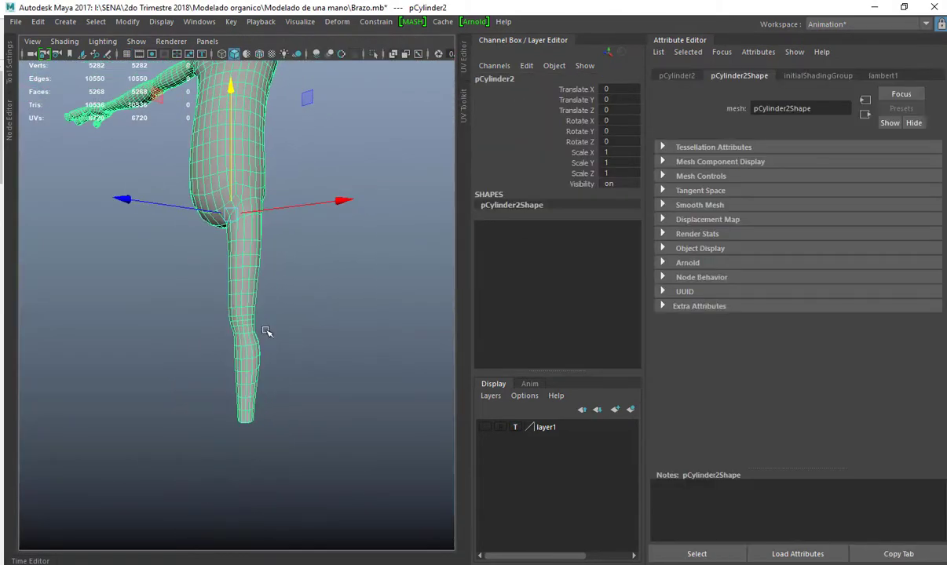
pyautogui.scroll(5, 266, 331)
pyautogui.keyDown('alt'); pyautogui.moveTo(247, 344); pyautogui.dragTo(284, 312); pyautogui.keyUp('alt')
pyautogui.click(345, 326)
pyautogui.click(295, 321)
pyautogui.scroll(3, 283, 312)
pyautogui.keyDown('alt'); pyautogui.moveTo(290, 318); pyautogui.dragTo(318, 362, button='middle'); pyautogui.keyUp('alt')
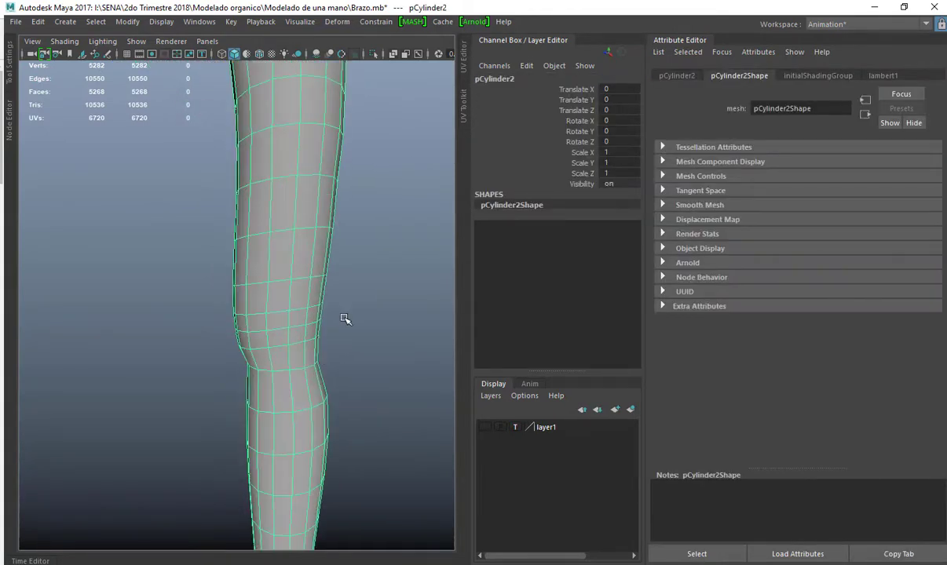
# Examine the arm's elbow area up close.
pyautogui.scroll(-6, 382, 314)
pyautogui.keyDown('alt'); pyautogui.moveTo(383, 314); pyautogui.dragTo(130, 290); pyautogui.keyUp('alt')
pyautogui.click(282, 287)
pyautogui.scroll(5, 130, 289)
pyautogui.keyDown('alt'); pyautogui.moveTo(165, 228); pyautogui.dragTo(272, 334, button='middle'); pyautogui.keyUp('alt')
pyautogui.scroll(3, 272, 314)
pyautogui.keyDown('alt'); pyautogui.moveTo(271, 180); pyautogui.dragTo(298, 333, button='middle'); pyautogui.keyUp('alt')
pyautogui.scroll(2, 255, 294)
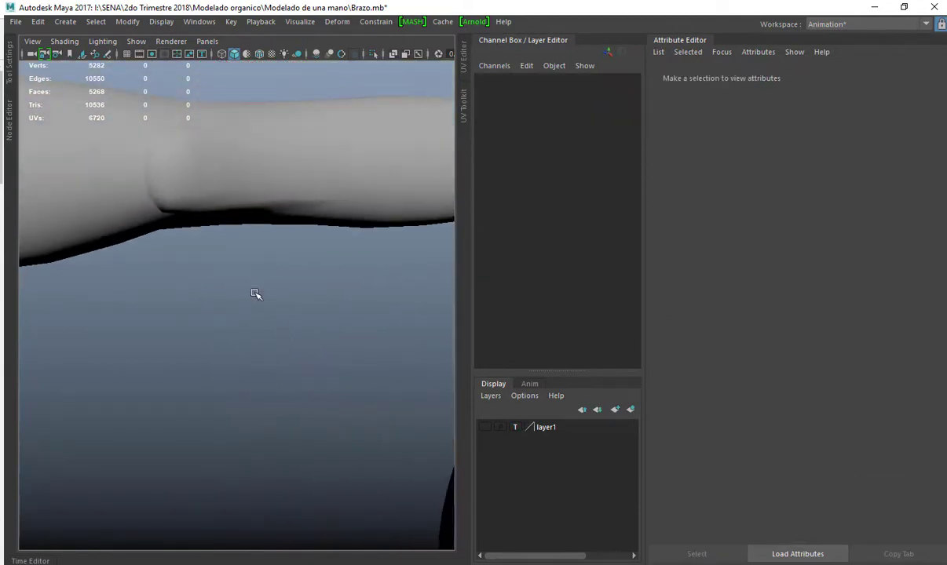
# Multi-Cut an edge down the inner front of the knee, from a lower-thigh vertex across two rows to a point inside the face below.
pyautogui.scroll(-8, 286, 275)
pyautogui.keyDown('alt'); pyautogui.moveTo(286, 275); pyautogui.dragTo(323, 180, button='middle'); pyautogui.keyUp('alt')
pyautogui.scroll(5, 317, 212)
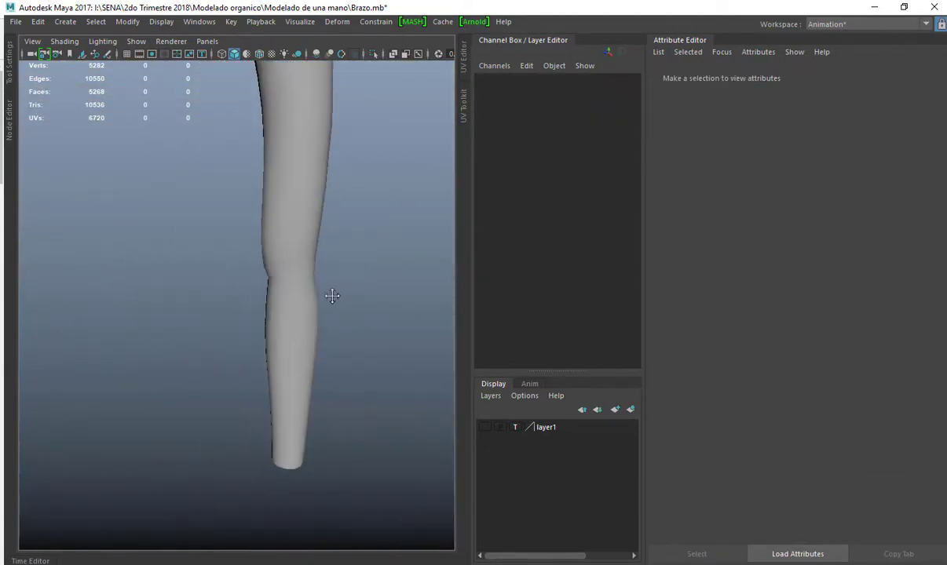
pyautogui.click(312, 290)
pyautogui.keyDown('alt'); pyautogui.moveTo(332, 296); pyautogui.dragTo(363, 330); pyautogui.keyUp('alt')
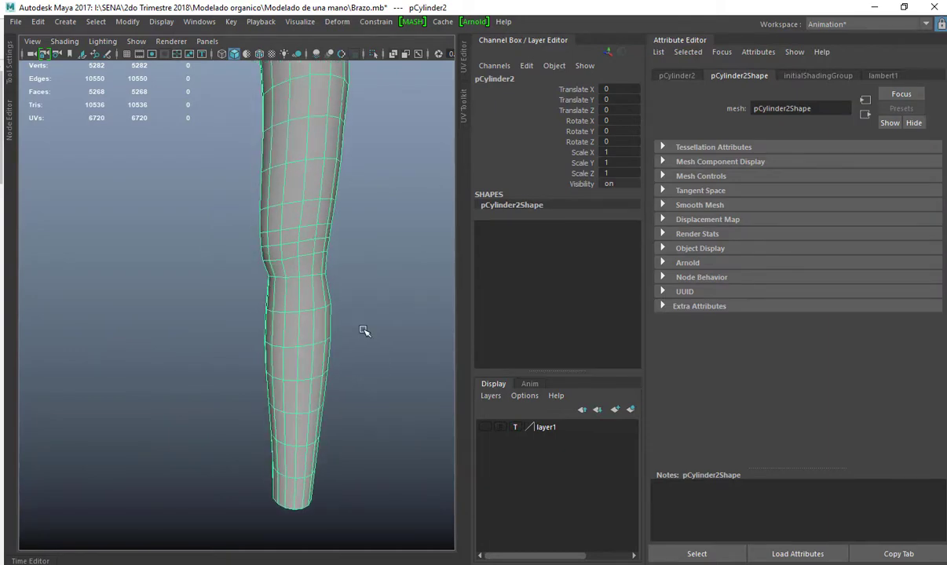
pyautogui.keyDown('alt'); pyautogui.moveTo(363, 330); pyautogui.dragTo(281, 414, button='middle'); pyautogui.keyUp('alt')
pyautogui.keyDown('alt'); pyautogui.moveTo(234, 382); pyautogui.dragTo(304, 328, button='middle'); pyautogui.keyUp('alt')
pyautogui.scroll(5, 353, 334)
pyautogui.keyDown('shift'); pyautogui.moveTo(279, 255); pyautogui.dragTo(212, 259, button='right'); pyautogui.keyUp('shift')
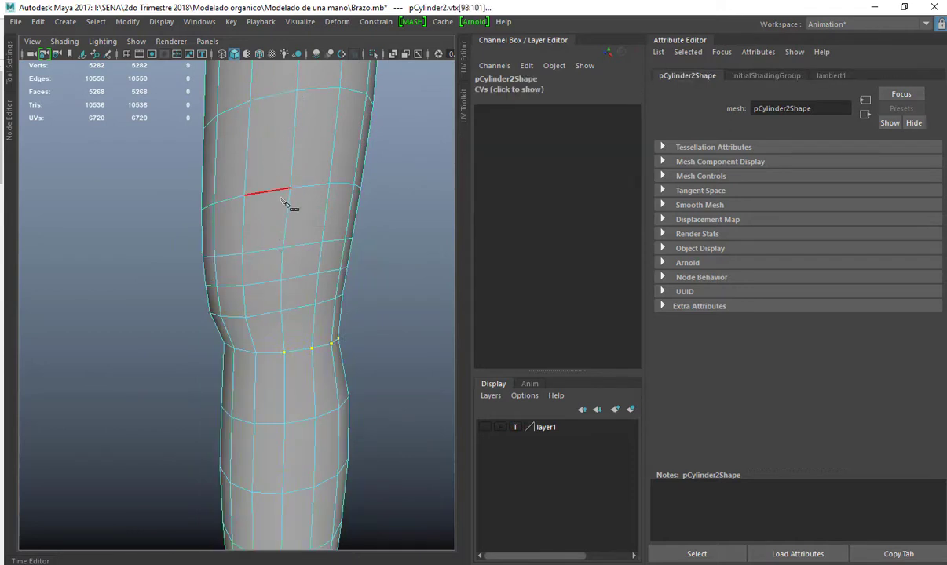
pyautogui.click(246, 253)
pyautogui.click(255, 284)
pyautogui.scroll(3, 271, 308)
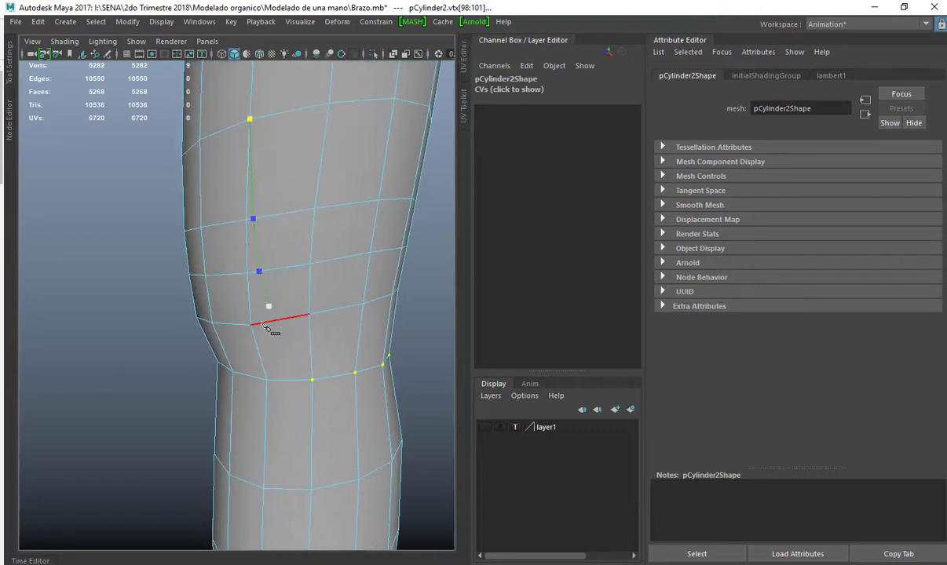
pyautogui.press('Return')
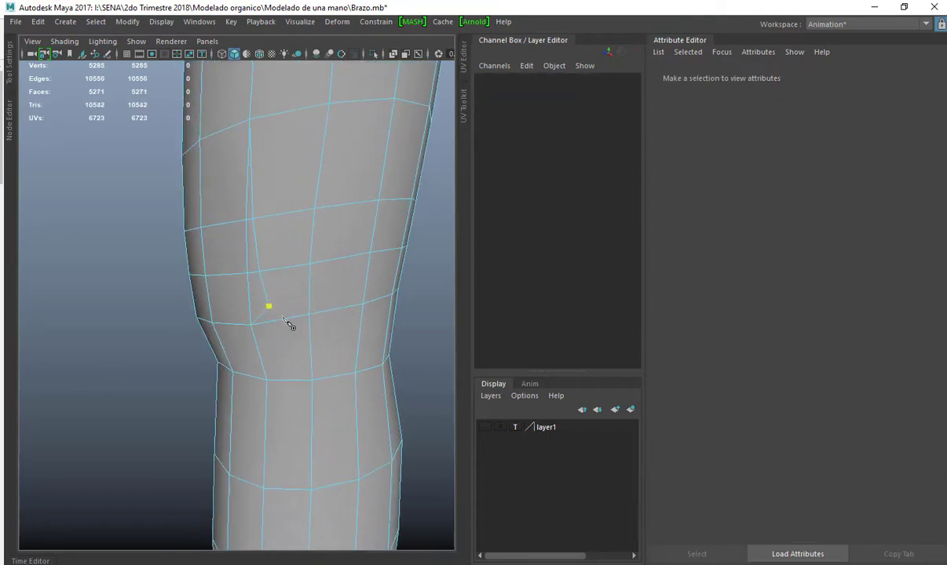
# Extend the cut across the front of the knee, up the outer side to the lower-thigh vertex, and join its outer corner to the row below.
pyautogui.click(368, 286)
pyautogui.click(358, 254)
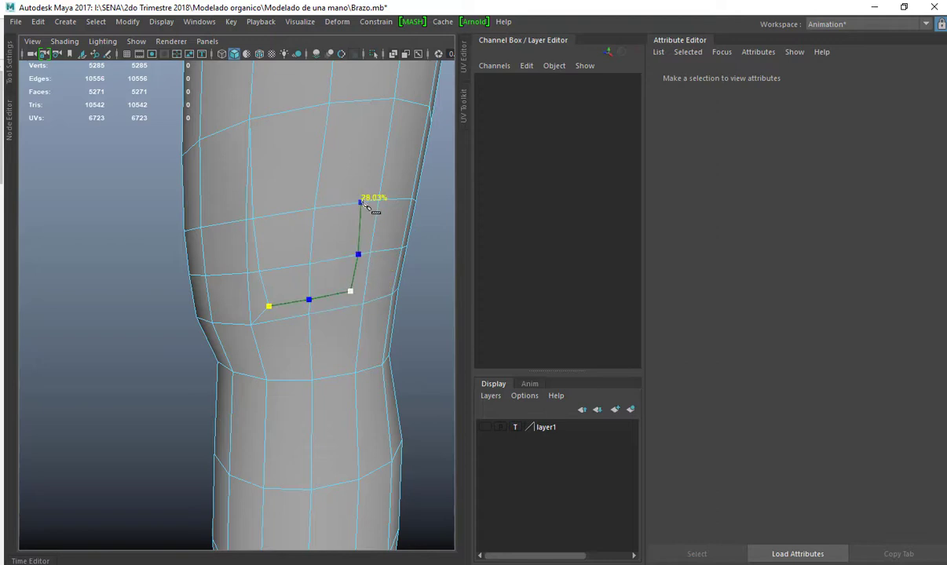
pyautogui.click(366, 203)
pyautogui.click(392, 93)
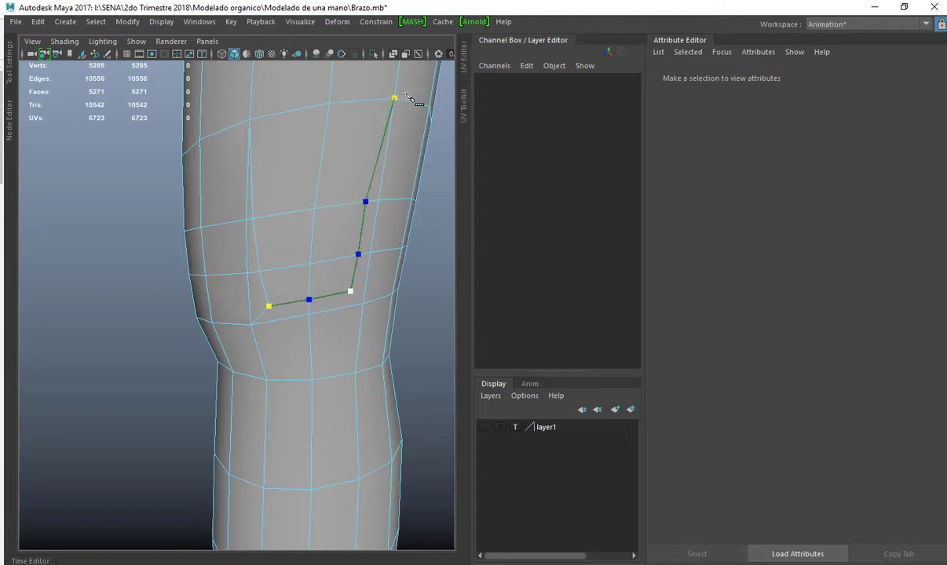
pyautogui.press('Return')
pyautogui.click(362, 303)
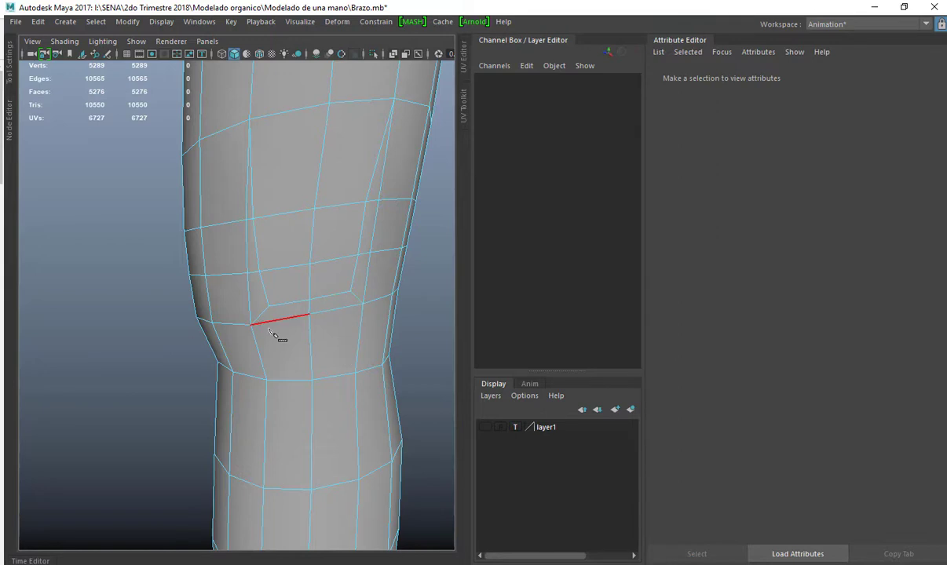
# Multi-Cut a V-shaped edge under the kneecap, from its inner lower corner through the centre edge to its outer lower corner.
pyautogui.keyDown('alt'); pyautogui.moveTo(274, 340); pyautogui.dragTo(220, 338); pyautogui.keyUp('alt')
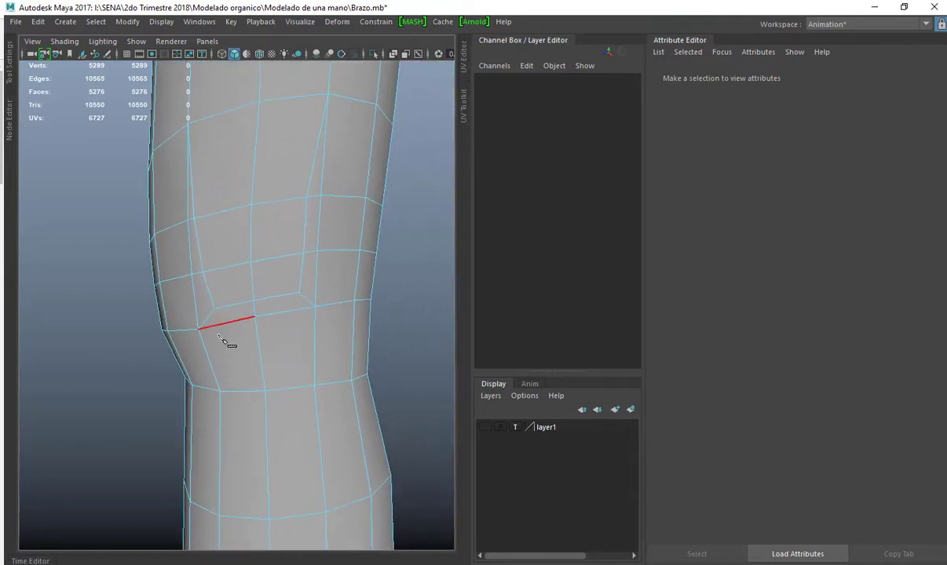
pyautogui.click(199, 330)
pyautogui.click(260, 346)
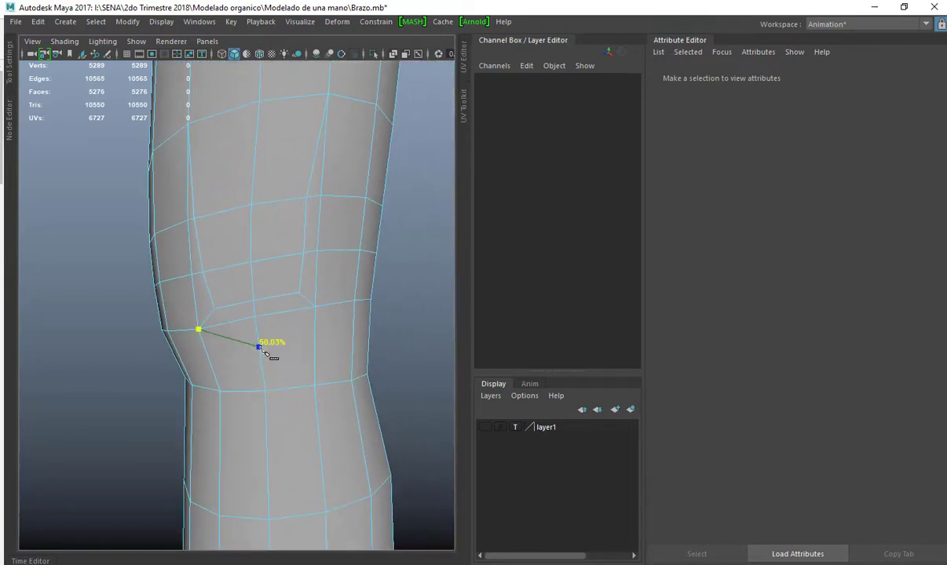
pyautogui.click(315, 307)
pyautogui.press('Return')
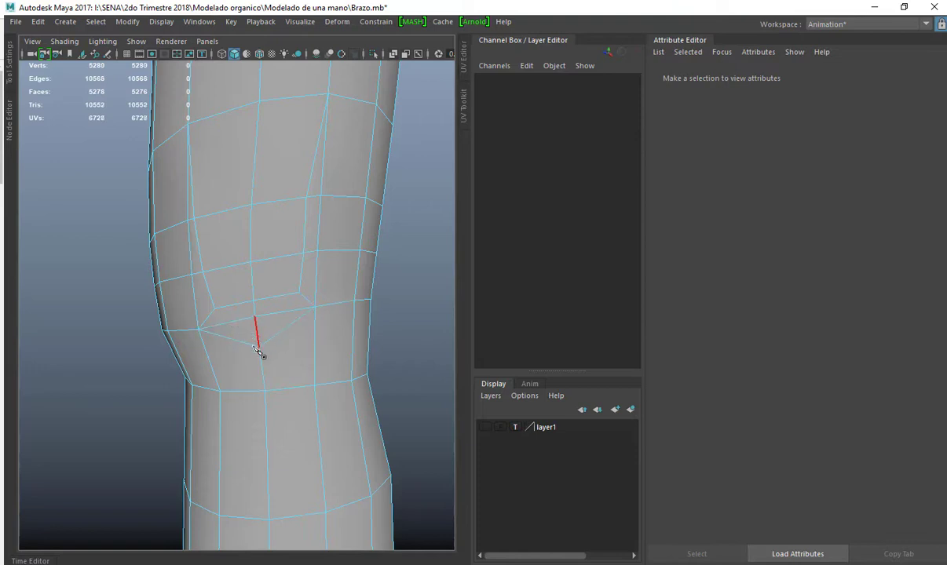
# Delete the two horizontal edges above the new cut and lower the kneecap's bottom centre vertex slightly.
pyautogui.click(245, 319)
pyautogui.keyDown('shift'); pyautogui.click(289, 311); pyautogui.keyUp('shift')
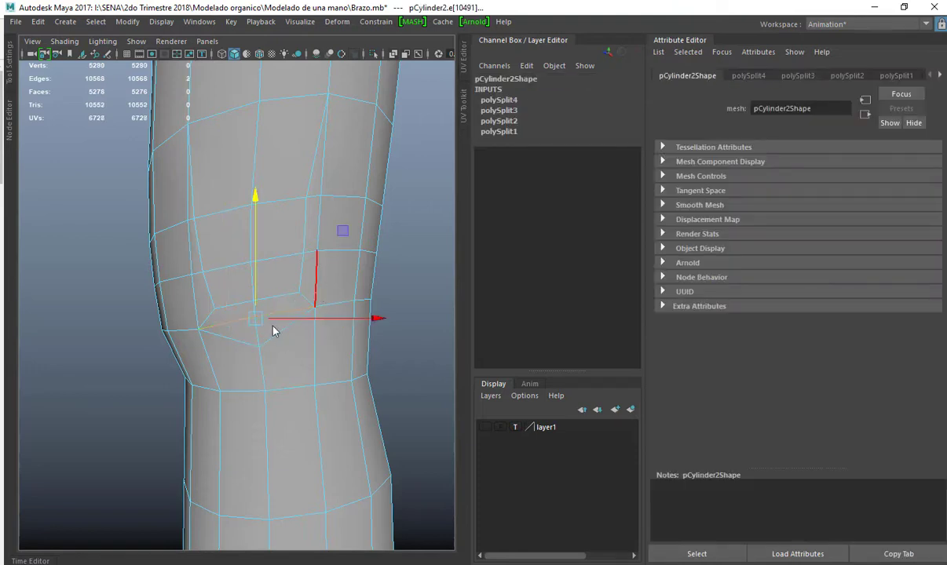
pyautogui.hotkey('ctrl', 'Delete')
pyautogui.moveTo(274, 328); pyautogui.dragTo(258, 302, button='right')
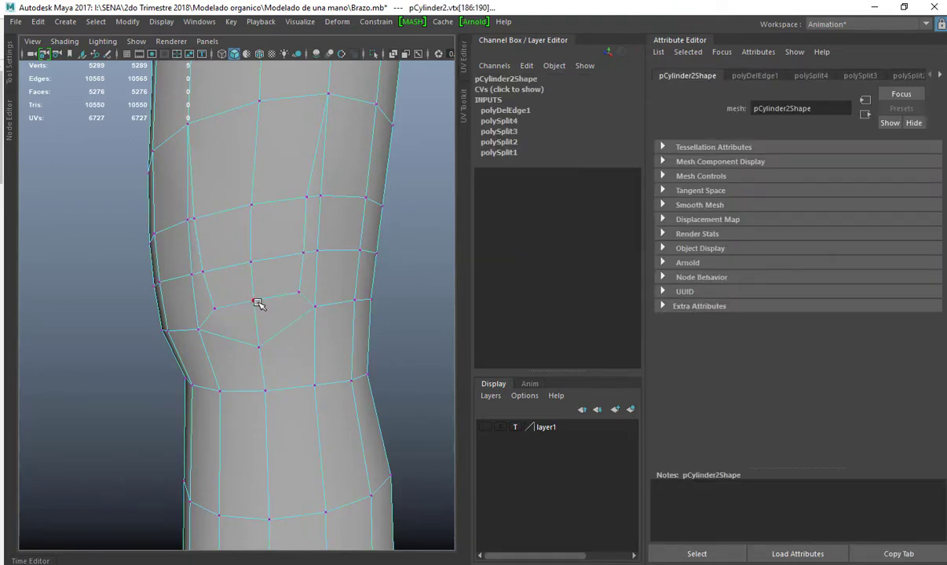
pyautogui.click(252, 301)
pyautogui.moveTo(253, 261); pyautogui.dragTo(255, 269)
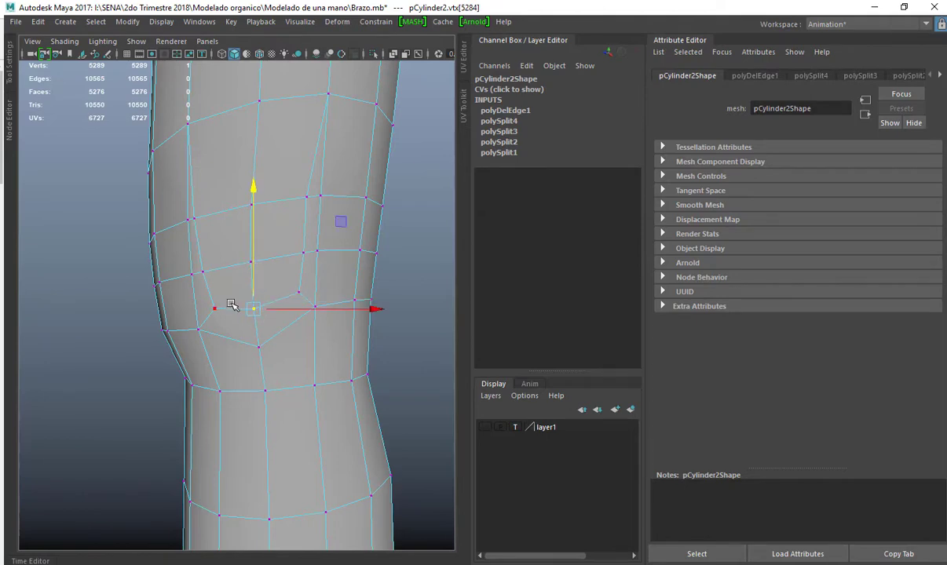
# Select the two lower kneecap faces and pull them forward out of the knee.
pyautogui.moveTo(232, 305); pyautogui.dragTo(234, 255, button='right')
pyautogui.click(238, 295)
pyautogui.keyDown('shift'); pyautogui.click(283, 281); pyautogui.keyUp('shift')
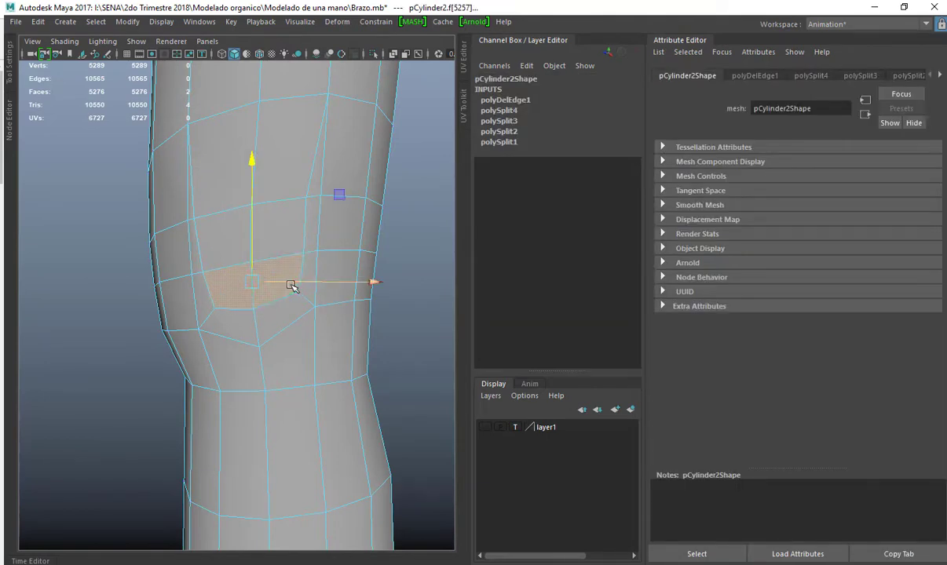
pyautogui.keyDown('alt'); pyautogui.moveTo(292, 285); pyautogui.dragTo(241, 254); pyautogui.keyUp('alt')
pyautogui.press('f')
pyautogui.scroll(-5, 258, 278)
pyautogui.moveTo(344, 303); pyautogui.dragTo(380, 303)
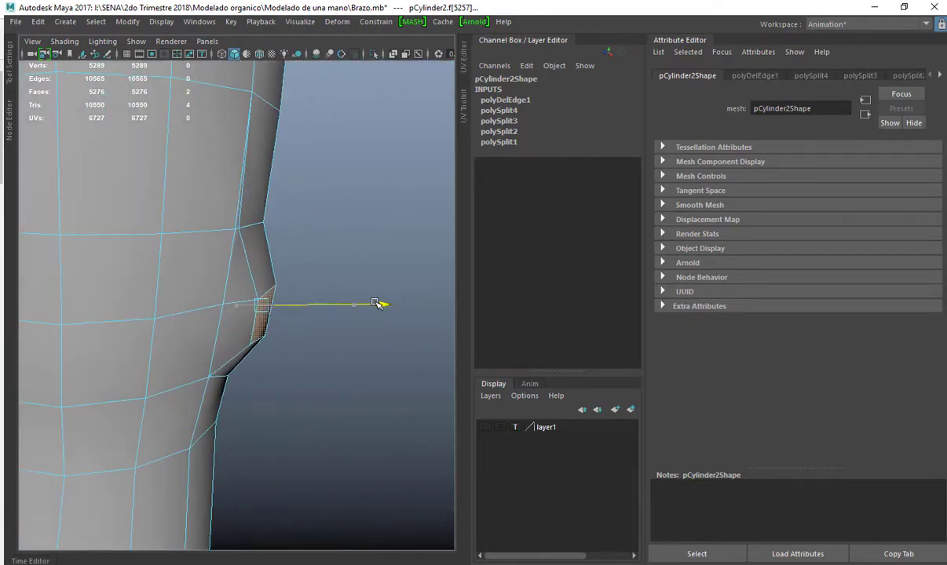
# Select the two horizontal edges across the upper kneecap and pull them forward to fill out its profile.
pyautogui.moveTo(271, 247); pyautogui.dragTo(256, 214, button='right')
pyautogui.click(252, 225)
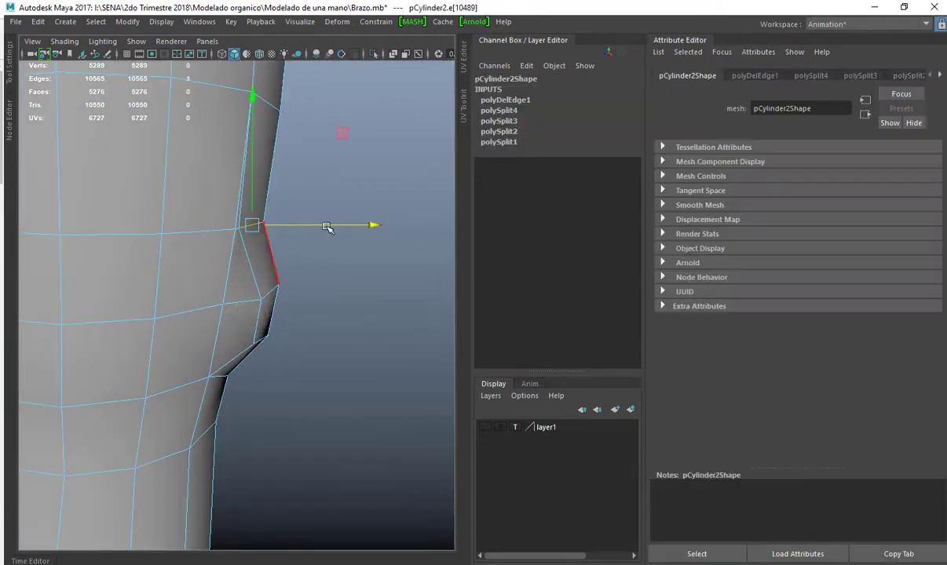
pyautogui.keyDown('alt'); pyautogui.moveTo(327, 228); pyautogui.dragTo(221, 224); pyautogui.keyUp('alt')
pyautogui.keyDown('shift'); pyautogui.click(267, 213); pyautogui.keyUp('shift')
pyautogui.hotkey('ctrl', 'z')
pyautogui.press('q')
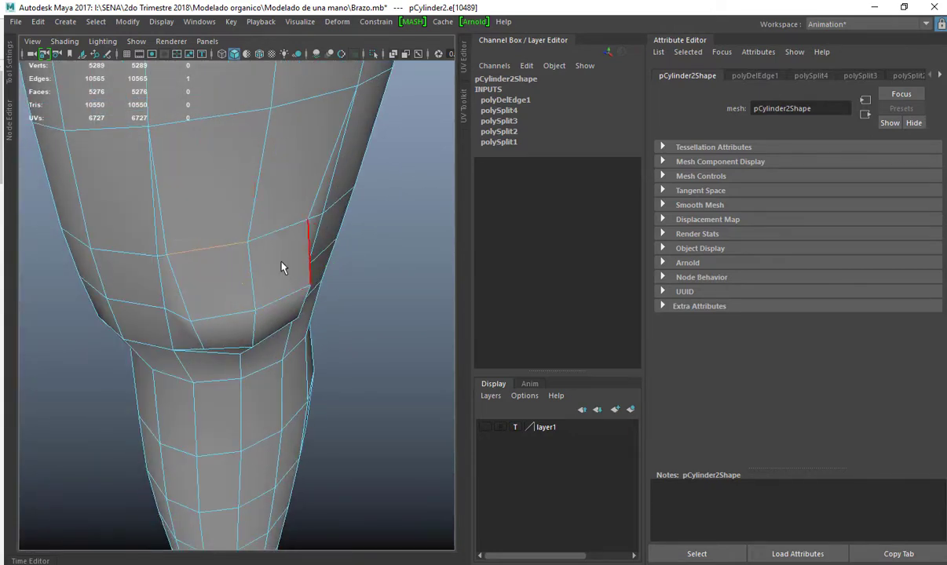
pyautogui.press('w')
pyautogui.keyDown('alt'); pyautogui.moveTo(321, 302); pyautogui.dragTo(159, 307); pyautogui.keyUp('alt')
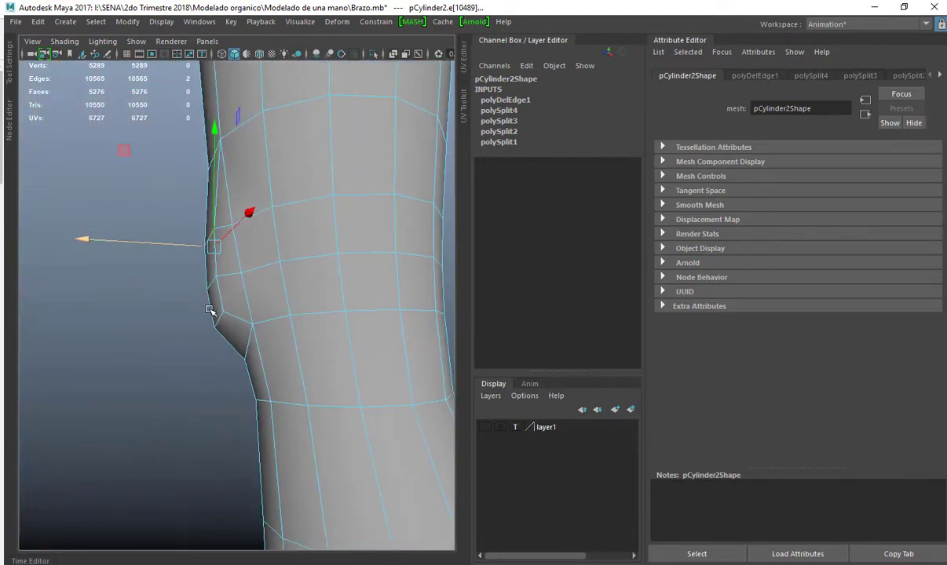
pyautogui.press('space')
pyautogui.press('space')
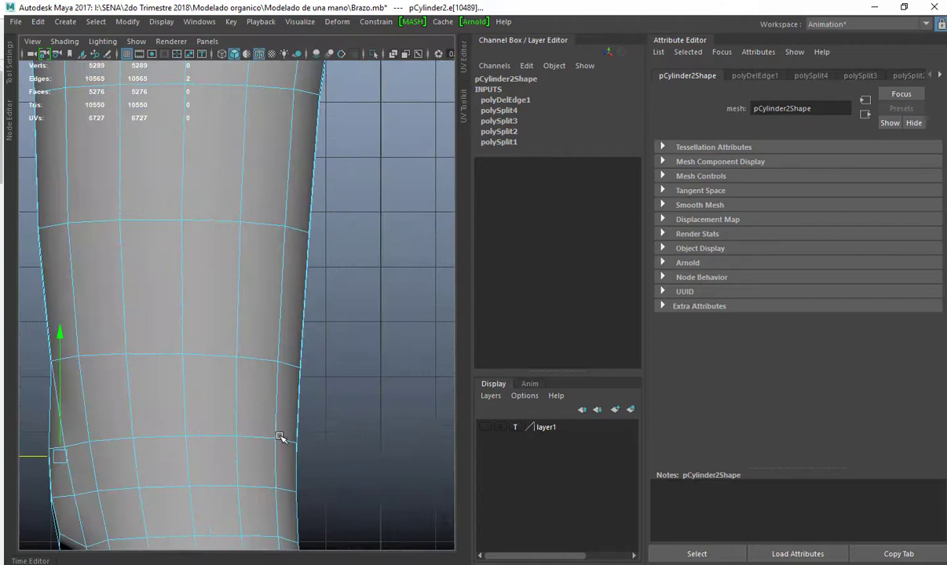
pyautogui.keyDown('alt'); pyautogui.moveTo(145, 409); pyautogui.dragTo(330, 204, button='middle'); pyautogui.keyUp('alt')
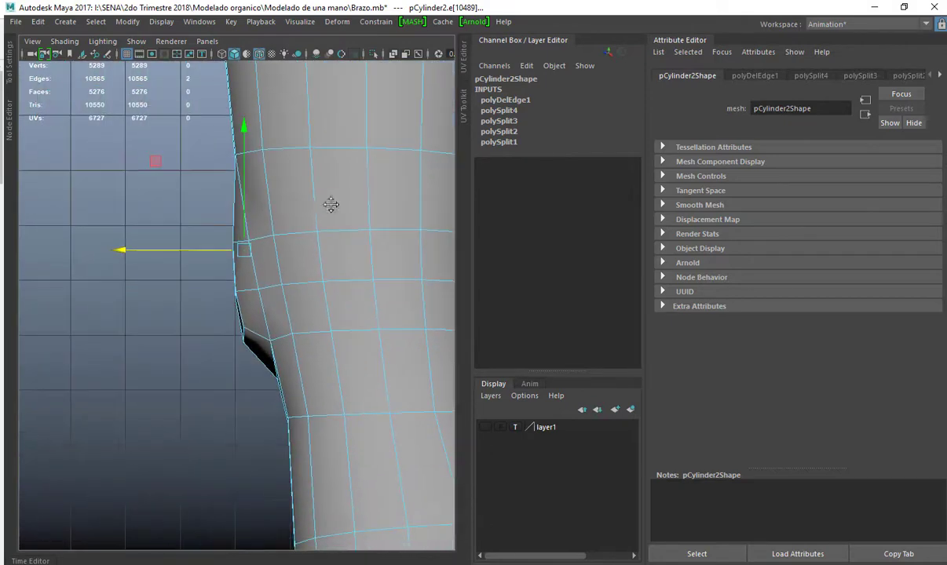
# Refine the kneecap's profile in the side view by shifting its front, lower and side vertices forward.
pyautogui.press('F9')
pyautogui.moveTo(246, 290)
pyautogui.mouseDown()
pyautogui.moveTo(226, 303)
pyautogui.moveTo(240, 304)
pyautogui.moveTo(233, 299)
pyautogui.mouseUp()
pyautogui.hotkey('ctrl', 'z')
pyautogui.click(244, 340)
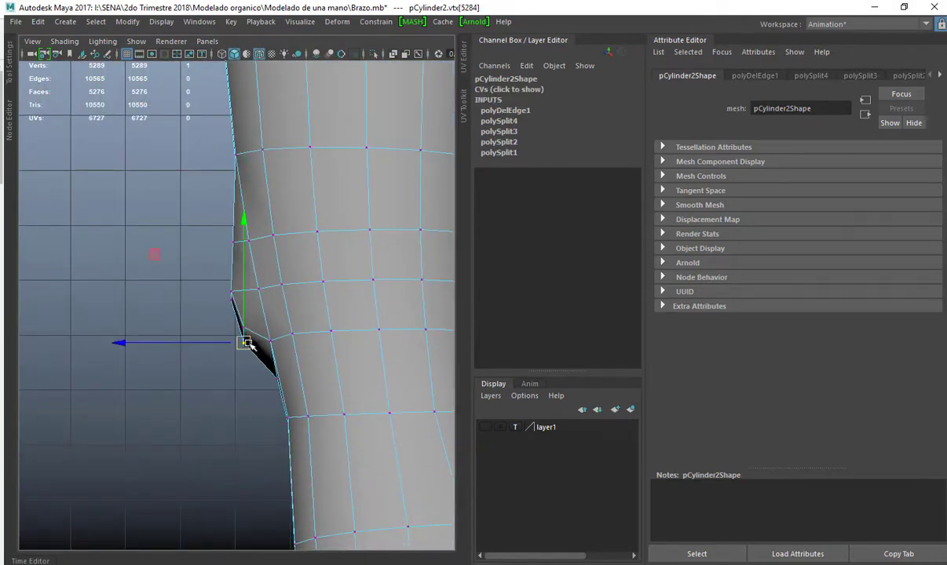
pyautogui.click(227, 299)
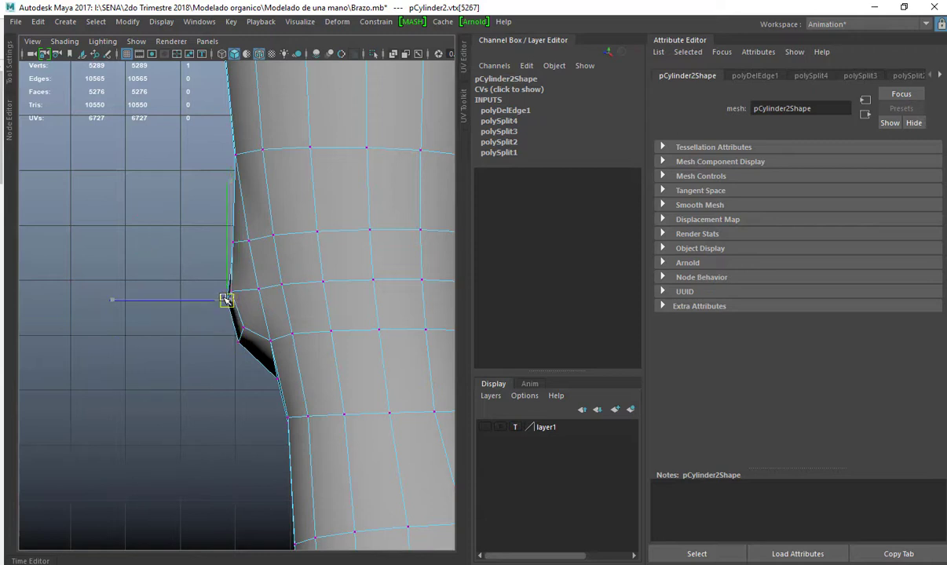
pyautogui.moveTo(275, 300); pyautogui.dragTo(256, 292)
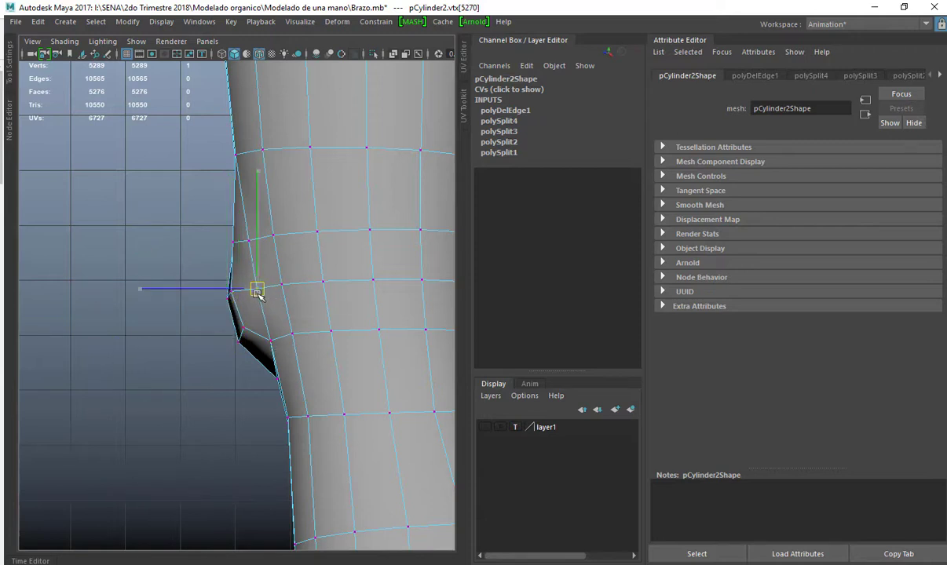
pyautogui.moveTo(244, 255); pyautogui.dragTo(245, 249)
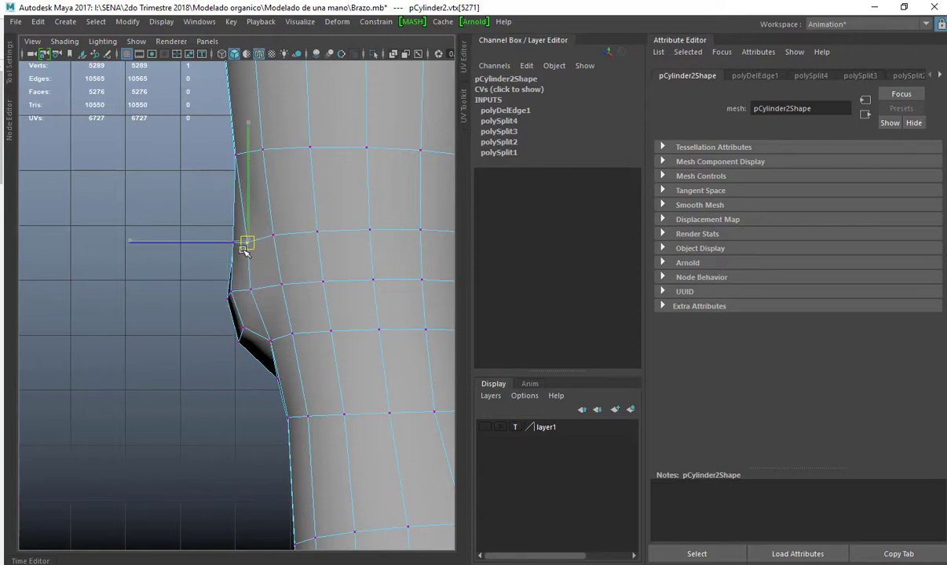
# Preview the leg smoothed in object mode and examine the kneecap from the side and front.
pyautogui.press('3')
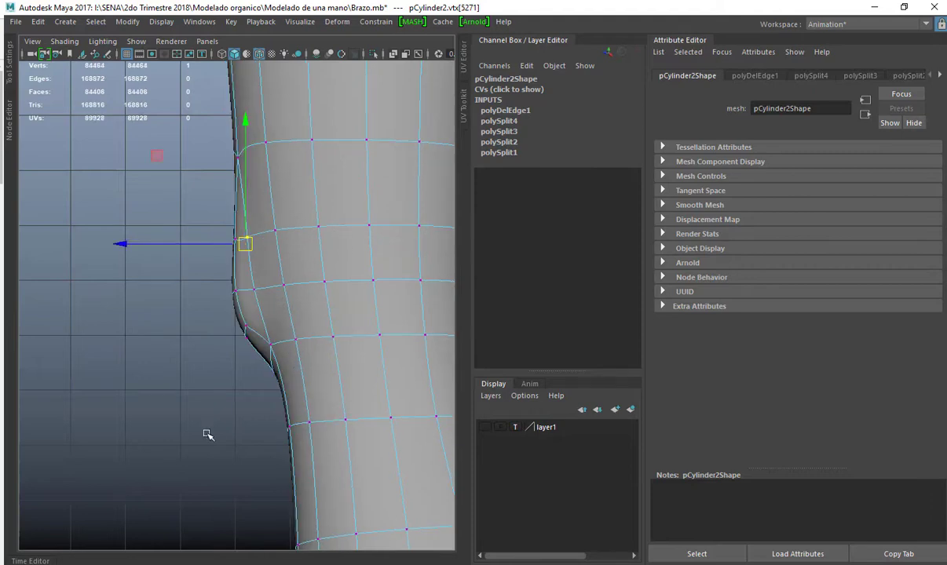
pyautogui.click(207, 433)
pyautogui.moveTo(311, 245); pyautogui.dragTo(376, 198, button='right')
pyautogui.click(211, 311)
pyautogui.press('space')
pyautogui.press('space')
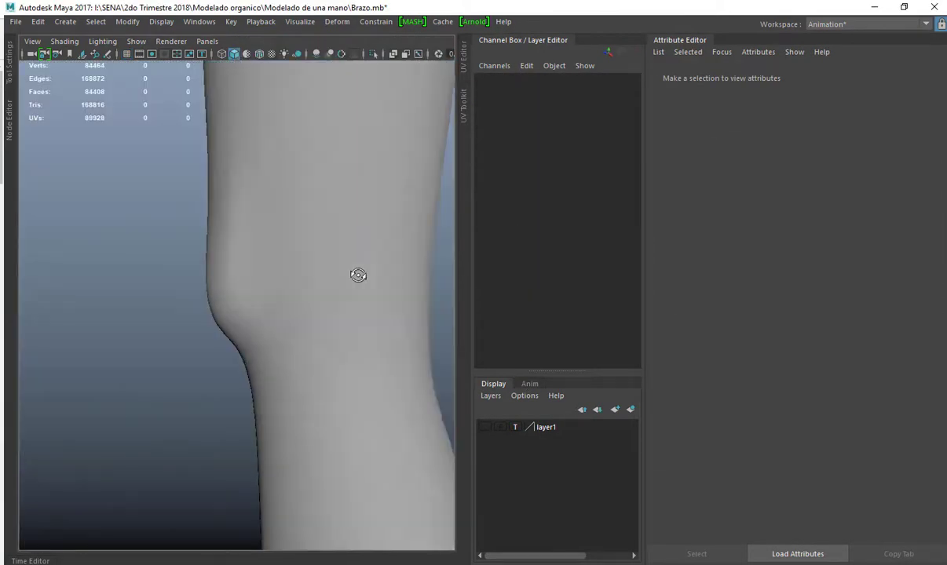
pyautogui.keyDown('alt'); pyautogui.moveTo(358, 275); pyautogui.dragTo(330, 272); pyautogui.keyUp('alt')
pyautogui.keyDown('alt'); pyautogui.moveTo(329, 272); pyautogui.dragTo(285, 306, button='right'); pyautogui.keyUp('alt')
pyautogui.keyDown('alt'); pyautogui.moveTo(285, 306); pyautogui.dragTo(236, 317); pyautogui.keyUp('alt')
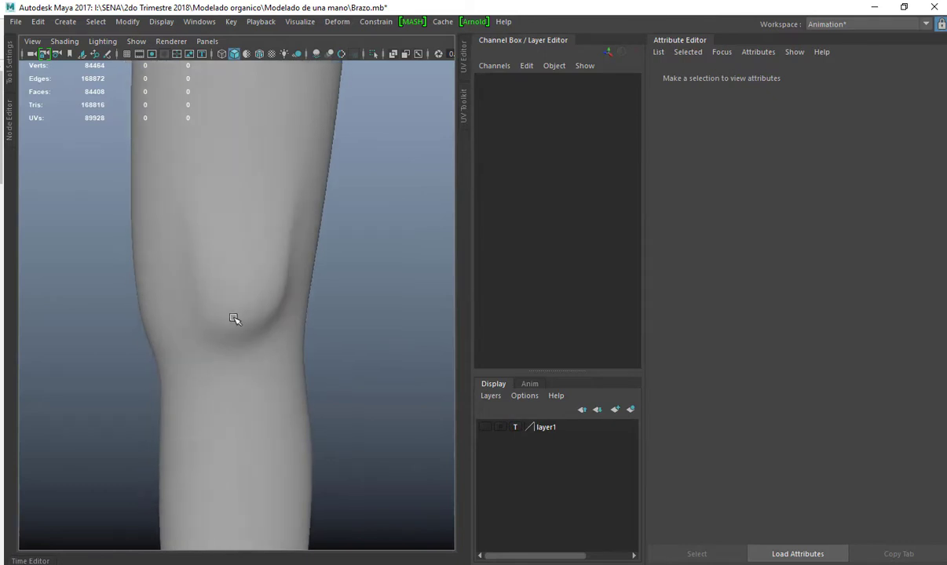
# Insert an edge loop around the kneecap between its inner outline and the surrounding outline, and return to object mode.
pyautogui.click(233, 313)
pyautogui.moveTo(228, 335); pyautogui.dragTo(385, 310, button='right')
pyautogui.click(206, 335)
pyautogui.click(385, 310)
pyautogui.moveTo(288, 245); pyautogui.dragTo(427, 164, button='right')
pyautogui.click(353, 262)
# Examine the smoothed kneecap and the whole leg from several angles.
pyautogui.keyDown('alt'); pyautogui.moveTo(353, 263); pyautogui.dragTo(217, 270, button='right'); pyautogui.keyUp('alt')
pyautogui.keyDown('alt'); pyautogui.moveTo(217, 270); pyautogui.dragTo(180, 258); pyautogui.keyUp('alt')
pyautogui.keyDown('alt'); pyautogui.moveTo(180, 258); pyautogui.dragTo(199, 273, button='right'); pyautogui.keyUp('alt')
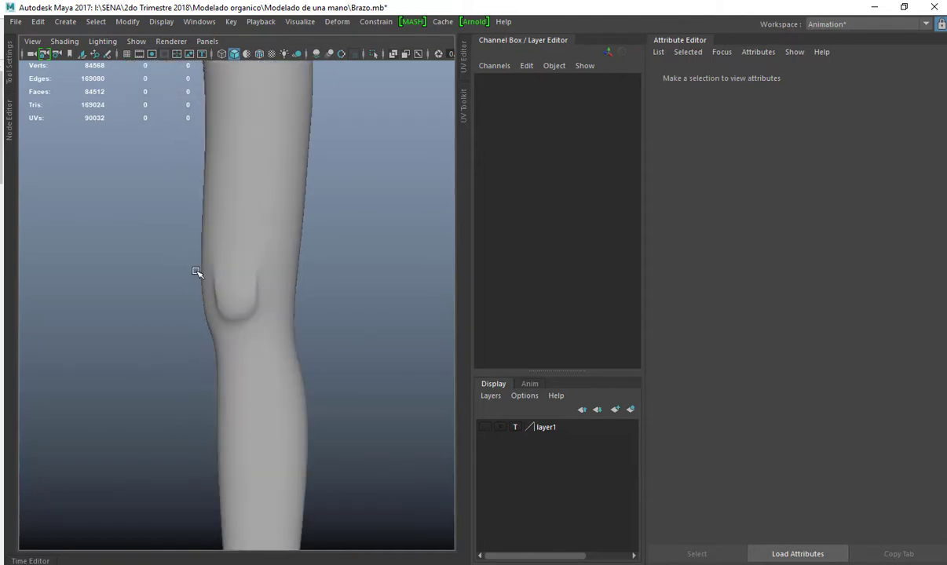
pyautogui.keyDown('alt'); pyautogui.moveTo(243, 280); pyautogui.dragTo(196, 290); pyautogui.keyUp('alt')
pyautogui.keyDown('alt'); pyautogui.moveTo(197, 289); pyautogui.dragTo(215, 286, button='right'); pyautogui.keyUp('alt')
pyautogui.keyDown('alt'); pyautogui.moveTo(269, 272); pyautogui.dragTo(299, 279); pyautogui.keyUp('alt')
pyautogui.click(298, 283)
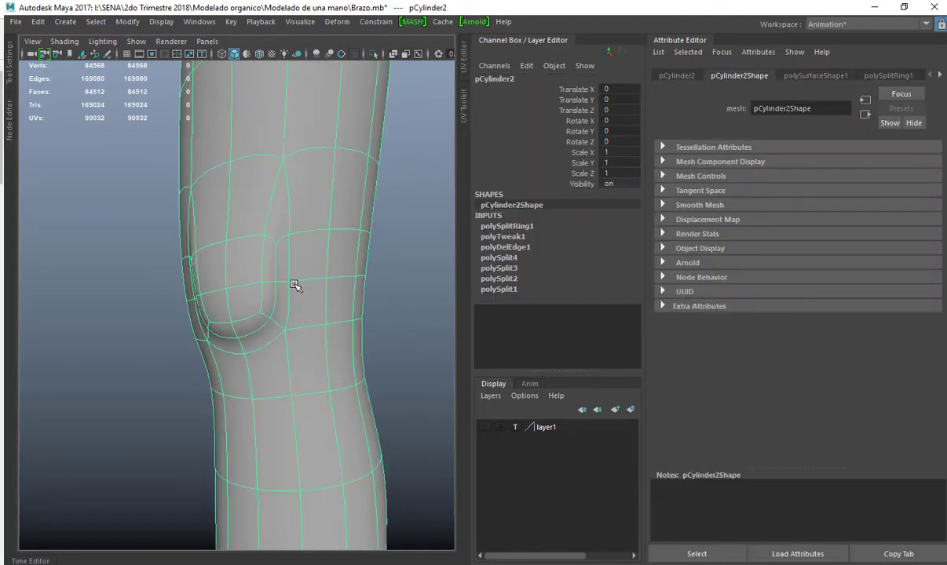
# Turn off the smooth preview and move the two outermost vertices beside the kneecap's outer edge away from it.
pyautogui.press('1')
pyautogui.moveTo(278, 271)
pyautogui.keyDown('alt'); pyautogui.mouseDown(button='right')
pyautogui.moveTo(258, 284)
pyautogui.moveTo(261, 267)
pyautogui.mouseUp(button='right'); pyautogui.keyUp('alt')
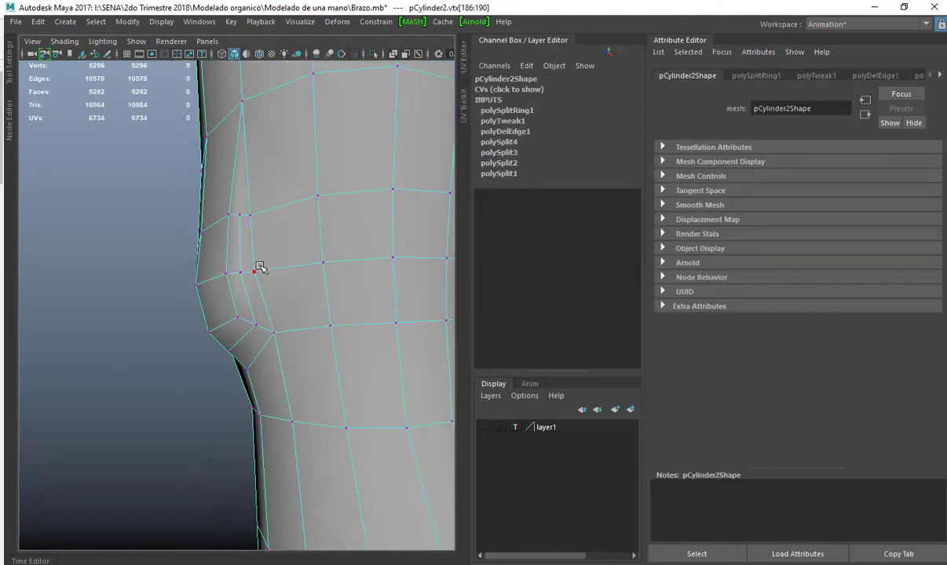
pyautogui.click(255, 273)
pyautogui.keyDown('alt'); pyautogui.moveTo(258, 275); pyautogui.dragTo(299, 271); pyautogui.keyUp('alt')
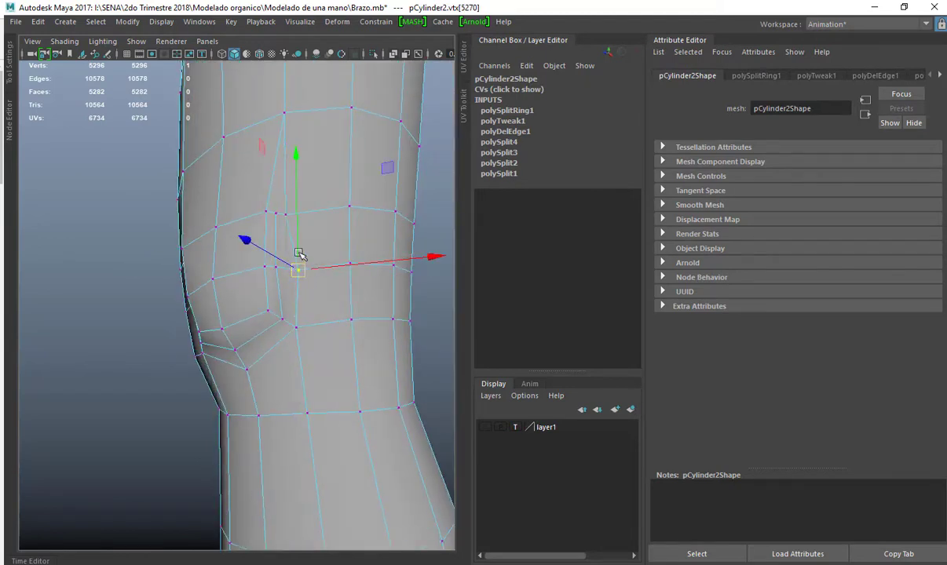
pyautogui.click(288, 216)
pyautogui.moveTo(285, 214); pyautogui.dragTo(296, 209)
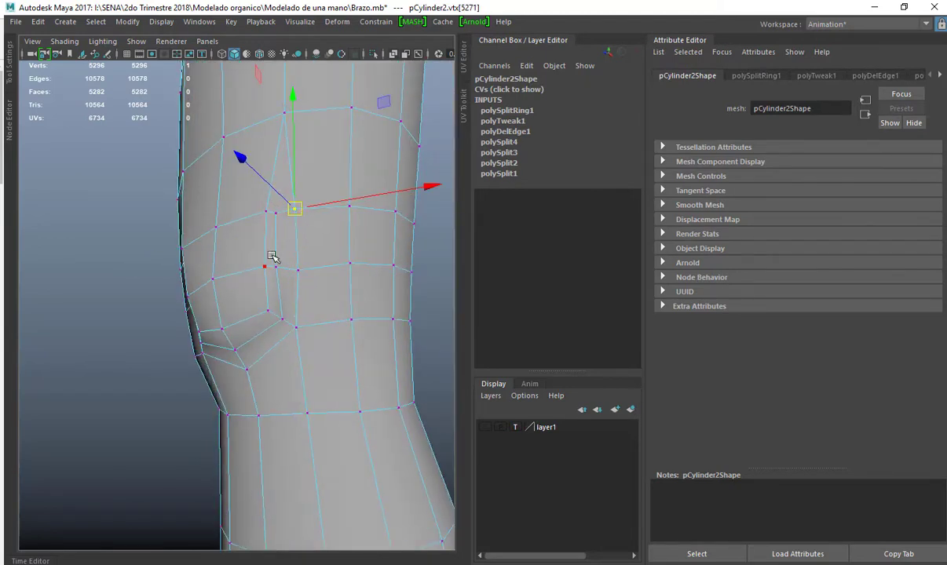
# Space out the new loop's vertices along the kneecap's outer side, down to its lower corner.
pyautogui.click(278, 267)
pyautogui.moveTo(281, 271); pyautogui.dragTo(290, 275)
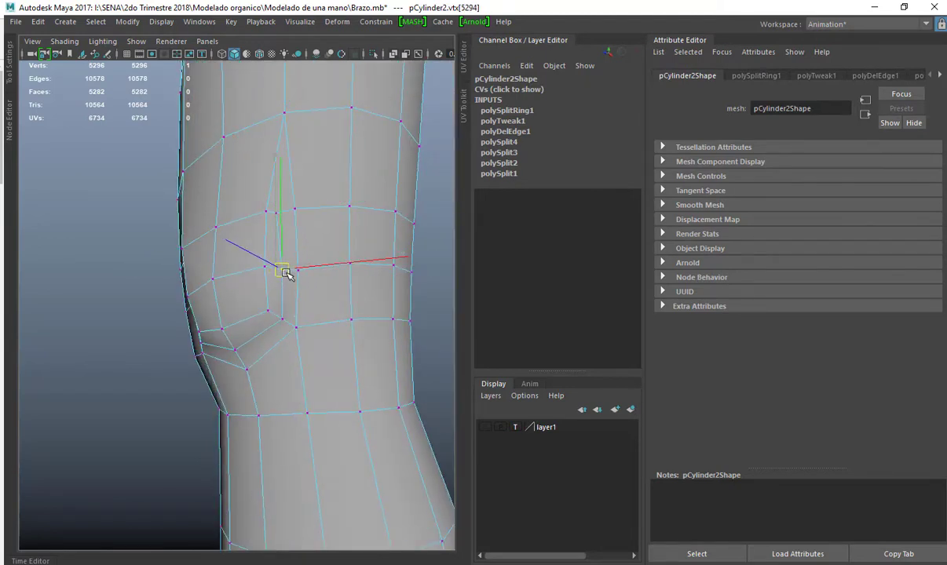
pyautogui.click(279, 214)
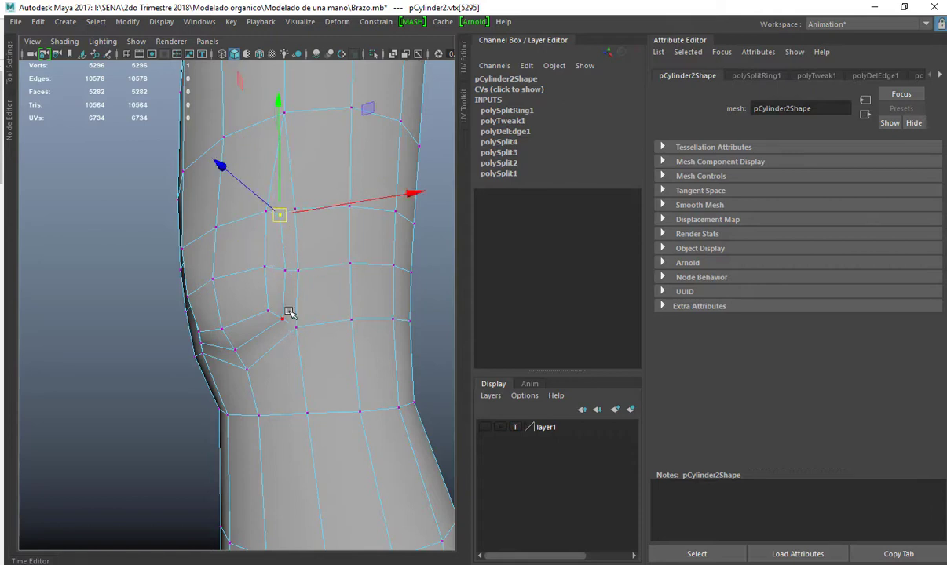
pyautogui.click(287, 315)
pyautogui.keyDown('alt'); pyautogui.moveTo(295, 317); pyautogui.dragTo(264, 335); pyautogui.keyUp('alt')
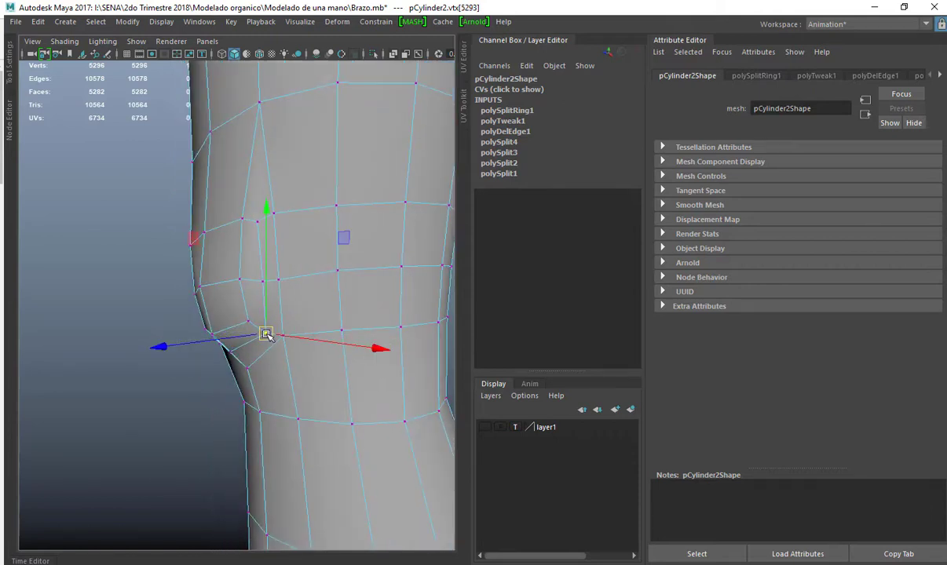
# Spread the surrounding and new loop vertices along the kneecap's inner side away from the kneecap.
pyautogui.keyDown('alt'); pyautogui.moveTo(229, 291); pyautogui.dragTo(172, 245); pyautogui.keyUp('alt')
pyautogui.click(183, 239)
pyautogui.click(179, 296)
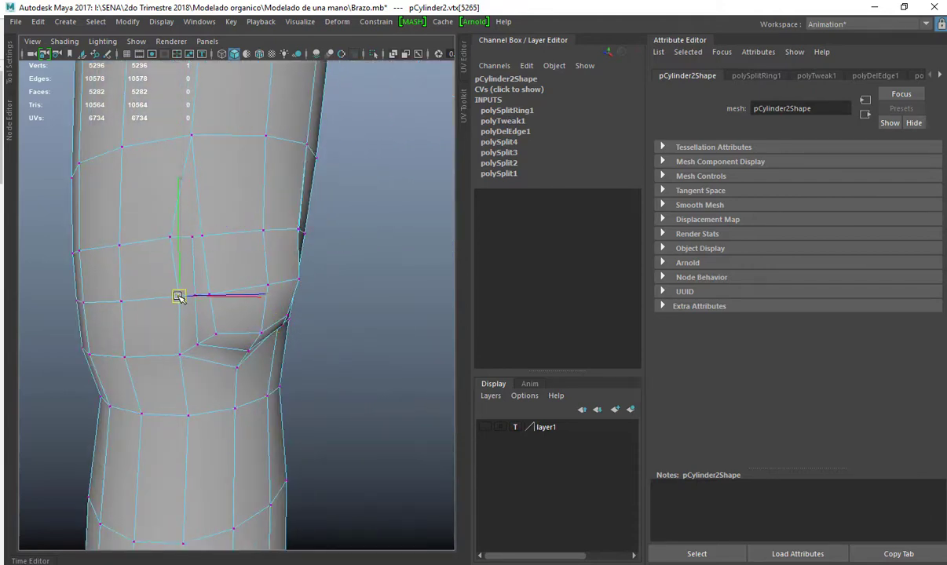
pyautogui.moveTo(178, 296); pyautogui.dragTo(170, 297)
pyautogui.click(192, 237)
pyautogui.moveTo(192, 238); pyautogui.dragTo(187, 239)
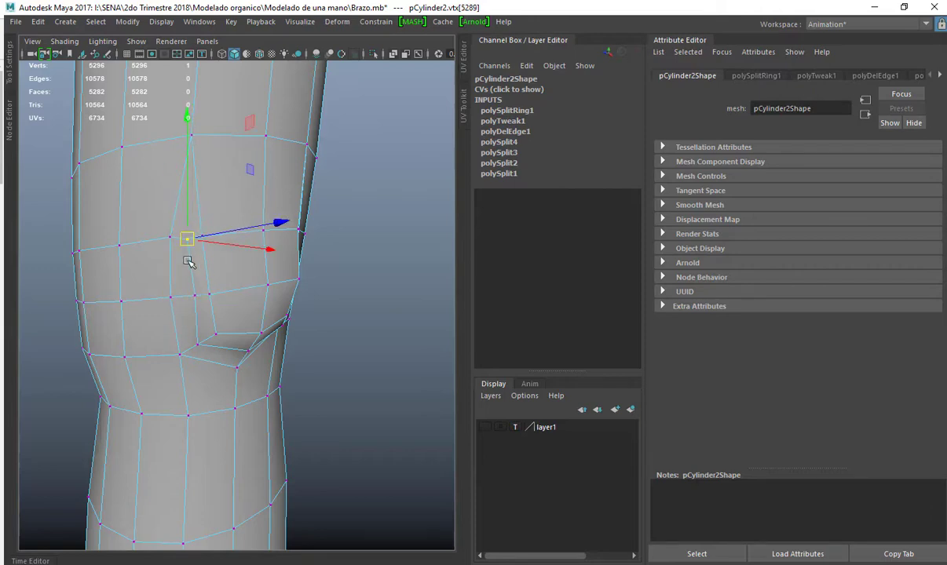
pyautogui.click(195, 296)
pyautogui.moveTo(193, 298); pyautogui.dragTo(235, 344)
# Adjust the new loop's vertices beneath the kneecap in the side view to refine its lower contour.
pyautogui.click(271, 330)
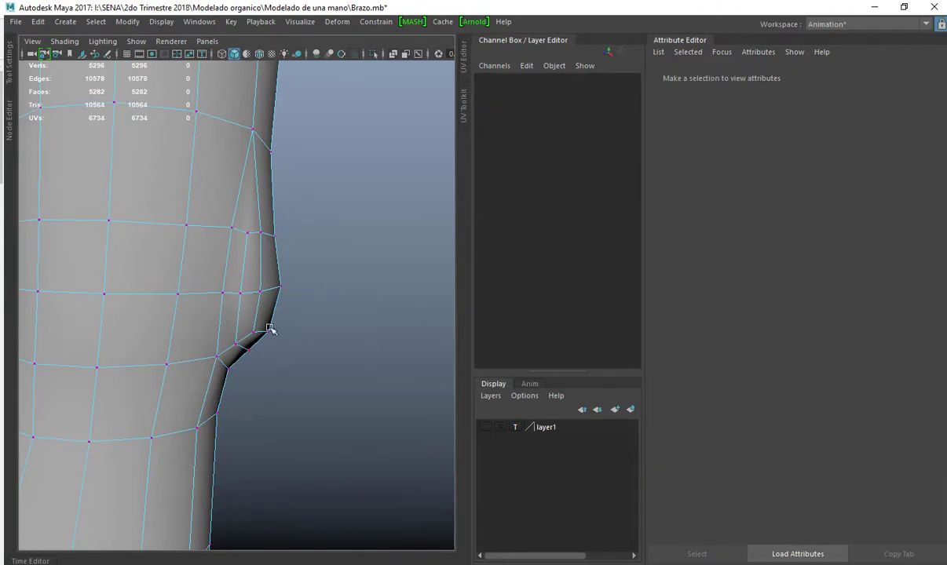
pyautogui.press('space')
pyautogui.press('space')
pyautogui.scroll(5, 255, 361)
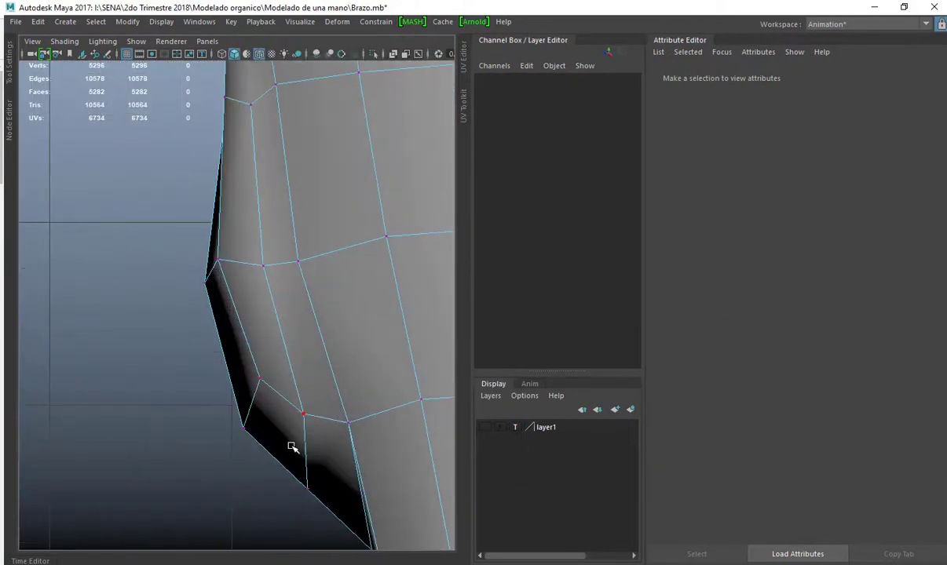
pyautogui.keyDown('alt'); pyautogui.moveTo(291, 447); pyautogui.dragTo(248, 337, button='middle'); pyautogui.keyUp('alt')
pyautogui.click(264, 381)
pyautogui.moveTo(265, 381); pyautogui.dragTo(322, 442)
pyautogui.moveTo(266, 345); pyautogui.dragTo(261, 327)
# Nudge the upper front kneecap vertex forward in the side view and preview the mesh smoothed.
pyautogui.scroll(-5, 223, 223)
pyautogui.scroll(6, 226, 251)
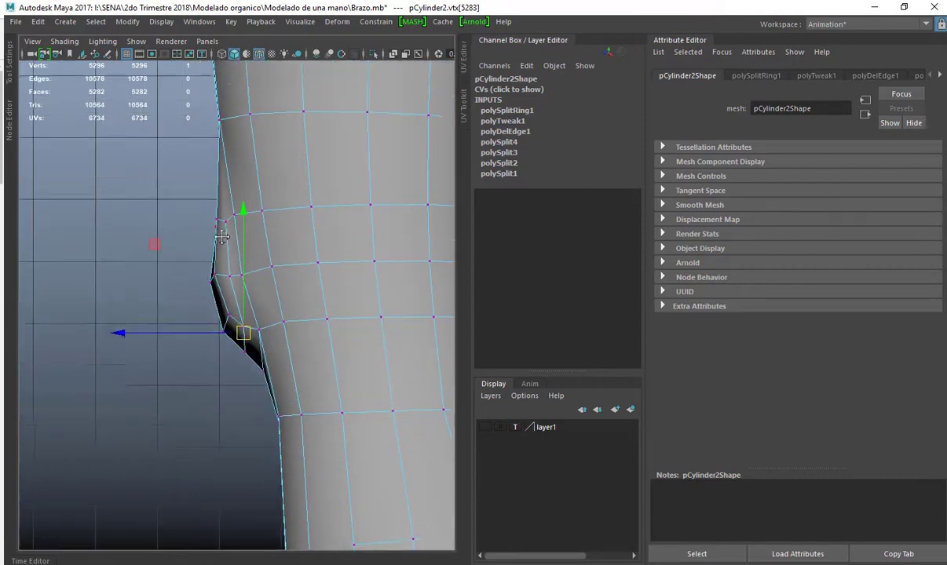
pyautogui.click(223, 207)
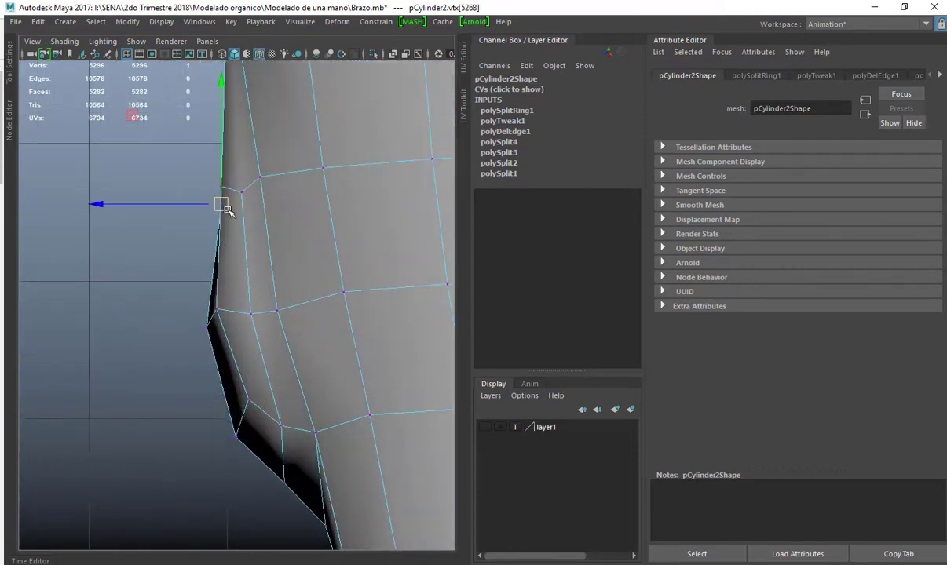
pyautogui.moveTo(225, 210); pyautogui.dragTo(221, 210)
pyautogui.press('3')
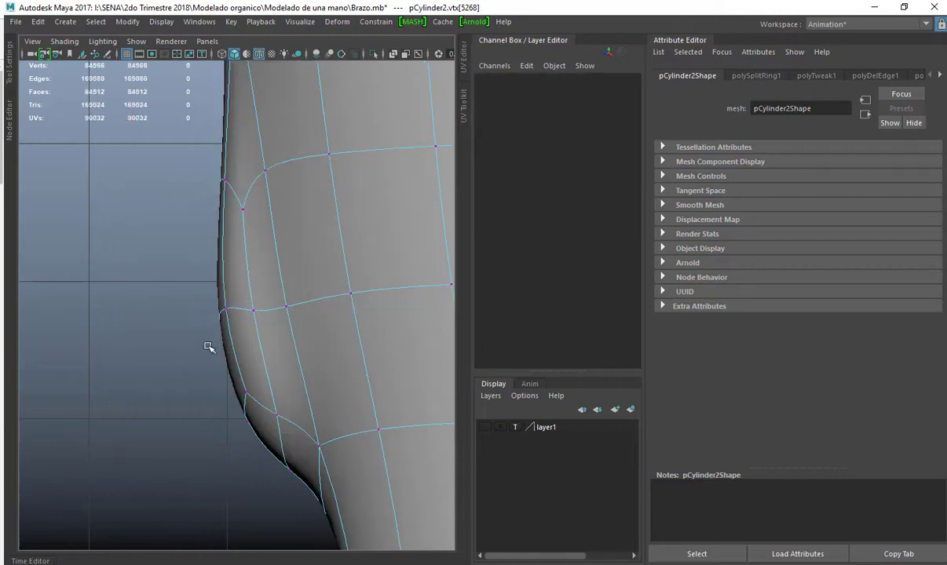
# Inspect the smoothed kneecap up close, then the leg's proportions against the whole body from several angles.
pyautogui.click(206, 343)
pyautogui.moveTo(336, 241); pyautogui.dragTo(274, 235, button='right')
pyautogui.press('space')
pyautogui.press('space')
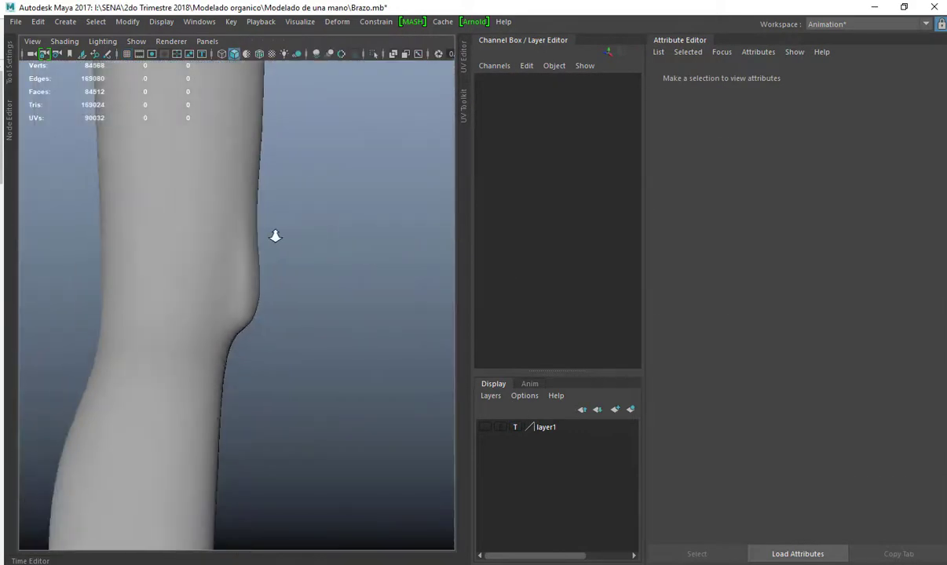
pyautogui.keyDown('alt'); pyautogui.moveTo(416, 303); pyautogui.dragTo(343, 321); pyautogui.keyUp('alt')
pyautogui.keyDown('alt'); pyautogui.moveTo(343, 321); pyautogui.dragTo(95, 253, button='right'); pyautogui.keyUp('alt')
pyautogui.keyDown('alt'); pyautogui.moveTo(285, 275); pyautogui.dragTo(254, 264); pyautogui.keyUp('alt')
pyautogui.keyDown('alt'); pyautogui.moveTo(253, 264); pyautogui.dragTo(354, 325, button='right'); pyautogui.keyUp('alt')
pyautogui.keyDown('alt'); pyautogui.moveTo(298, 323); pyautogui.dragTo(328, 337, button='middle'); pyautogui.keyUp('alt')
pyautogui.keyDown('alt'); pyautogui.moveTo(328, 336); pyautogui.dragTo(263, 294, button='right'); pyautogui.keyUp('alt')
pyautogui.keyDown('alt'); pyautogui.moveTo(267, 292); pyautogui.dragTo(260, 307, button='middle'); pyautogui.keyUp('alt')
pyautogui.keyDown('alt'); pyautogui.moveTo(235, 249); pyautogui.dragTo(238, 267); pyautogui.keyUp('alt')
pyautogui.keyDown('alt'); pyautogui.moveTo(287, 421); pyautogui.dragTo(275, 355, button='right'); pyautogui.keyUp('alt')
pyautogui.keyDown('alt'); pyautogui.moveTo(274, 356); pyautogui.dragTo(278, 194); pyautogui.keyUp('alt')
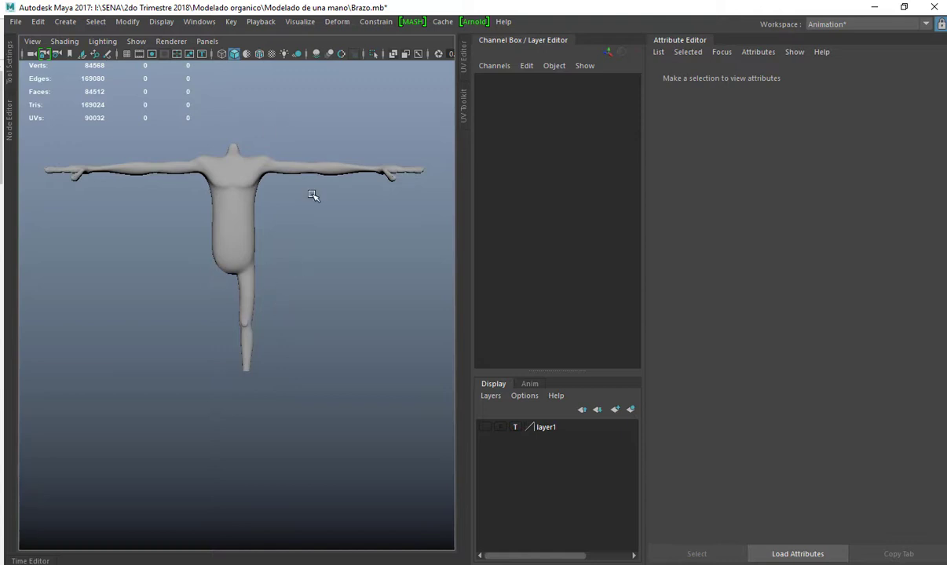
pyautogui.keyDown('alt'); pyautogui.moveTo(265, 162); pyautogui.dragTo(289, 236); pyautogui.keyUp('alt')
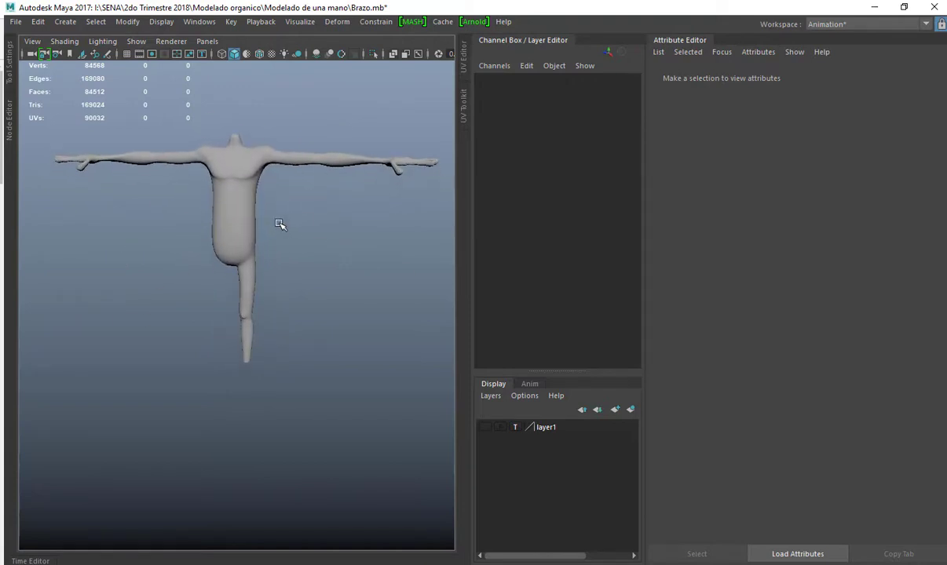
# Turn off the leg mesh's smooth preview and switch it to edge editing in the front view.
pyautogui.scroll(5, 279, 243)
pyautogui.click(271, 265)
pyautogui.press('1')
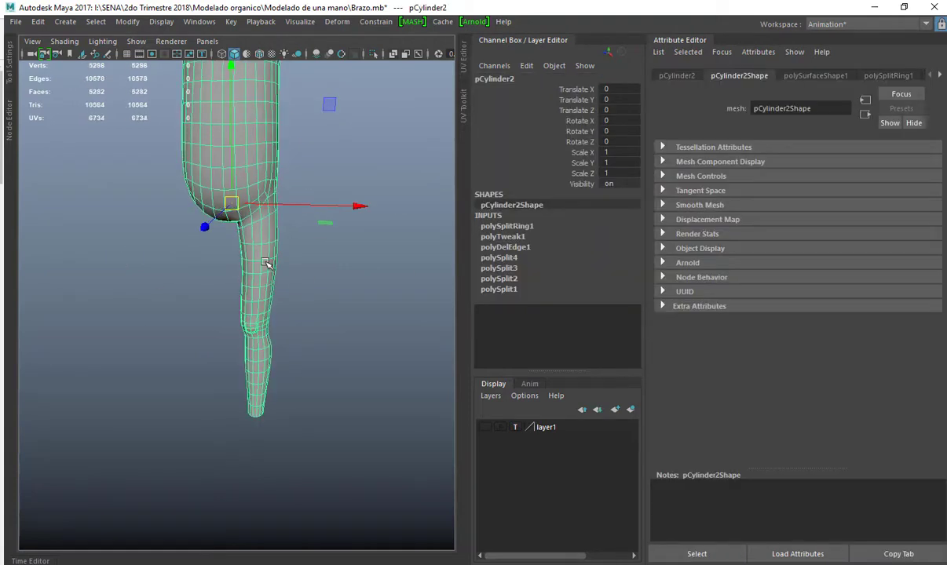
pyautogui.moveTo(259, 257); pyautogui.dragTo(259, 200, button='right')
pyautogui.press('space')
pyautogui.press('space')
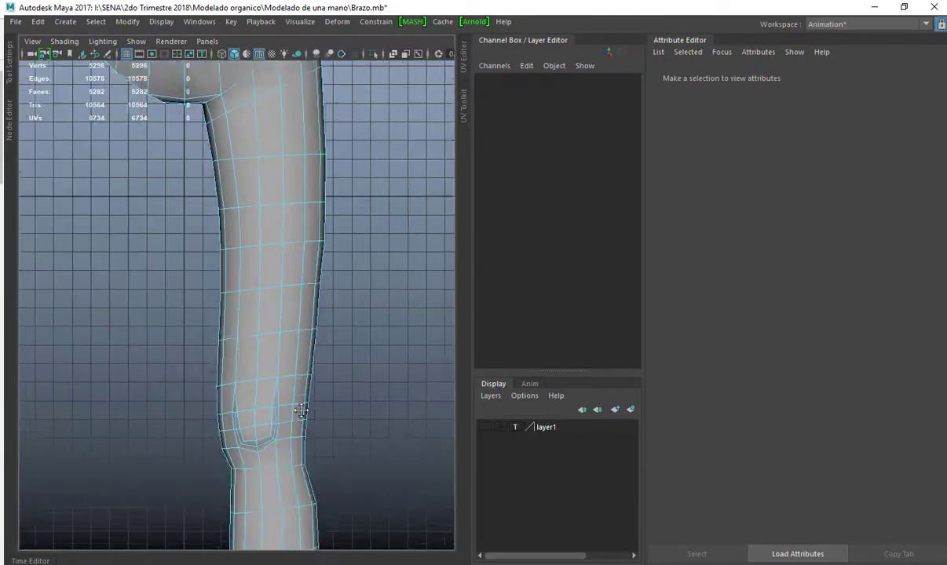
# Insert one edge loop above and one below the uppermost thigh loop, then delete the original loop between them.
pyautogui.scroll(4, 256, 306)
pyautogui.click(267, 279)
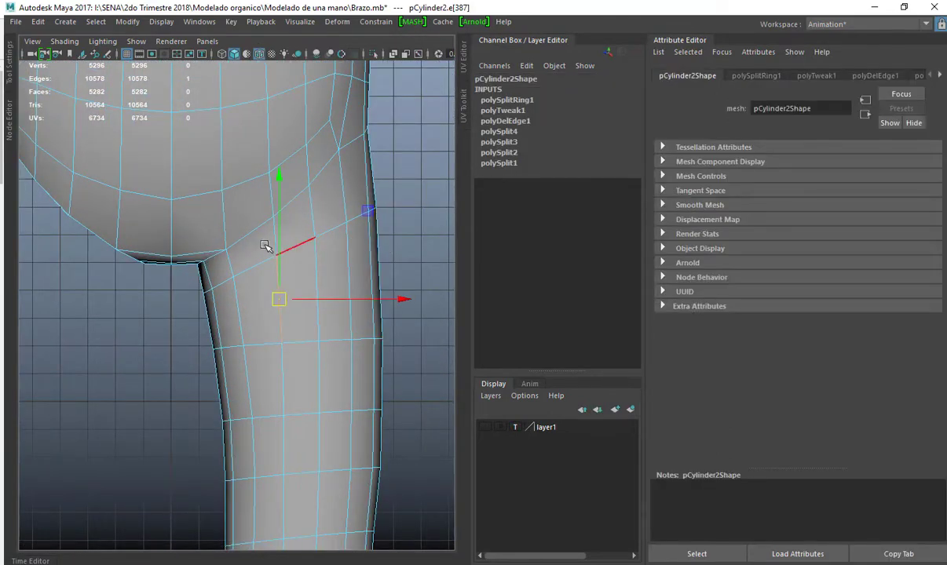
pyautogui.moveTo(369, 203); pyautogui.dragTo(373, 200, button='right')
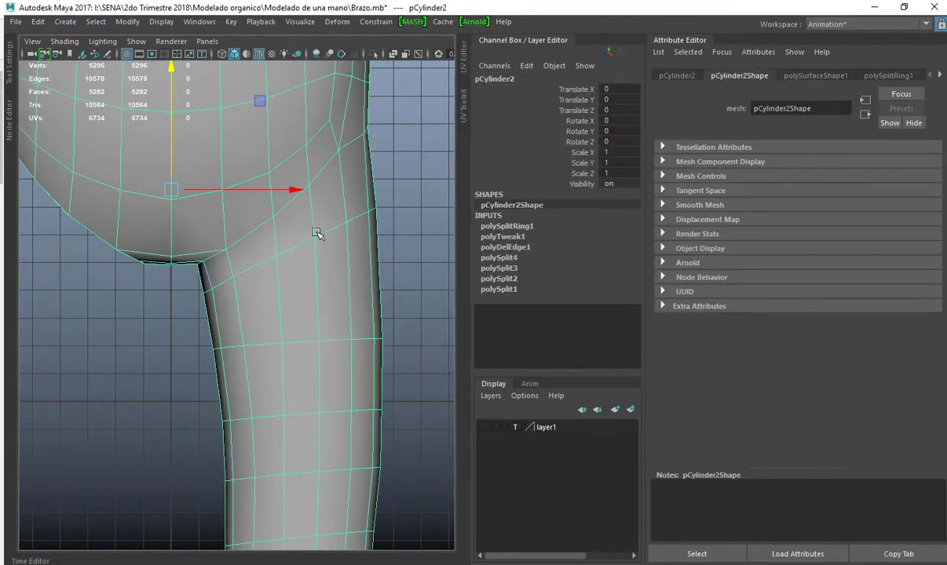
pyautogui.keyDown('shift'); pyautogui.moveTo(316, 230); pyautogui.dragTo(277, 253, button='right'); pyautogui.keyUp('shift')
pyautogui.click(276, 234)
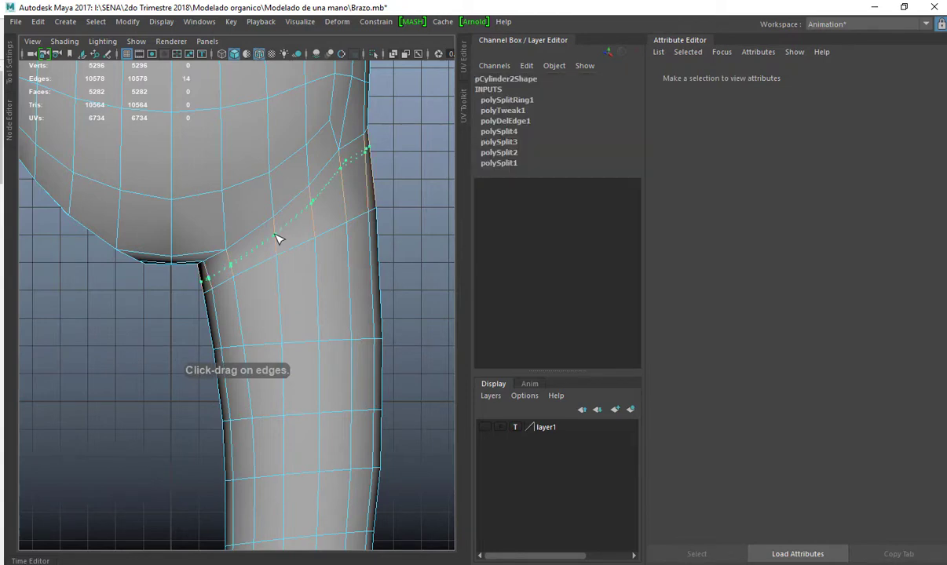
pyautogui.scroll(1, 308, 213)
pyautogui.keyDown('alt'); pyautogui.moveTo(303, 234); pyautogui.dragTo(275, 258, button='middle'); pyautogui.keyUp('alt')
pyautogui.hotkey('ctrl', 'z')
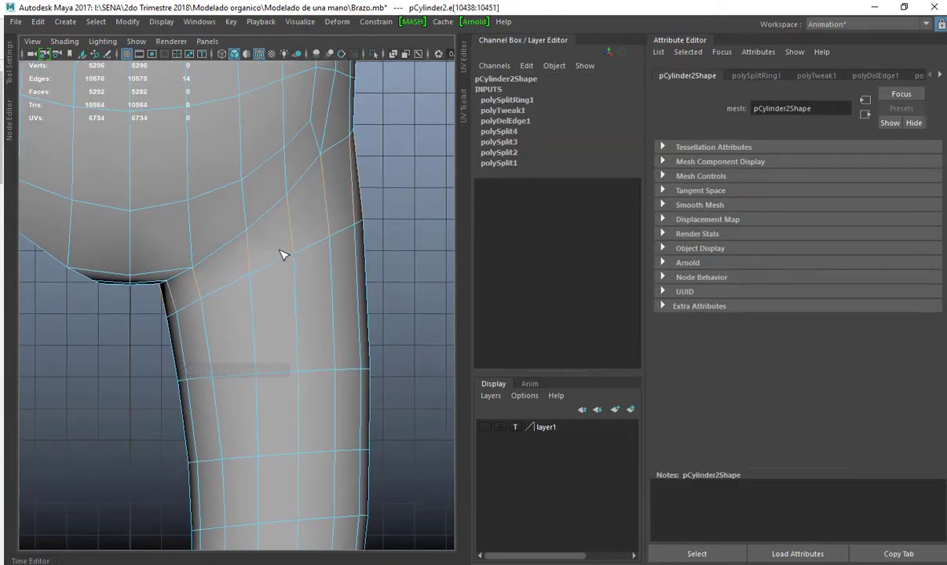
pyautogui.moveTo(266, 255); pyautogui.dragTo(189, 224, button='right')
pyautogui.moveTo(245, 267); pyautogui.dragTo(247, 250)
pyautogui.moveTo(258, 310); pyautogui.dragTo(254, 303)
pyautogui.doubleClick(240, 286)
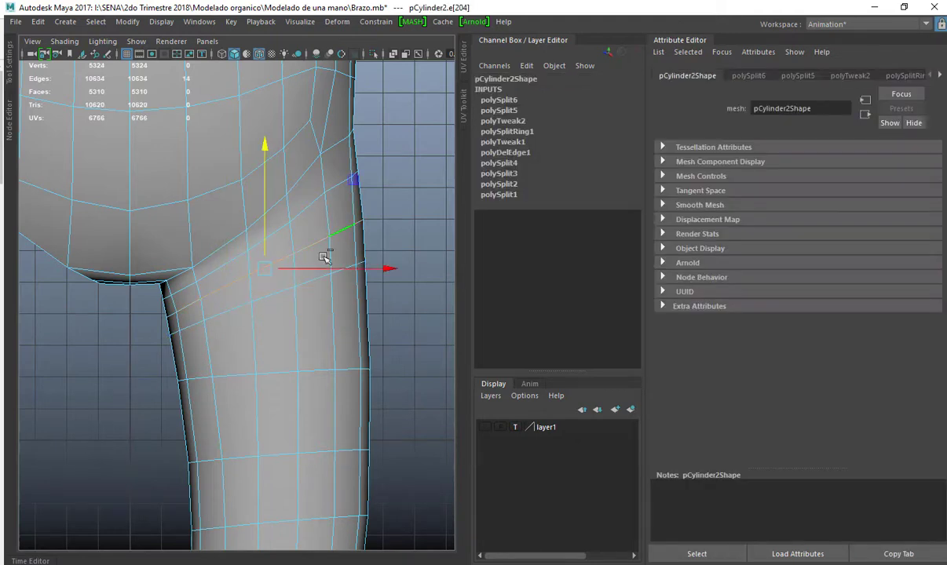
pyautogui.hotkey('ctrl', 'Delete')
# Insert edge loops above and below the second thigh loop, then delete that loop to even out the spacing.
pyautogui.scroll(1, 265, 297)
pyautogui.press('F8')
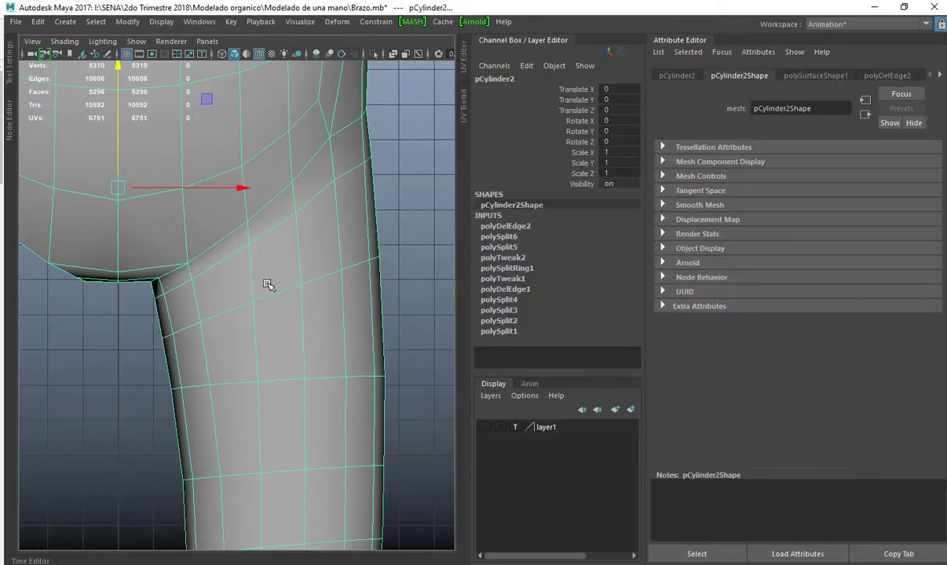
pyautogui.press('g')
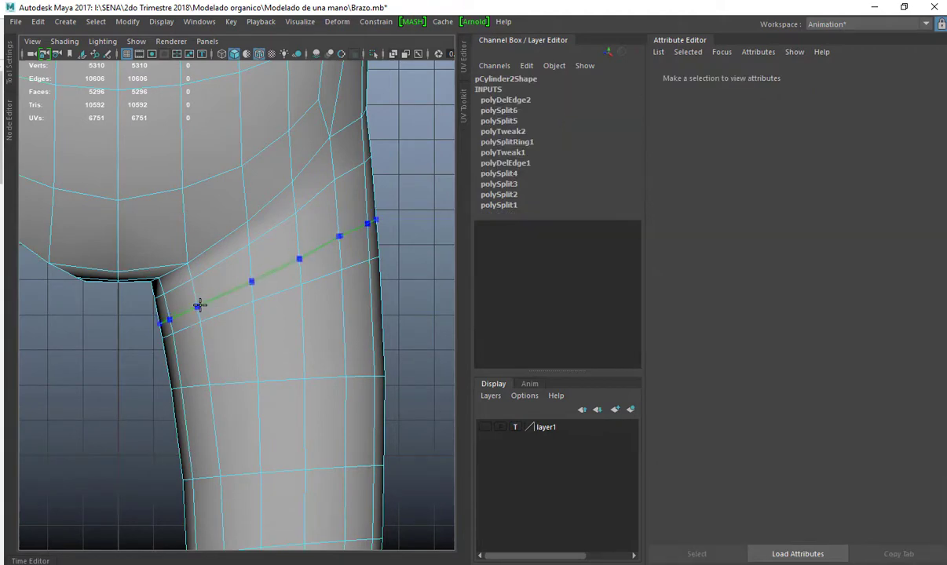
pyautogui.click(233, 353)
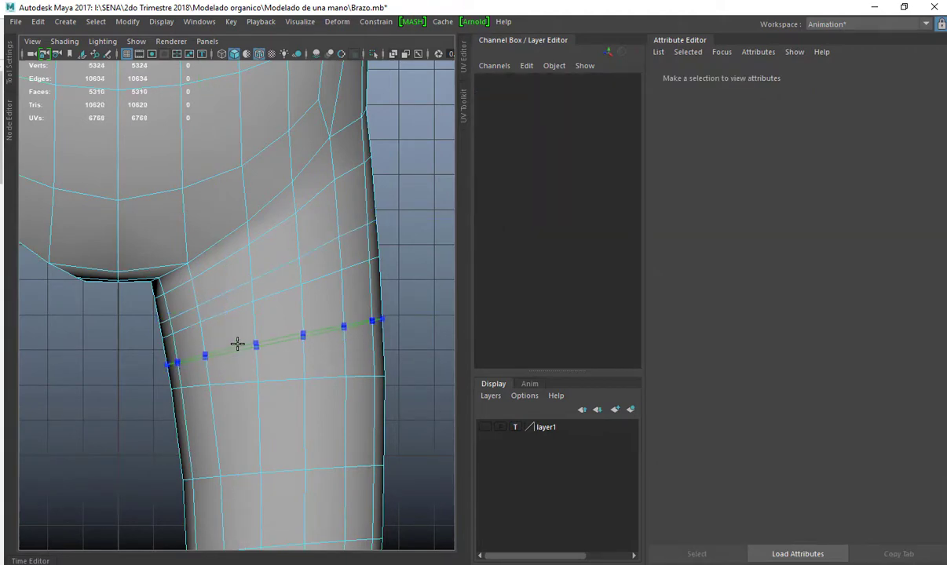
pyautogui.keyDown('ctrl'); pyautogui.click(237, 344); pyautogui.keyUp('ctrl')
pyautogui.doubleClick(242, 310)
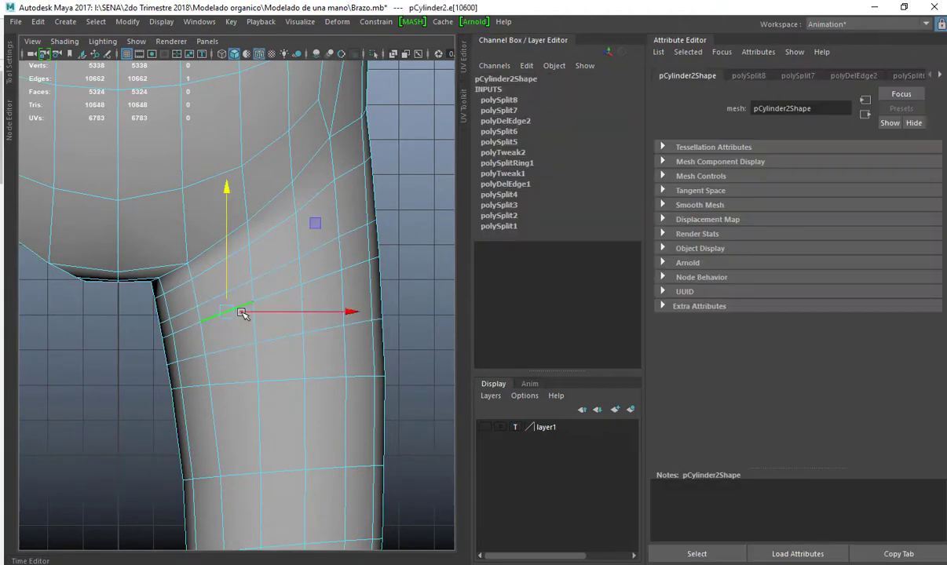
pyautogui.hotkey('ctrl', 'Delete')
# Cut a slanted line of edges straight across the thigh with Multi-Cut and delete the flatter loop just above it.
pyautogui.scroll(-3, 251, 326)
pyautogui.keyDown('alt'); pyautogui.moveTo(250, 324); pyautogui.dragTo(253, 301, button='middle'); pyautogui.keyUp('alt')
pyautogui.scroll(2, 256, 297)
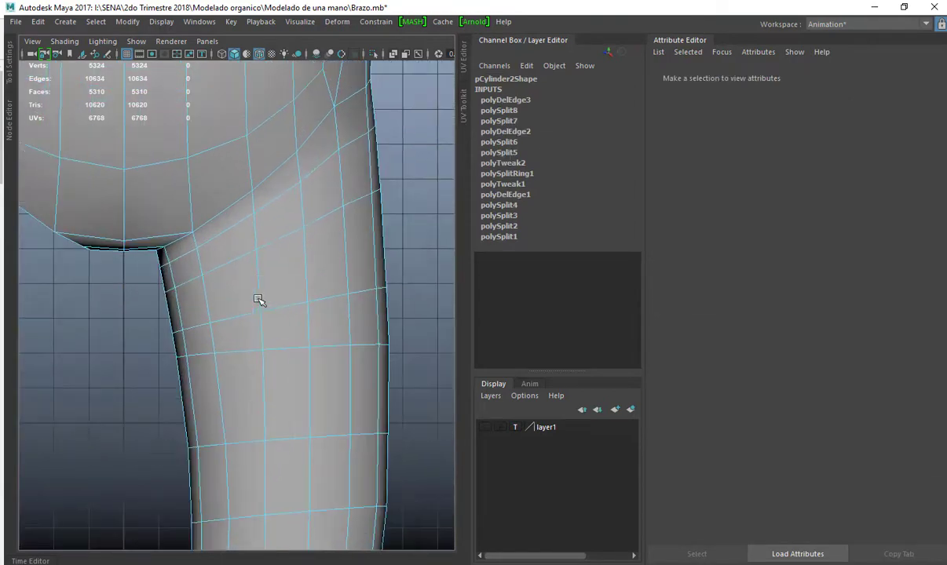
pyautogui.scroll(-2, 317, 370)
pyautogui.press('w')
pyautogui.click(305, 274)
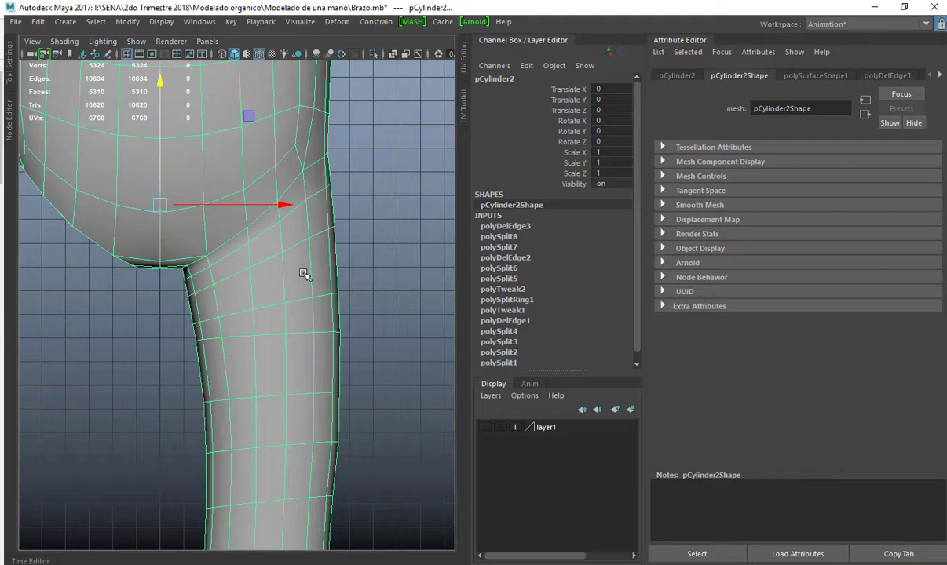
pyautogui.keyDown('shift'); pyautogui.moveTo(281, 255); pyautogui.dragTo(212, 254, button='right'); pyautogui.keyUp('shift')
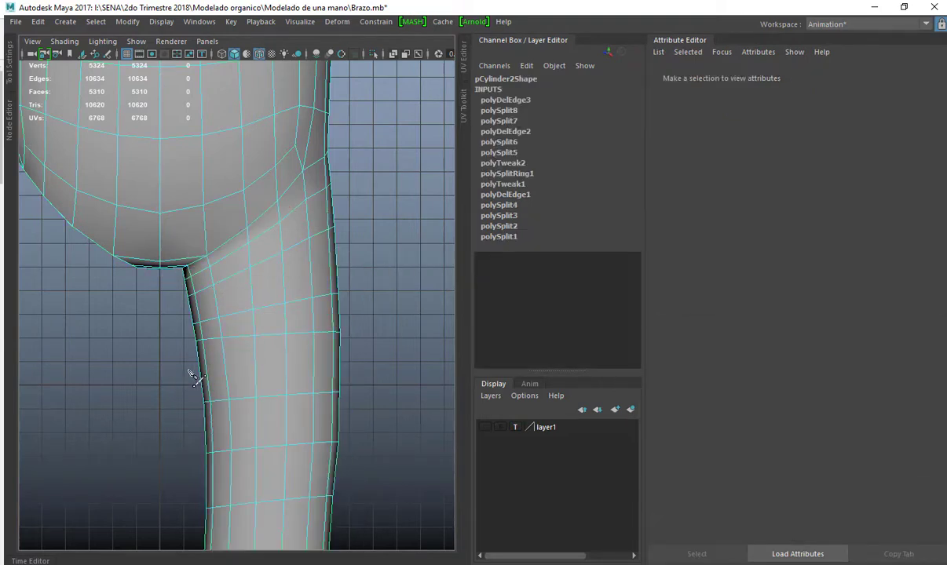
pyautogui.keyDown('ctrl'); pyautogui.keyDown('shift'); pyautogui.click(202, 364); pyautogui.keyUp('shift'); pyautogui.keyUp('ctrl')
pyautogui.click(191, 357)
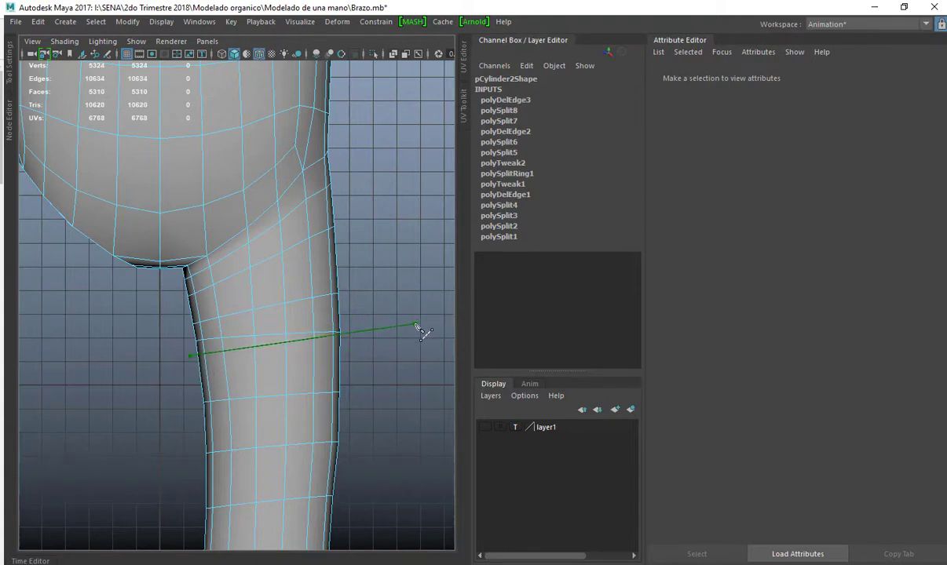
pyautogui.moveTo(417, 325); pyautogui.dragTo(416, 325)
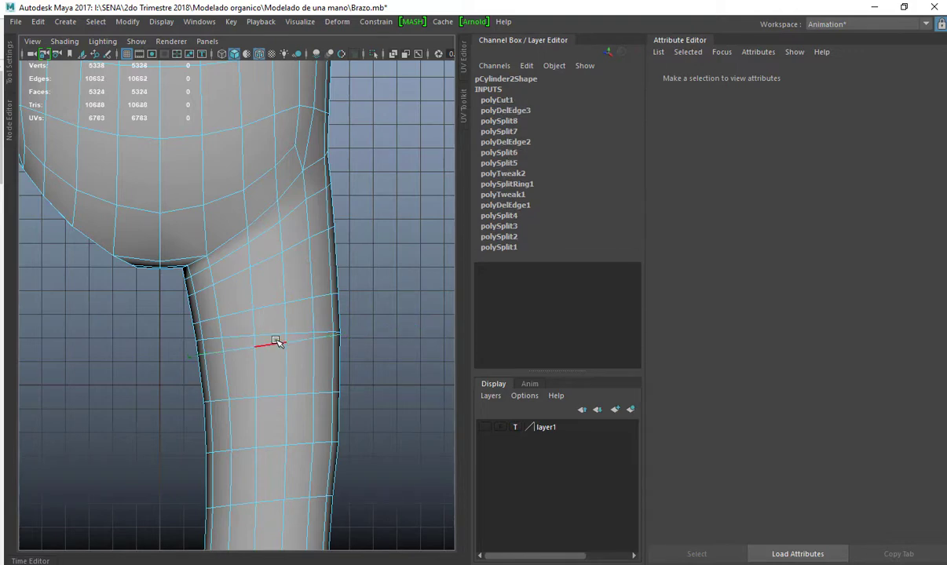
pyautogui.doubleClick(272, 333)
pyautogui.hotkey('ctrl', 'Delete')
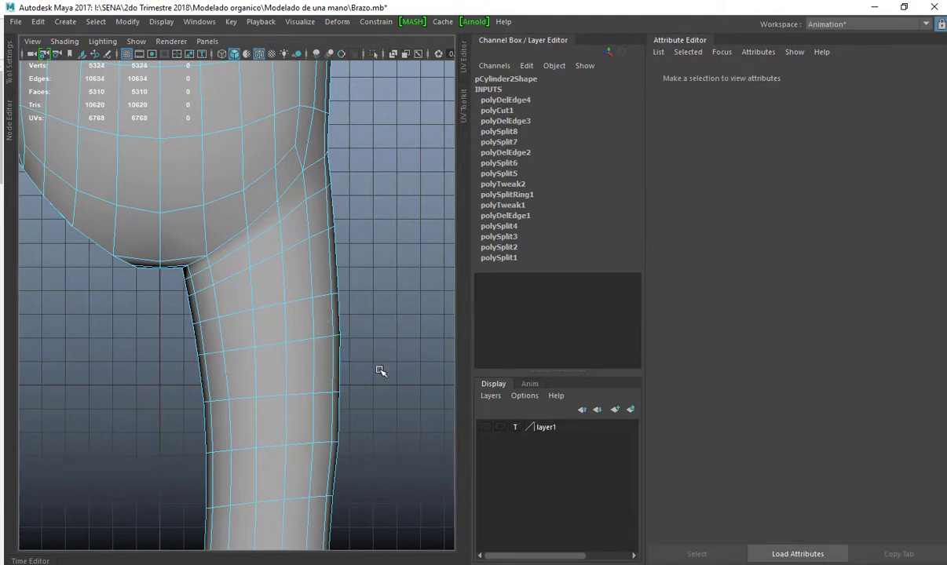
# Cut a steeper line of edges across the upper thigh and delete the old loop it replaces.
pyautogui.keyDown('alt'); pyautogui.moveTo(274, 353); pyautogui.dragTo(272, 369, button='middle'); pyautogui.keyUp('alt')
pyautogui.scroll(2, 272, 369)
pyautogui.moveTo(278, 323); pyautogui.dragTo(353, 266, button='right')
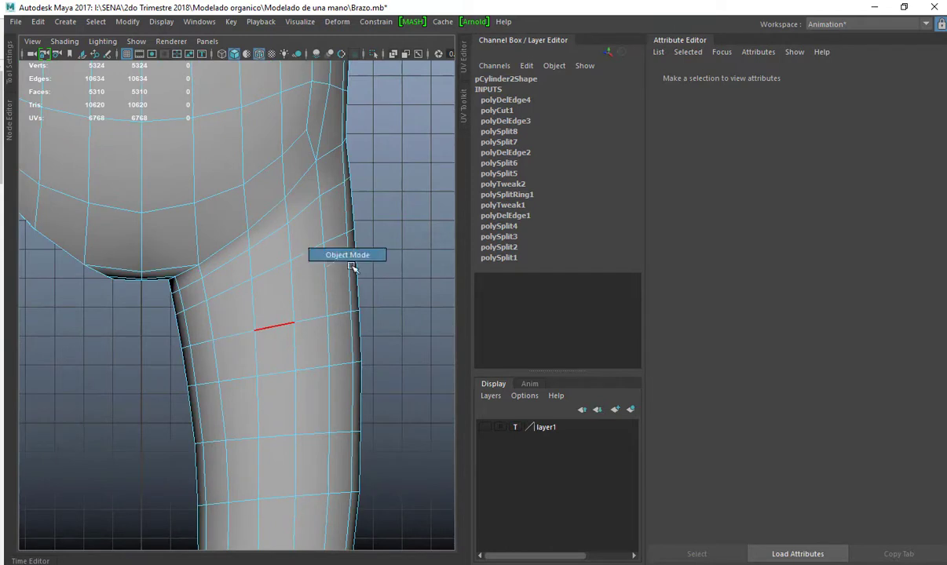
pyautogui.click(165, 353)
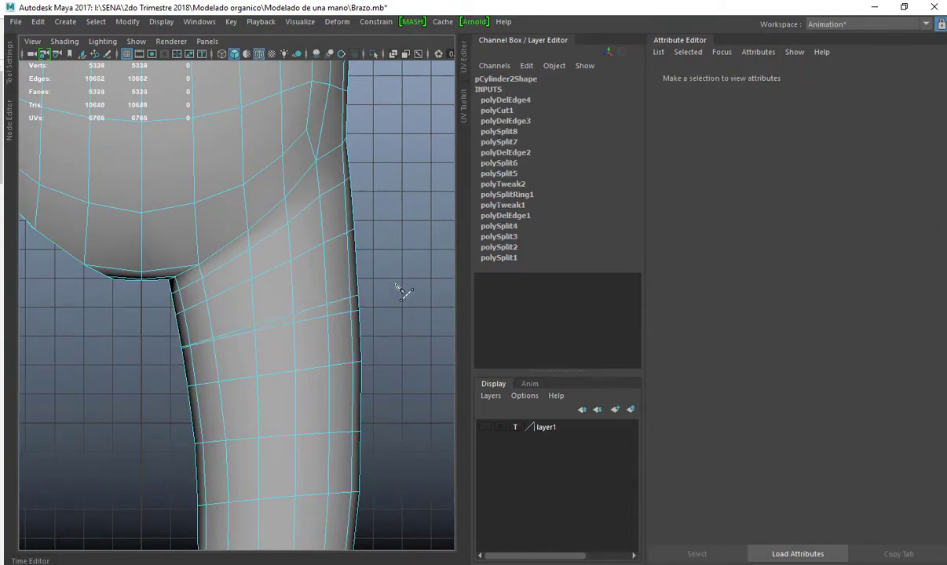
pyautogui.doubleClick(276, 326)
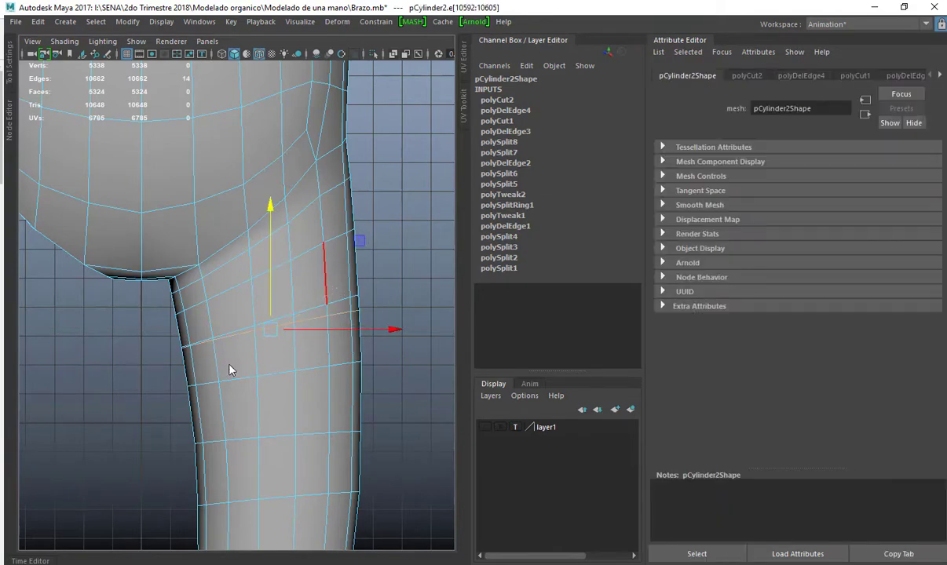
pyautogui.hotkey('ctrl', 'Delete')
# Return to object mode and check the thigh's edge flow and the leg's length against the whole body.
pyautogui.scroll(-3, 141, 295)
pyautogui.moveTo(295, 287); pyautogui.dragTo(345, 252, button='right')
pyautogui.click(374, 274)
pyautogui.scroll(-3, 174, 266)
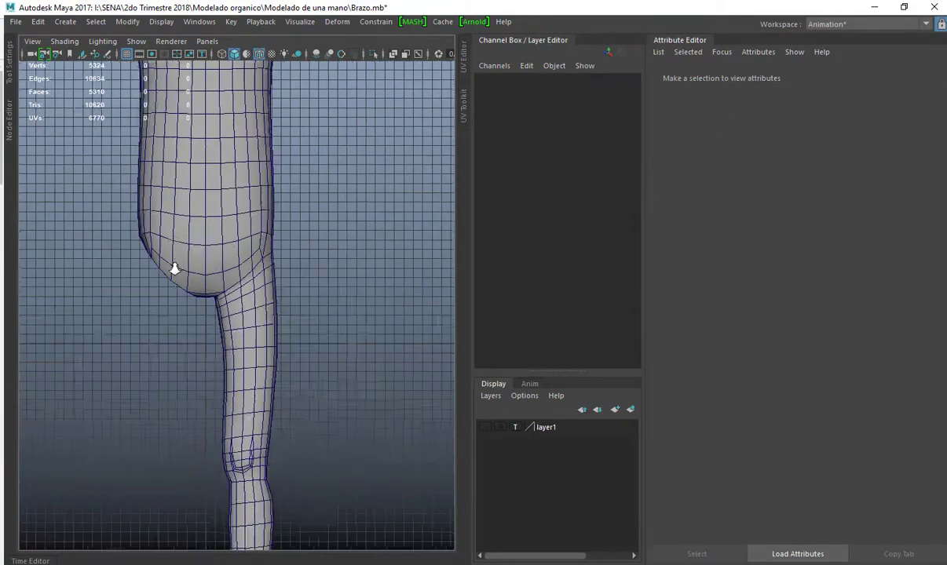
pyautogui.scroll(-7, 277, 354)
pyautogui.scroll(6, 275, 355)
pyautogui.scroll(-4, 246, 301)
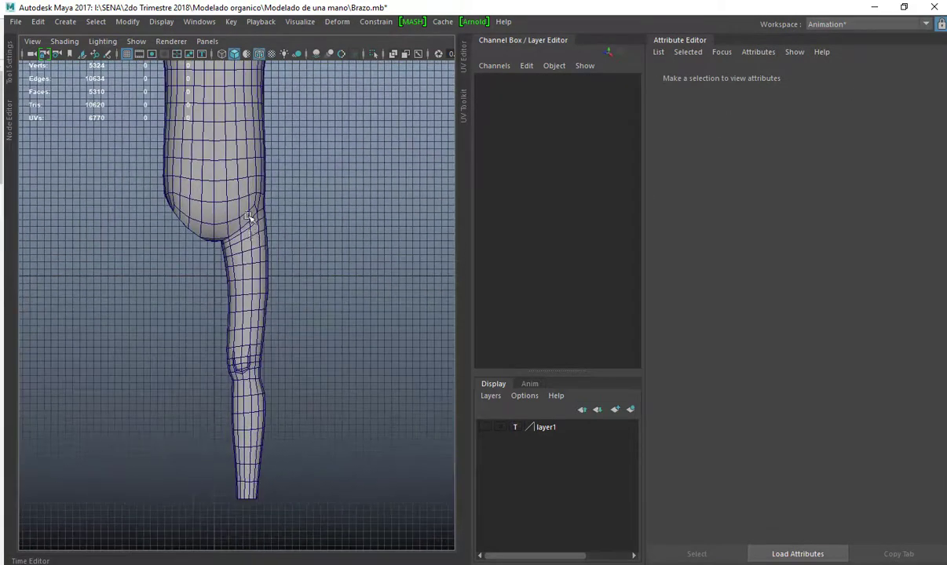
pyautogui.scroll(-3, 239, 303)
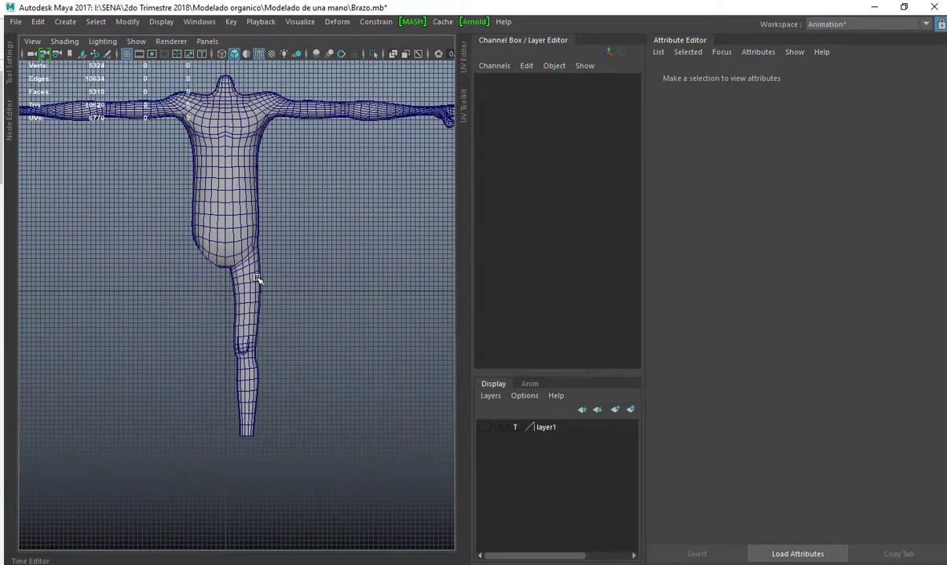
# Select the lower leg's vertices and grow the selection ring by ring up to the hip joint.
pyautogui.click(256, 383)
pyautogui.moveTo(257, 383); pyautogui.dragTo(228, 383, button='right')
pyautogui.scroll(4, 273, 384)
pyautogui.scroll(-3, 300, 432)
pyautogui.keyDown('alt'); pyautogui.moveTo(301, 439); pyautogui.dragTo(298, 419, button='middle'); pyautogui.keyUp('alt')
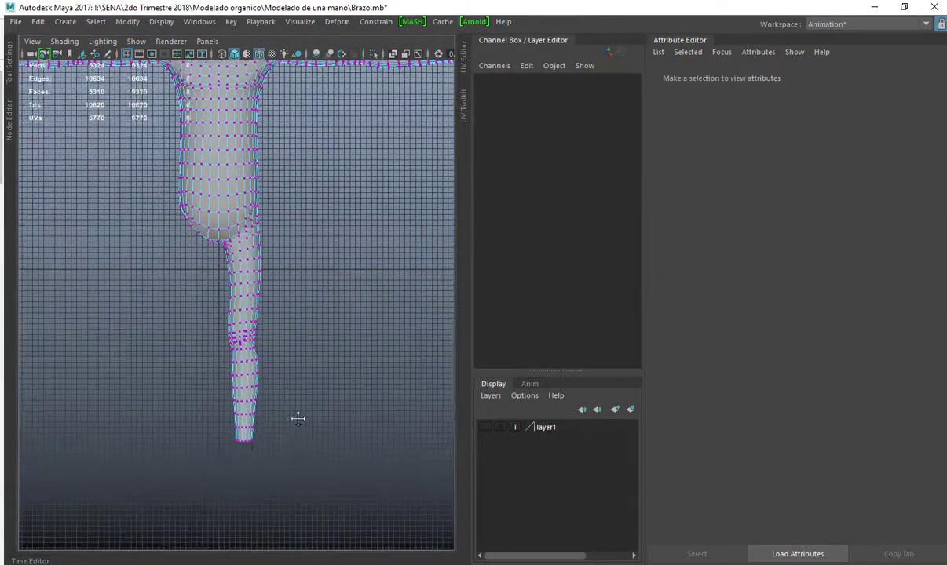
pyautogui.moveTo(299, 467); pyautogui.dragTo(153, 296)
pyautogui.scroll(3, 247, 290)
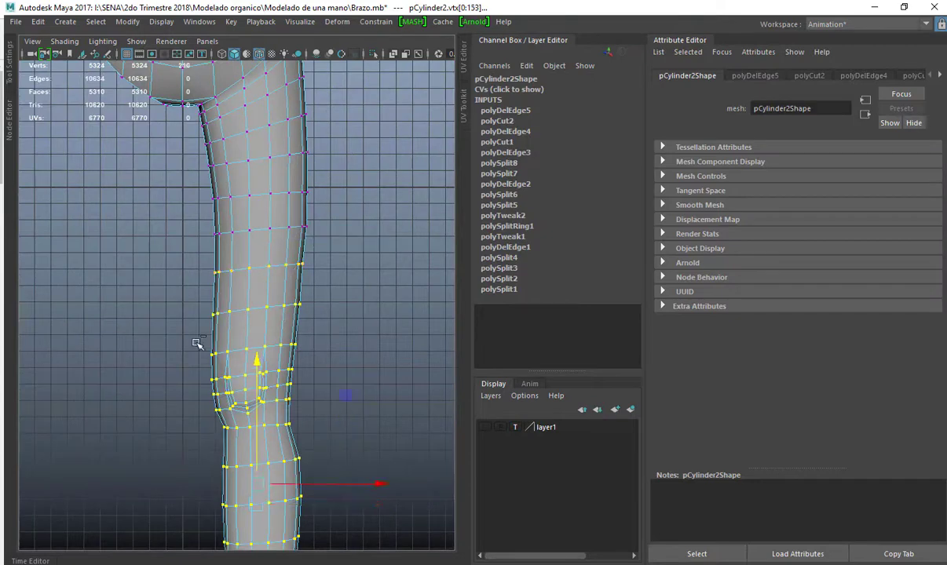
pyautogui.hotkey('shift', '.')
pyautogui.keyDown('alt'); pyautogui.moveTo(283, 207); pyautogui.dragTo(267, 305, button='middle'); pyautogui.keyUp('alt')
pyautogui.hotkey('shift', '.')
pyautogui.hotkey('shift', '.')
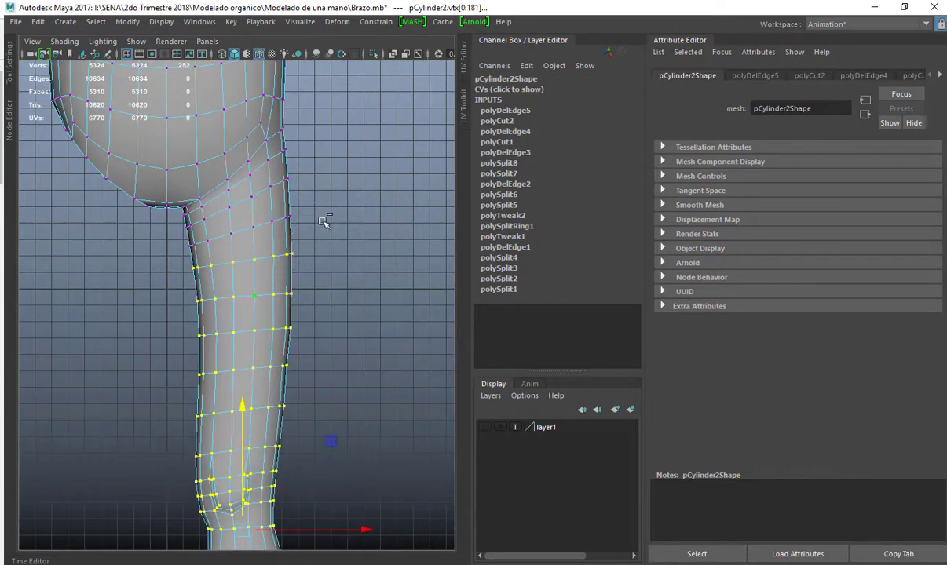
pyautogui.hotkey('shift', '.')
pyautogui.hotkey('shift', '.')
pyautogui.hotkey('shift', '.')
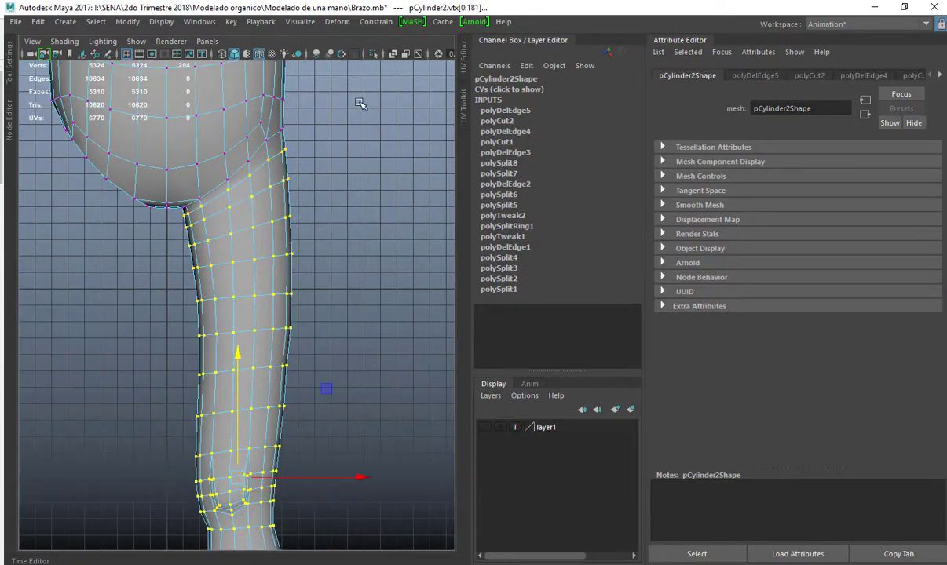
# Create a lattice deformer around the selected leg vertices.
pyautogui.keyDown('alt'); pyautogui.moveTo(330, 386); pyautogui.dragTo(187, 294, button='right'); pyautogui.keyUp('alt')
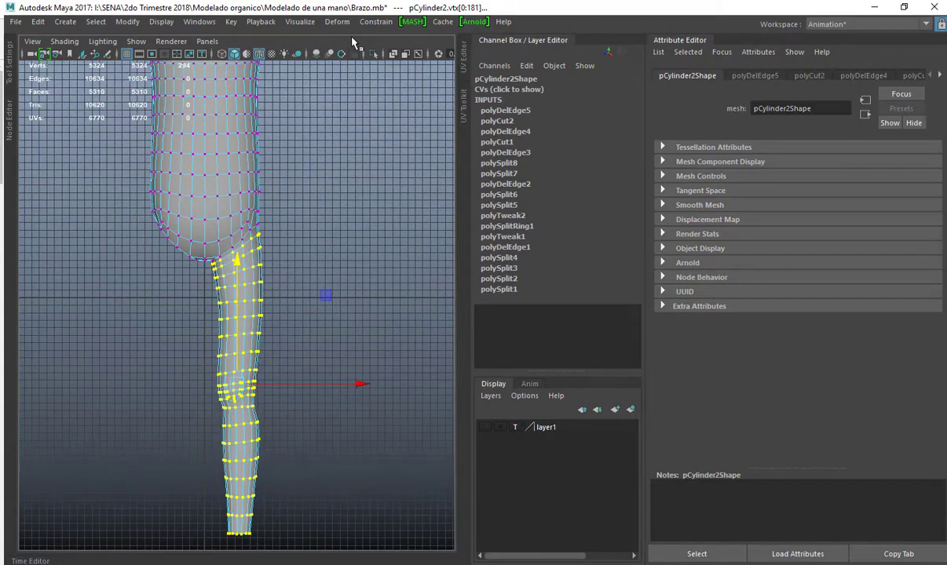
pyautogui.click(376, 22)
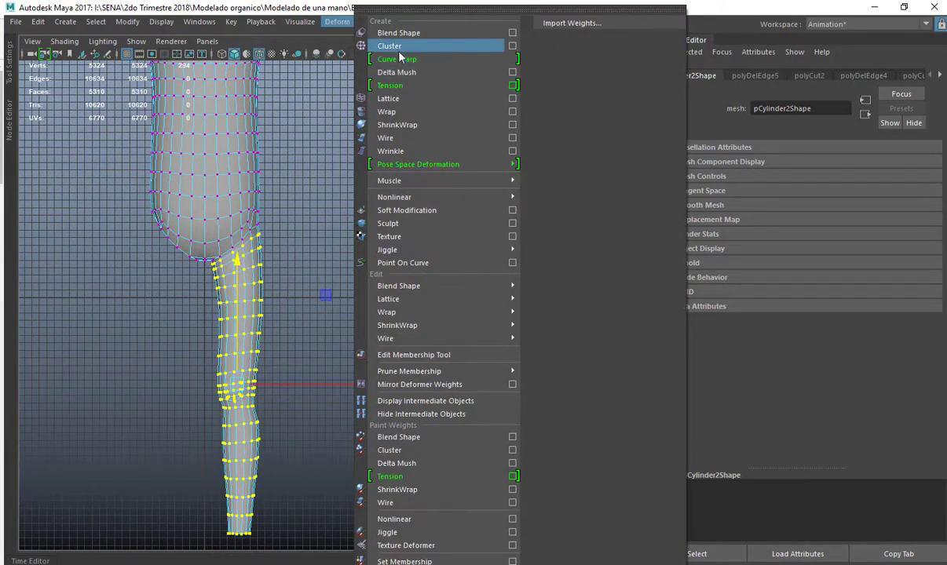
pyautogui.click(385, 99)
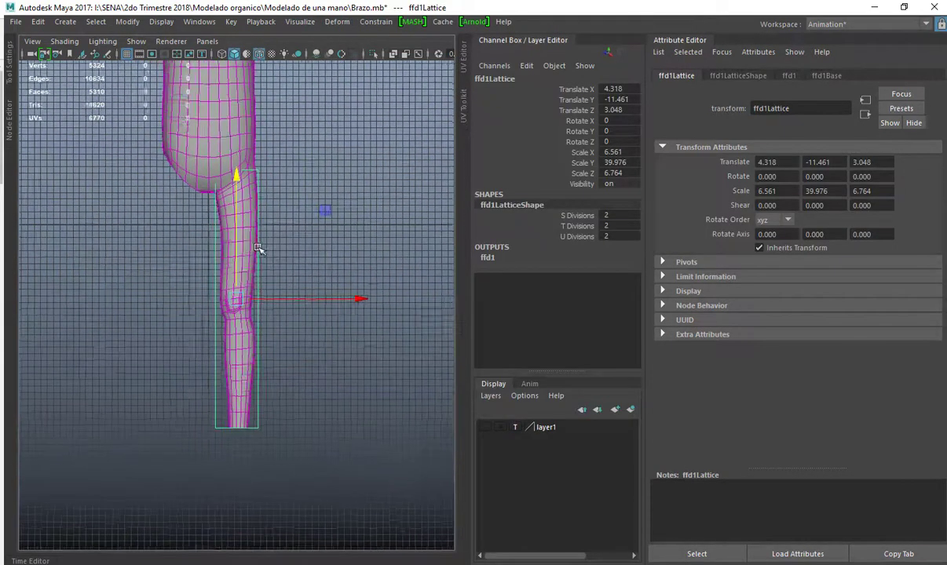
# Move the lattice's bottom points downward to lengthen the leg in proportion to the body.
pyautogui.keyDown('alt'); pyautogui.moveTo(257, 248); pyautogui.dragTo(267, 254, button='right'); pyautogui.keyUp('alt')
pyautogui.moveTo(259, 406); pyautogui.dragTo(202, 408, button='right')
pyautogui.moveTo(201, 409); pyautogui.dragTo(278, 459)
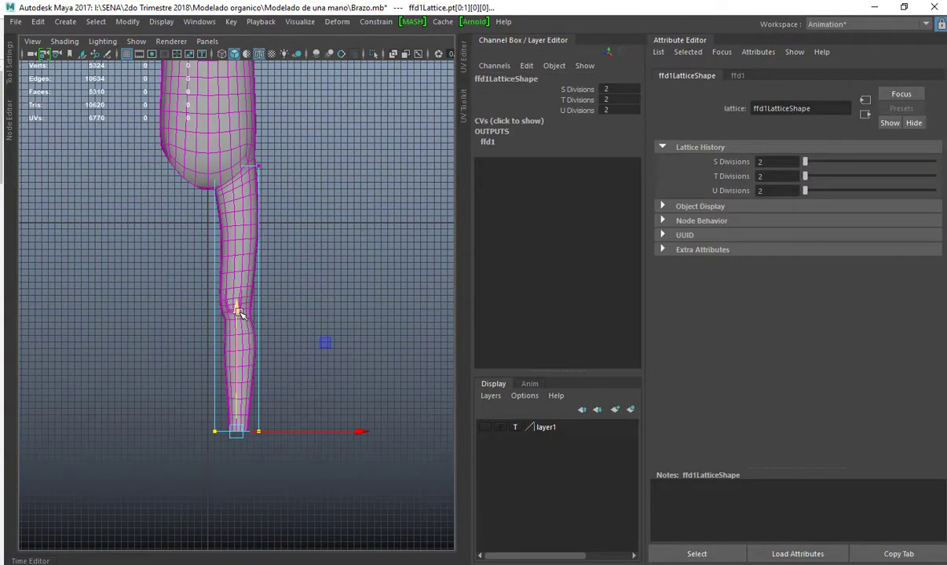
pyautogui.moveTo(240, 312); pyautogui.dragTo(242, 372)
pyautogui.keyDown('alt'); pyautogui.moveTo(292, 310); pyautogui.dragTo(208, 239, button='right'); pyautogui.keyUp('alt')
pyautogui.keyDown('alt'); pyautogui.moveTo(207, 239); pyautogui.dragTo(224, 281, button='middle'); pyautogui.keyUp('alt')
pyautogui.keyDown('alt'); pyautogui.moveTo(223, 281); pyautogui.dragTo(211, 262, button='right'); pyautogui.keyUp('alt')
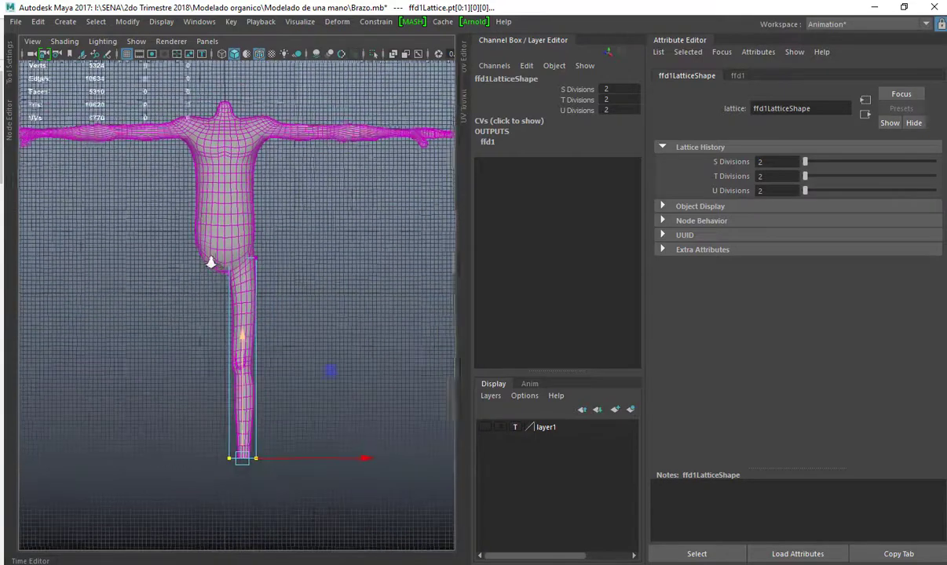
# Check the stretched leg's shape and length against the torso in the front and side views, and clear the lattice selection.
pyautogui.scroll(5, 221, 285)
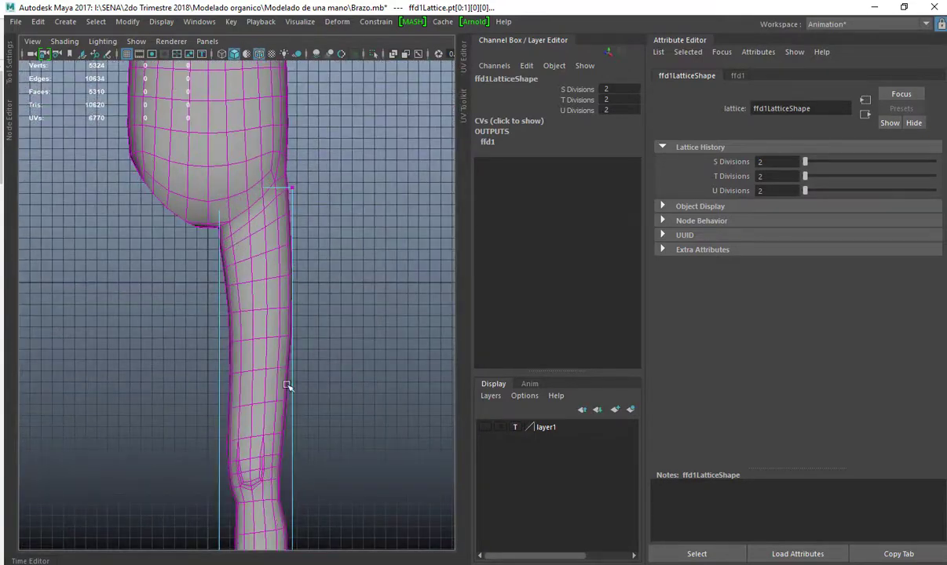
pyautogui.scroll(-6, 297, 237)
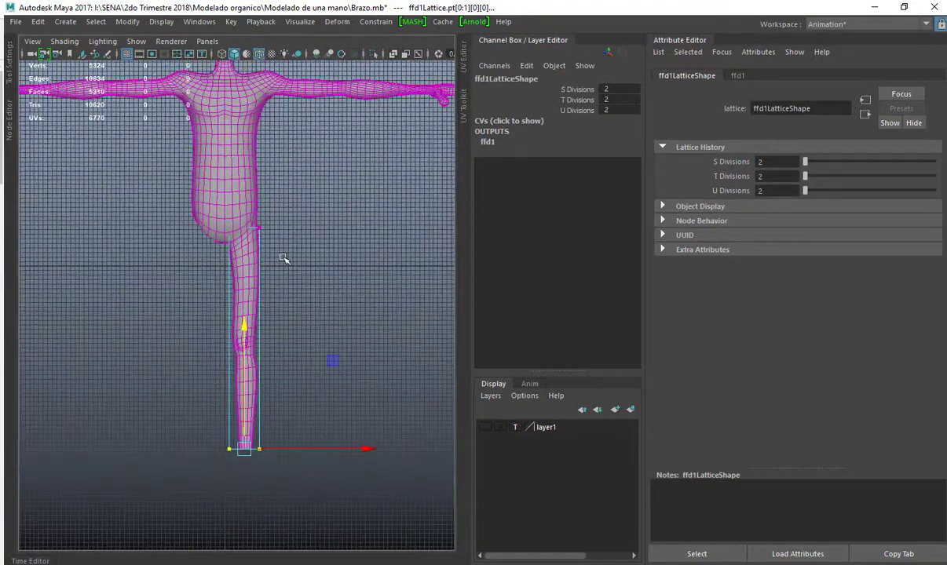
pyautogui.scroll(-4, 257, 293)
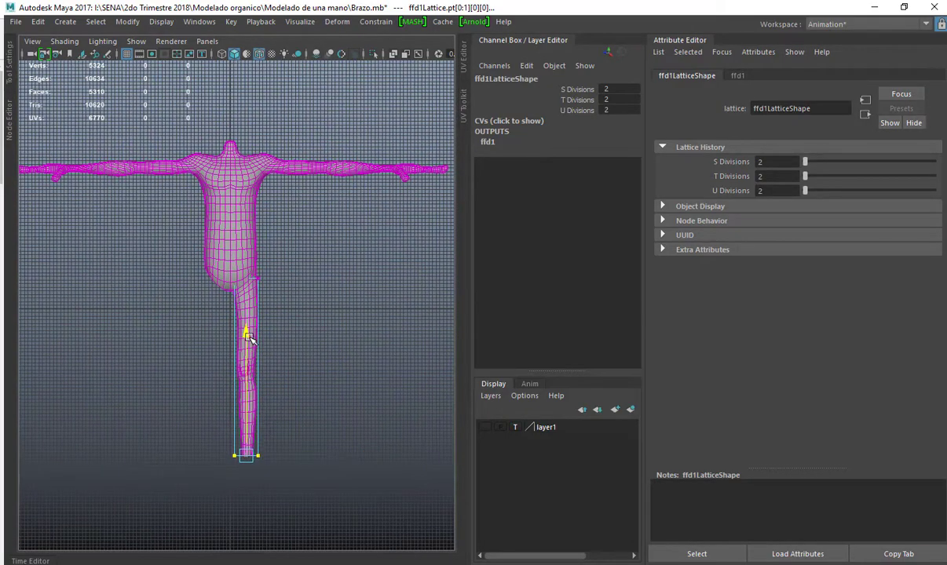
pyautogui.press('space')
pyautogui.press('space')
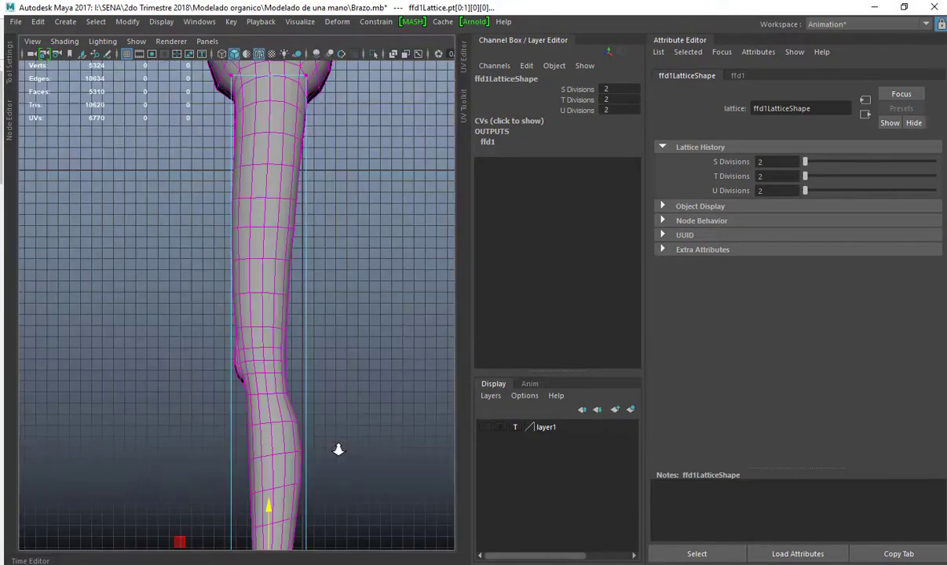
pyautogui.scroll(-5, 312, 412)
pyautogui.scroll(-2, 210, 309)
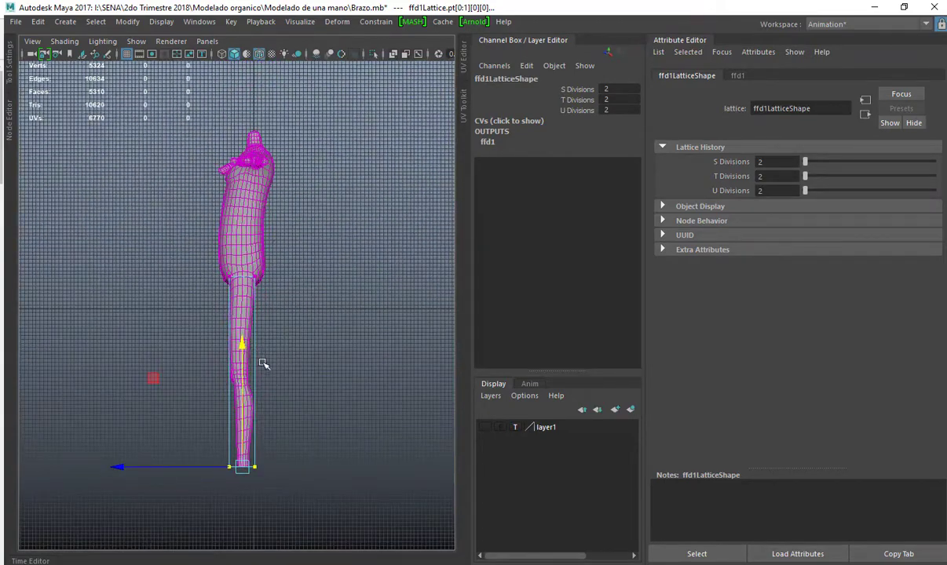
pyautogui.press('space')
pyautogui.press('space')
pyautogui.press('space')
pyautogui.press('space')
pyautogui.scroll(4, 332, 321)
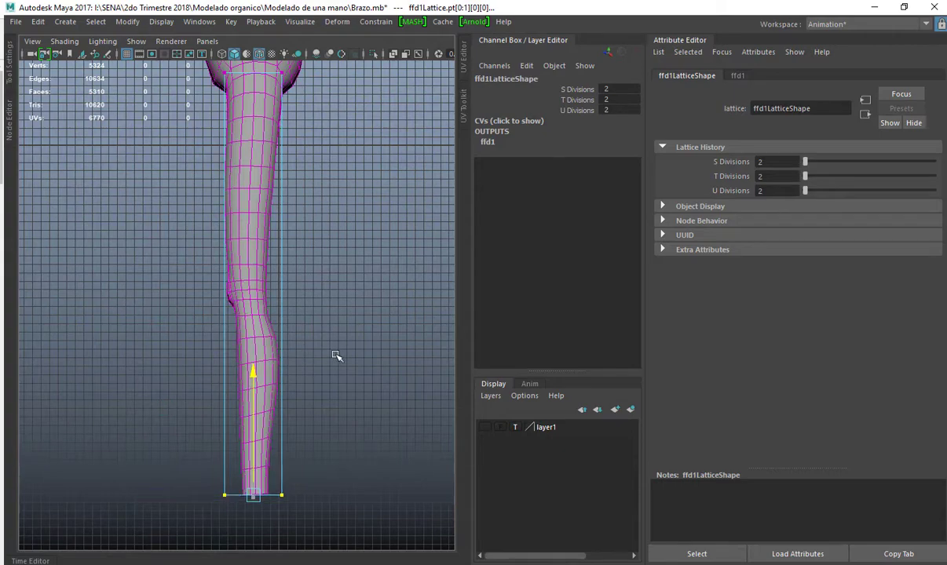
pyautogui.scroll(-3, 355, 262)
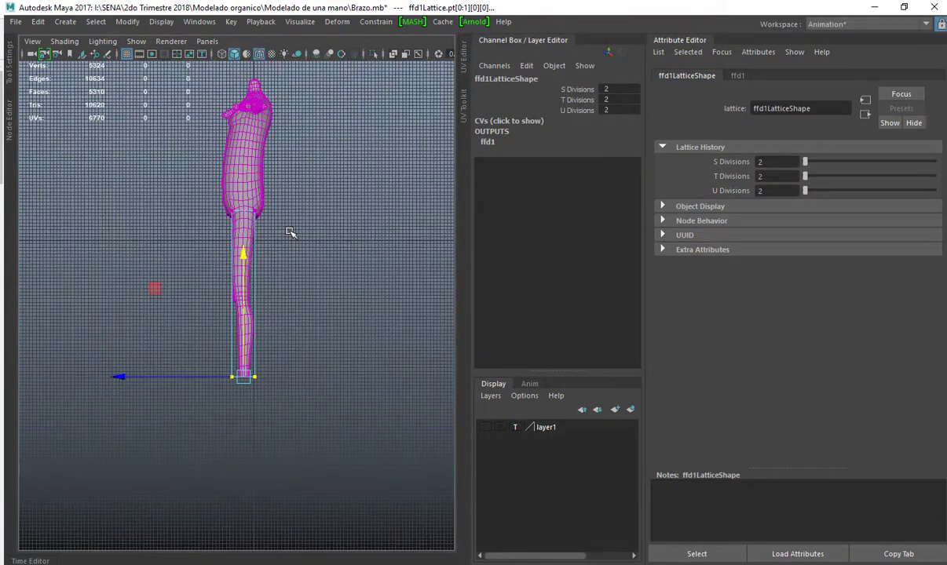
pyautogui.click(251, 369)
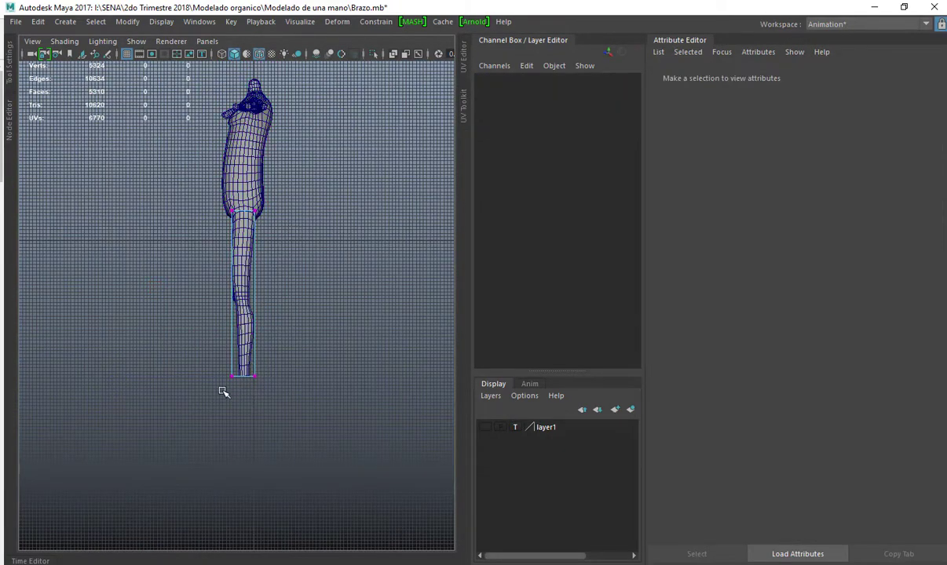
# Delete the body mesh's construction history to bake in the leg stretch and remove the lattice.
pyautogui.press('space')
pyautogui.press('space')
pyautogui.keyDown('alt'); pyautogui.moveTo(354, 190); pyautogui.dragTo(263, 172); pyautogui.keyUp('alt')
pyautogui.scroll(-2, 261, 173)
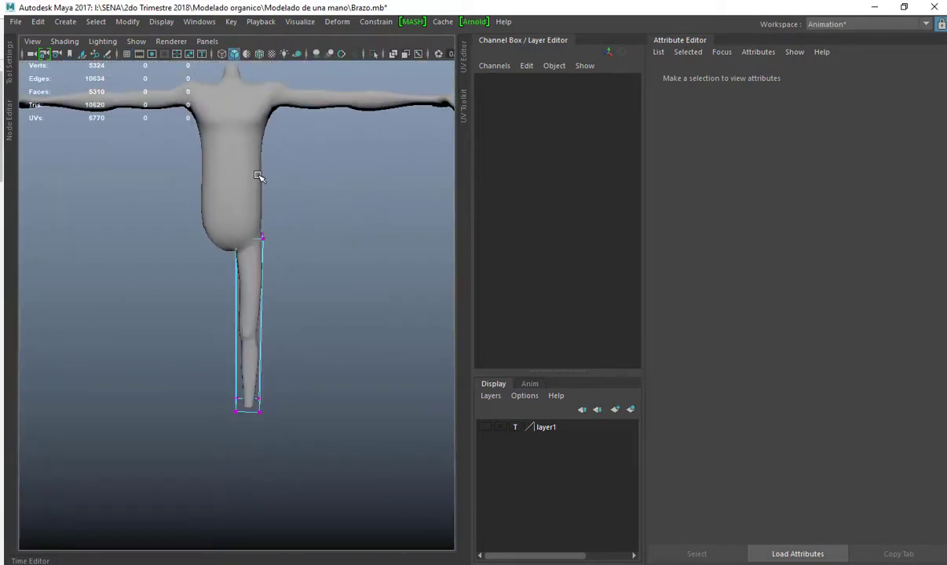
pyautogui.click(260, 177)
pyautogui.click(37, 22)
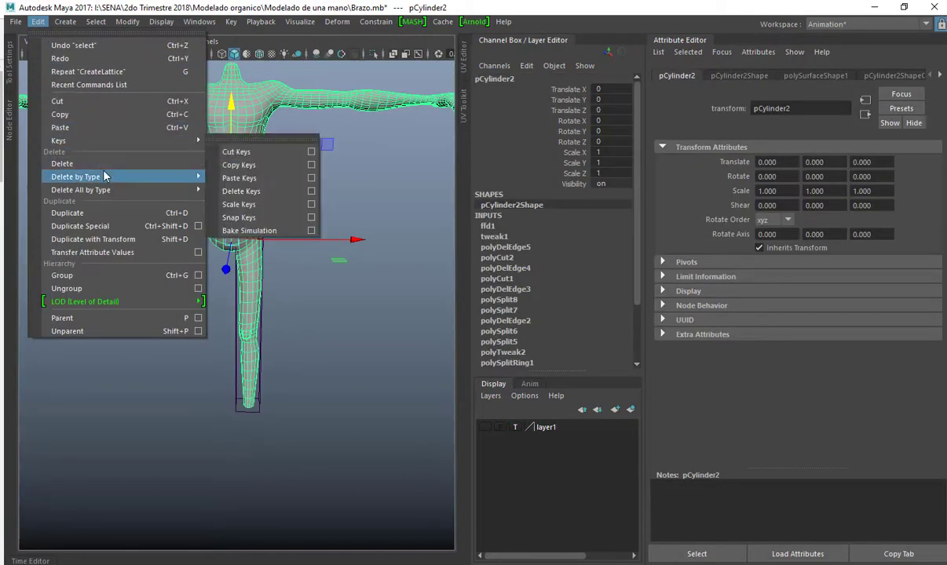
pyautogui.moveTo(118, 174)
pyautogui.click(210, 178)
pyautogui.click(322, 201)
# Delete the legless half of the body, starting with the column of faces beside the centre line.
pyautogui.scroll(-2, 321, 201)
pyautogui.click(236, 205)
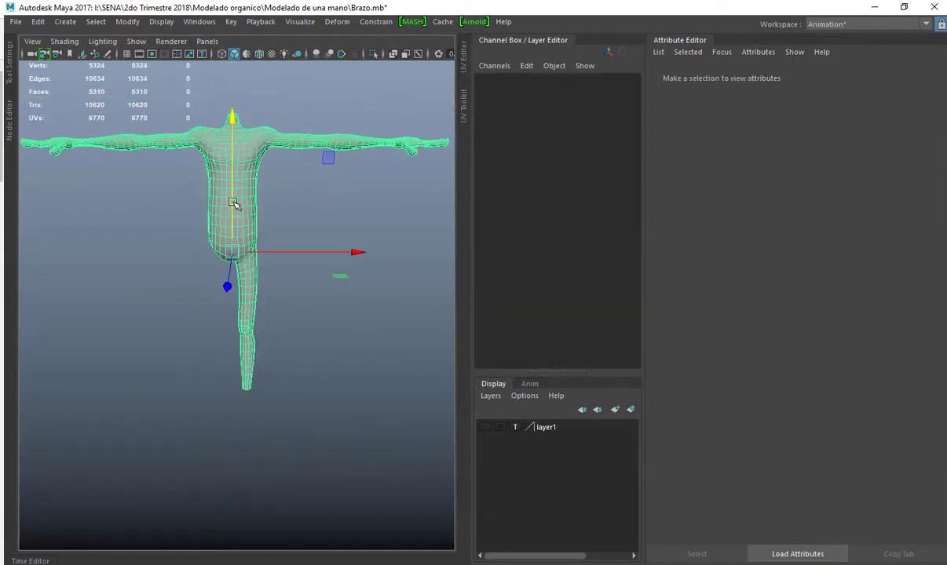
pyautogui.keyDown('alt'); pyautogui.moveTo(280, 209); pyautogui.dragTo(291, 209, button='middle'); pyautogui.keyUp('alt')
pyautogui.press('F11')
pyautogui.scroll(5, 249, 208)
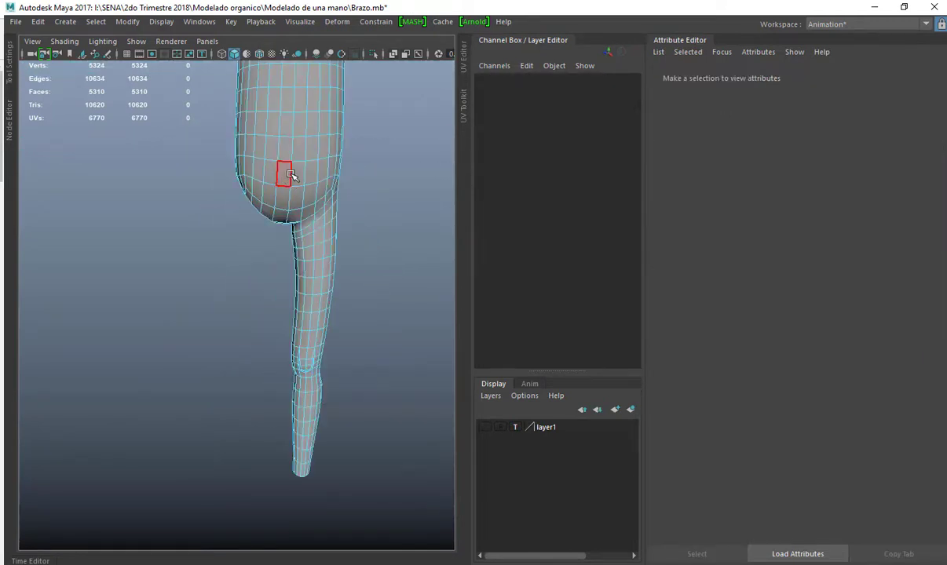
pyautogui.click(281, 172)
pyautogui.keyDown('shift'); pyautogui.doubleClick(279, 196); pyautogui.keyUp('shift')
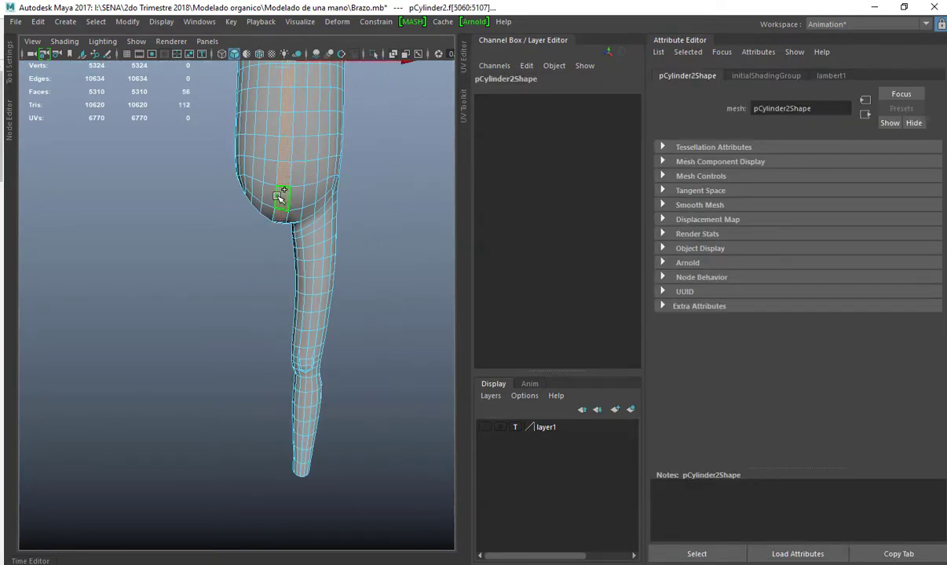
pyautogui.press('Delete')
pyautogui.doubleClick(238, 177)
# Mirror the remaining half across the X axis in the negative direction, merging border vertices with a 0.01 merge threshold.
pyautogui.click(319, 181)
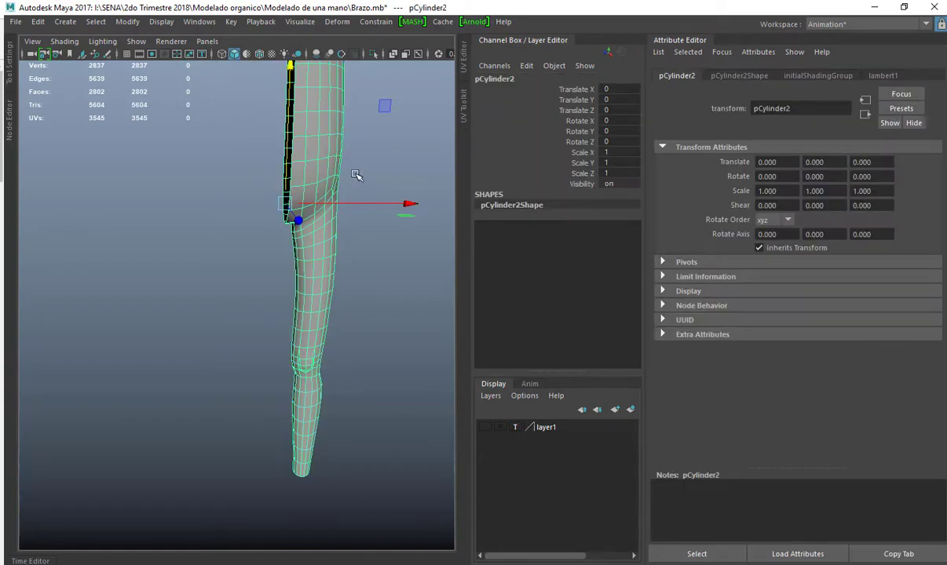
pyautogui.keyDown('shift'); pyautogui.moveTo(341, 136); pyautogui.dragTo(380, 292, button='right'); pyautogui.keyUp('shift')
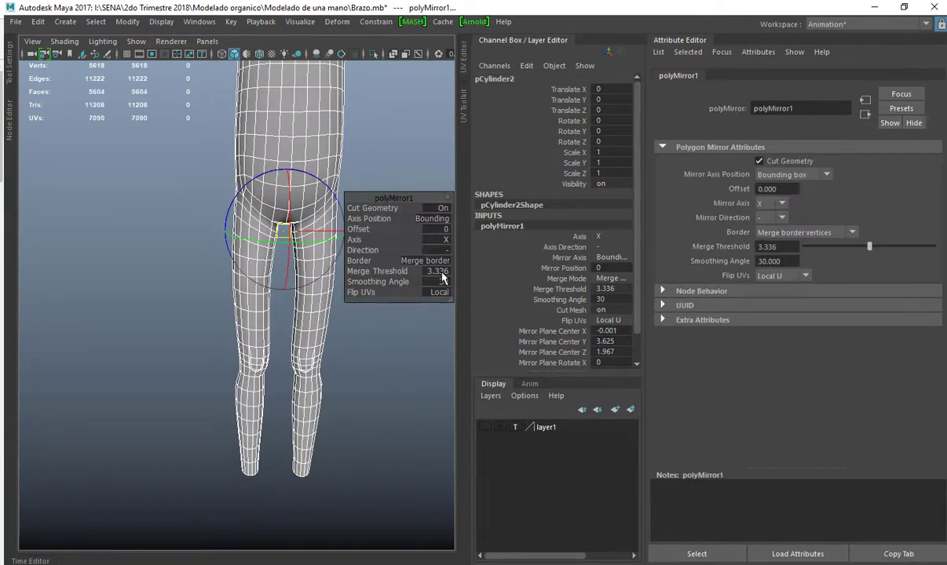
pyautogui.click(439, 271)
pyautogui.write('0')
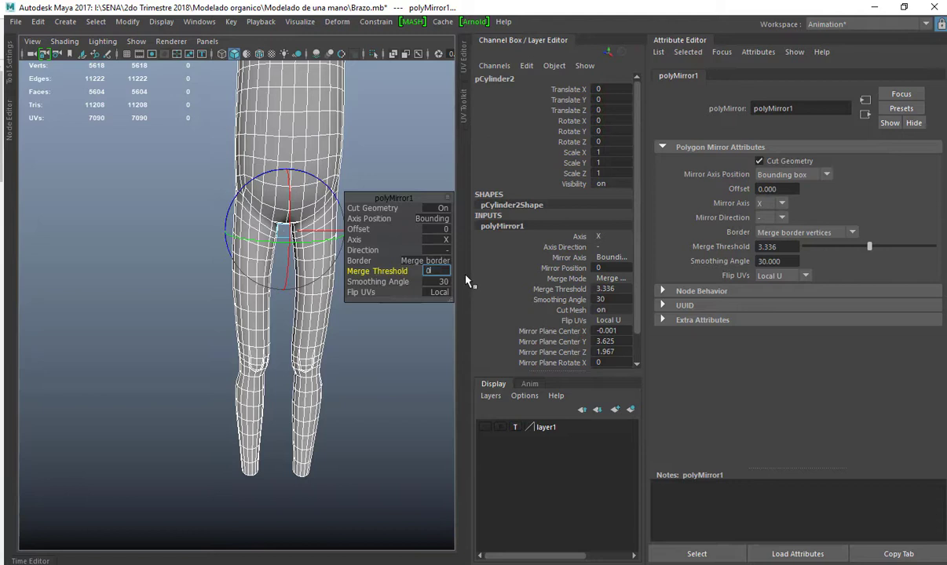
pyautogui.write('.11')
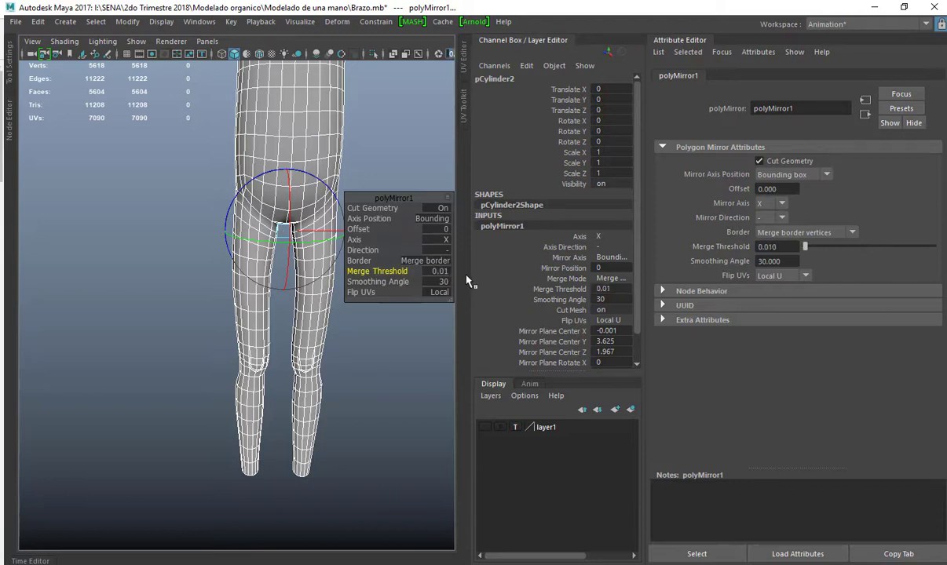
pyautogui.click(131, 215)
# Show the mirrored body in smooth mesh preview and inspect both legs and the overall proportions.
pyautogui.keyDown('alt'); pyautogui.moveTo(226, 220); pyautogui.dragTo(252, 144); pyautogui.keyUp('alt')
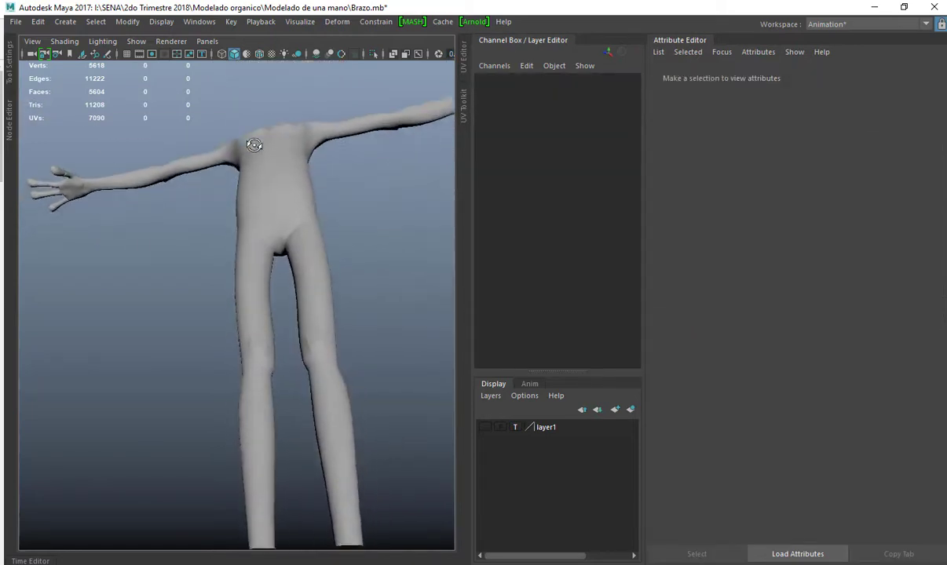
pyautogui.keyDown('alt'); pyautogui.moveTo(252, 144); pyautogui.dragTo(319, 208, button='right'); pyautogui.keyUp('alt')
pyautogui.keyDown('alt'); pyautogui.moveTo(319, 208); pyautogui.dragTo(330, 227); pyautogui.keyUp('alt')
pyautogui.click(330, 227)
pyautogui.moveTo(130, 238)
pyautogui.keyDown('shift'); pyautogui.mouseDown(button='right')
pyautogui.moveTo(196, 191)
pyautogui.moveTo(219, 187)
pyautogui.moveTo(117, 171)
pyautogui.mouseUp(button='right'); pyautogui.keyUp('shift')
pyautogui.click(203, 253)
pyautogui.click(247, 220)
pyautogui.press('3')
pyautogui.click(202, 268)
pyautogui.moveTo(265, 239)
pyautogui.keyDown('alt'); pyautogui.mouseDown()
pyautogui.moveTo(305, 242)
pyautogui.moveTo(211, 232)
pyautogui.moveTo(267, 241)
pyautogui.mouseUp(); pyautogui.keyUp('alt')
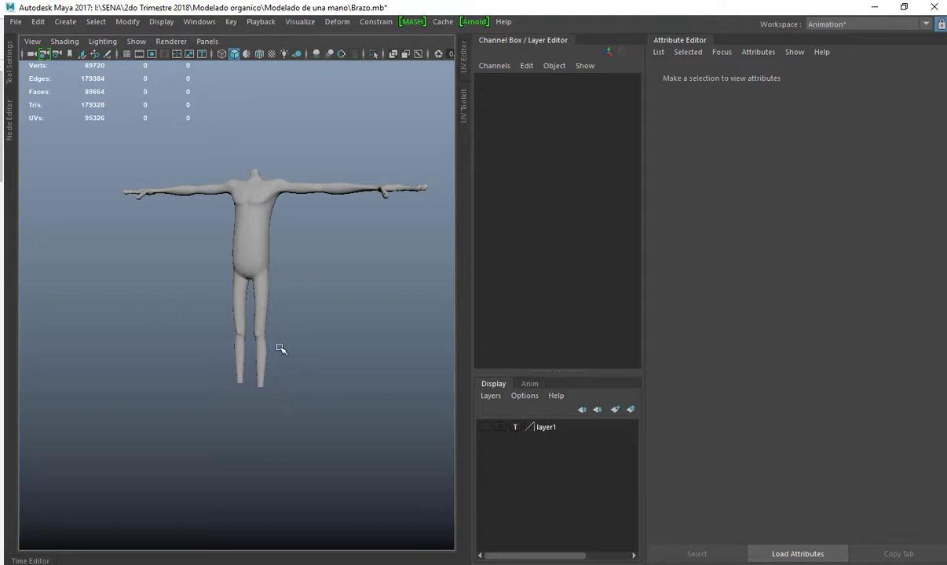
pyautogui.keyDown('alt'); pyautogui.moveTo(265, 318); pyautogui.dragTo(259, 360); pyautogui.keyUp('alt')
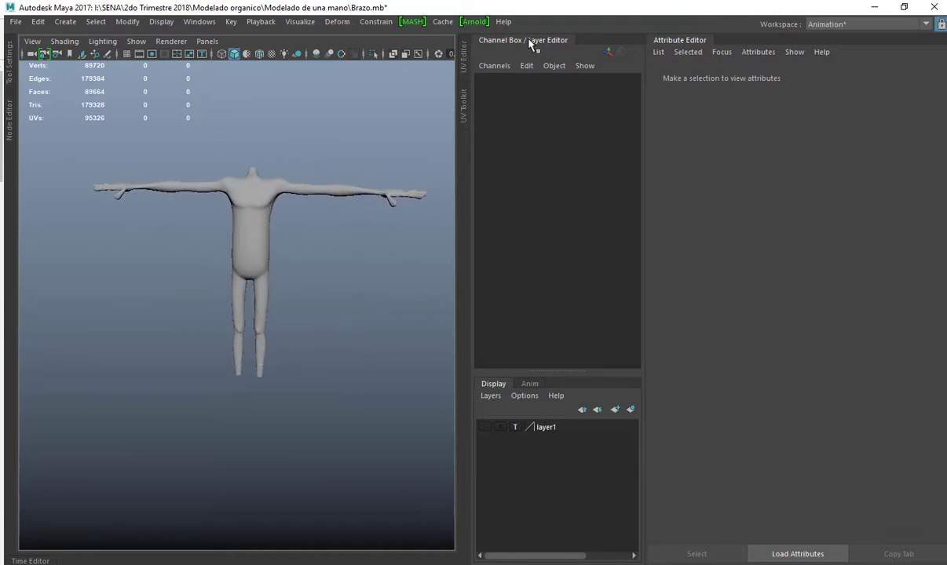